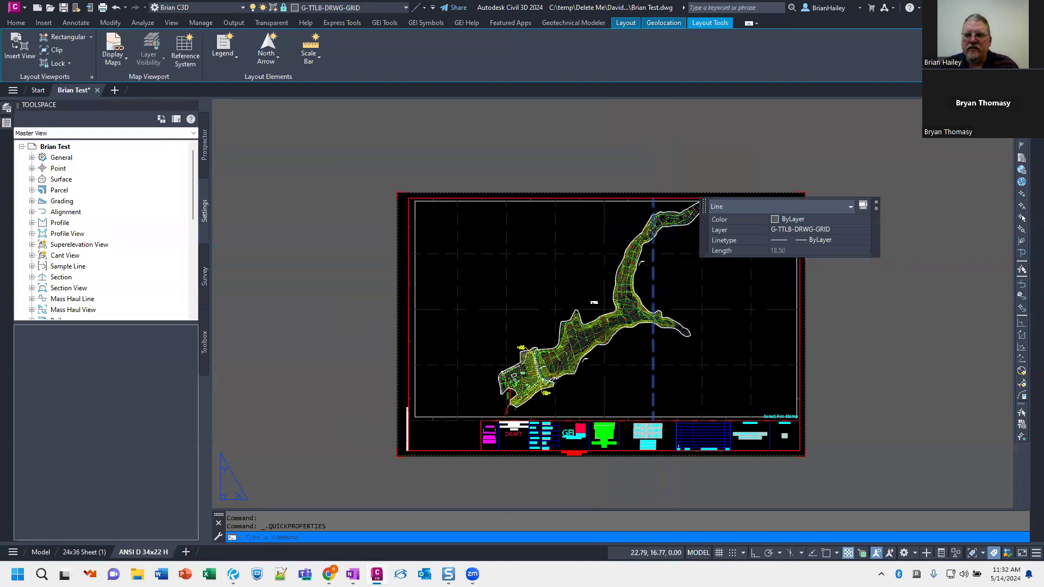
Clear the selection in the ANSI D layout and switch to model space
{"action": "left_click", "coordinate": [561, 372]}
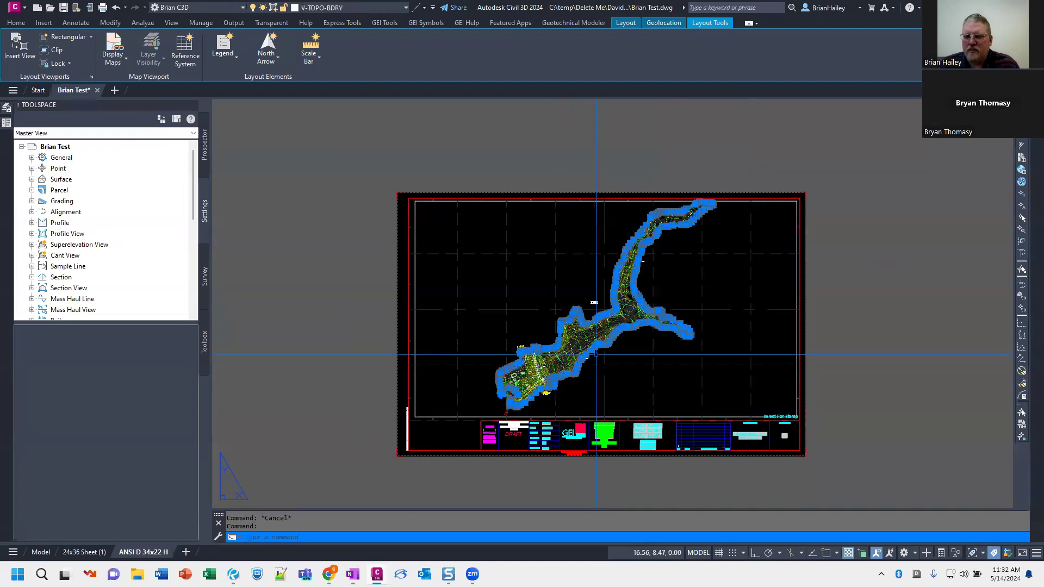
{"action": "key", "text": "Escape"}
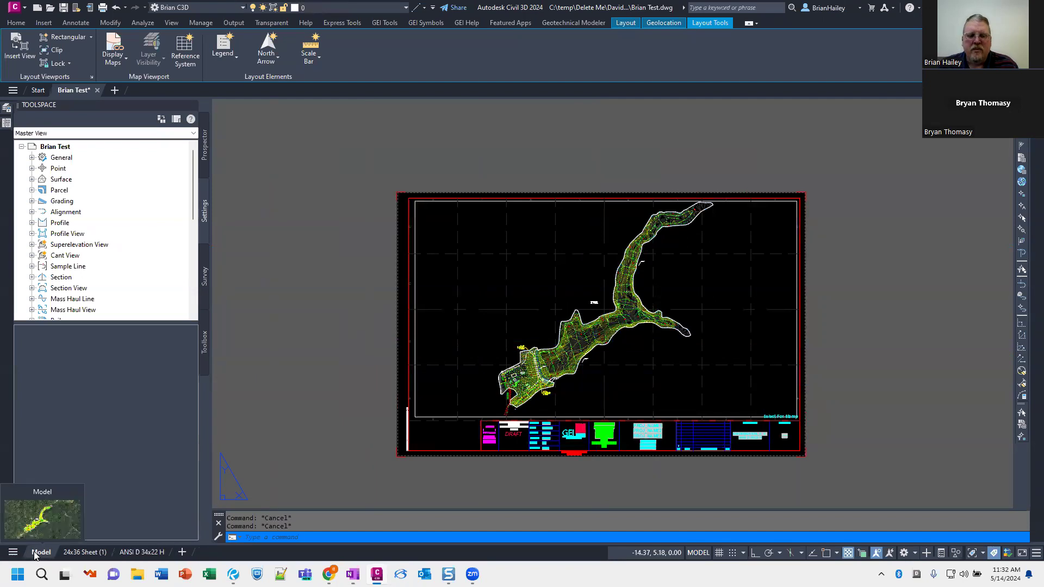
{"action": "left_click", "coordinate": [34, 553]}
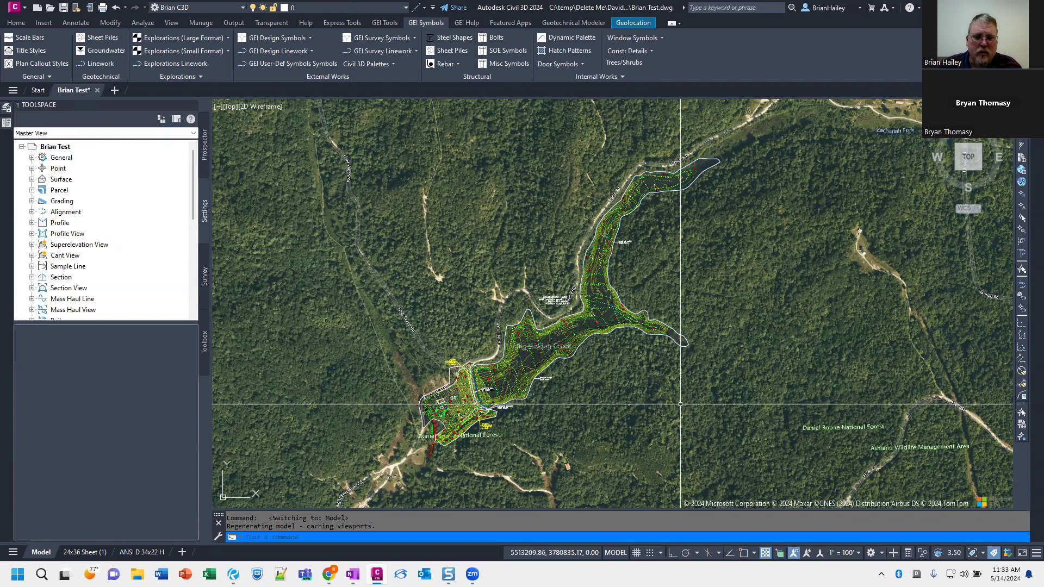
Turn off the online map background in model space with GEOMAP and show the geolocation tools
{"action": "type", "text": "ge"}
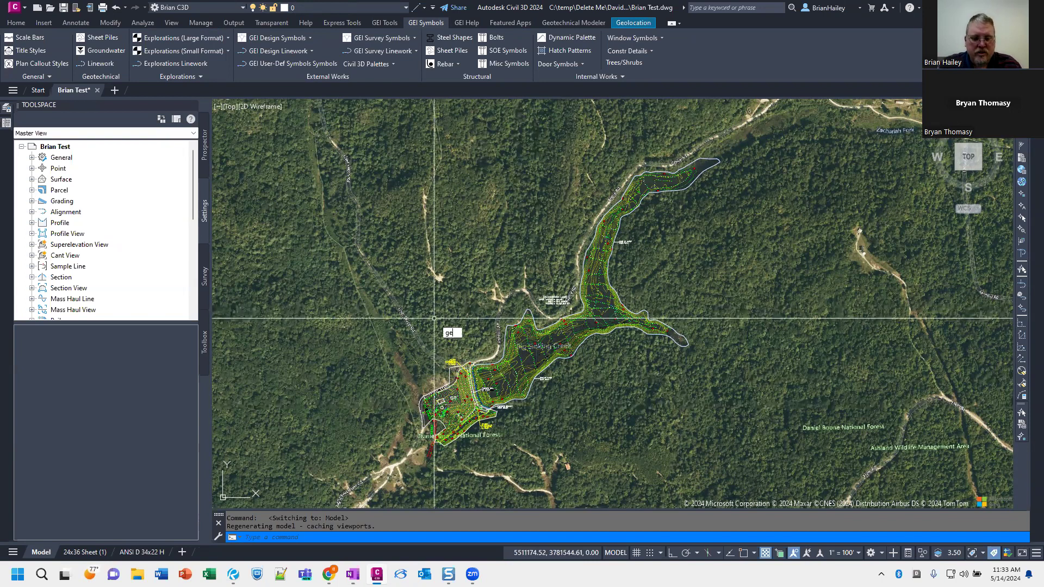
{"action": "type", "text": "omap"}
{"action": "key", "text": "Return"}
{"action": "type", "text": "o"}
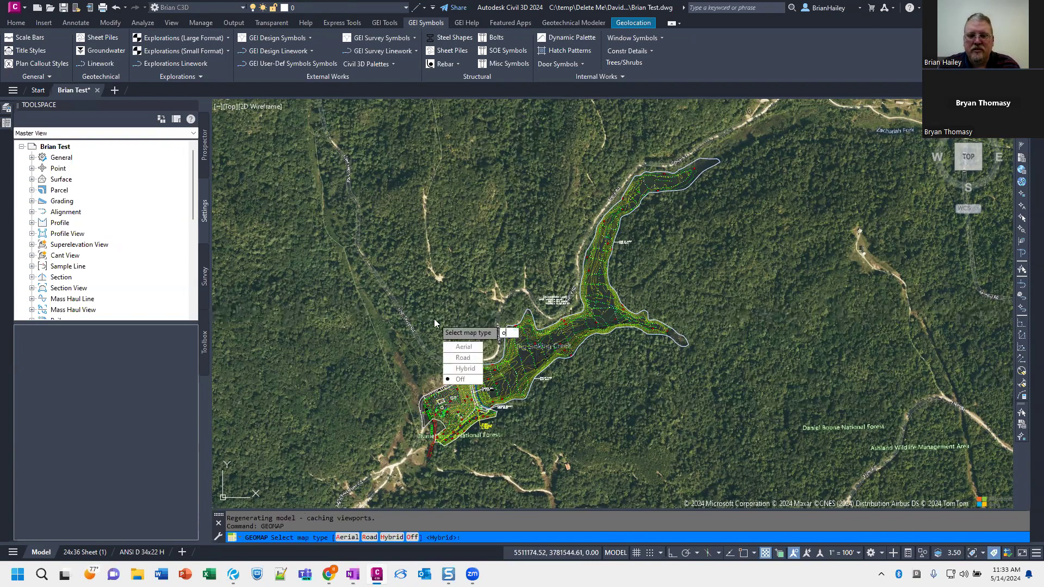
{"action": "key", "text": "Return"}
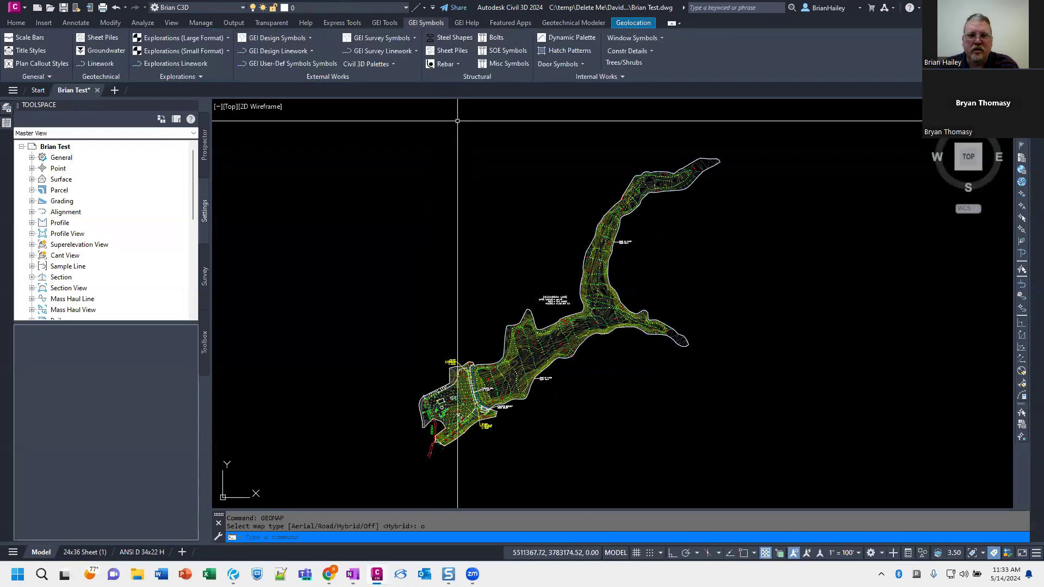
{"action": "left_click", "coordinate": [633, 22]}
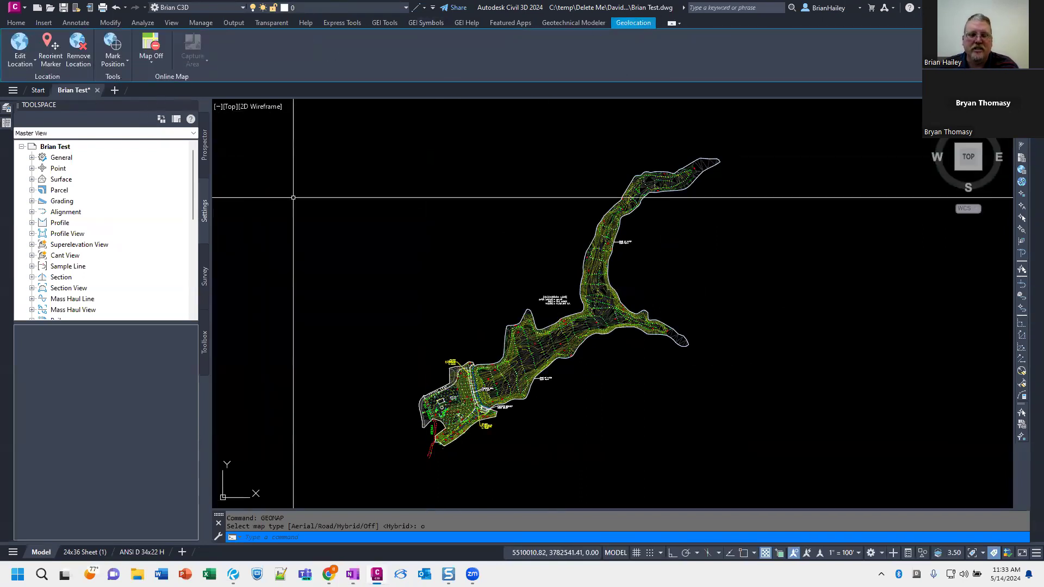
Check the coordinate system assigned to the drawing in its units and zone settings
{"action": "right_click", "coordinate": [98, 152]}
{"action": "left_click", "coordinate": [116, 155]}
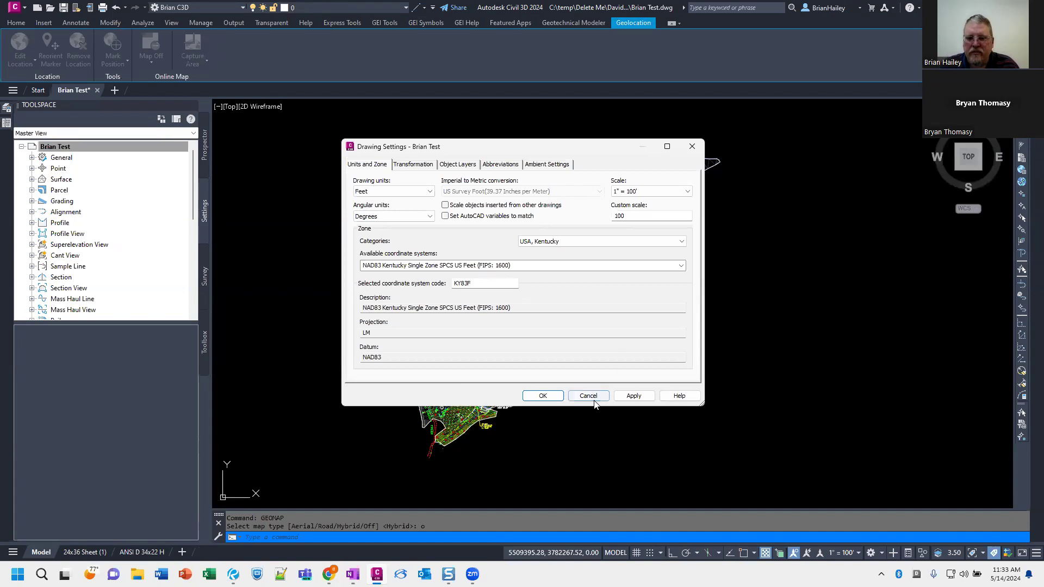
{"action": "left_click", "coordinate": [543, 395]}
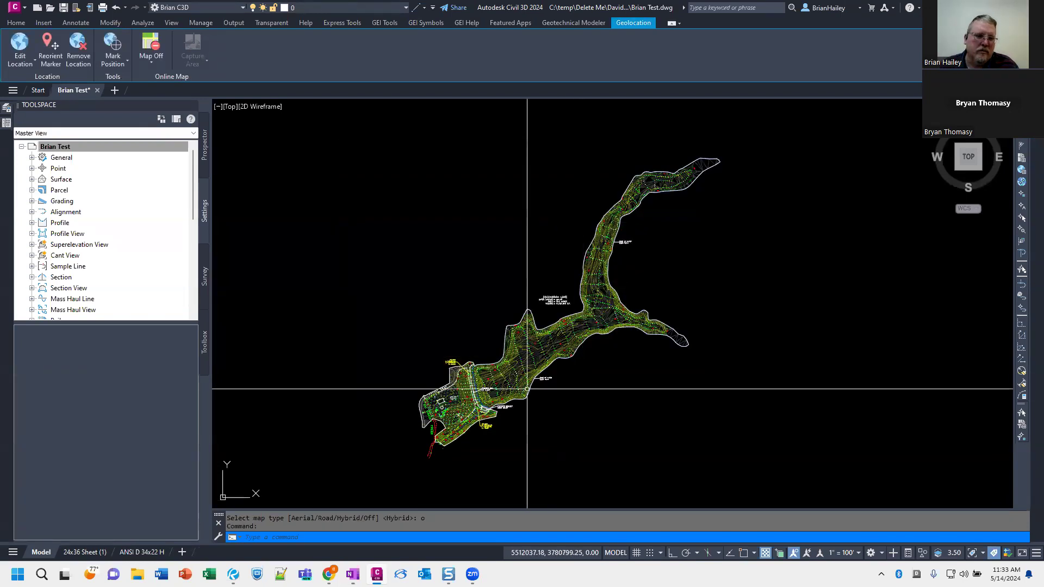
Run the Coordinate System Transformation utility from the Drawing Transformations tools under Miscellaneous Utilities
{"action": "left_click", "coordinate": [207, 348]}
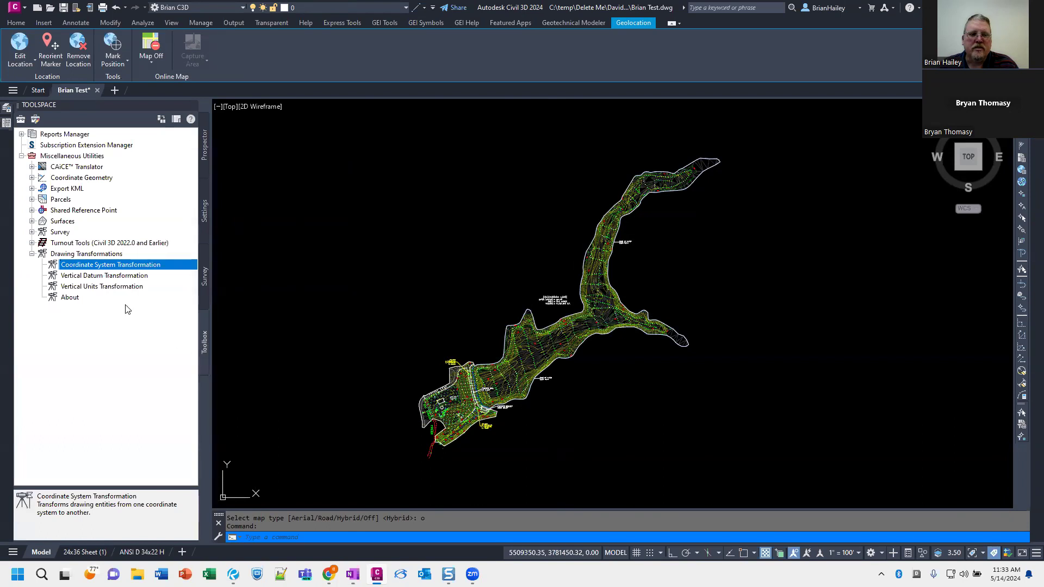
{"action": "left_click", "coordinate": [99, 157]}
{"action": "left_click", "coordinate": [79, 254]}
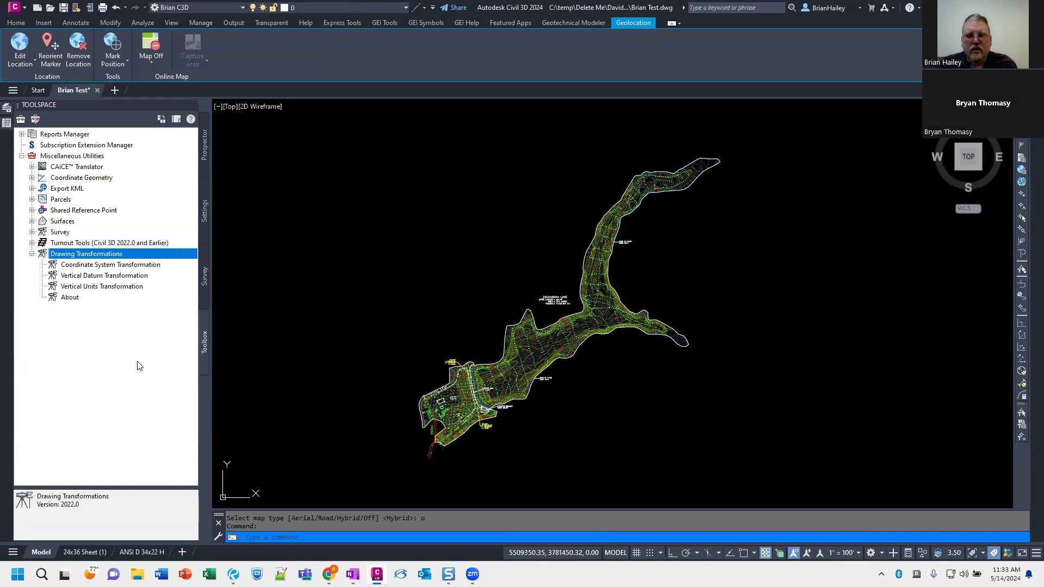
{"action": "left_click", "coordinate": [109, 265]}
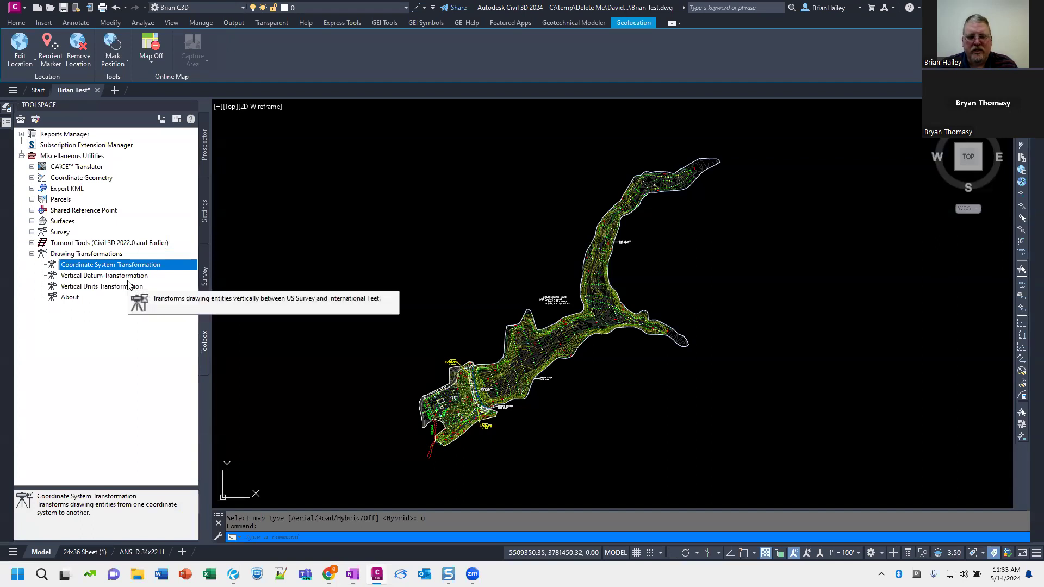
{"action": "right_click", "coordinate": [115, 266]}
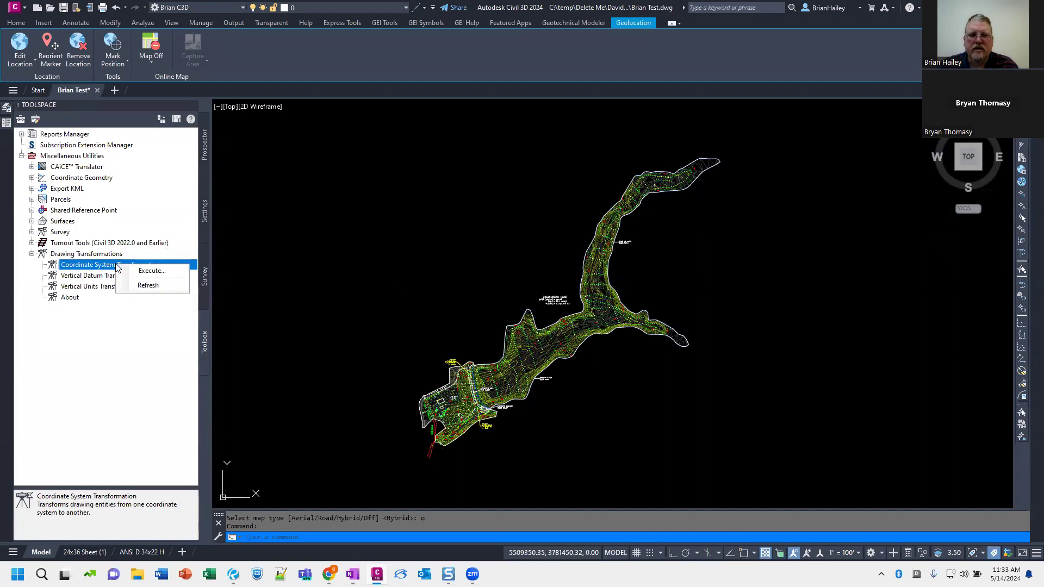
{"action": "left_click", "coordinate": [173, 271]}
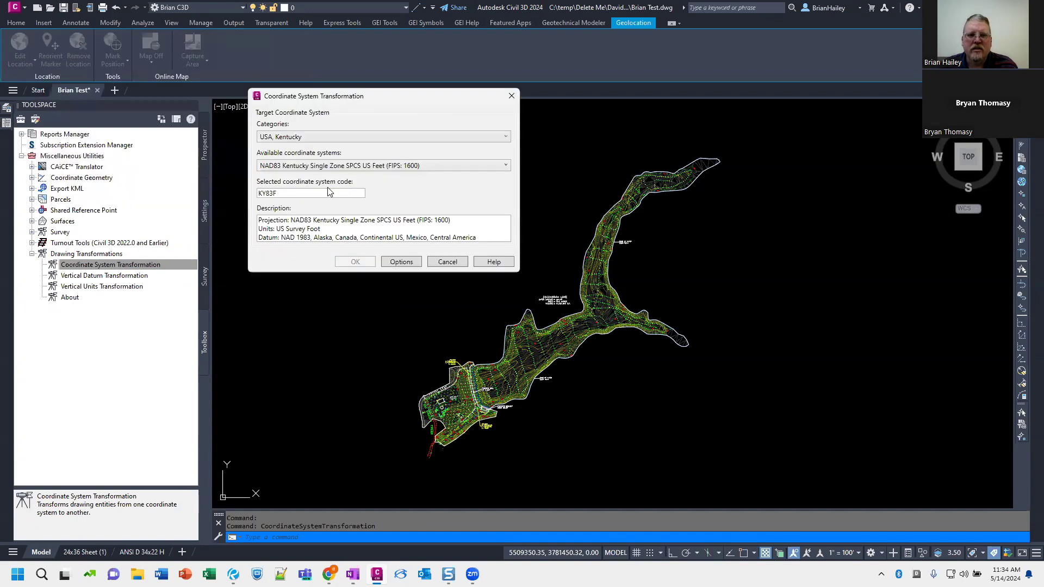
{"action": "key", "text": "ctrl"}
{"action": "key", "text": "ctrl"}
{"action": "key", "text": "ctrl"}
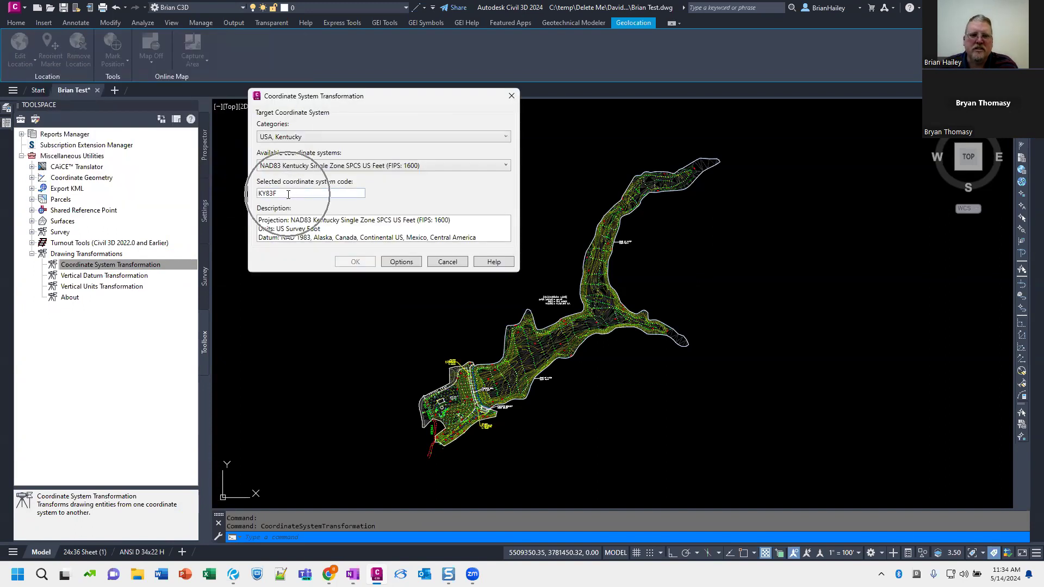
{"action": "key", "text": "ctrl"}
{"action": "key", "text": "ctrl"}
{"action": "key", "text": "ctrl"}
{"action": "key", "text": "ctrl"}
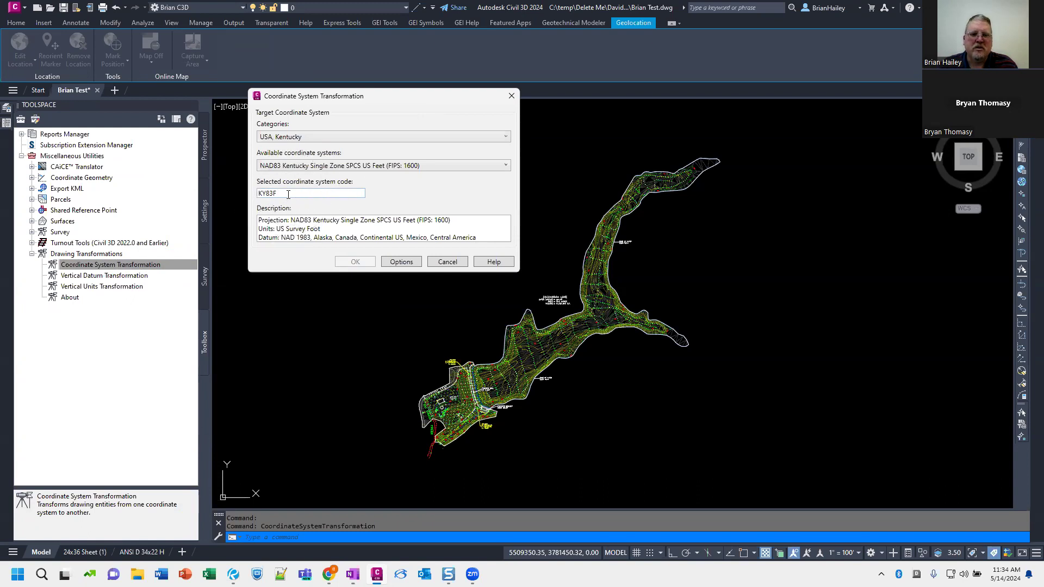
{"action": "key", "text": "ctrl"}
{"action": "key", "text": "ctrl"}
{"action": "key", "text": "ctrl"}
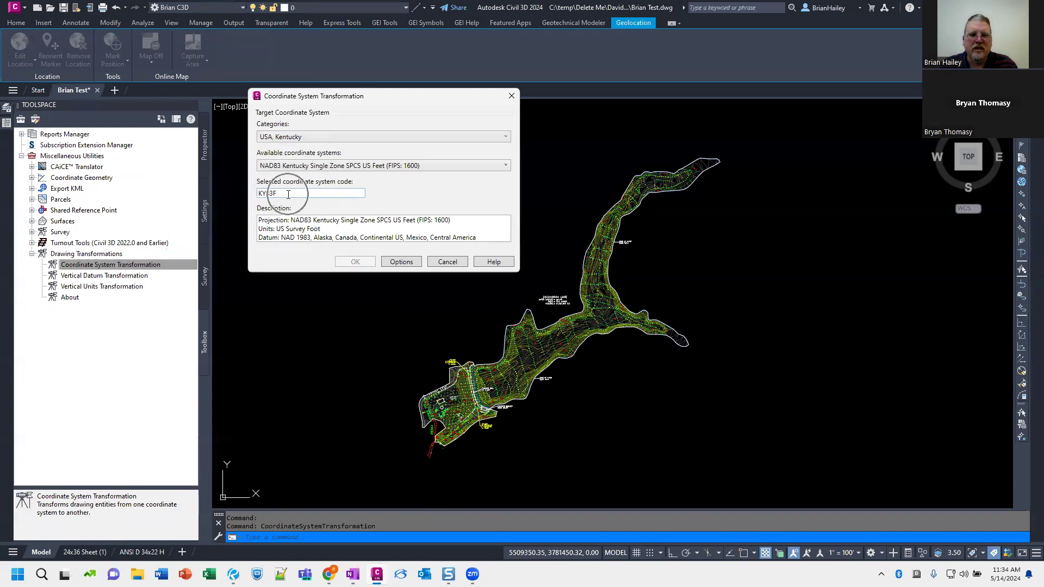
{"action": "key", "text": "ctrl"}
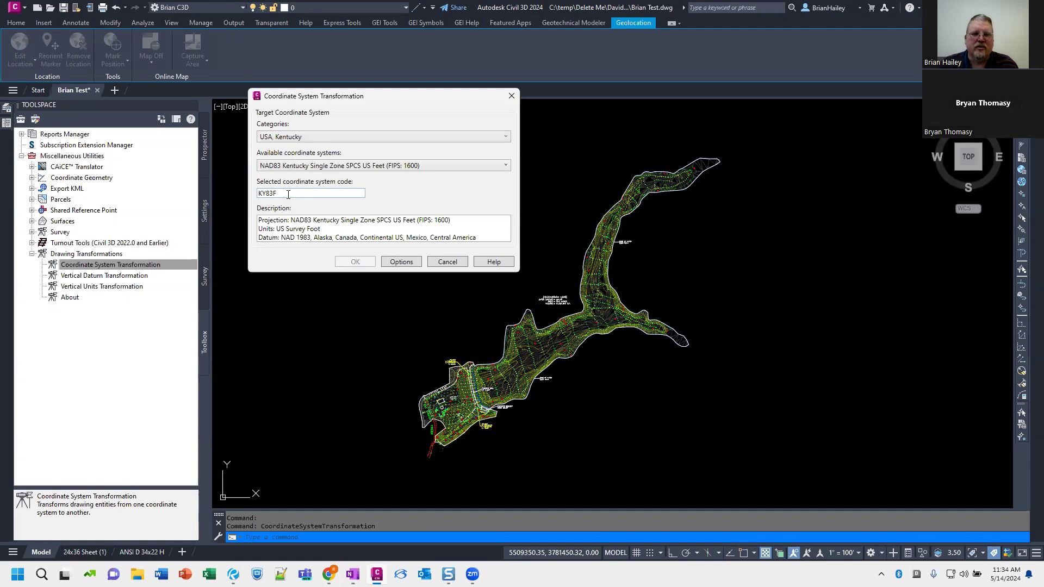
Choose NAD83 Kentucky State Planes, North Zone, US Foot as the target coordinate system within the USA, Kentucky category
{"action": "left_click", "coordinate": [427, 163]}
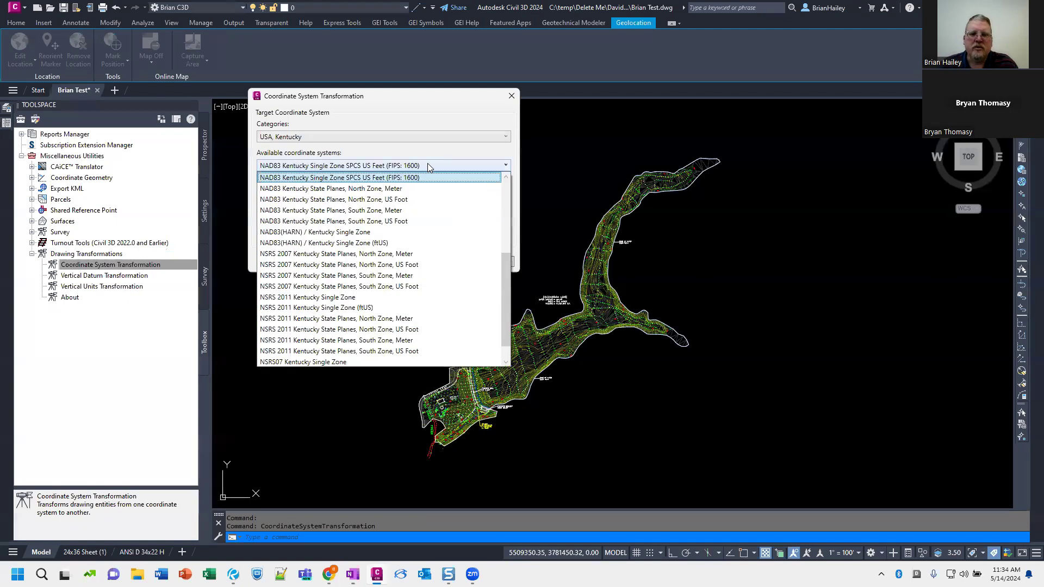
{"action": "left_click", "coordinate": [361, 136]}
{"action": "left_click", "coordinate": [369, 138]}
{"action": "left_click", "coordinate": [378, 138]}
{"action": "left_click", "coordinate": [349, 168]}
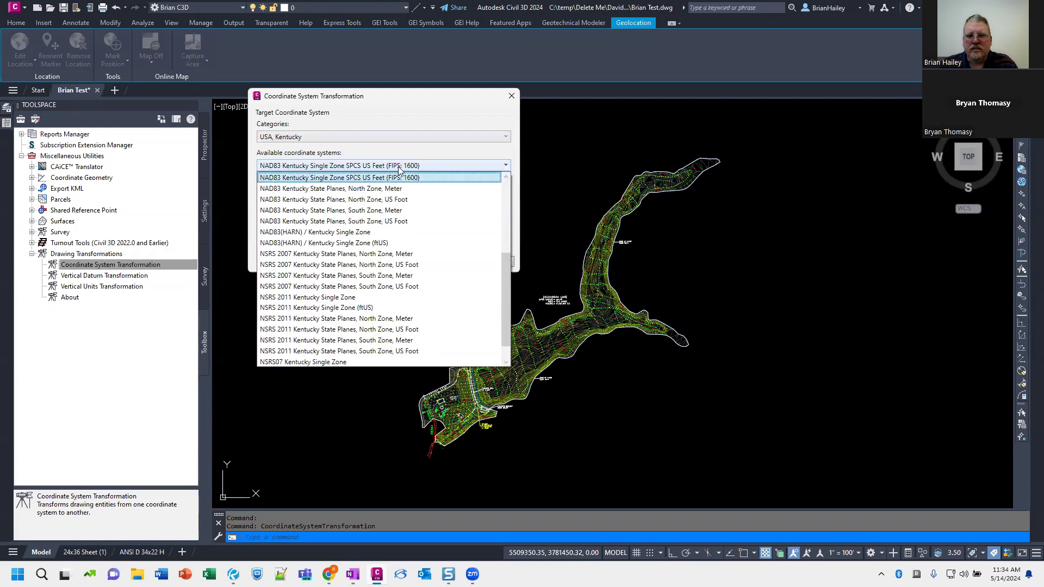
{"action": "left_click", "coordinate": [385, 199]}
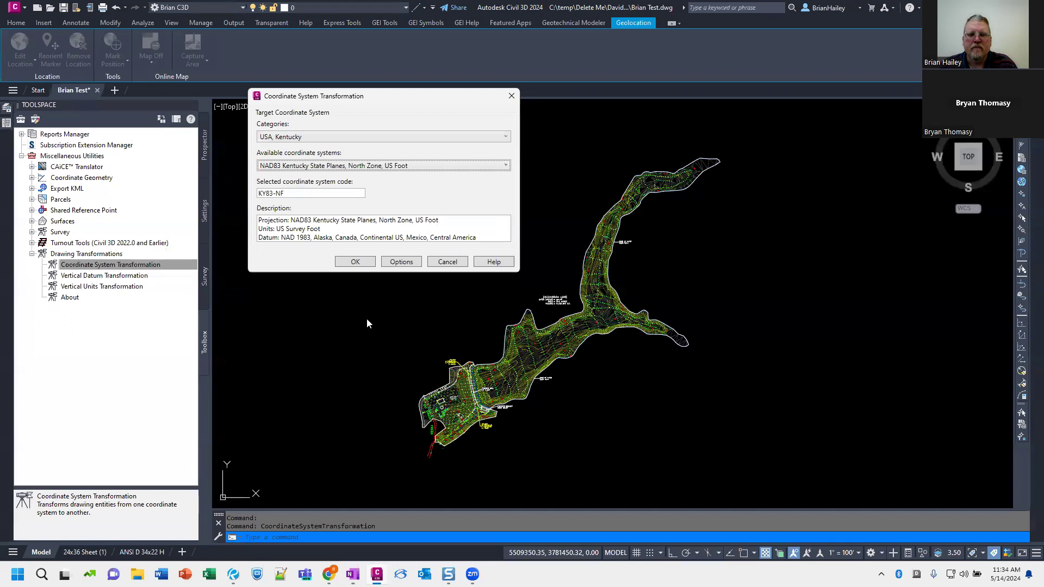
Accept the existing transformation options and transform the model to the chosen target coordinate system
{"action": "left_click", "coordinate": [355, 263]}
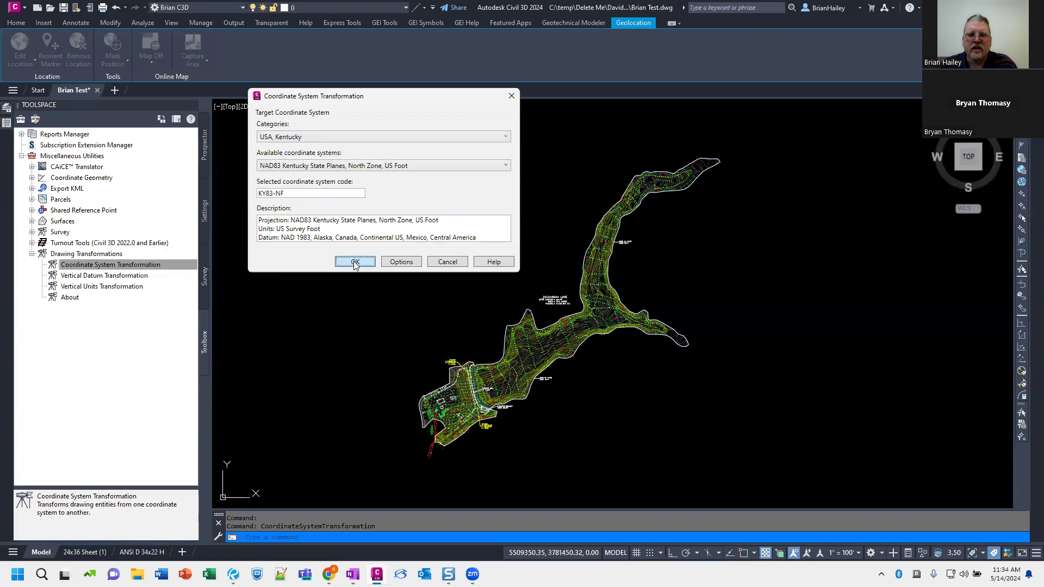
{"action": "left_click", "coordinate": [407, 263]}
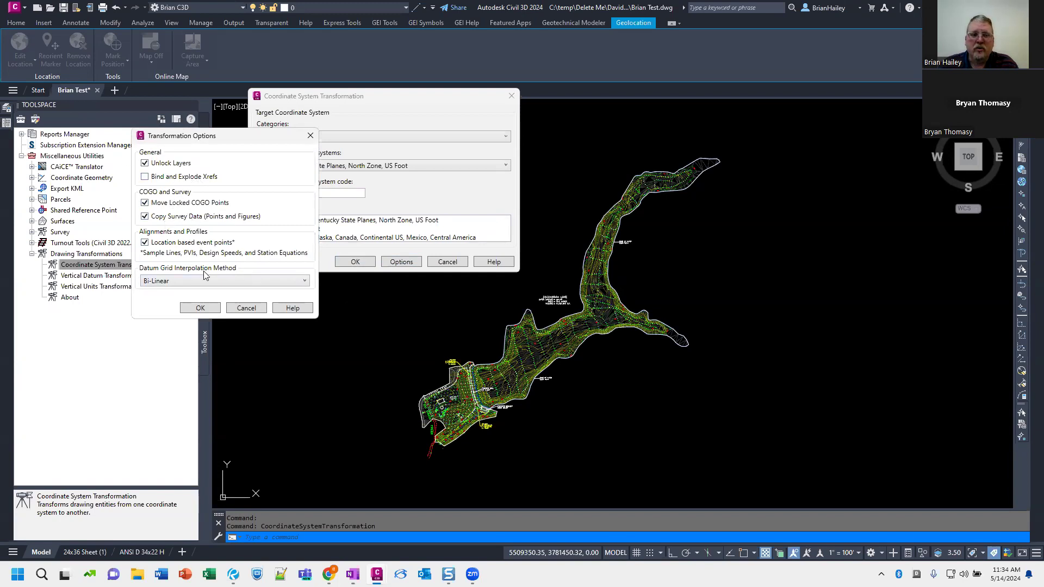
{"action": "left_click", "coordinate": [202, 308]}
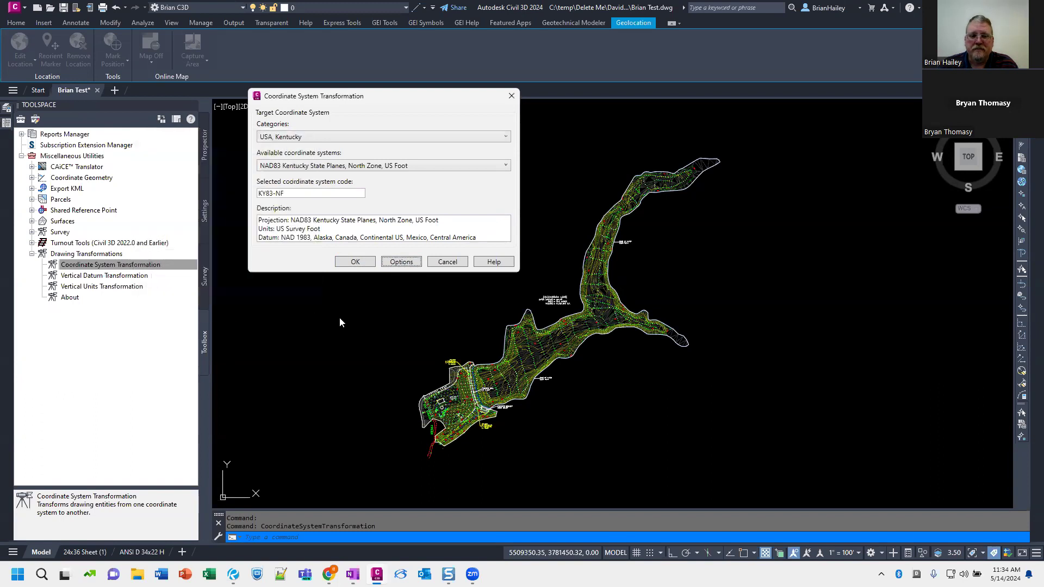
{"action": "left_click", "coordinate": [353, 262]}
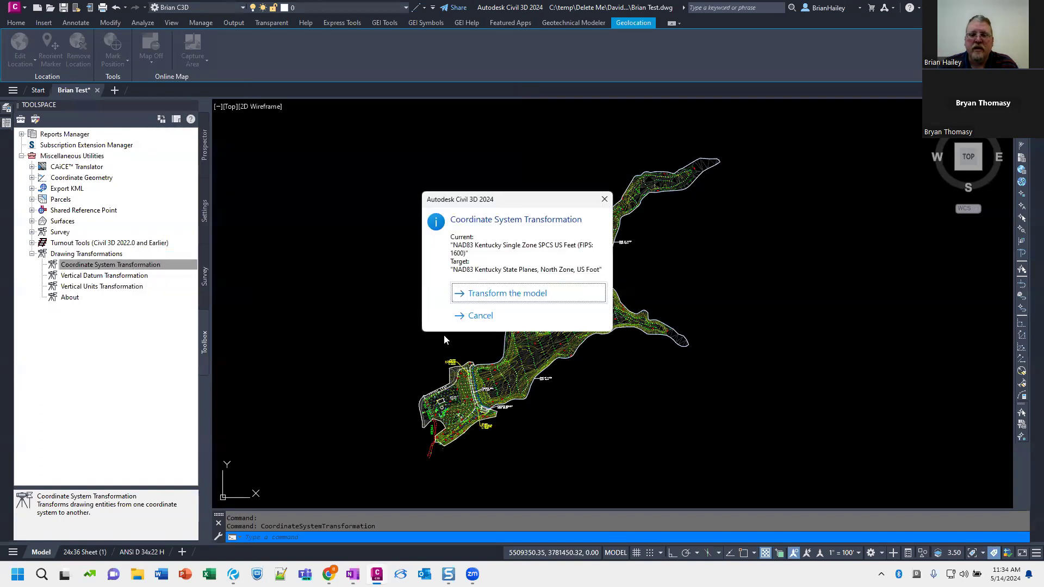
{"action": "left_click", "coordinate": [510, 295]}
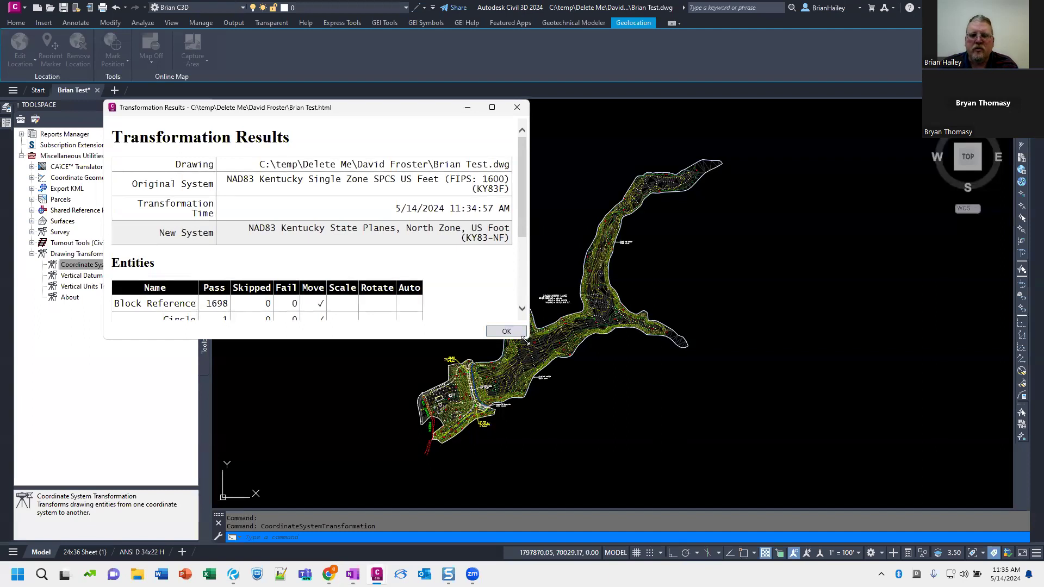
Enlarge the Transformation Results report to review all transformed entities, and close it
{"action": "left_click_drag", "start_coordinate": [526, 339], "coordinate": [560, 510]}
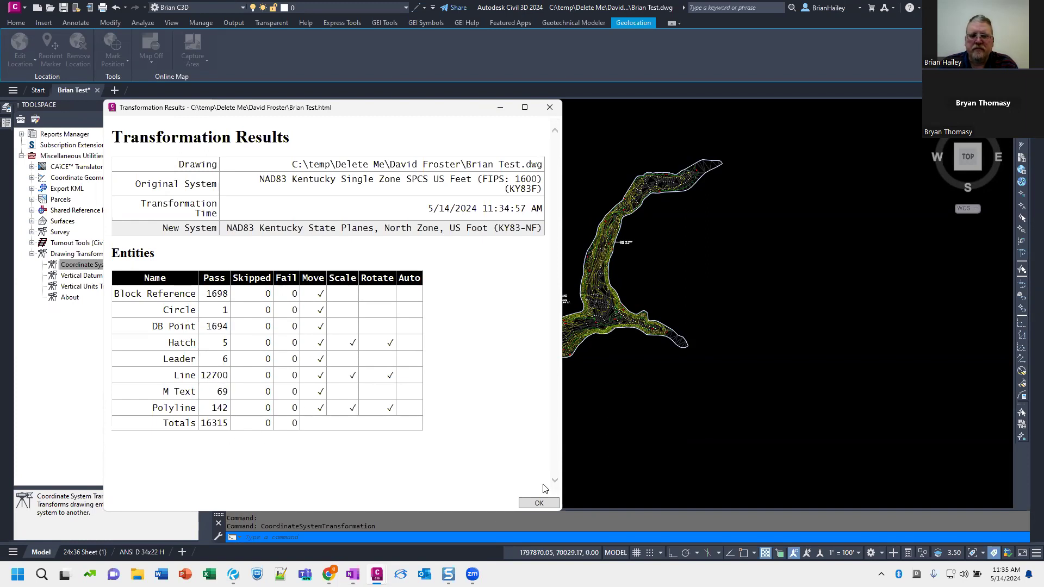
{"action": "left_click", "coordinate": [539, 502]}
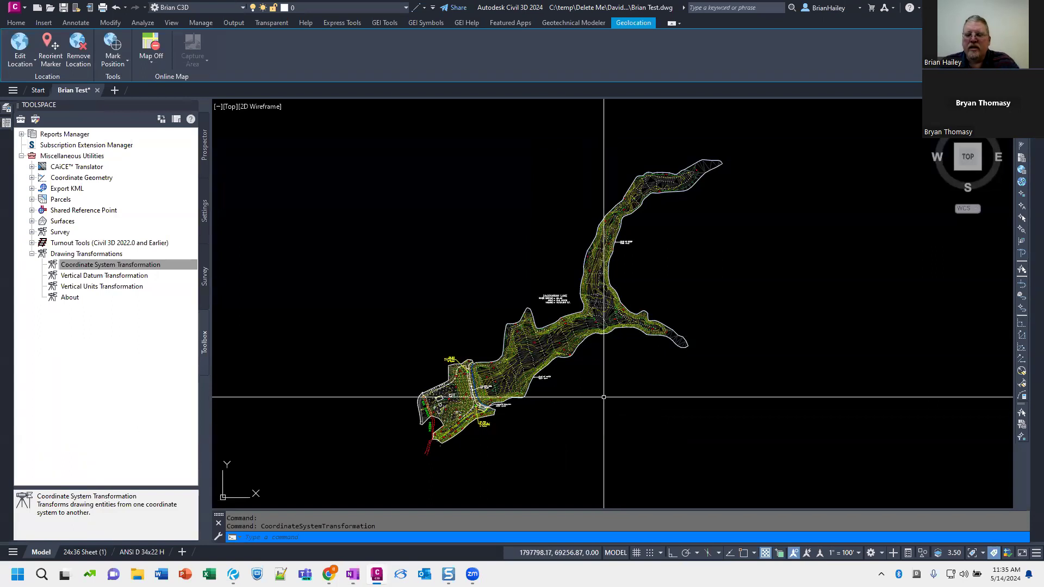
{"action": "right_click", "coordinate": [603, 398]}
{"action": "key", "text": "Escape"}
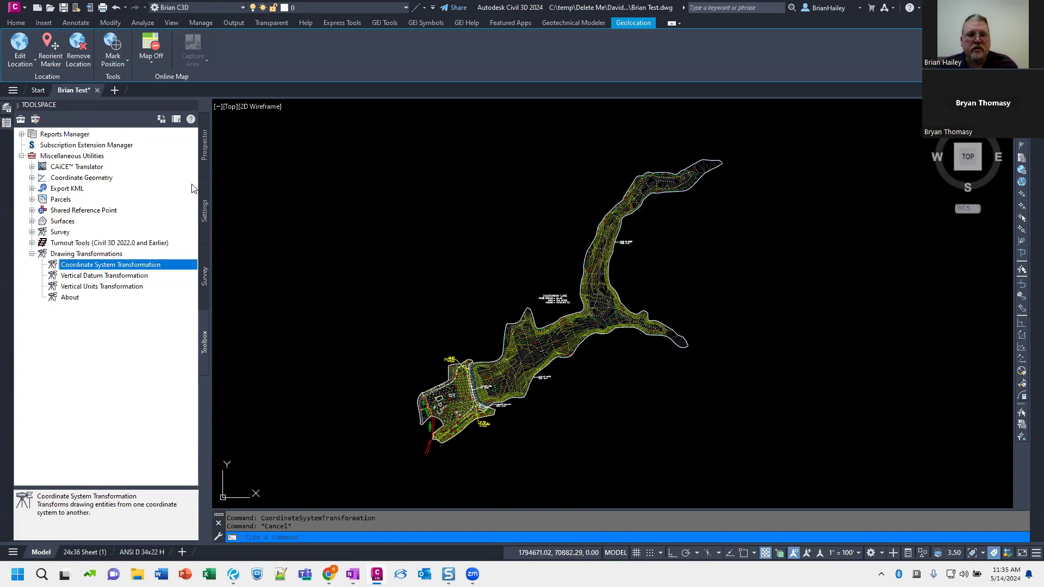
Check the drawing's coordinate system in the units and zone settings after the transformation, leaving the settings unchanged
{"action": "left_click", "coordinate": [204, 205]}
{"action": "right_click", "coordinate": [112, 146]}
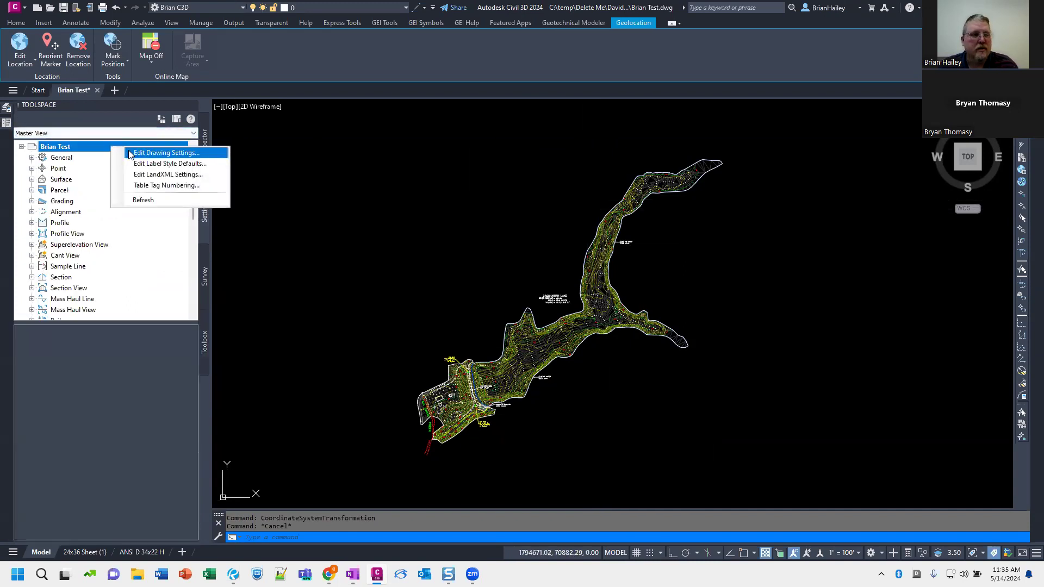
{"action": "left_click", "coordinate": [130, 150]}
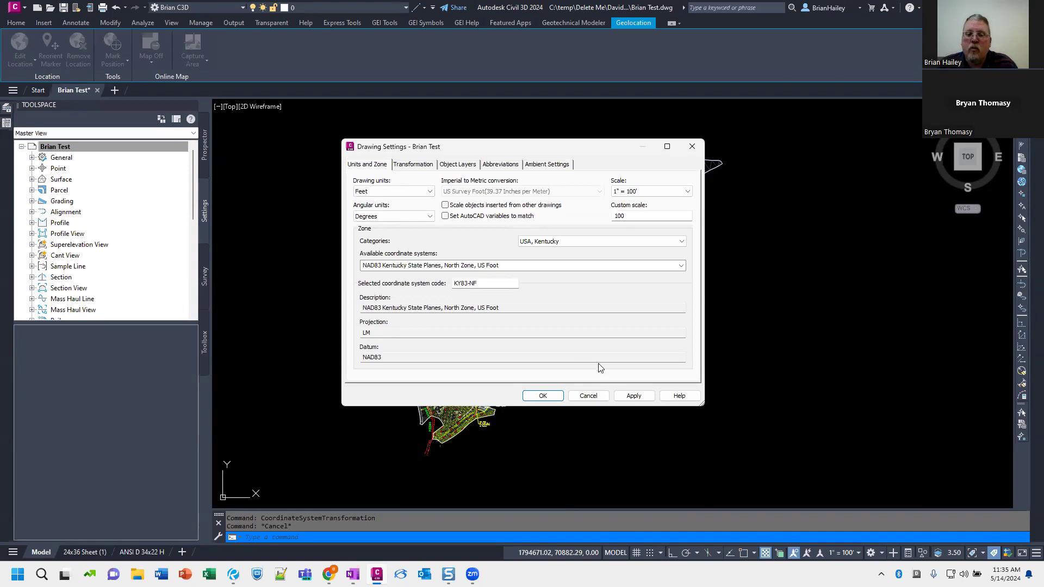
{"action": "left_click", "coordinate": [589, 396]}
Turn on the Hybrid online map with GEOMAP and compare the drawing's location with the map imagery
{"action": "type", "text": "GEOMAP"}
{"action": "key", "text": "Return"}
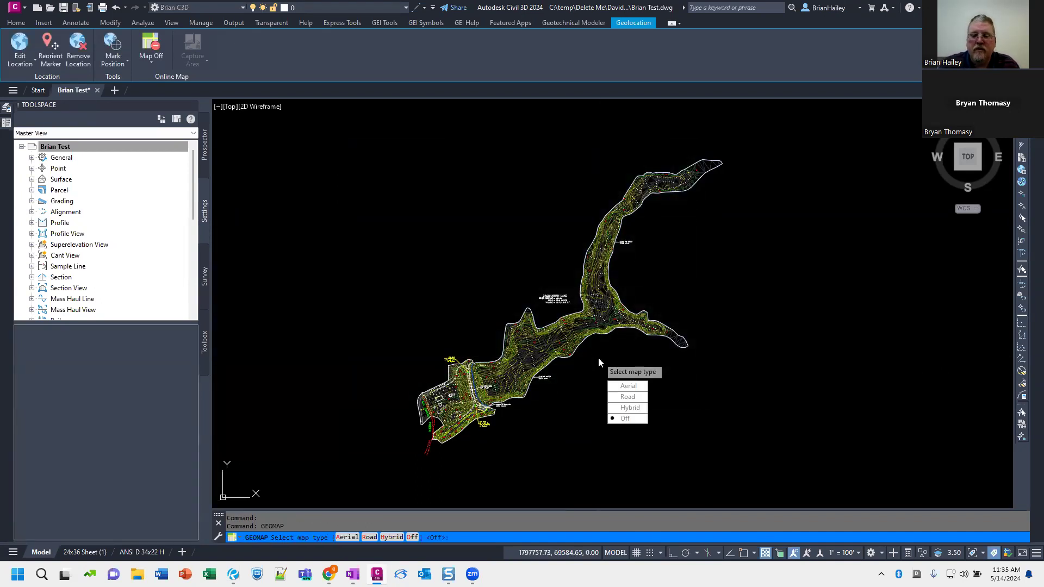
{"action": "type", "text": "h"}
{"action": "key", "text": "Return"}
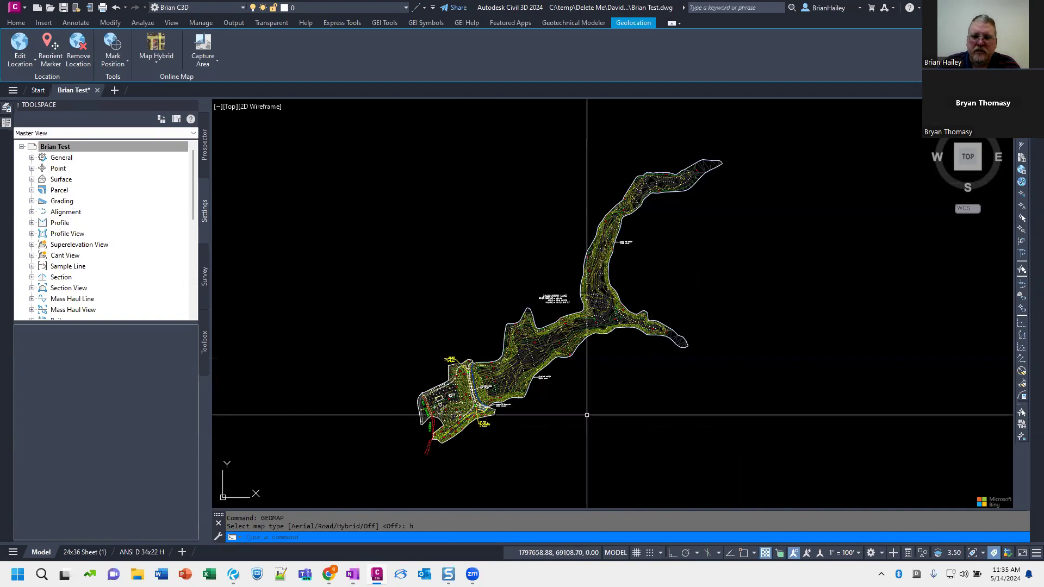
{"action": "scroll", "coordinate": [546, 331], "scroll_direction": "down", "scroll_amount": 10}
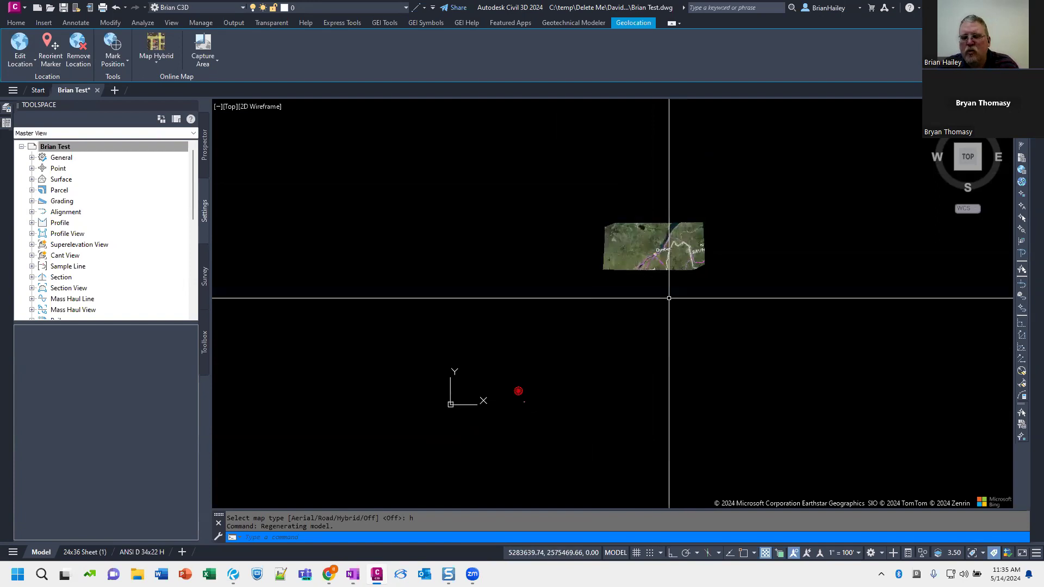
{"action": "scroll", "coordinate": [541, 293], "scroll_direction": "up", "scroll_amount": 8}
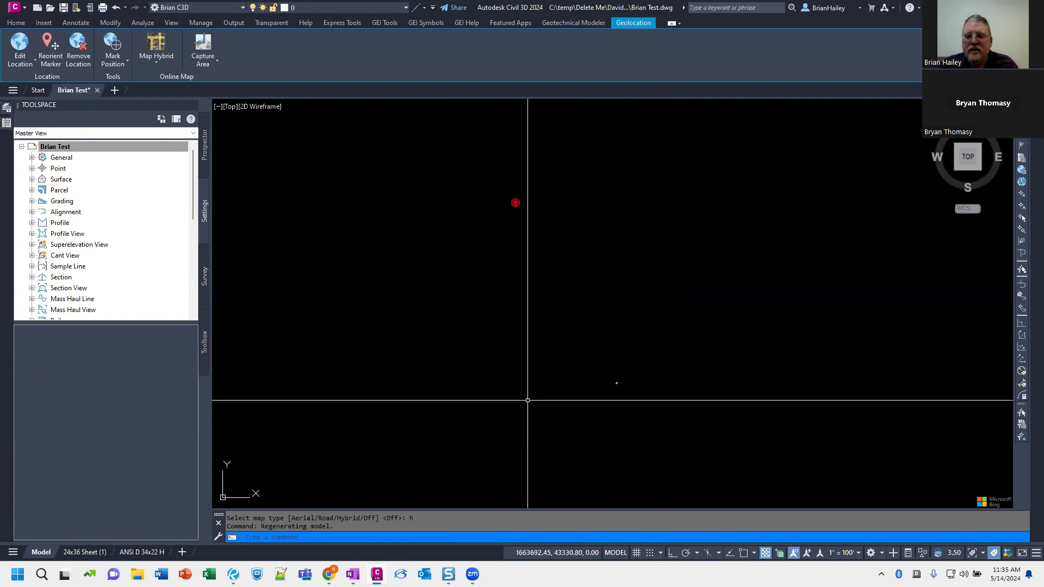
{"action": "scroll", "coordinate": [686, 263], "scroll_direction": "up", "scroll_amount": 5}
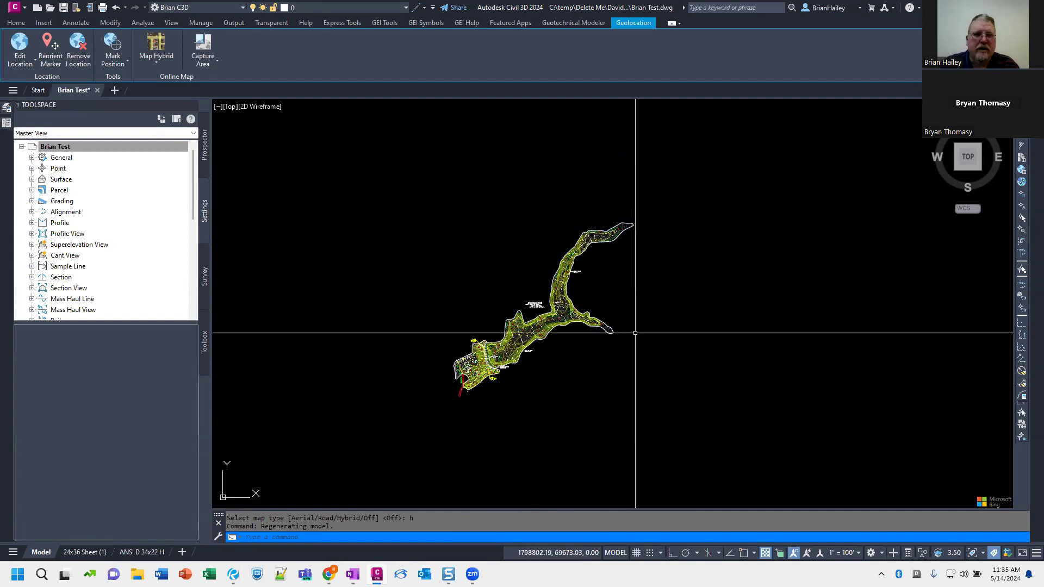
{"action": "right_click", "coordinate": [124, 146]}
{"action": "left_click", "coordinate": [164, 151]}
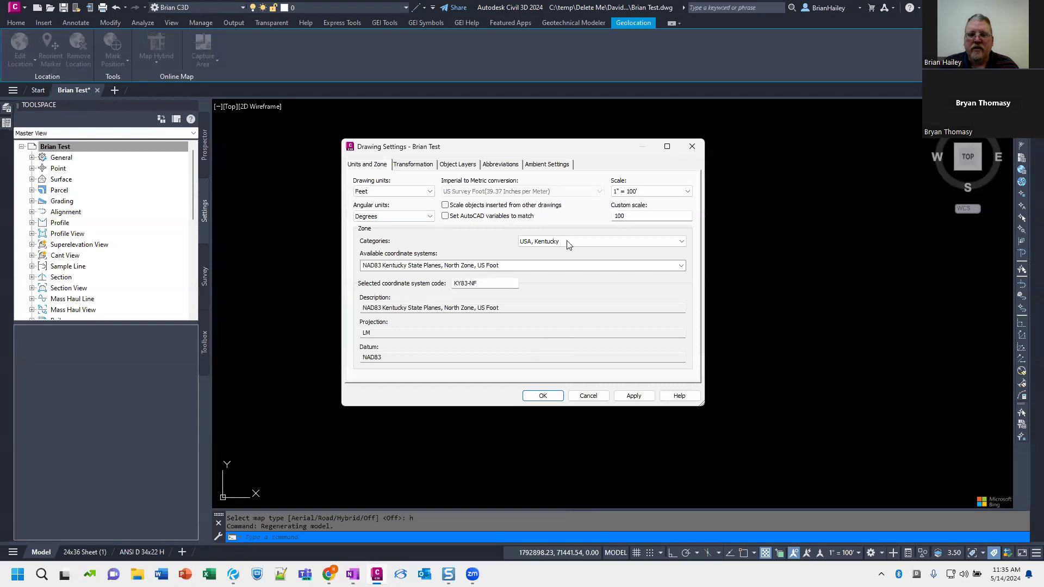
{"action": "left_click", "coordinate": [568, 244]}
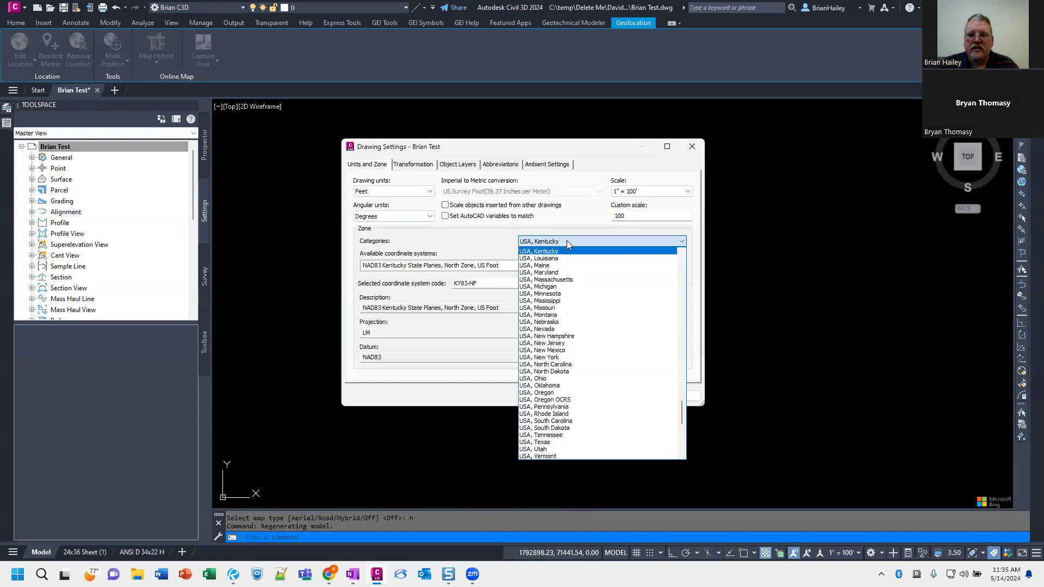
{"action": "left_click", "coordinate": [474, 288]}
{"action": "left_click_drag", "start_coordinate": [489, 284], "coordinate": [384, 285]}
{"action": "key", "text": "Delete"}
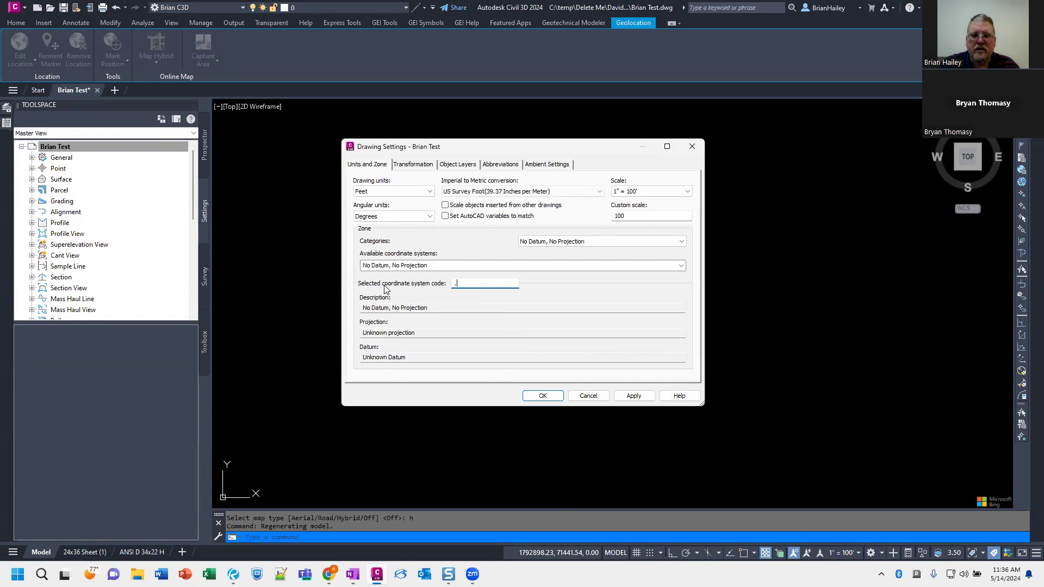
{"action": "left_click", "coordinate": [581, 396]}
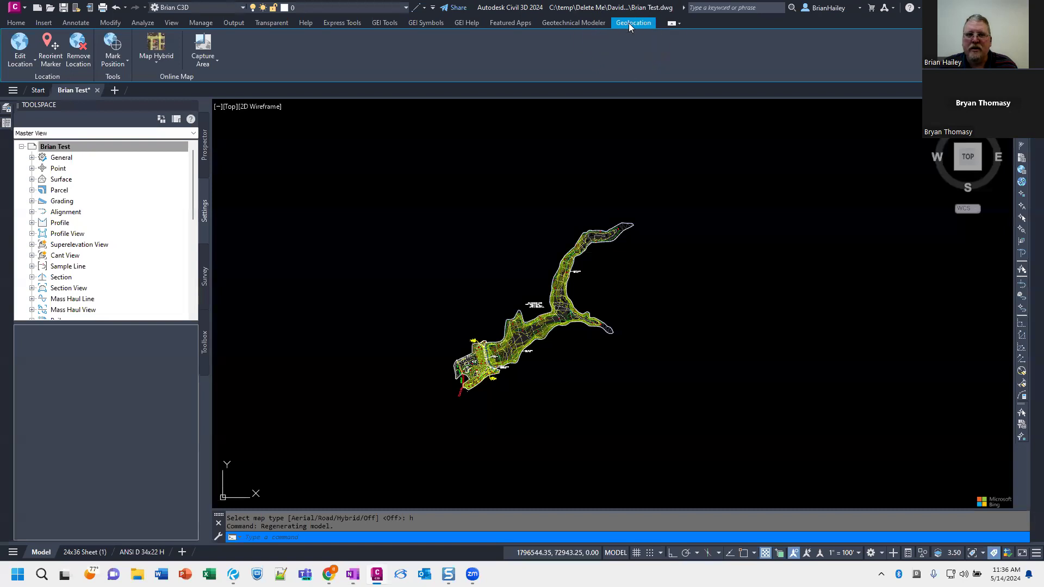
Remove the drawing's geographic location data and assigned coordinate system, and assign the coordinate system code ky83-nf in the drawing settings
{"action": "left_click", "coordinate": [82, 59]}
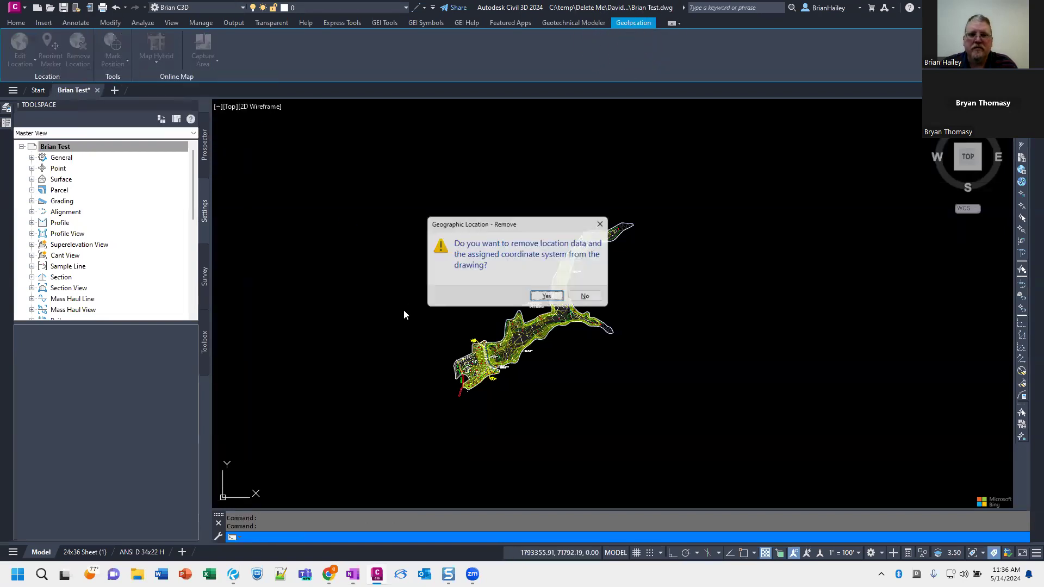
{"action": "left_click", "coordinate": [557, 299]}
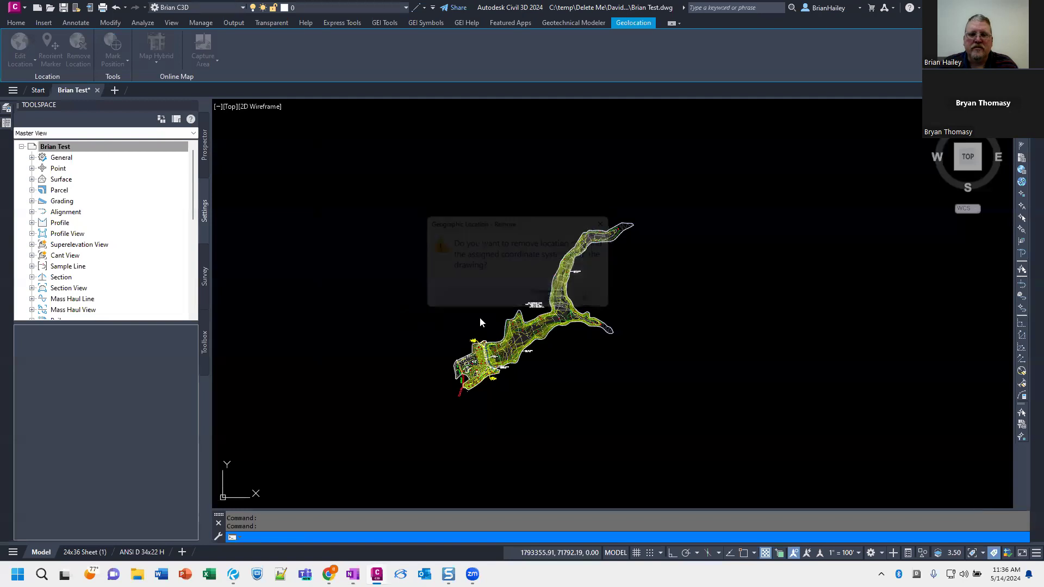
{"action": "right_click", "coordinate": [114, 148]}
{"action": "left_click", "coordinate": [155, 147]}
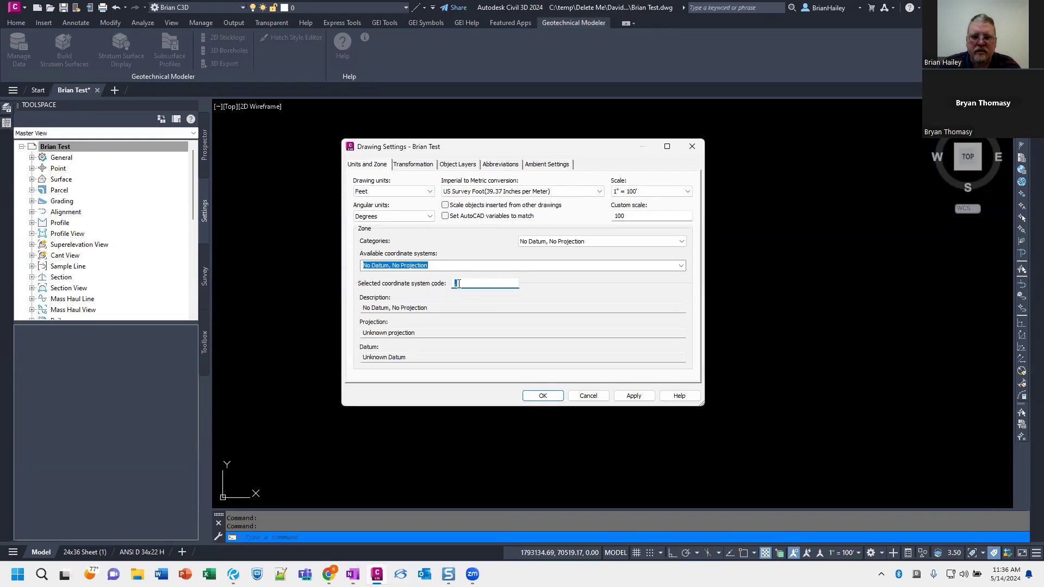
{"action": "type", "text": "ky83-nf"}
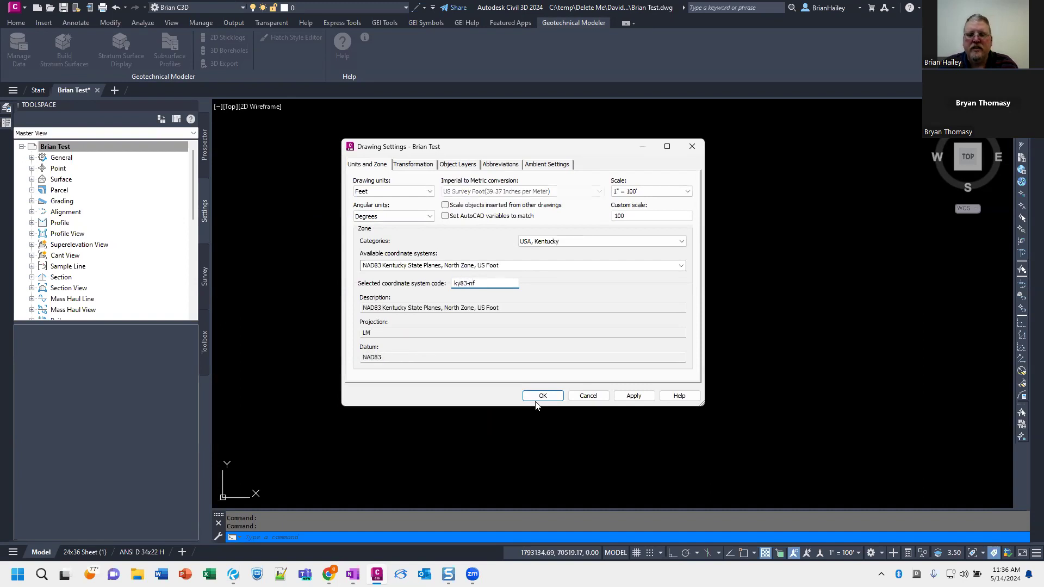
{"action": "left_click", "coordinate": [551, 397]}
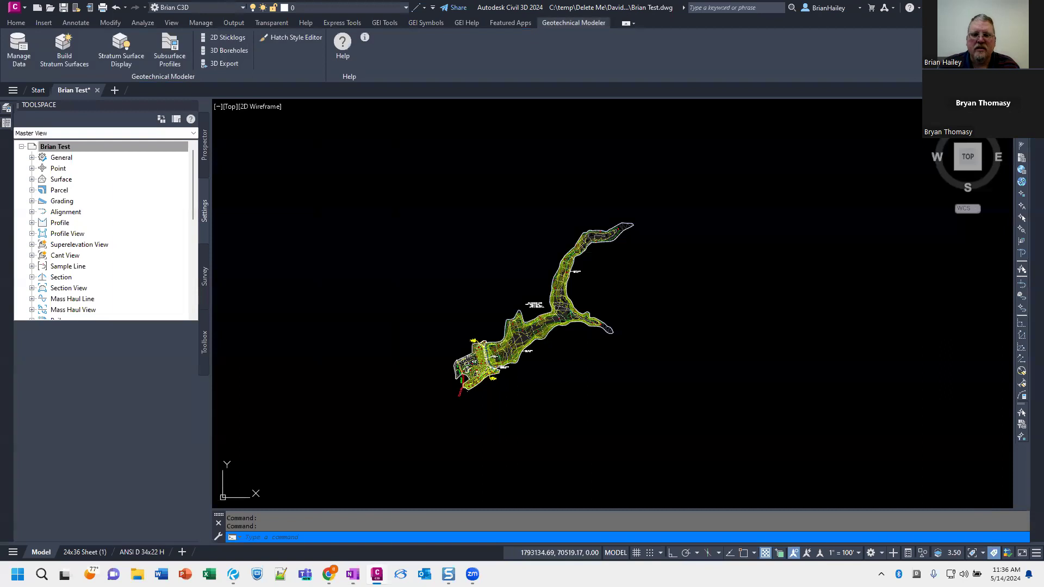
Turn on the Hybrid online map with GEOMAP in model space
{"action": "type", "text": "geomap"}
{"action": "key", "text": "Return"}
{"action": "type", "text": "h"}
{"action": "key", "text": "Return"}
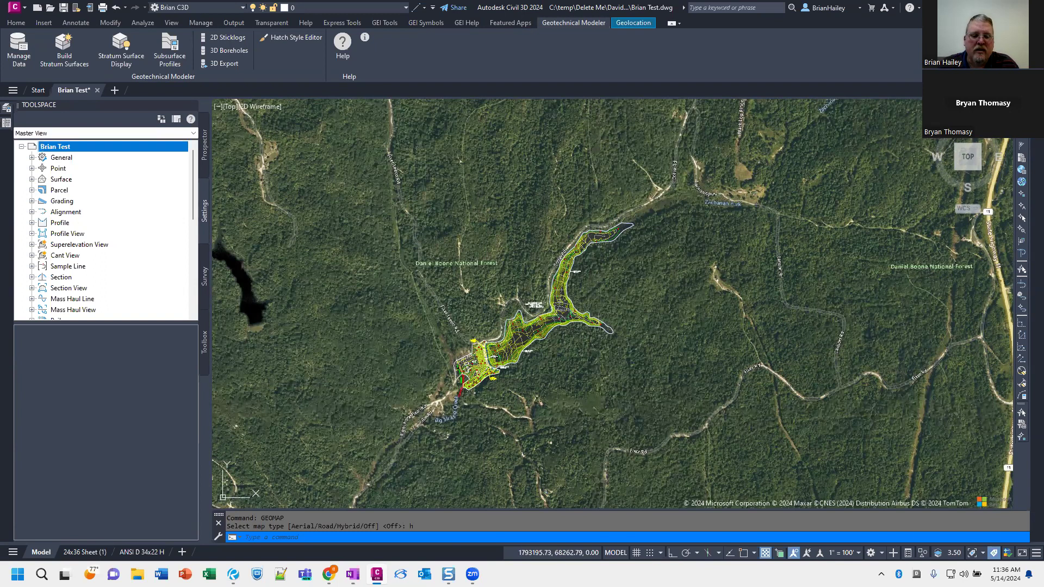
Open the ANSI D 34x22 H layout, activate its viewport, and open the properties of the selected survey point labels at point 6659
{"action": "left_click", "coordinate": [140, 551]}
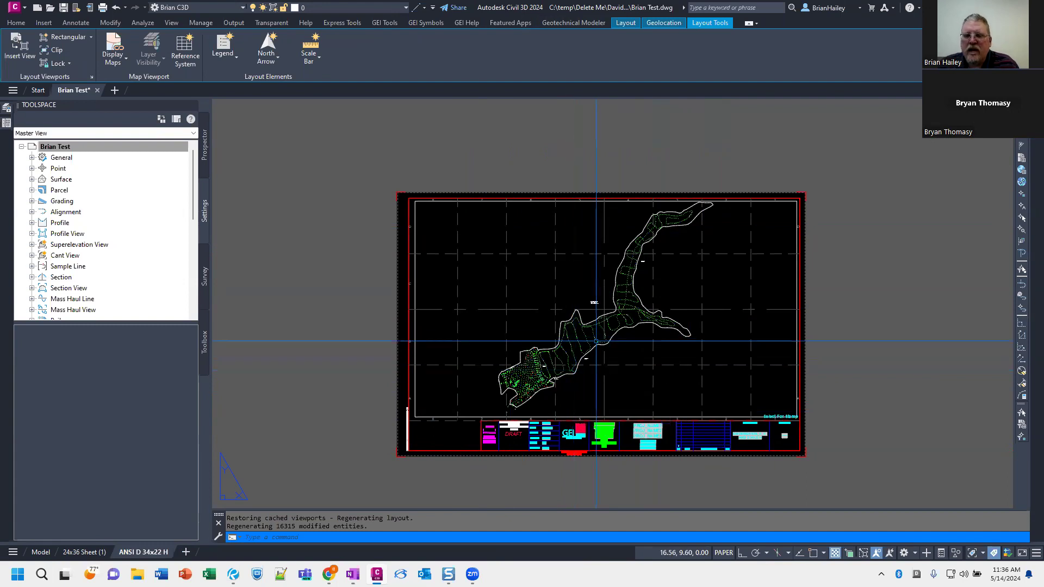
{"action": "scroll", "coordinate": [589, 338], "scroll_direction": "up", "scroll_amount": 10}
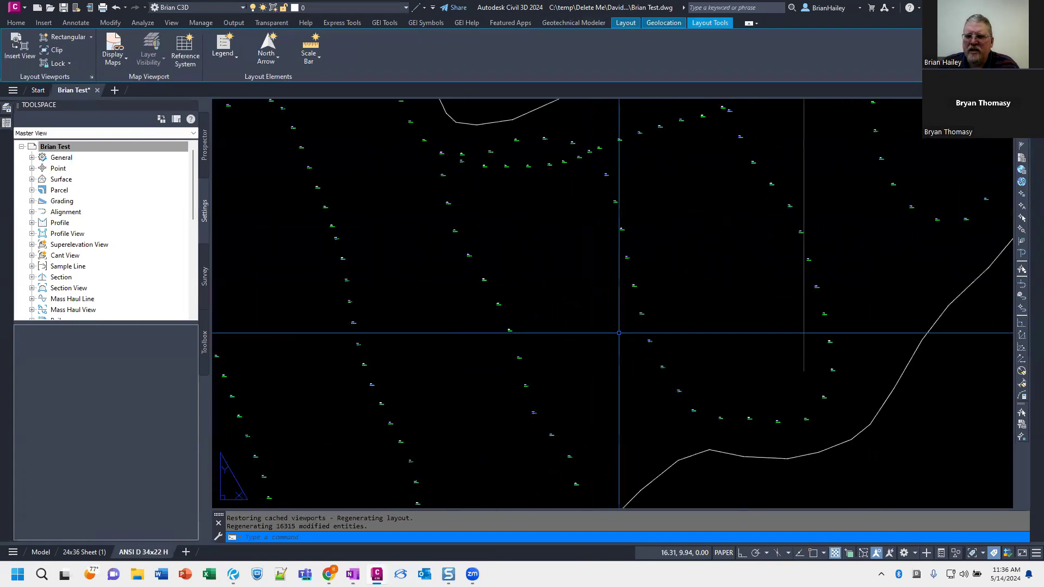
{"action": "double_click", "coordinate": [606, 398]}
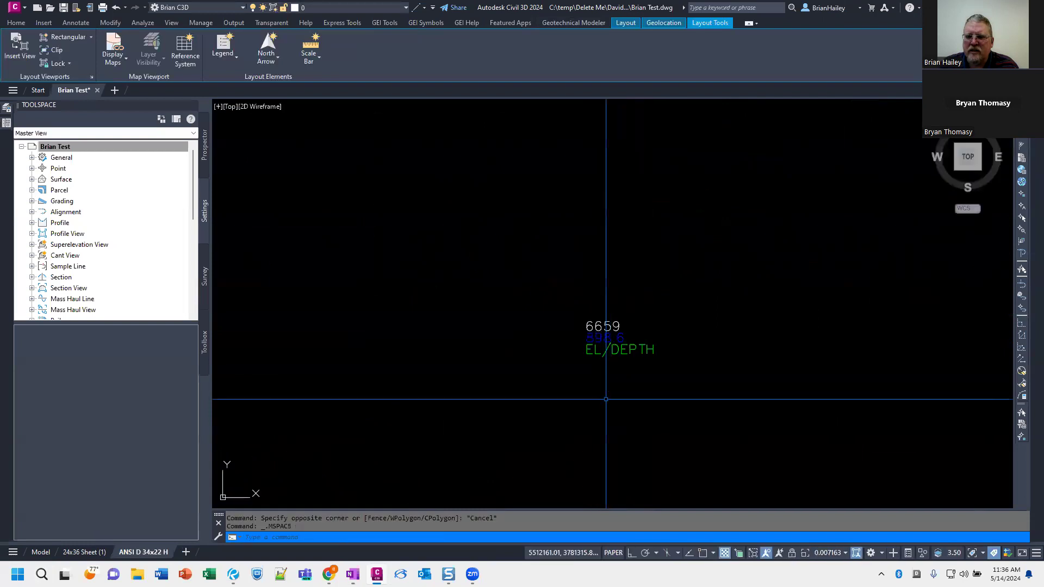
{"action": "left_click", "coordinate": [617, 371]}
{"action": "left_click", "coordinate": [598, 322]}
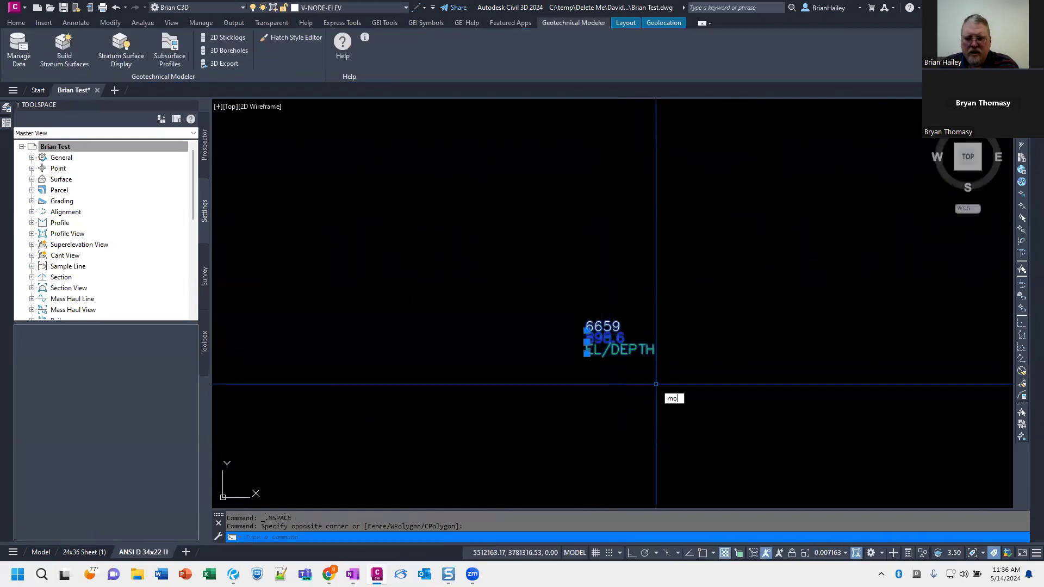
{"action": "key", "text": "Return"}
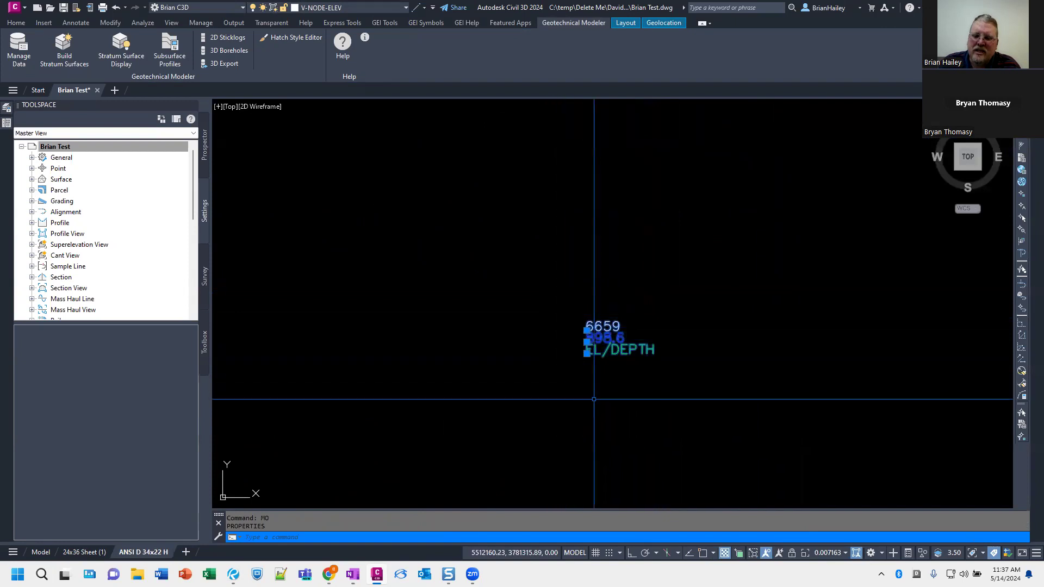
Synchronize the attributes of the survey point block SRVPNO2 with ATTSYNC, selecting one of the points in the layout viewport
{"action": "scroll", "coordinate": [632, 296], "scroll_direction": "down", "scroll_amount": 10}
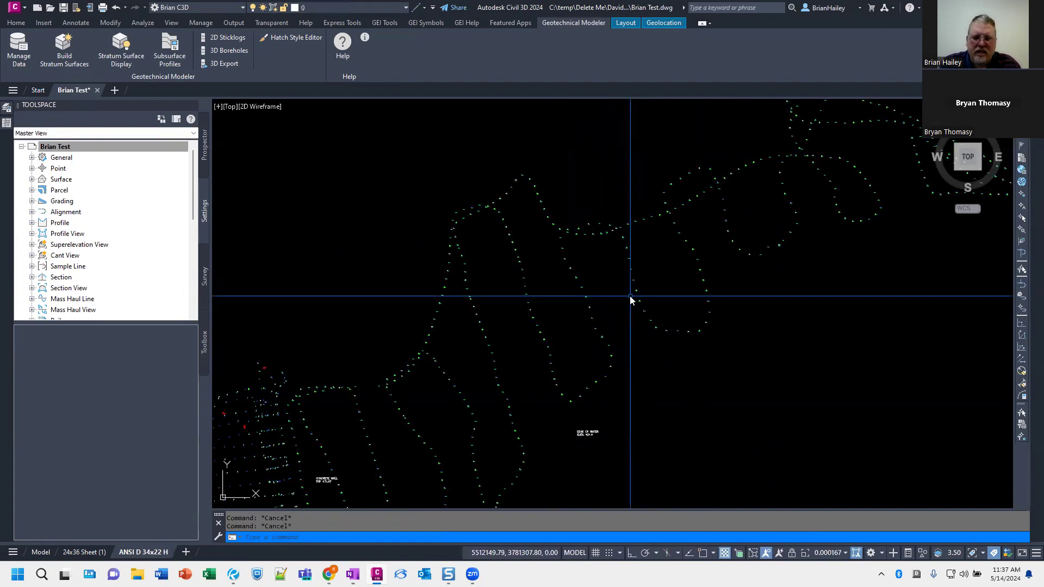
{"action": "type", "text": "syn"}
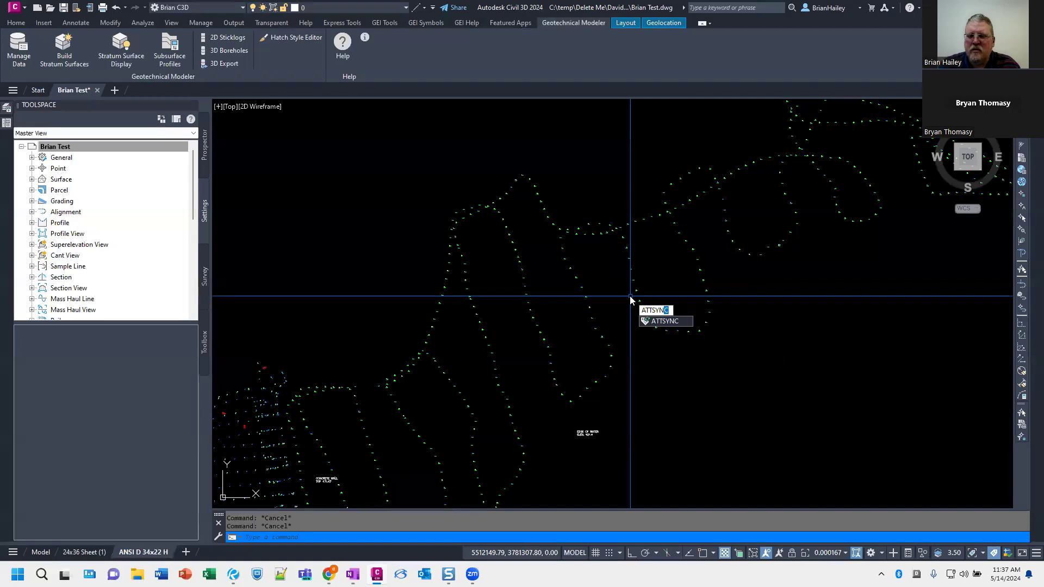
{"action": "key", "text": "Return"}
{"action": "type", "text": "s"}
{"action": "key", "text": "Return"}
{"action": "left_click", "coordinate": [633, 279]}
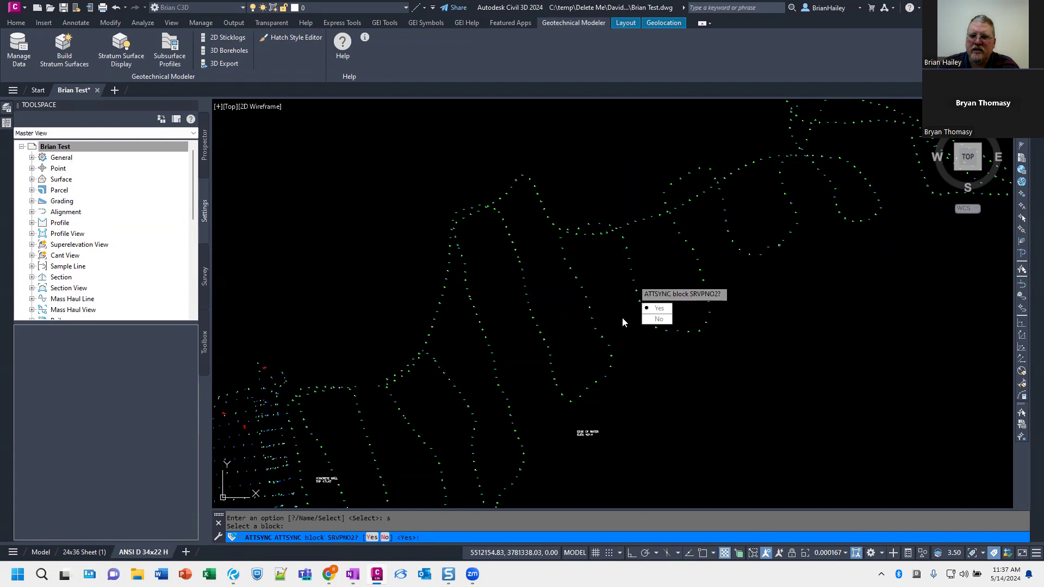
{"action": "key", "text": "Return"}
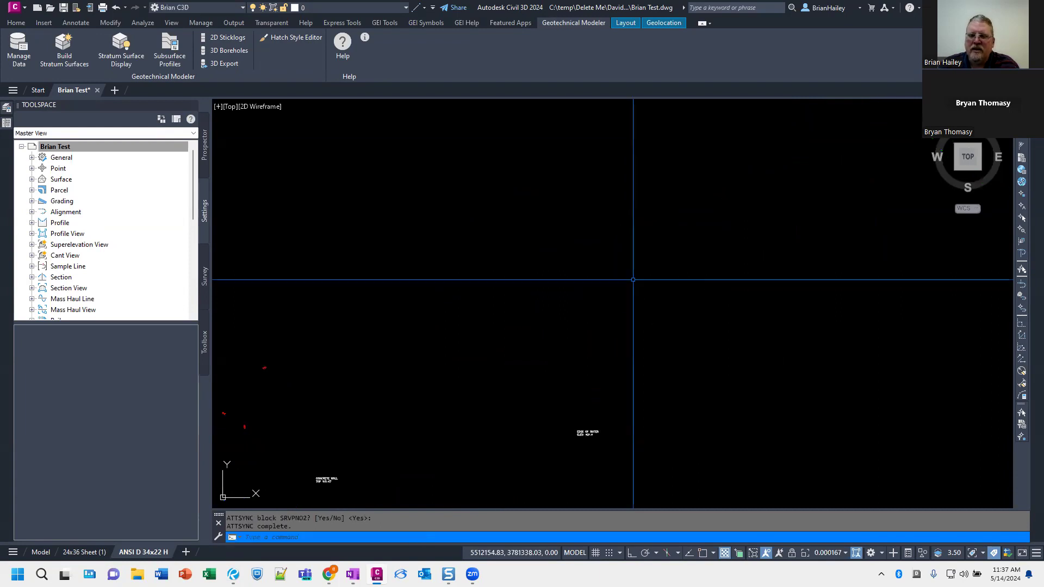
Examine the survey points against the map imagery in model space and show the full drawing extents
{"action": "left_click", "coordinate": [40, 552]}
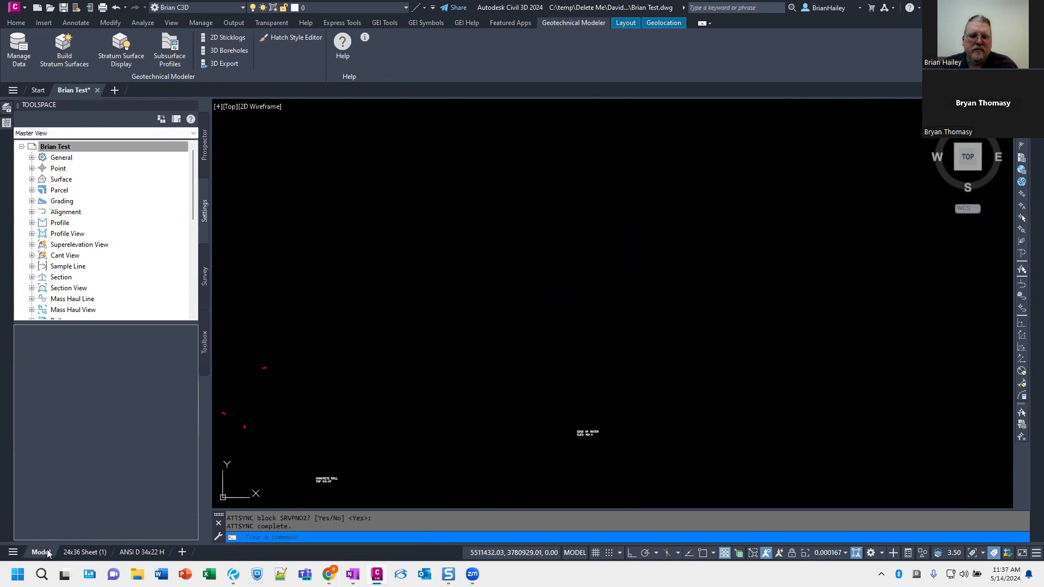
{"action": "scroll", "coordinate": [547, 325], "scroll_direction": "up", "scroll_amount": 15}
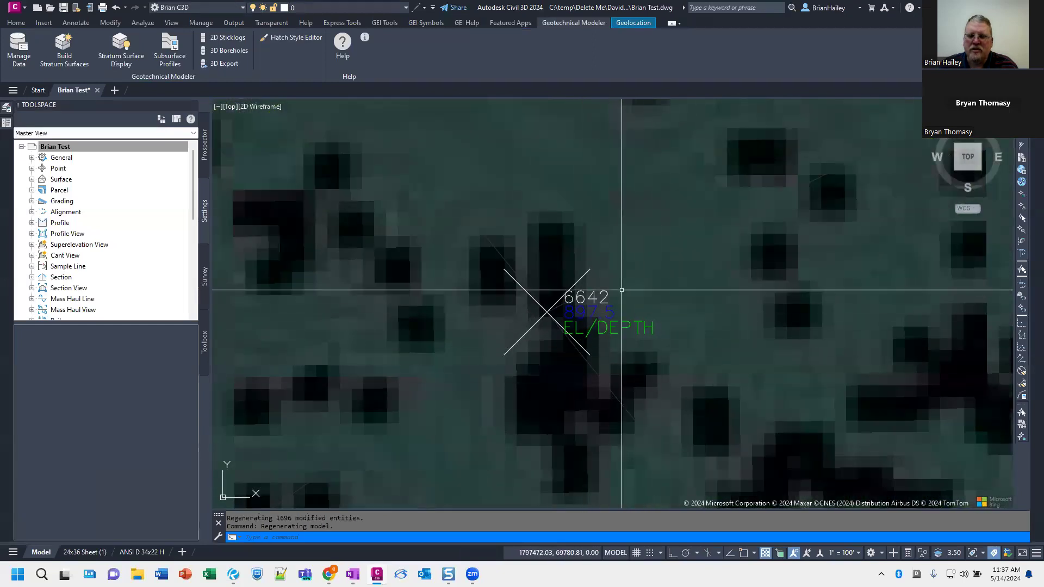
{"action": "scroll", "coordinate": [598, 301], "scroll_direction": "down", "scroll_amount": 15}
{"action": "scroll", "coordinate": [597, 302], "scroll_direction": "up", "scroll_amount": 5}
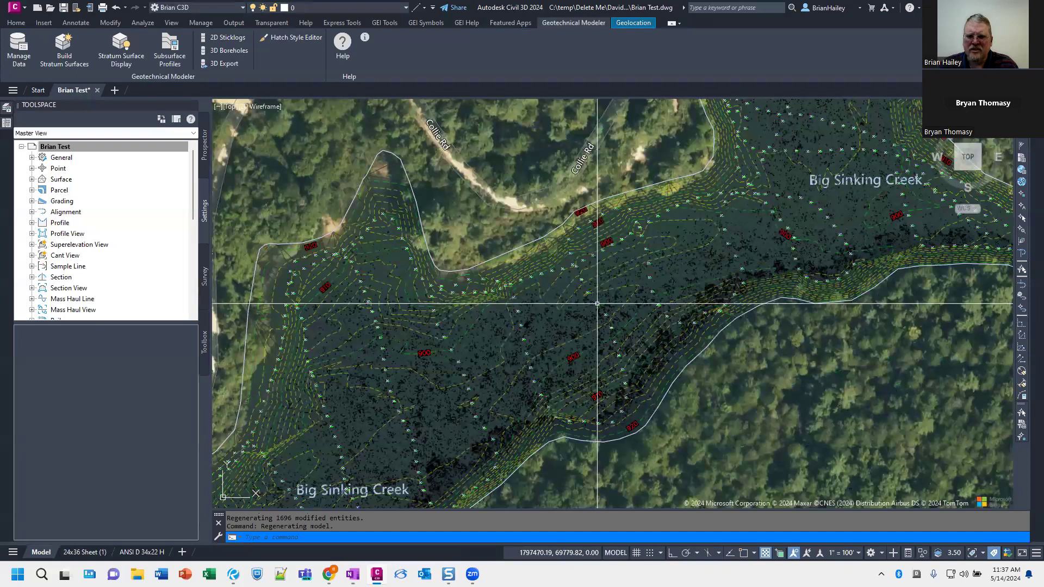
{"action": "scroll", "coordinate": [595, 308], "scroll_direction": "down", "scroll_amount": 3}
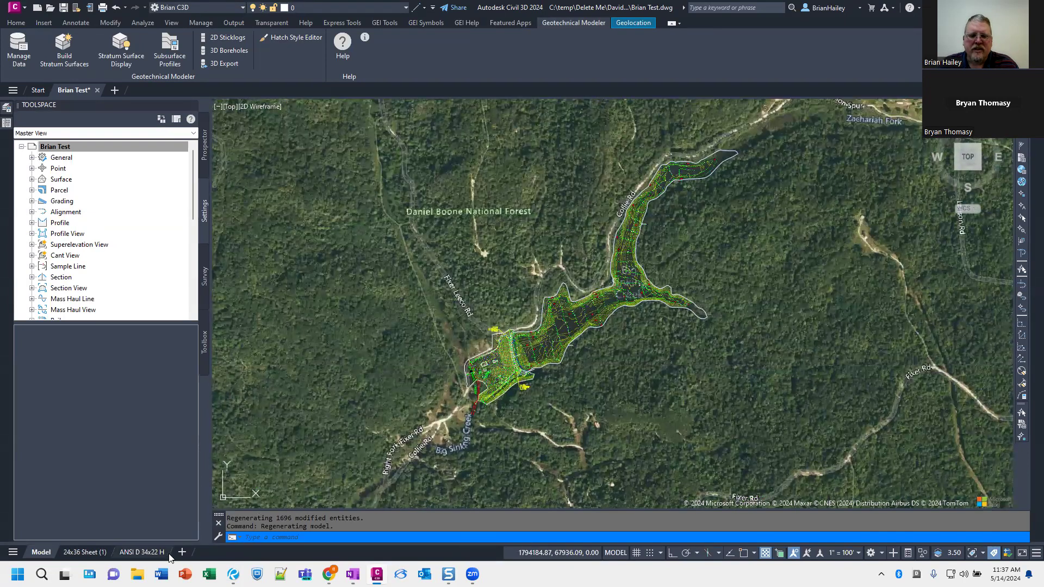
{"action": "middle_click", "coordinate": [568, 352]}
{"action": "middle_click", "coordinate": [568, 352]}
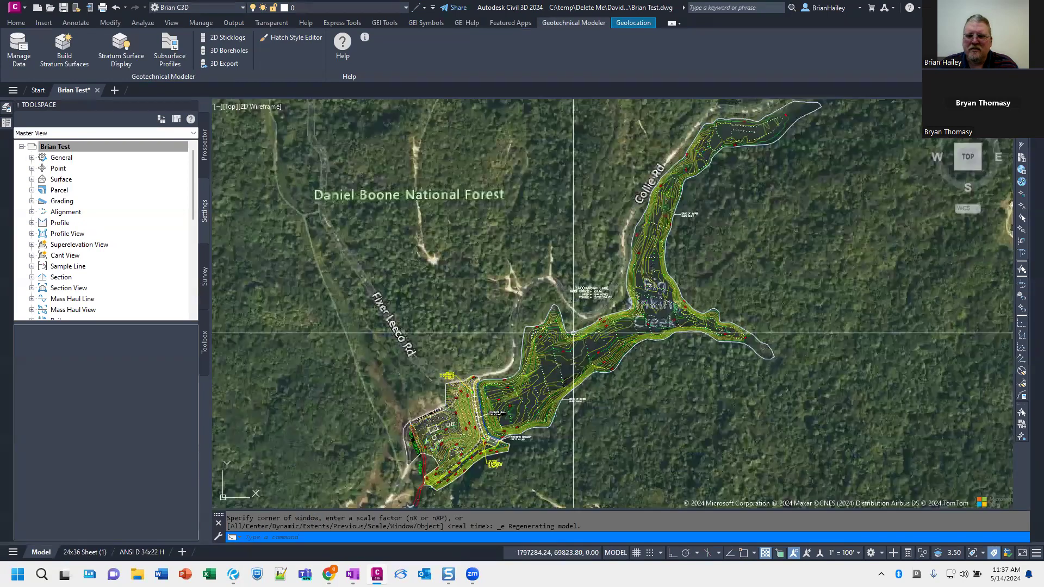
Examine the model content through the ANSI D 34x22 H viewport, return to paper space, and show the full sheet extents
{"action": "left_click", "coordinate": [142, 553]}
{"action": "middle_click_drag", "start_coordinate": [459, 431], "coordinate": [588, 319]}
{"action": "left_click", "coordinate": [521, 403]}
{"action": "left_click", "coordinate": [561, 427]}
{"action": "left_click", "coordinate": [461, 306]}
{"action": "left_click", "coordinate": [530, 379]}
{"action": "scroll", "coordinate": [513, 367], "scroll_direction": "down", "scroll_amount": 3}
{"action": "type", "text": "PS"}
{"action": "key", "text": "Return"}
{"action": "type", "text": "ZE"}
{"action": "key", "text": "Return"}
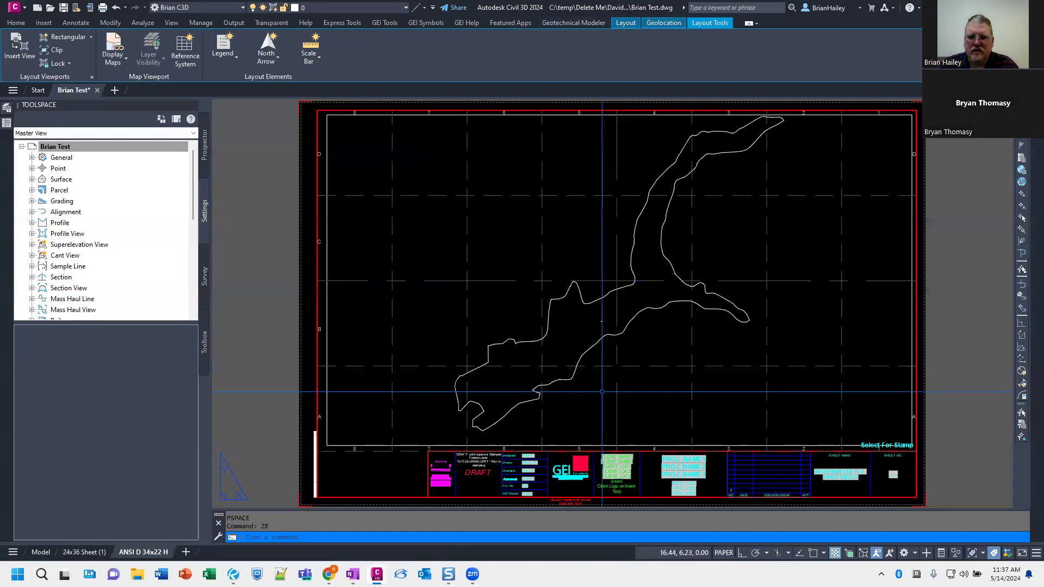
Reactivate the ANSI D sheet viewport, regenerate everything with REGENALL, and check empty areas for selectable objects using selection windows
{"action": "double_click", "coordinate": [598, 387]}
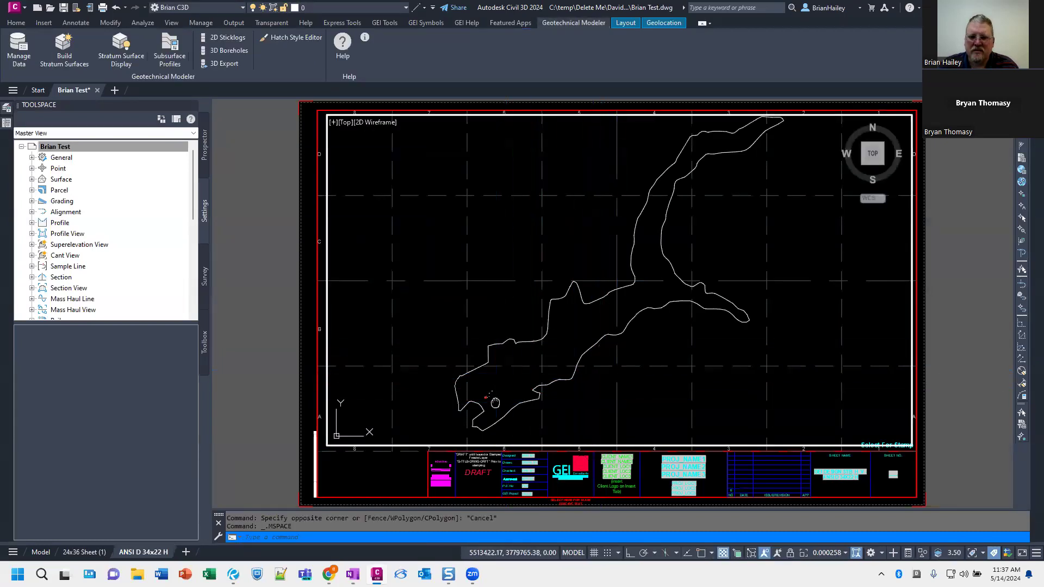
{"action": "left_click", "coordinate": [525, 382]}
{"action": "left_click", "coordinate": [510, 359]}
{"action": "key", "text": "Return"}
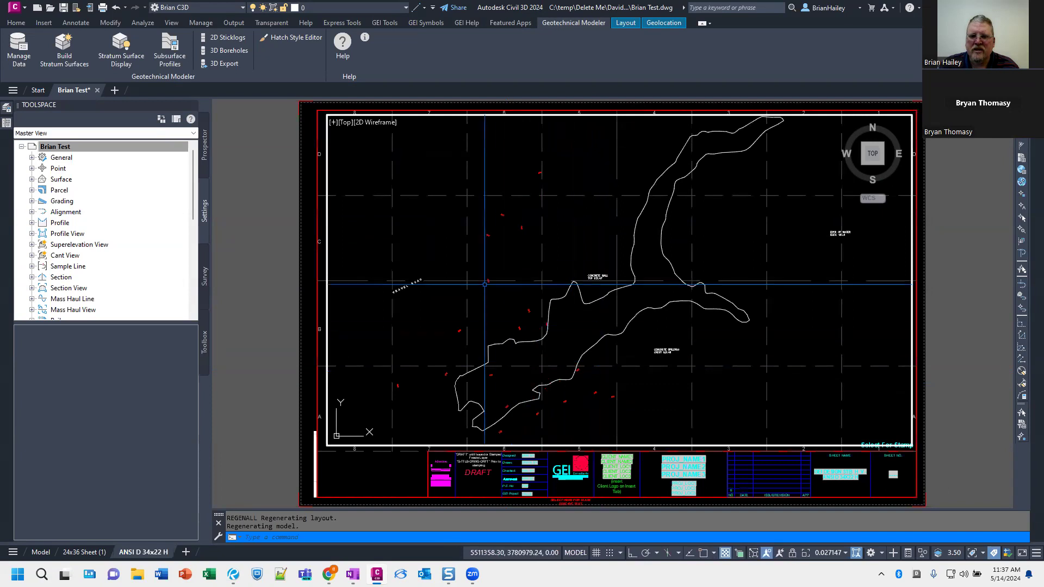
{"action": "left_click", "coordinate": [502, 266]}
{"action": "left_click", "coordinate": [493, 273]}
{"action": "left_click", "coordinate": [506, 260]}
{"action": "left_click", "coordinate": [495, 271]}
{"action": "left_click", "coordinate": [506, 259]}
{"action": "left_click", "coordinate": [500, 266]}
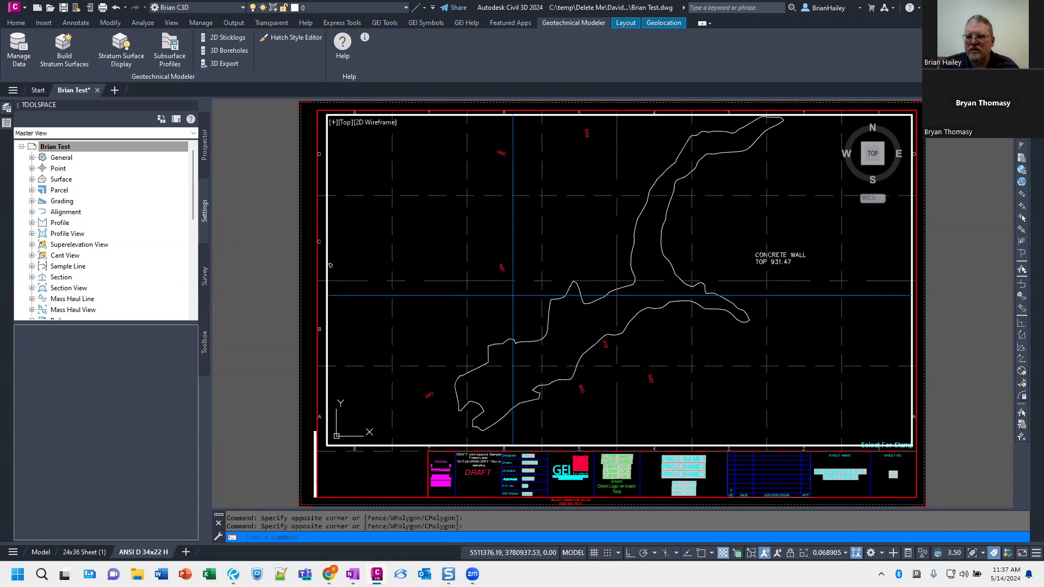
Check the 24x36 Sheet (1) layout, return to model space, and show the full drawing extents
{"action": "left_click", "coordinate": [85, 552]}
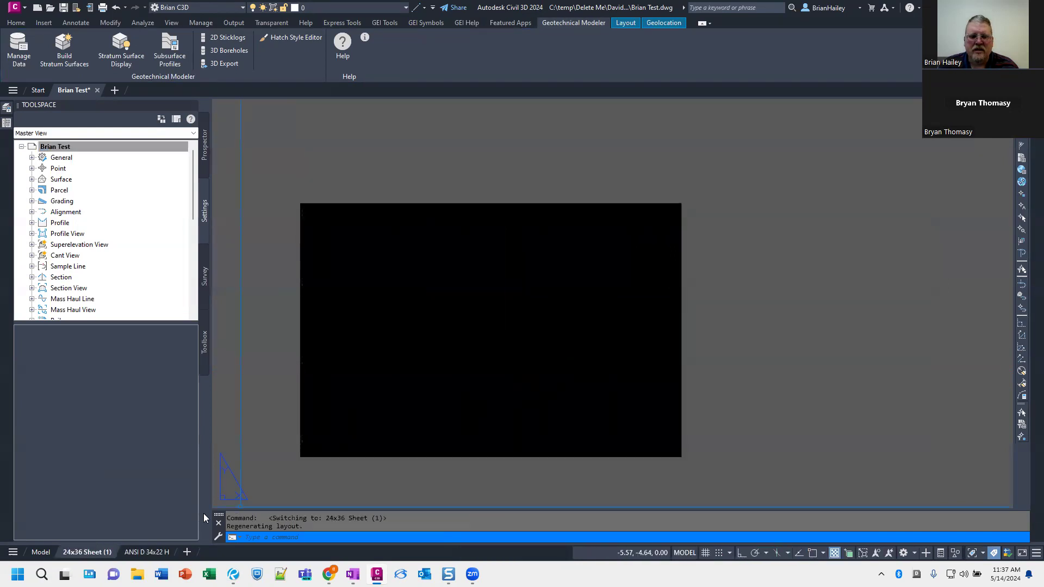
{"action": "type", "text": "z"}
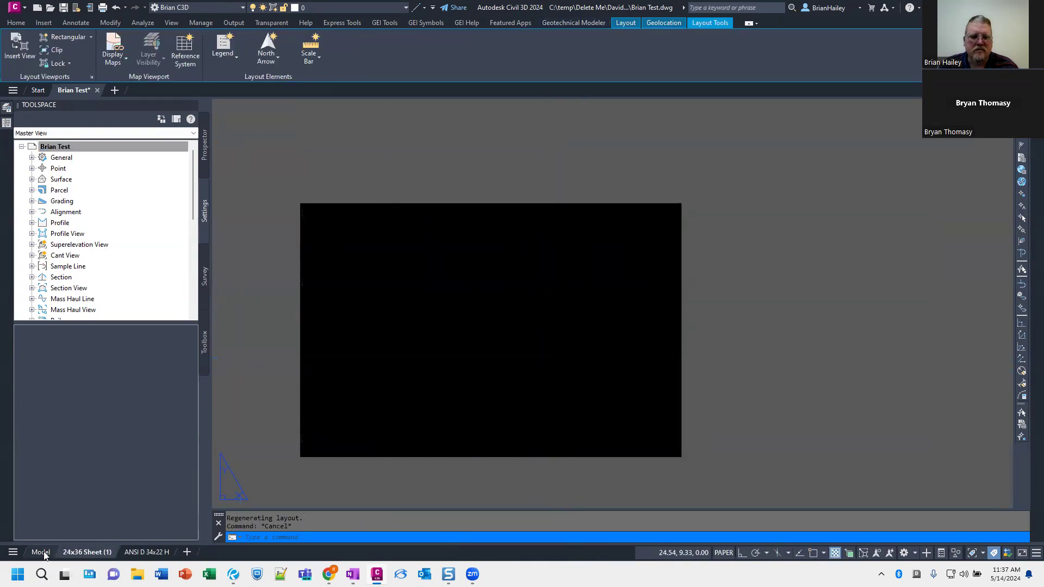
{"action": "left_click", "coordinate": [41, 552]}
{"action": "type", "text": "e"}
{"action": "key", "text": "Return"}
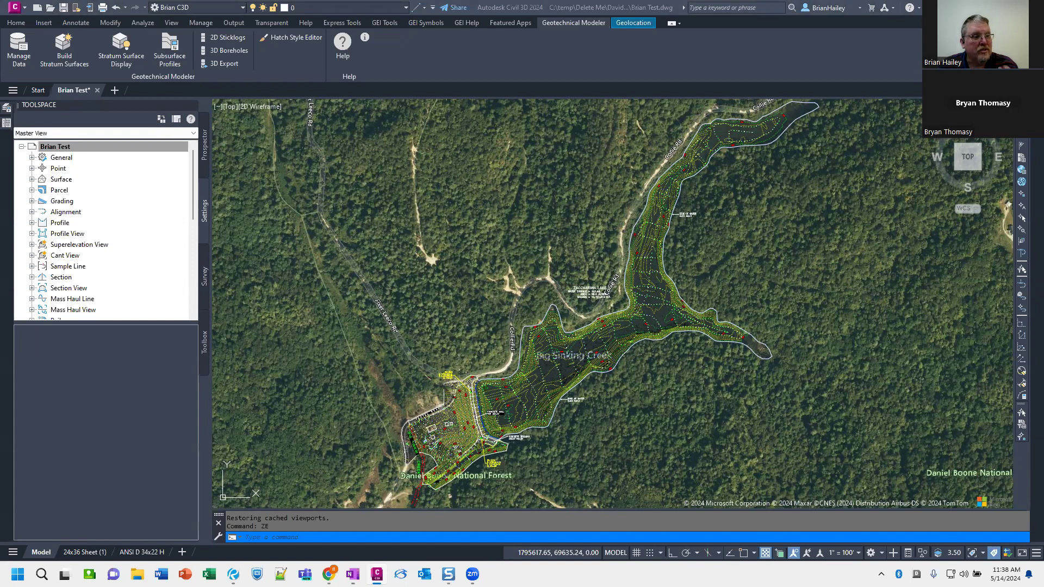
Erase the large viewport from the ANSI D 34x22 H layout in paper space
{"action": "left_click", "coordinate": [142, 551]}
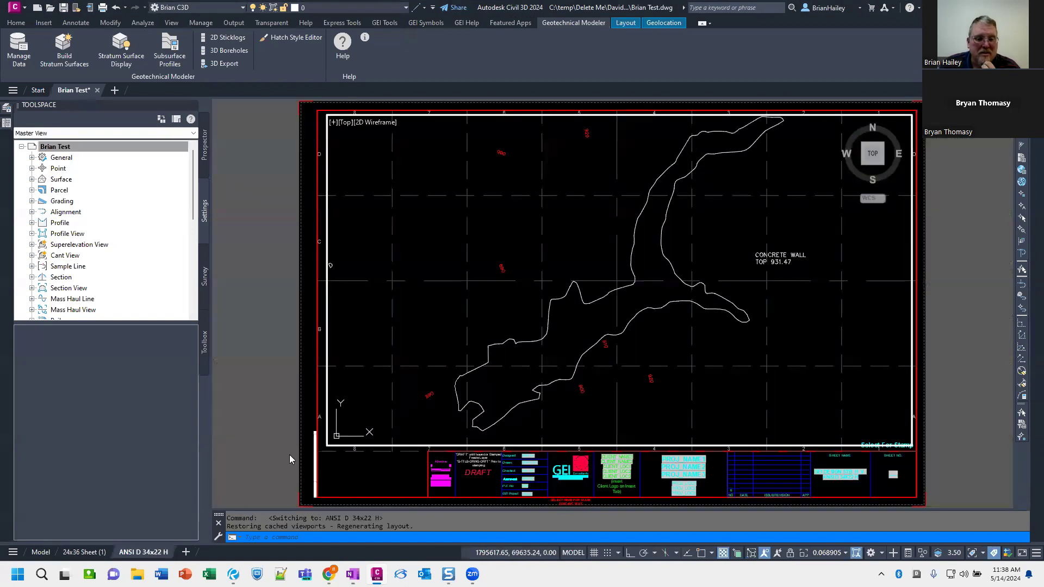
{"action": "double_click", "coordinate": [350, 467]}
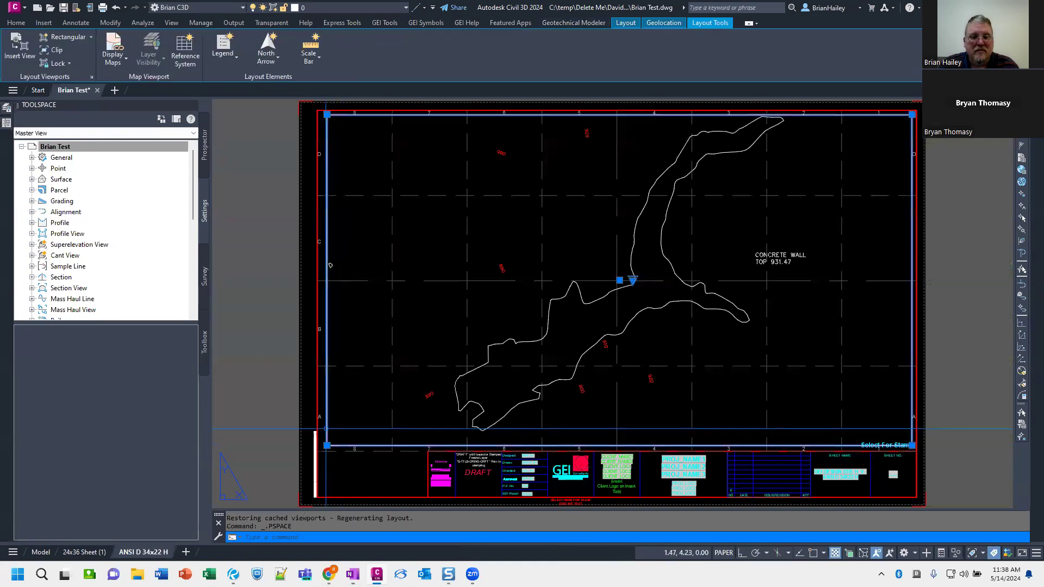
{"action": "type", "text": "e"}
{"action": "key", "text": "Return"}
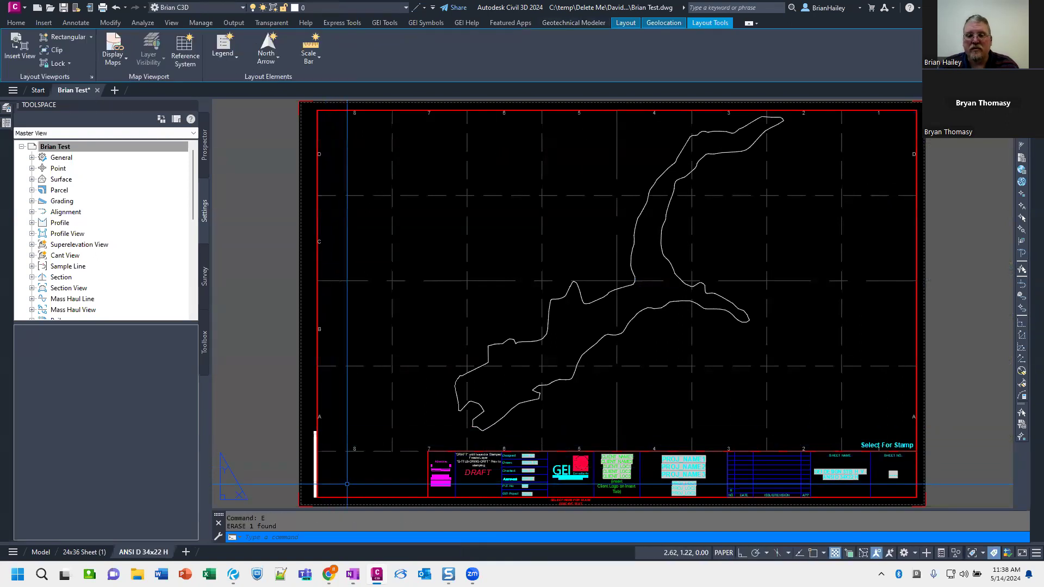
Select the lake outline in paper space, and undo the erase of the ANSI D 34x22 H viewport
{"action": "left_click", "coordinate": [654, 309]}
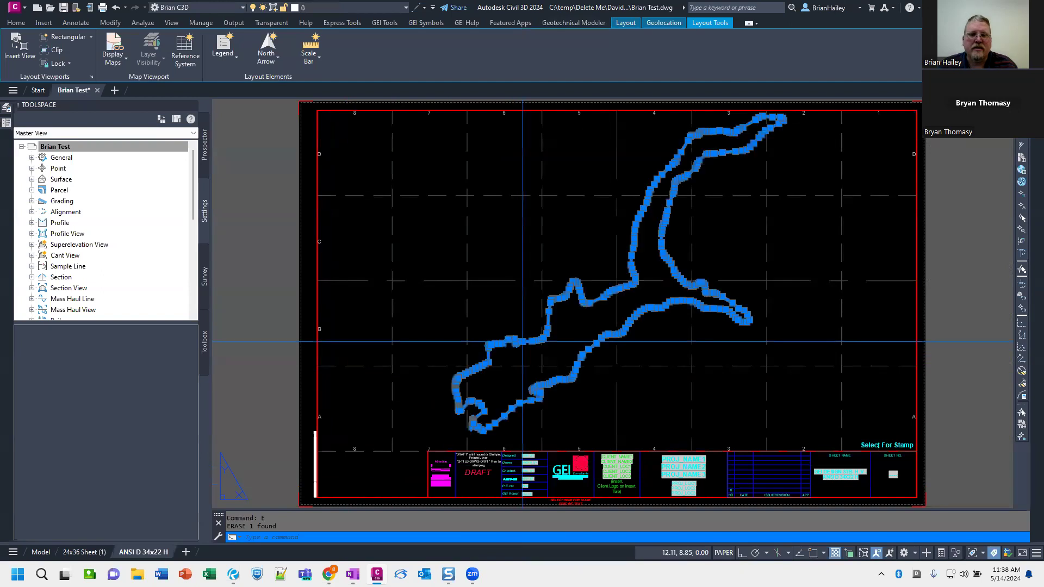
{"action": "key", "text": "ctrl+z"}
{"action": "scroll", "coordinate": [405, 309], "scroll_direction": "down", "scroll_amount": 2}
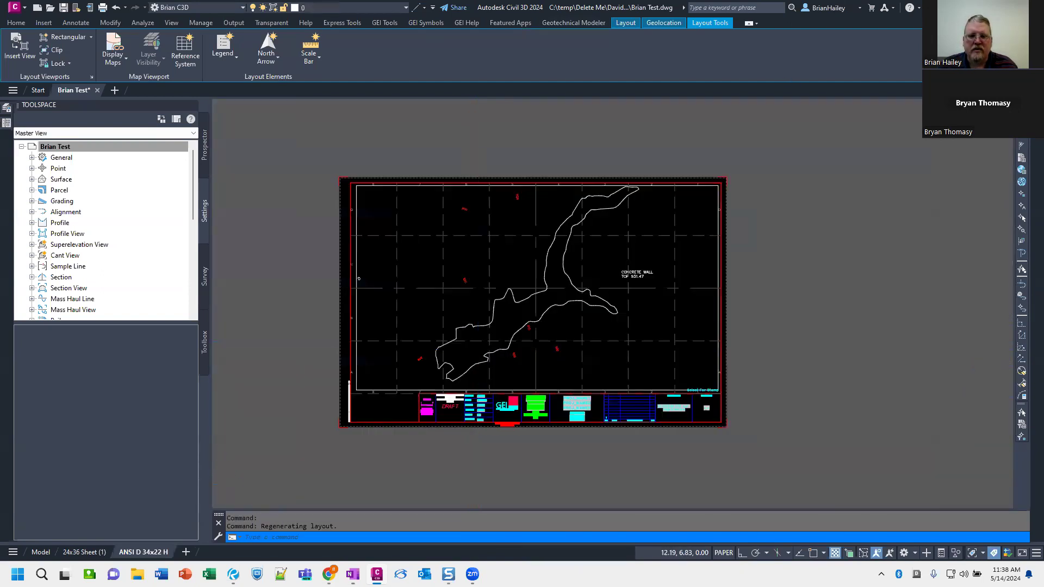
Examine the lake outline and scattered annotations in and out of the active ANSI D 34x22 H viewport, ending in paper space
{"action": "scroll", "coordinate": [462, 359], "scroll_direction": "up", "scroll_amount": 2}
{"action": "double_click", "coordinate": [447, 354]}
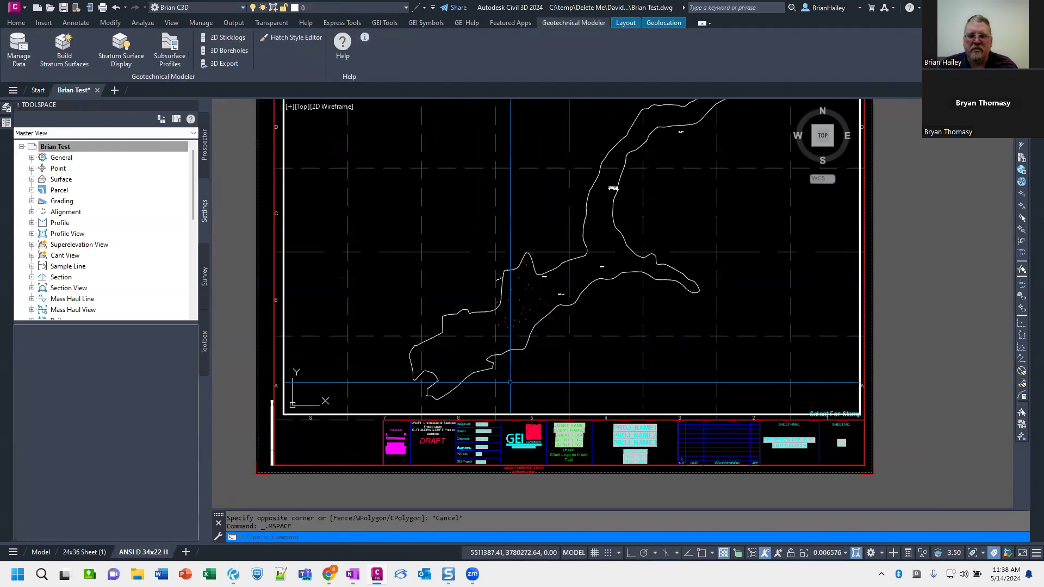
{"action": "double_click", "coordinate": [333, 455]}
{"action": "scroll", "coordinate": [436, 365], "scroll_direction": "down", "scroll_amount": 4}
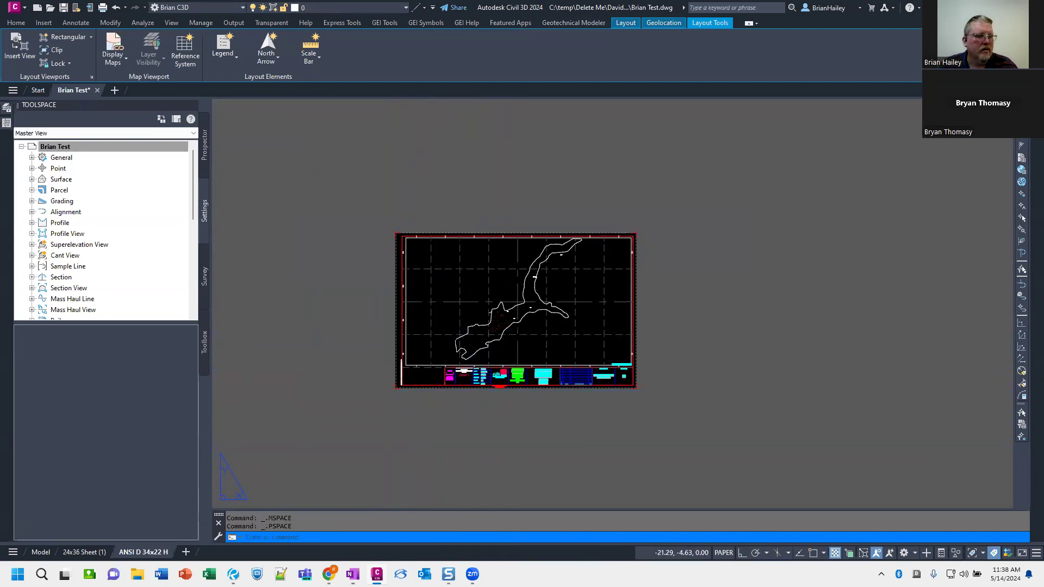
{"action": "double_click", "coordinate": [511, 346]}
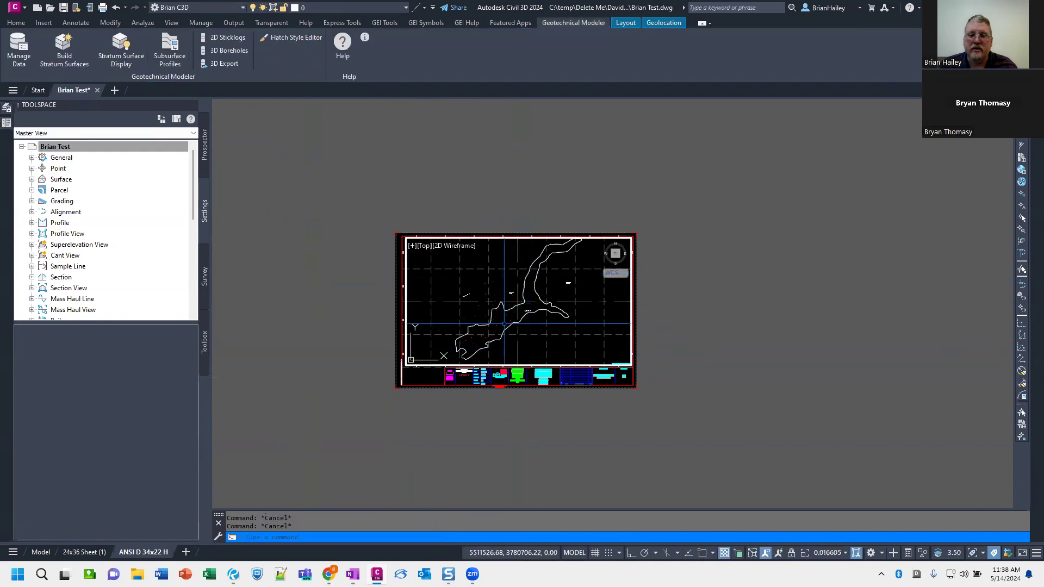
{"action": "double_click", "coordinate": [678, 342]}
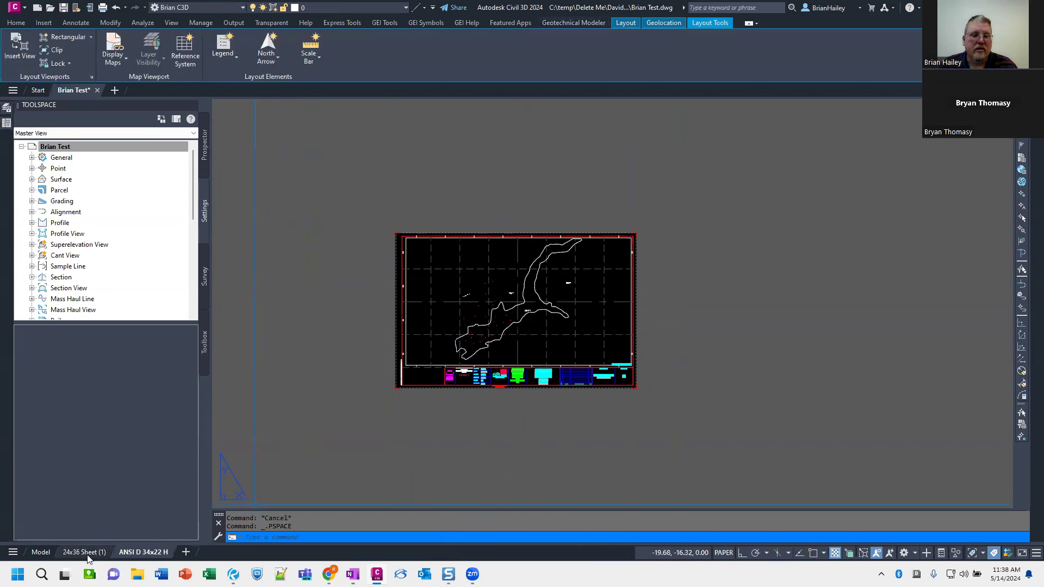
Check the full drawing extents in model space and return to the ANSI D 34x22 H layout
{"action": "left_click", "coordinate": [40, 552]}
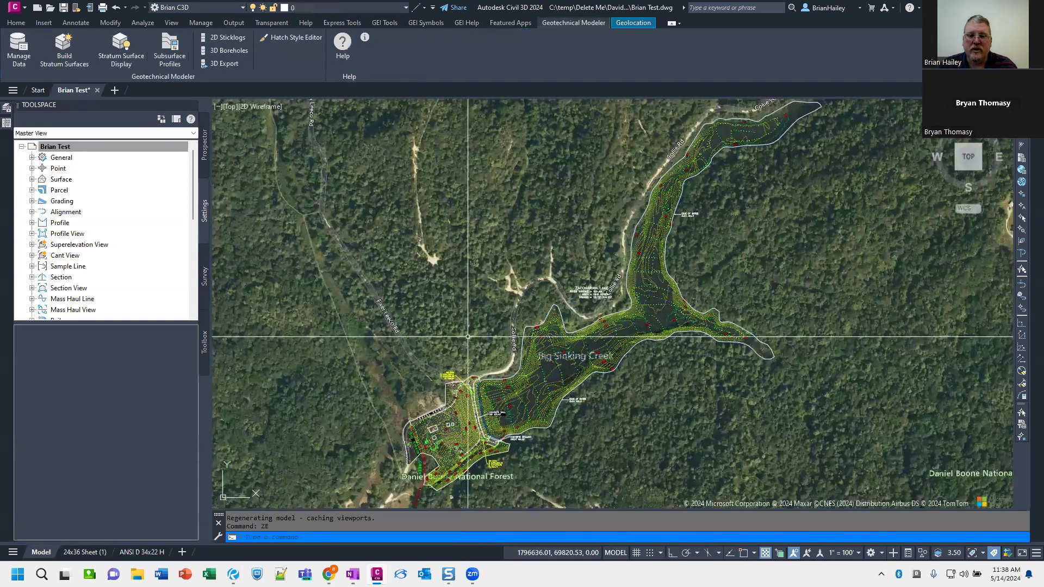
{"action": "key", "text": "space"}
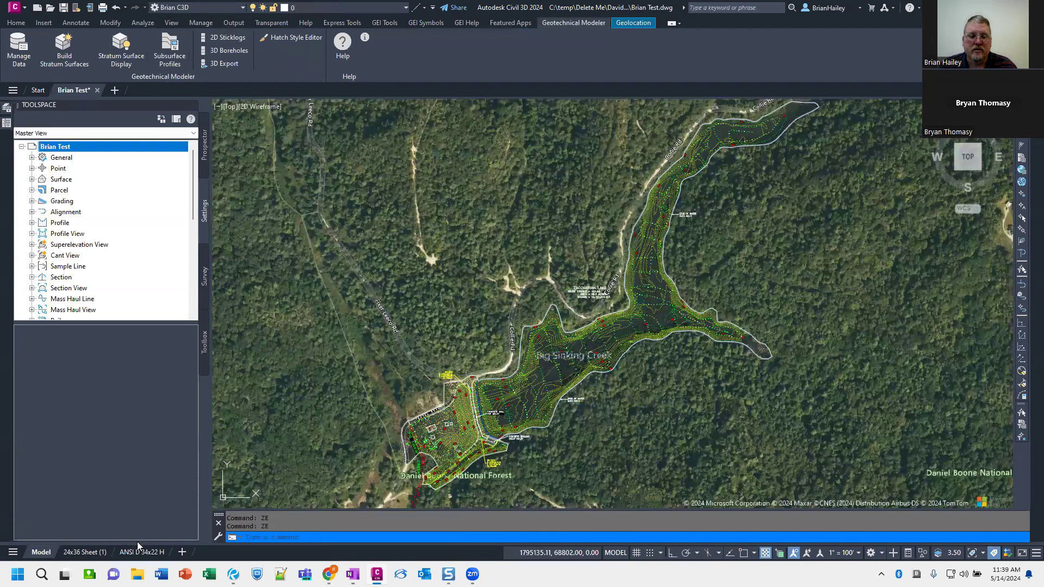
{"action": "left_click", "coordinate": [136, 552]}
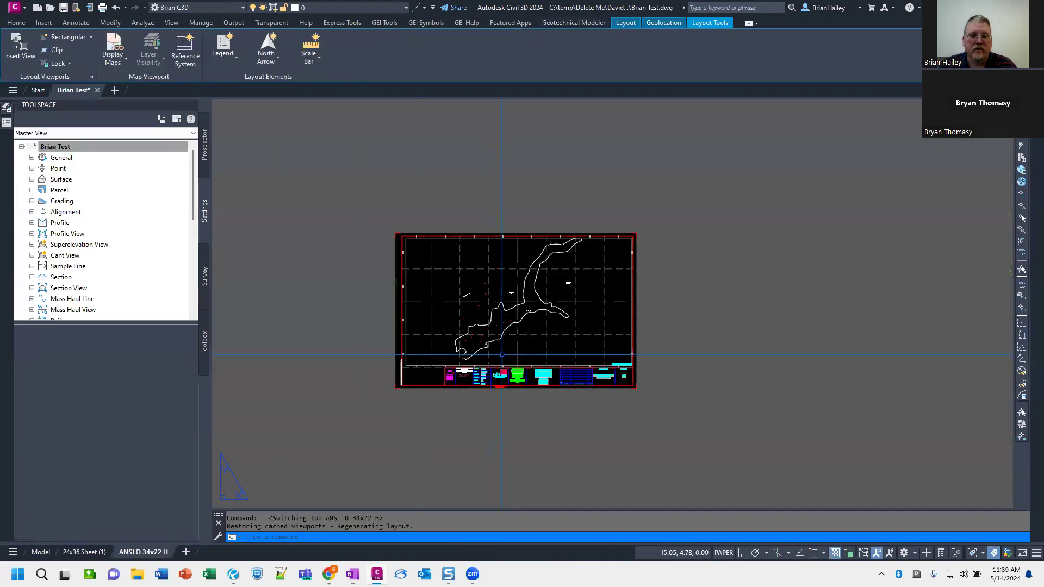
Activate the ANSI D 34x22 H viewport and draw a test circle in model space just below the lake outline's eastern arm
{"action": "double_click", "coordinate": [533, 325]}
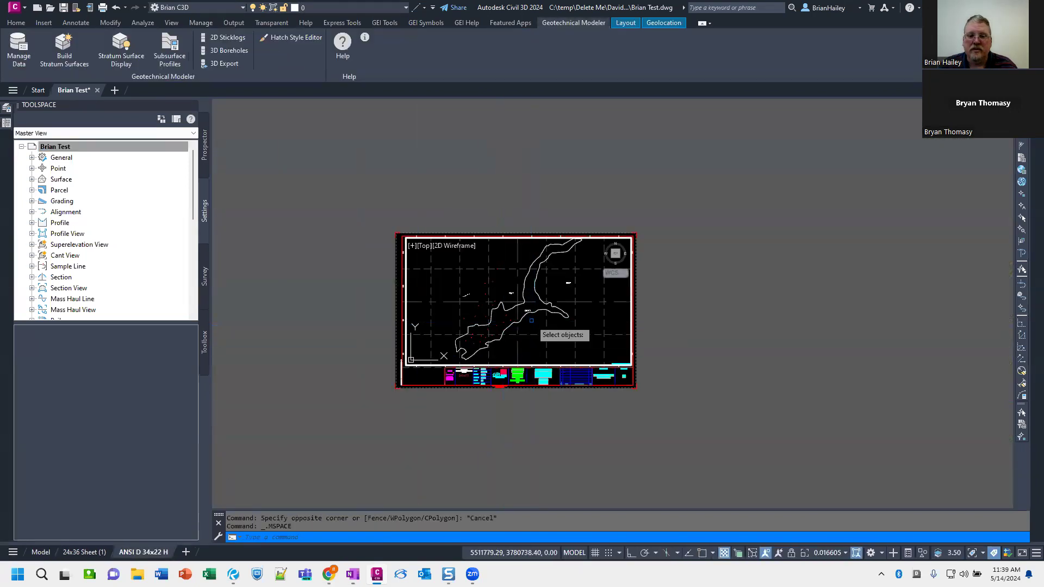
{"action": "type", "text": "c"}
{"action": "key", "text": "Return"}
{"action": "left_click", "coordinate": [531, 321]}
{"action": "left_click", "coordinate": [570, 340]}
Look over the 24x36 Sheet (1) layout and show the full extents of model space including the test circle
{"action": "left_click", "coordinate": [84, 554]}
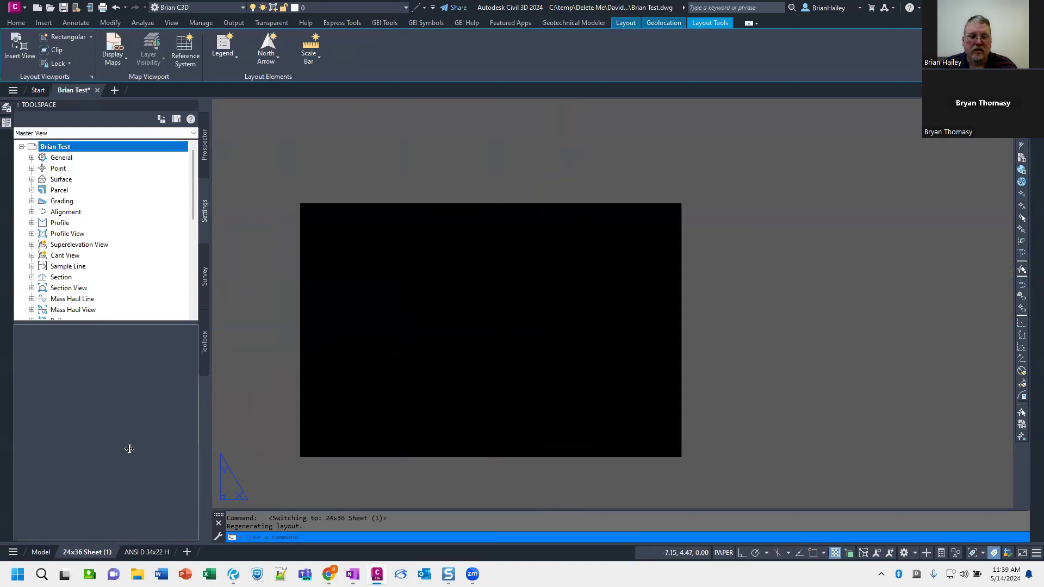
{"action": "left_click", "coordinate": [41, 552]}
{"action": "type", "text": "ZE"}
{"action": "key", "text": "Return"}
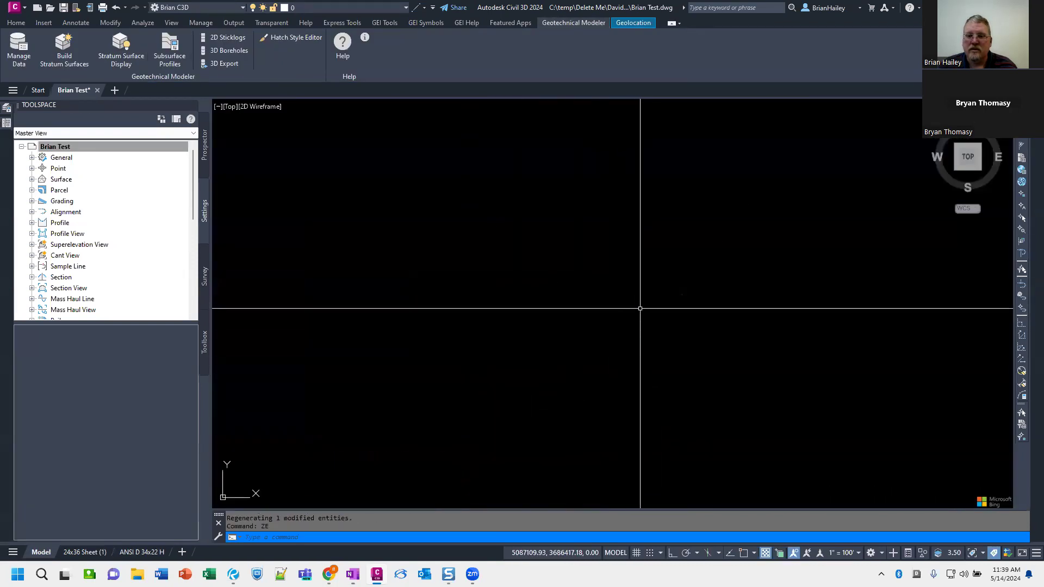
Locate the test circle in the empty area far from the project by using selection windows
{"action": "left_click", "coordinate": [788, 464]}
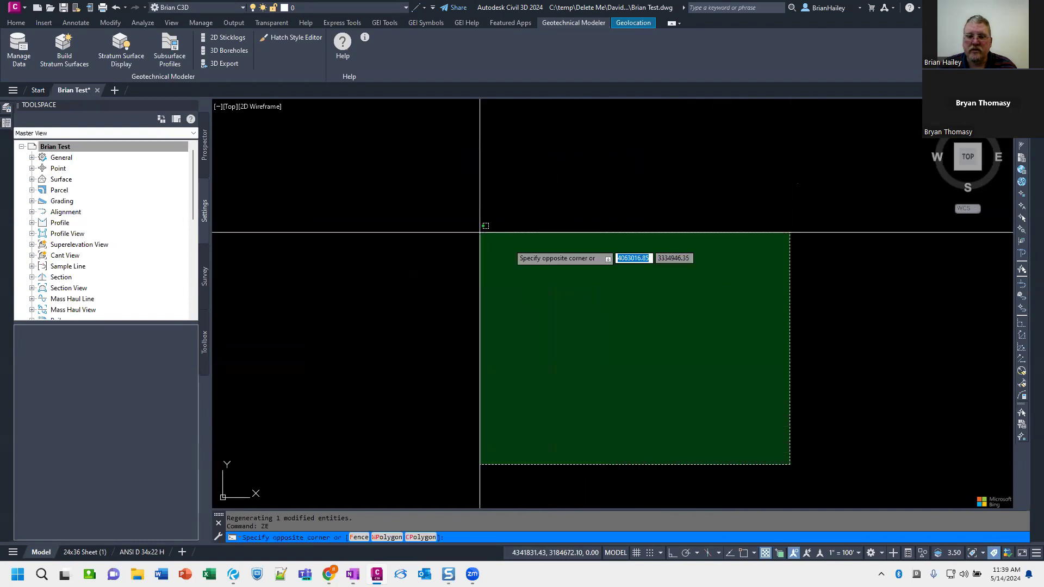
{"action": "middle_click_drag", "start_coordinate": [443, 217], "coordinate": [580, 348]}
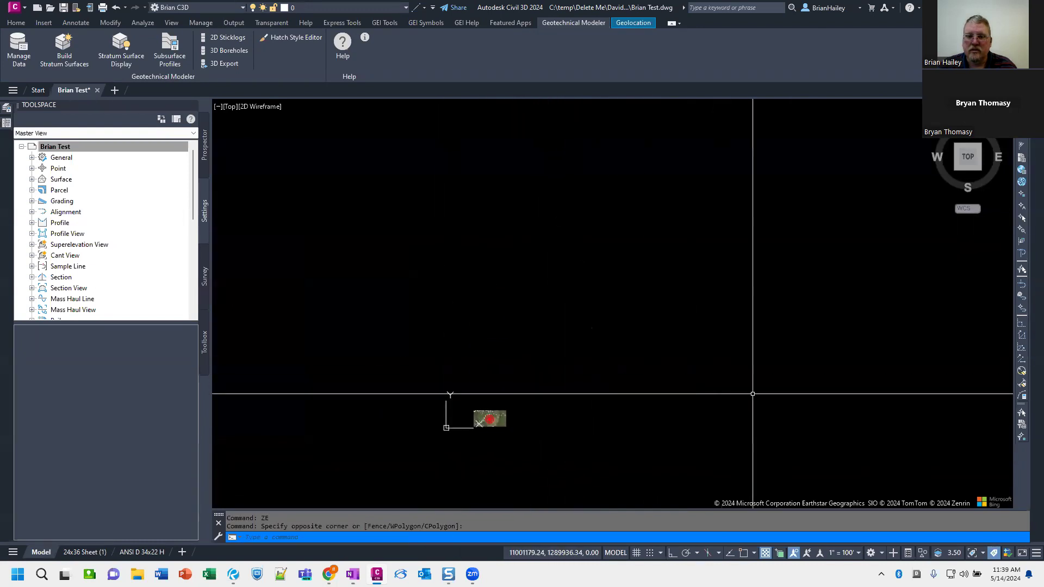
{"action": "scroll", "coordinate": [699, 373], "scroll_direction": "up", "scroll_amount": 4}
{"action": "middle_click_drag", "start_coordinate": [746, 185], "coordinate": [720, 213]}
{"action": "left_click", "coordinate": [899, 397]}
{"action": "left_click", "coordinate": [613, 210]}
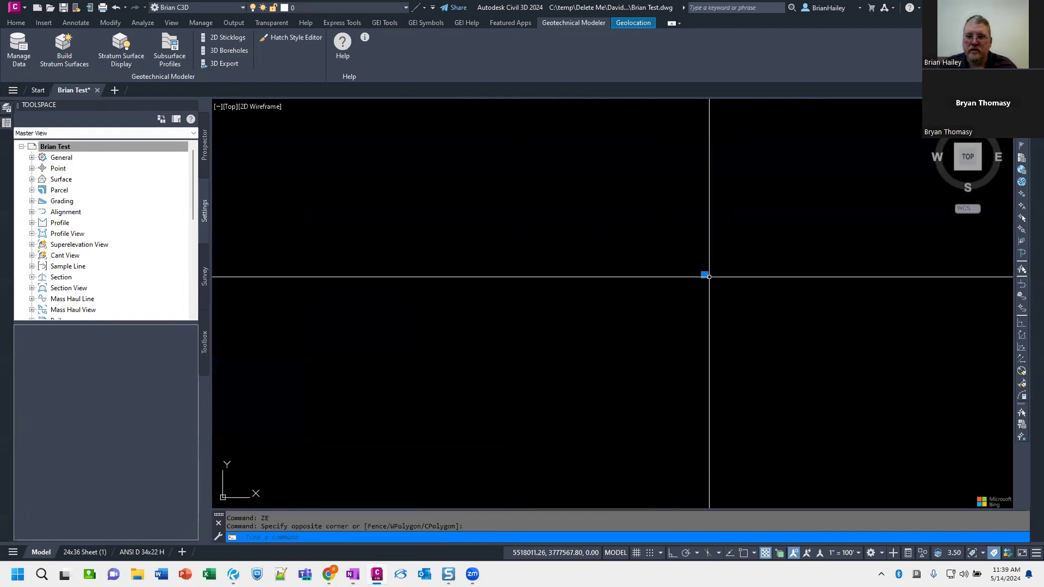
{"action": "scroll", "coordinate": [671, 277], "scroll_direction": "up", "scroll_amount": 4}
{"action": "key", "text": "Escape"}
{"action": "key", "text": "Escape"}
{"action": "scroll", "coordinate": [642, 315], "scroll_direction": "down", "scroll_amount": 5}
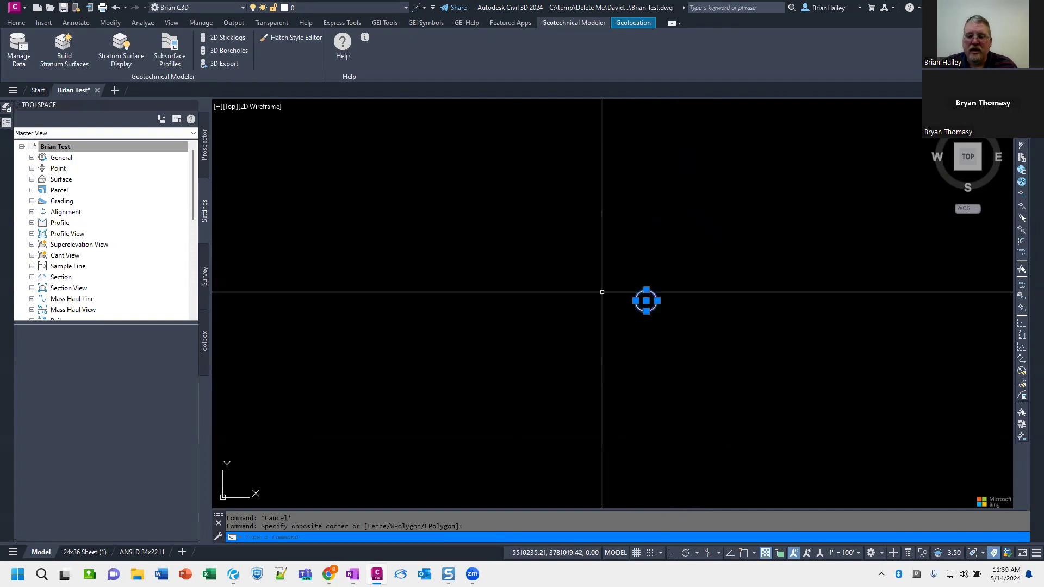
Erase the test circle from model space and show the full drawing extents
{"action": "key", "text": "Escape"}
{"action": "left_click", "coordinate": [715, 368]}
{"action": "left_click", "coordinate": [629, 251]}
{"action": "type", "text": "E"}
{"action": "key", "text": "Return"}
{"action": "type", "text": "ZE"}
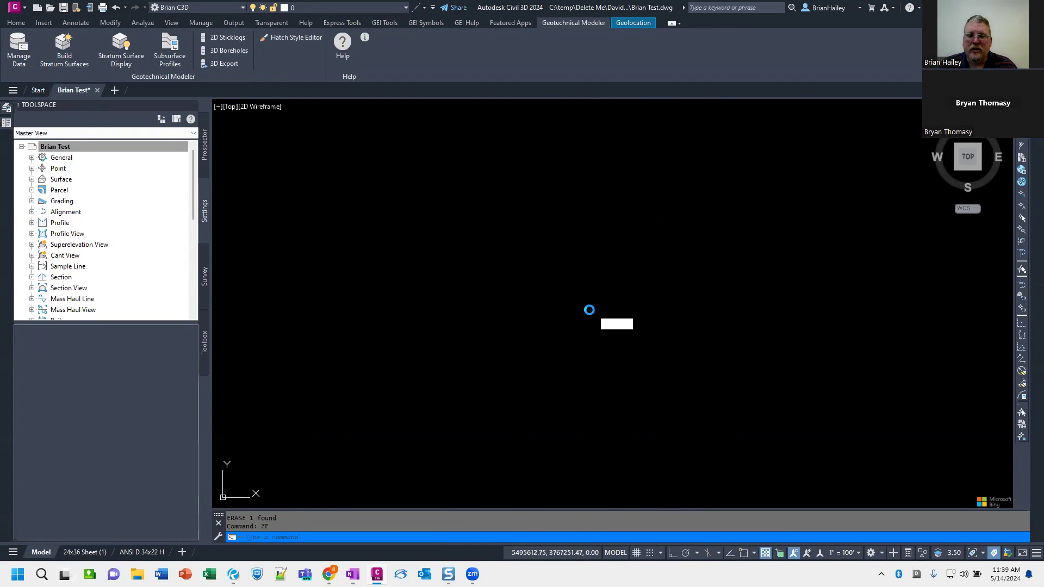
{"action": "key", "text": "Return"}
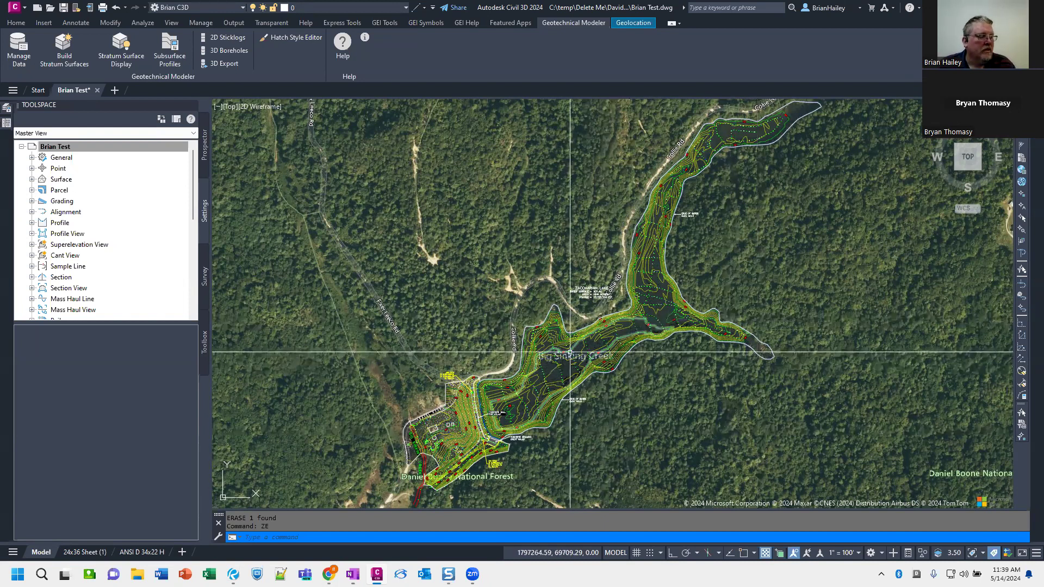
Set the annotation scale of the ANSI D 34x22 H viewport to 1" = 100'
{"action": "middle_click_drag", "start_coordinate": [586, 379], "coordinate": [604, 324]}
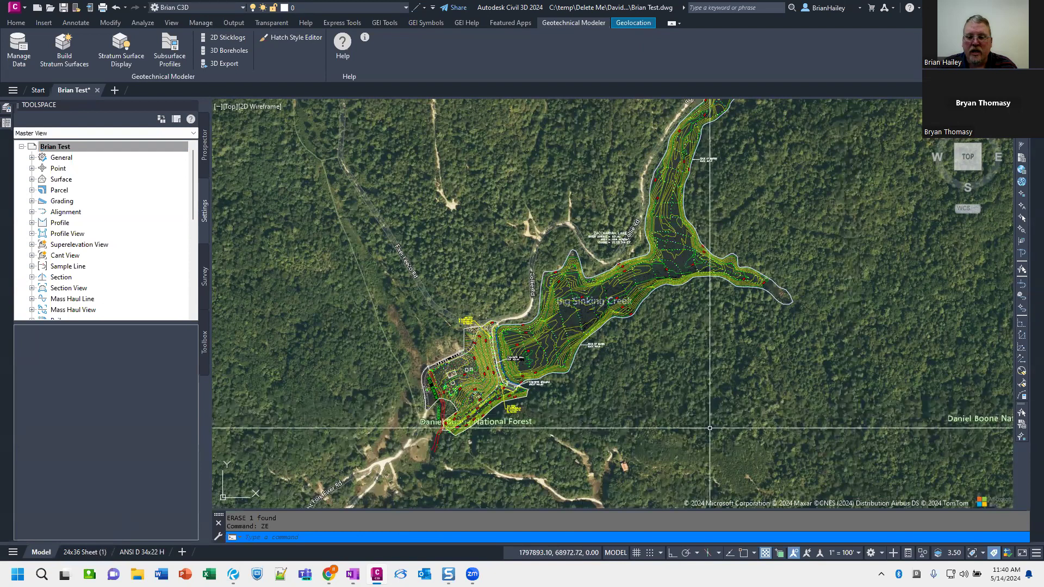
{"action": "left_click", "coordinate": [145, 552]}
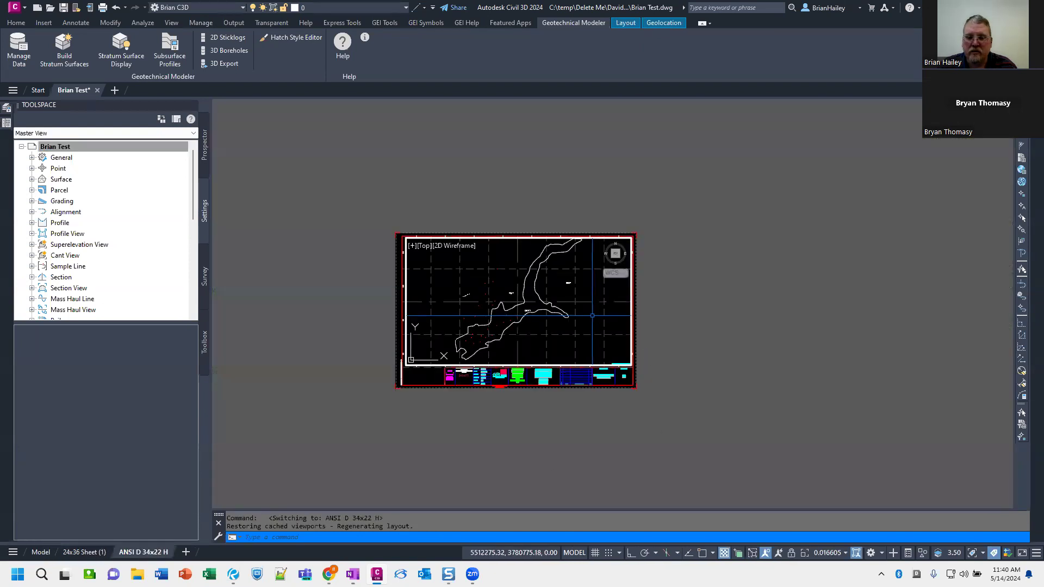
{"action": "left_click", "coordinate": [555, 344]}
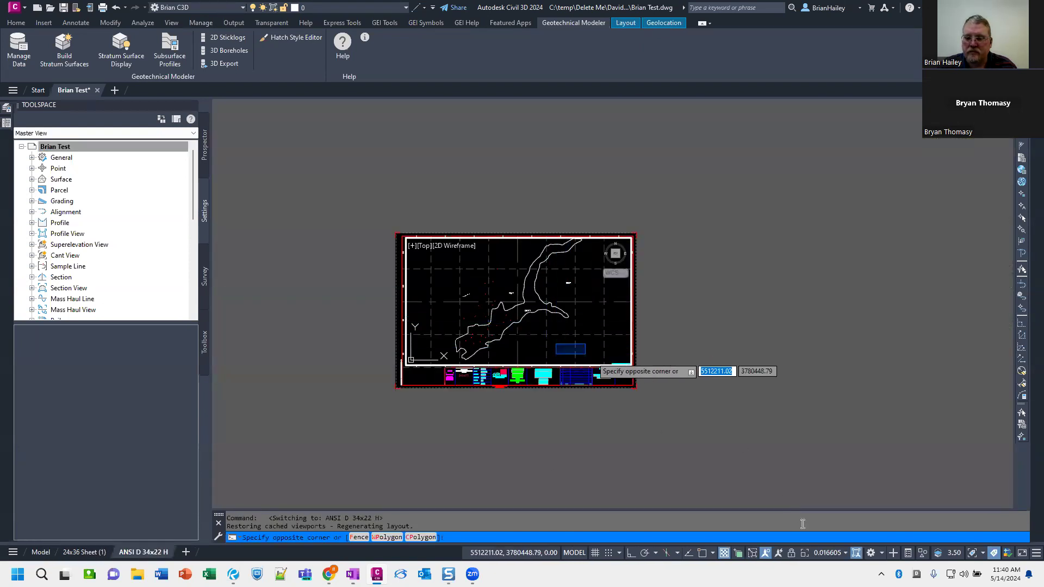
{"action": "left_click", "coordinate": [824, 553]}
{"action": "key", "text": "Escape"}
{"action": "key", "text": "Escape"}
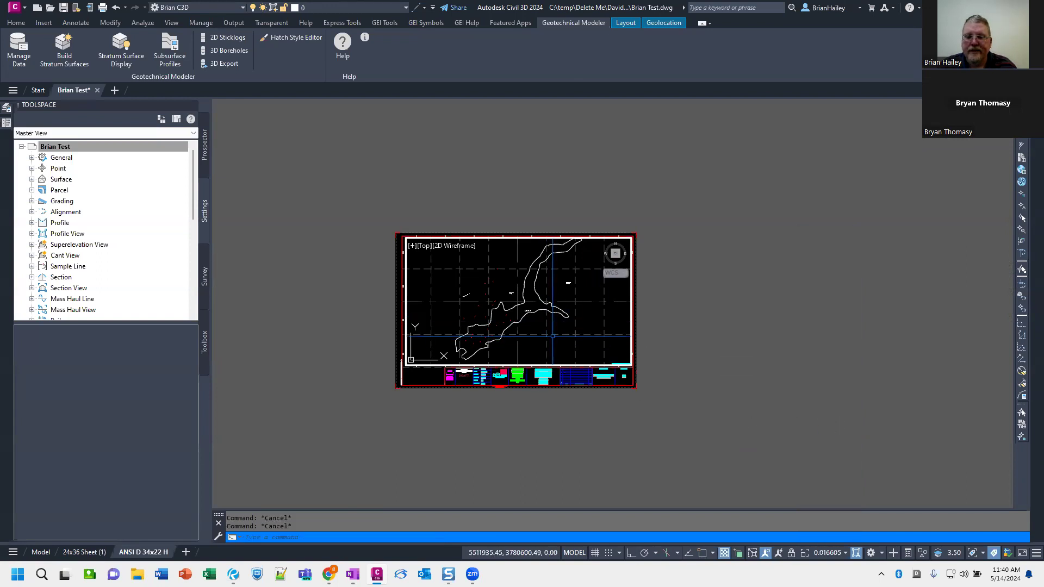
{"action": "left_click", "coordinate": [823, 553]}
{"action": "left_click", "coordinate": [827, 418]}
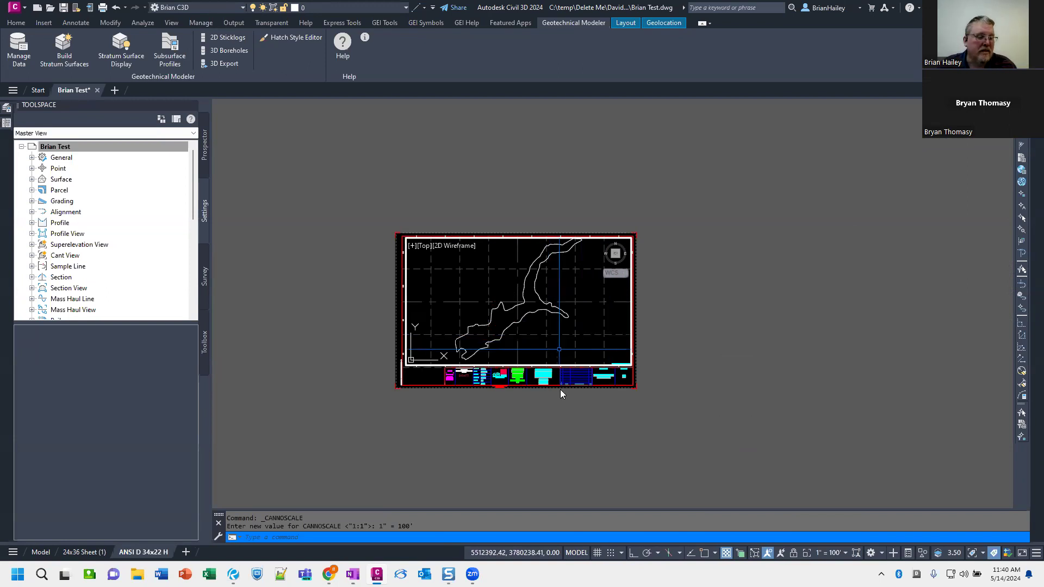
Examine the lake labels and surrounding annotations over the aerial map in model space
{"action": "left_click", "coordinate": [40, 551]}
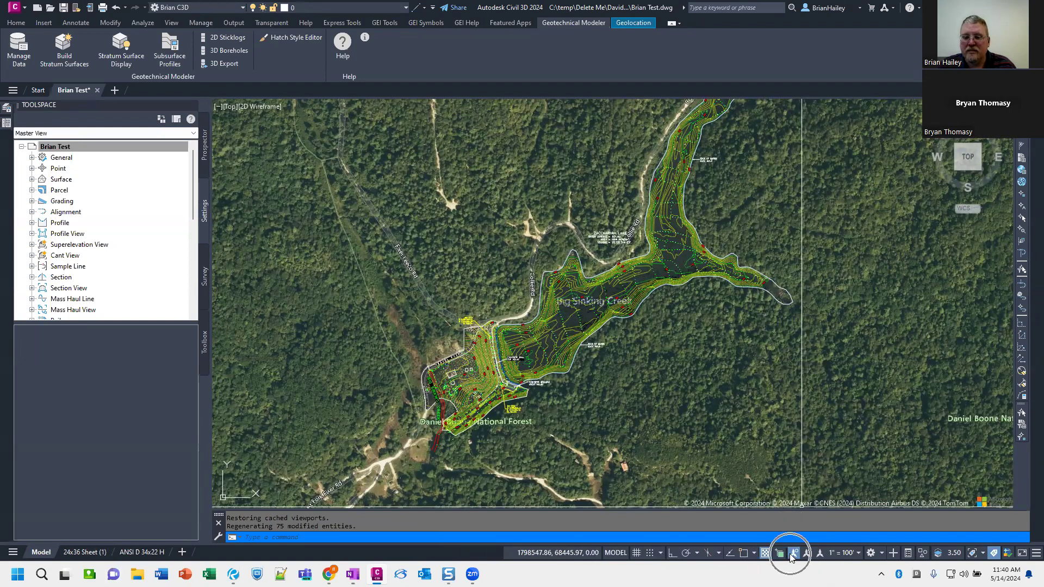
{"action": "middle_click_drag", "start_coordinate": [679, 316], "coordinate": [680, 318]}
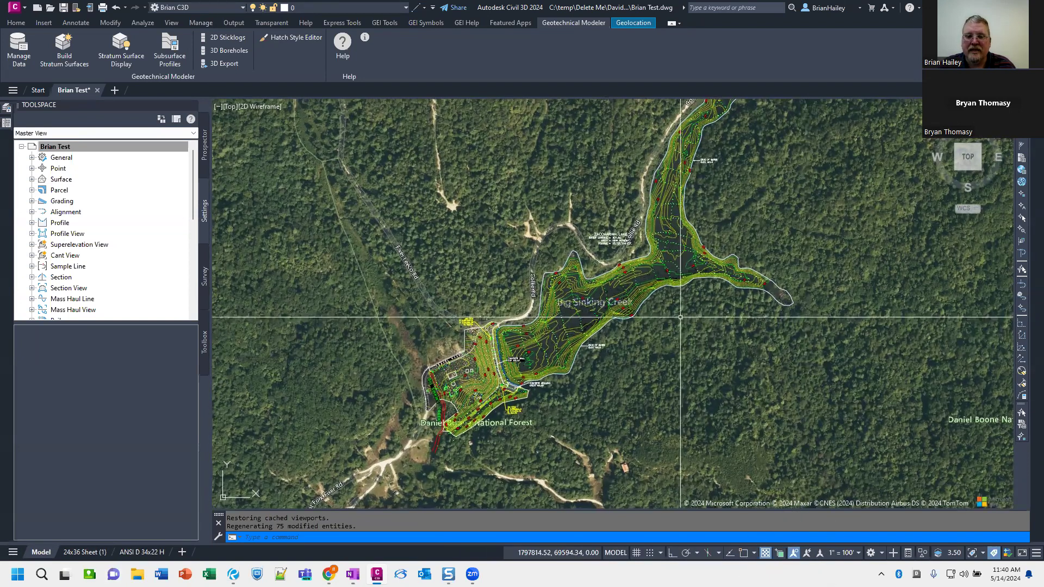
{"action": "scroll", "coordinate": [566, 261], "scroll_direction": "up", "scroll_amount": 6}
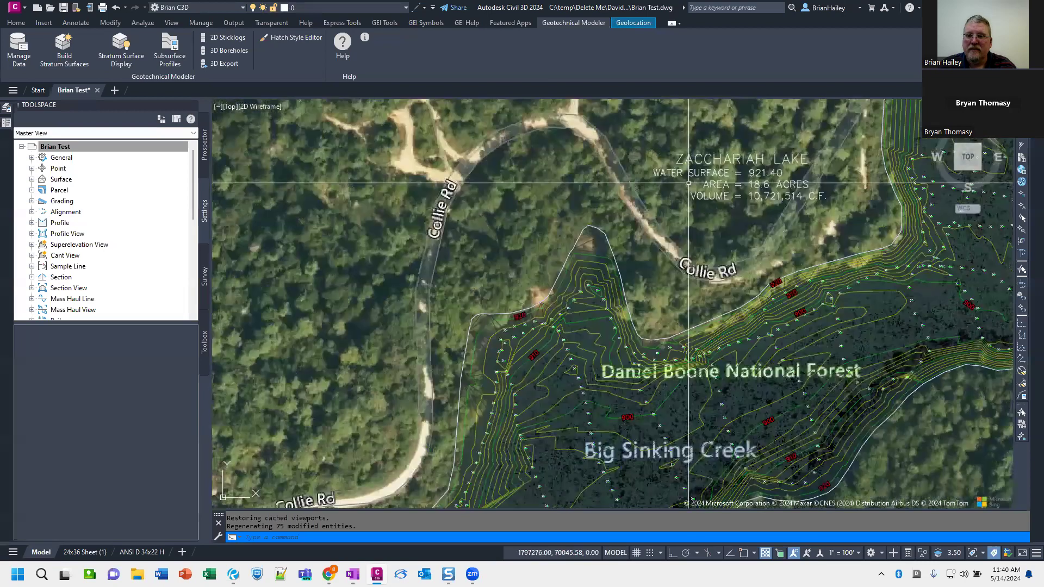
{"action": "scroll", "coordinate": [688, 184], "scroll_direction": "down", "scroll_amount": 5}
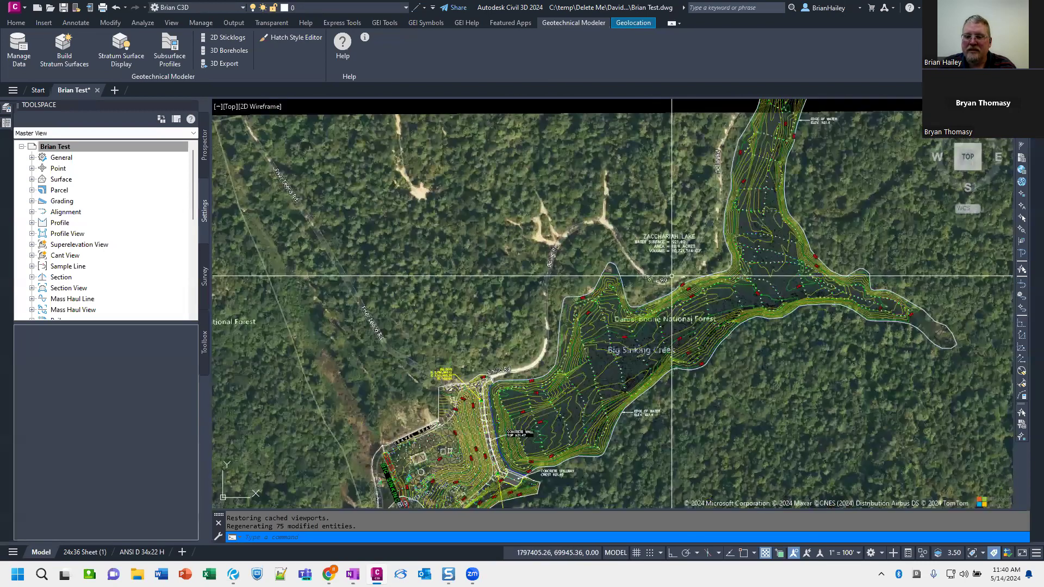
{"action": "scroll", "coordinate": [672, 275], "scroll_direction": "down", "scroll_amount": 1}
{"action": "middle_click_drag", "start_coordinate": [742, 351], "coordinate": [649, 405]}
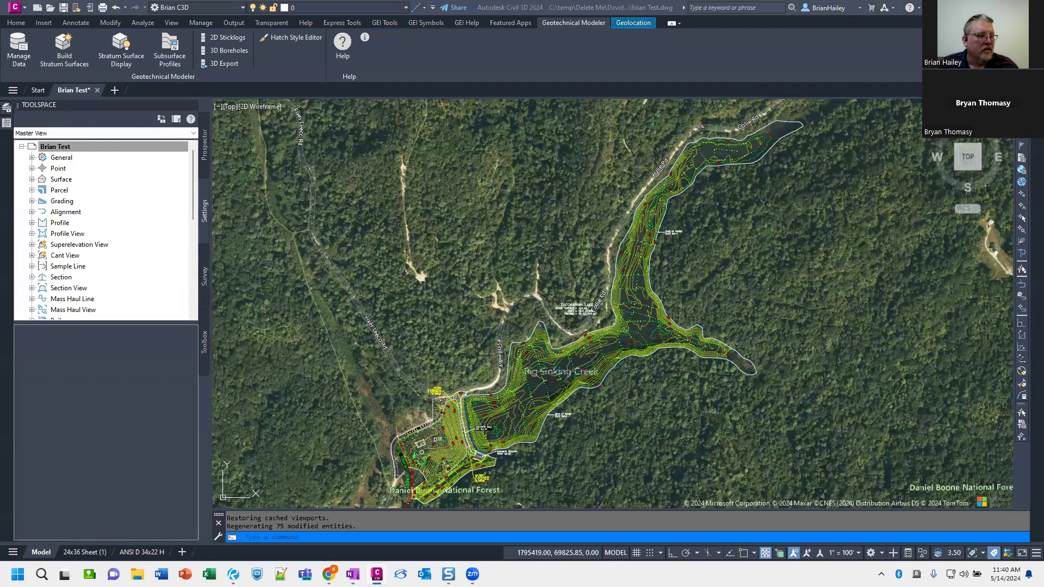
{"action": "type", "text": "annoreset"}
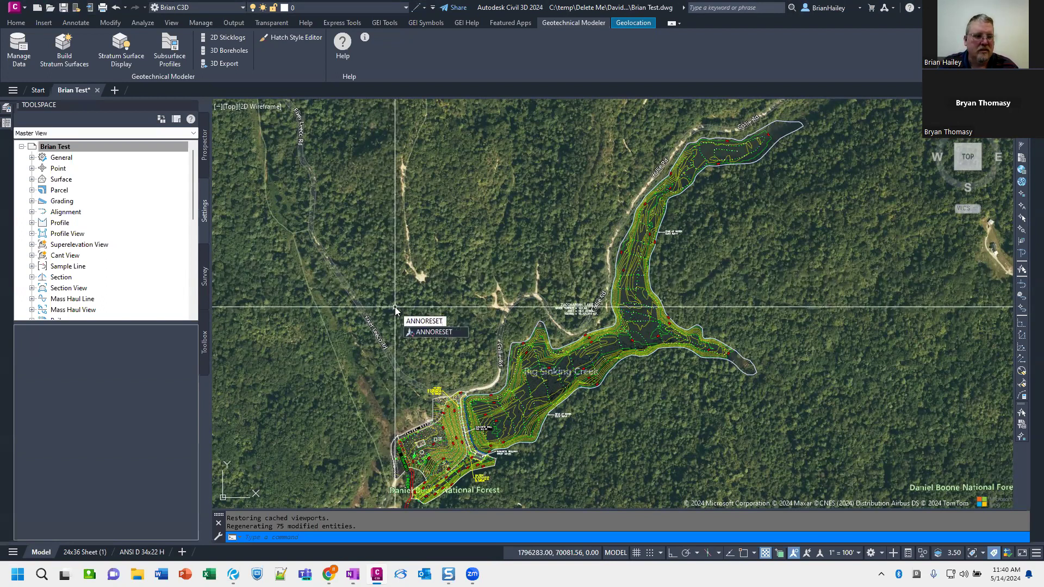
{"action": "key", "text": "Return"}
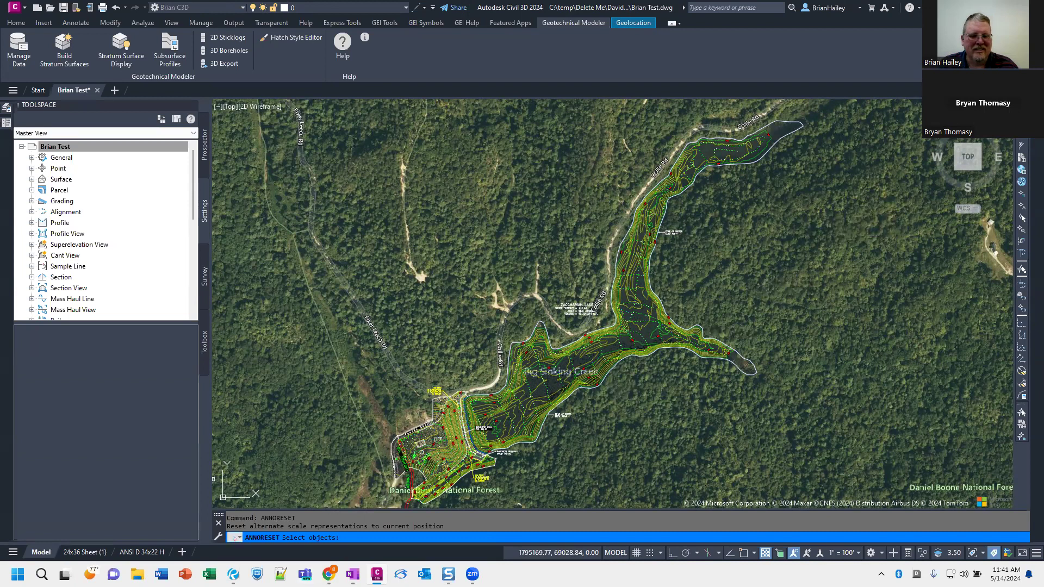
{"action": "mouse_move", "coordinate": [472, 574]}
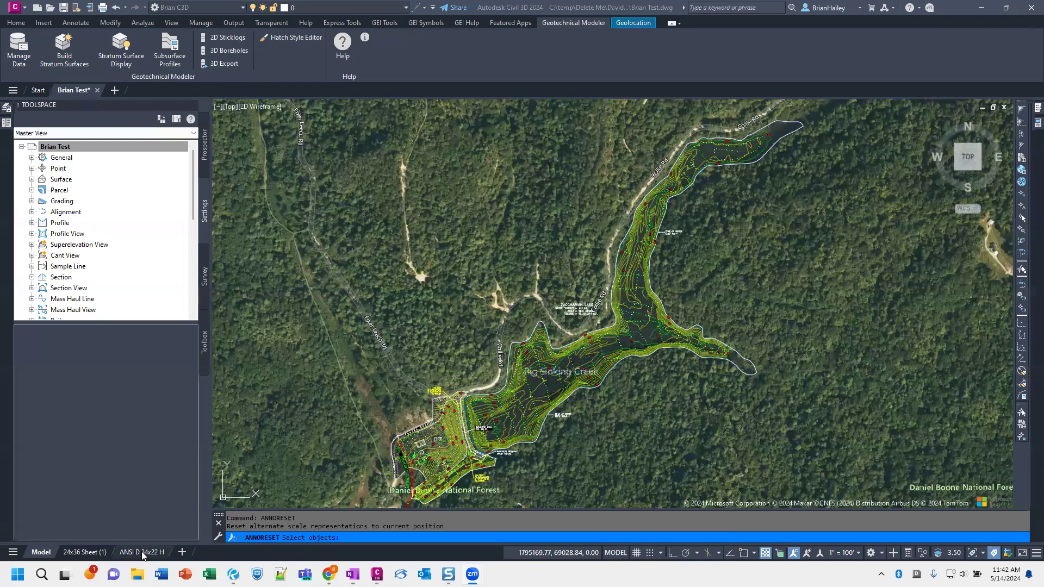
{"action": "mouse_move", "coordinate": [137, 554]}
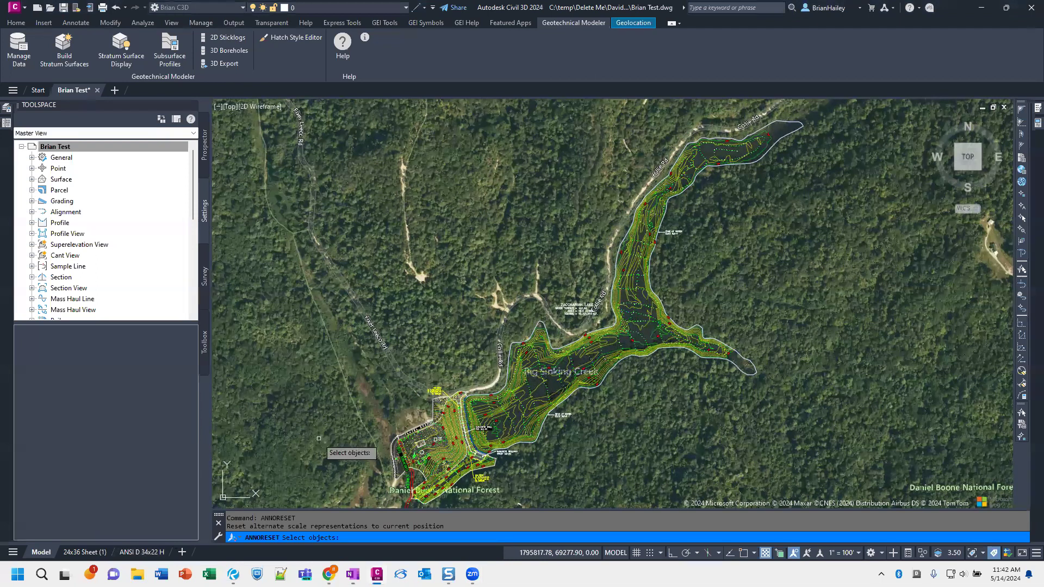
{"action": "key", "text": "Escape"}
{"action": "key", "text": "Escape"}
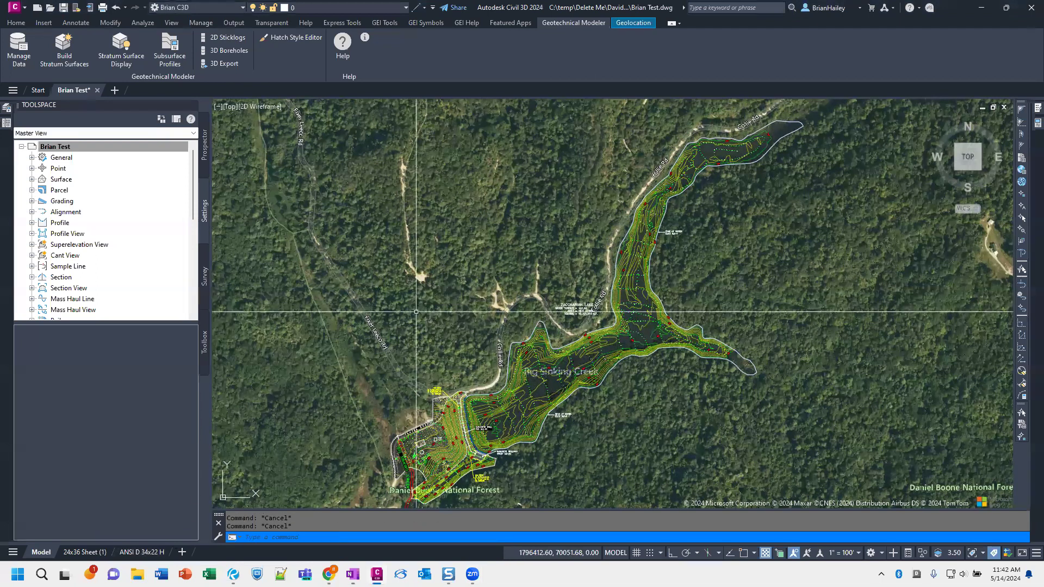
Undo the recent model space view changes and the layout switch to return to the ANSI D 34x22 H viewport
{"action": "key", "text": "ctrl+Page_Down"}
{"action": "key", "text": "ctrl+Page_Down"}
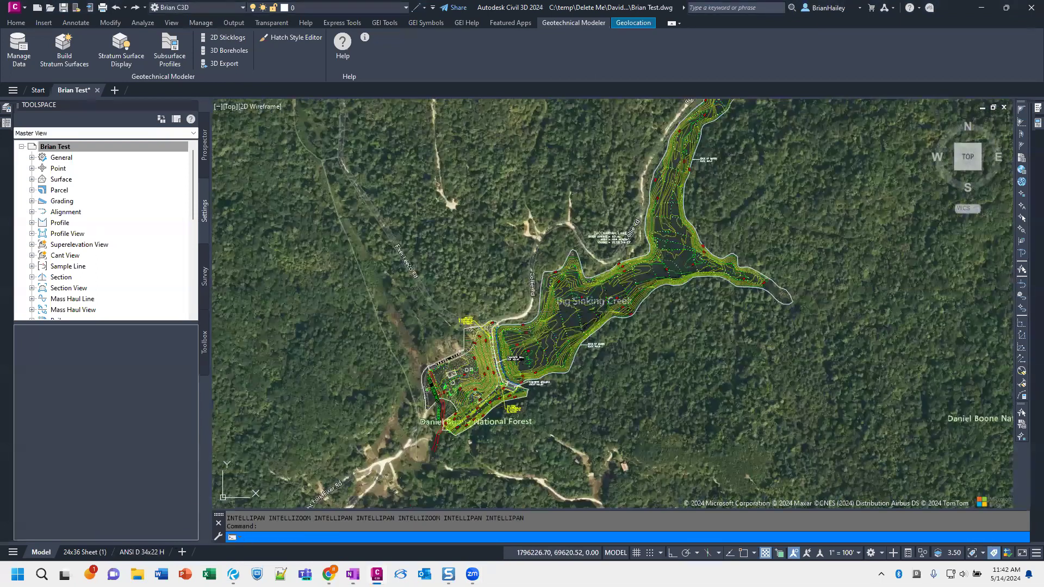
{"action": "key", "text": "ctrl+z"}
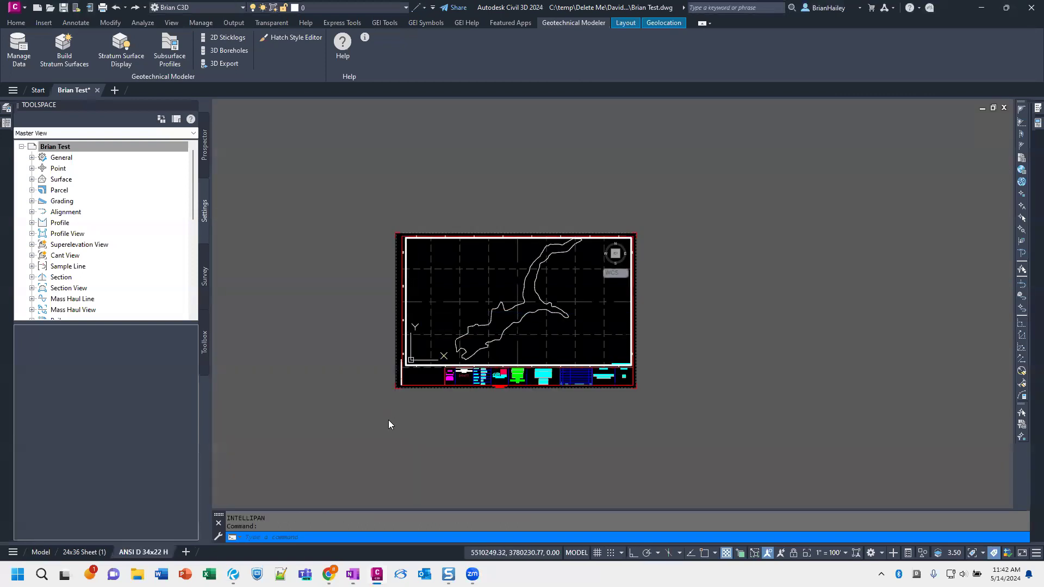
Switch to Chrome and open the Autodesk Account site at manage.autodesk.com
{"action": "mouse_move", "coordinate": [352, 574]}
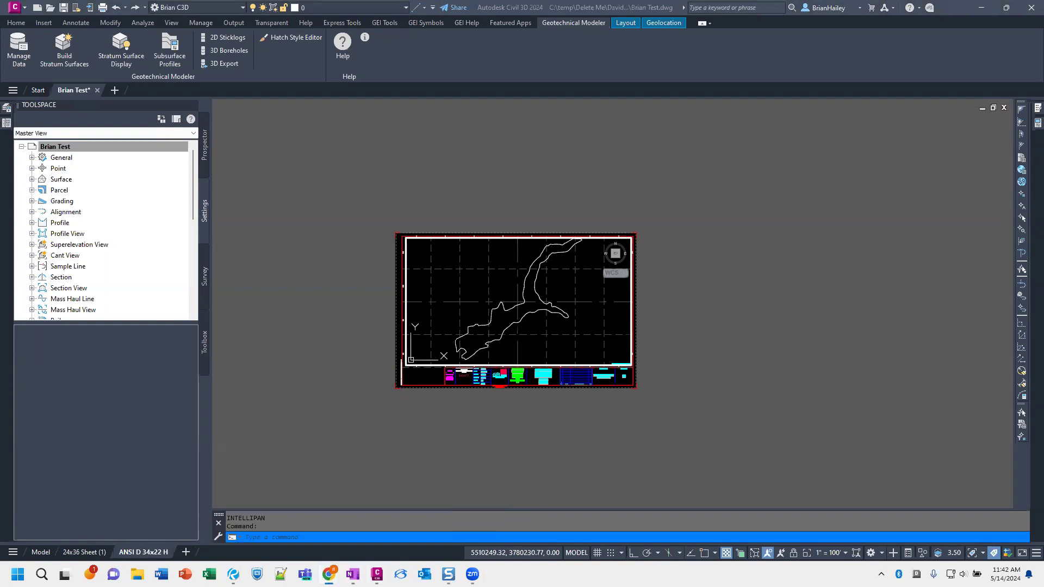
{"action": "left_click_drag", "start_coordinate": [0, 11], "coordinate": [243, 1]}
{"action": "type", "text": "manage.autodesk.com"}
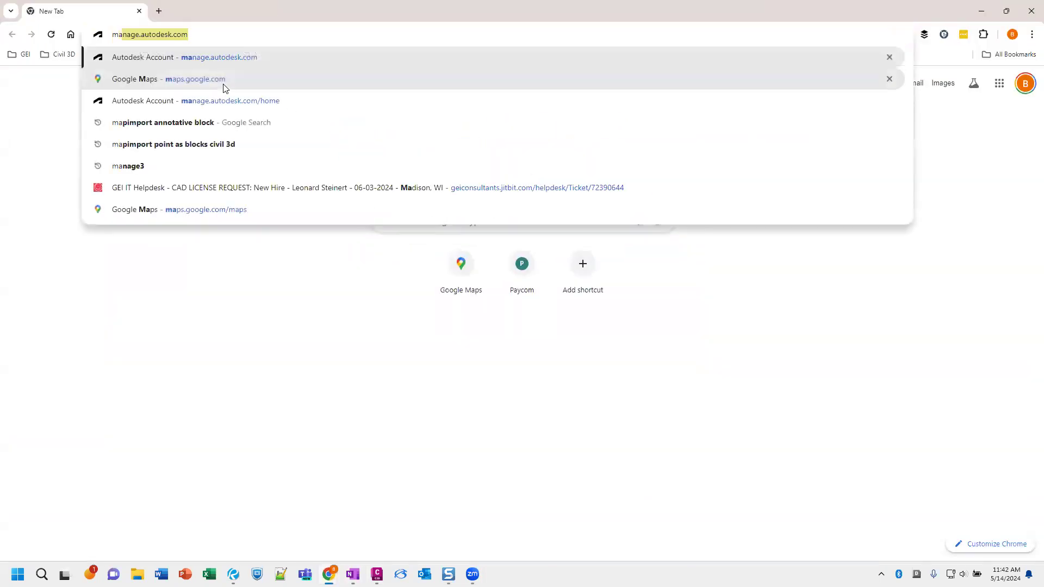
{"action": "key", "text": "Return"}
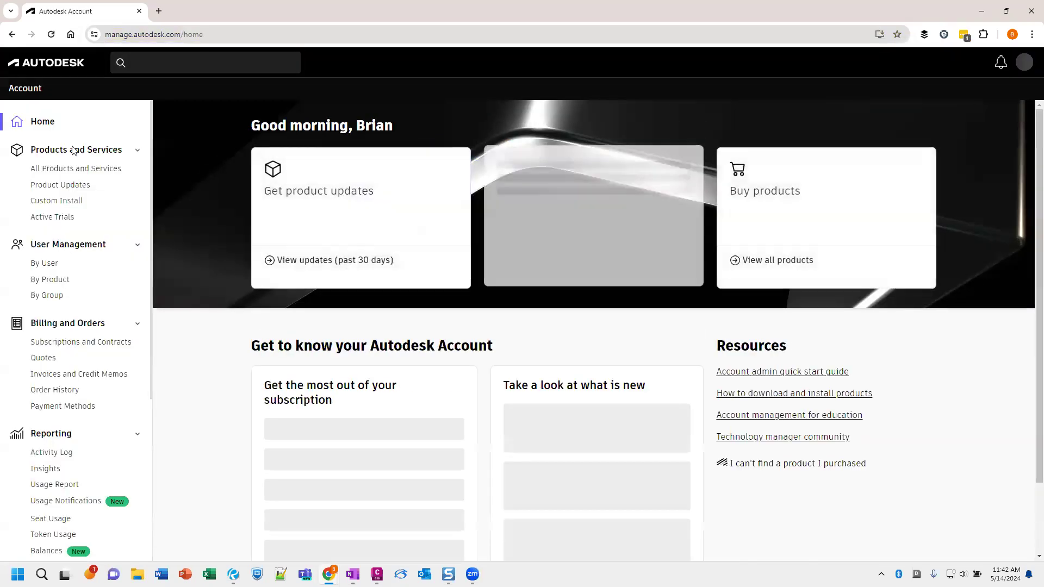
Search all products and services for Civil 3D and view the Civil 3D product details
{"action": "left_click", "coordinate": [64, 169]}
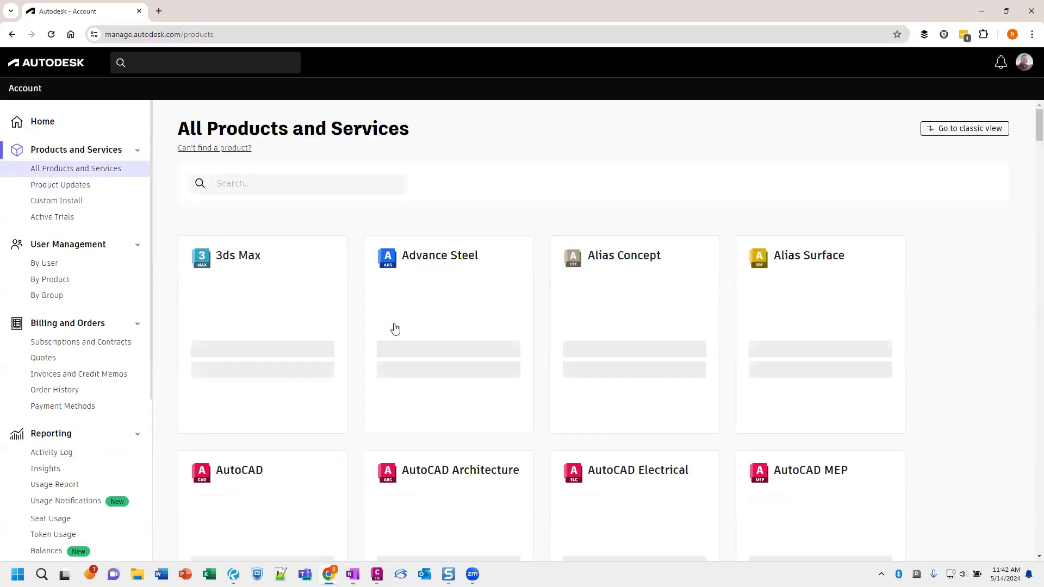
{"action": "left_click", "coordinate": [284, 184]}
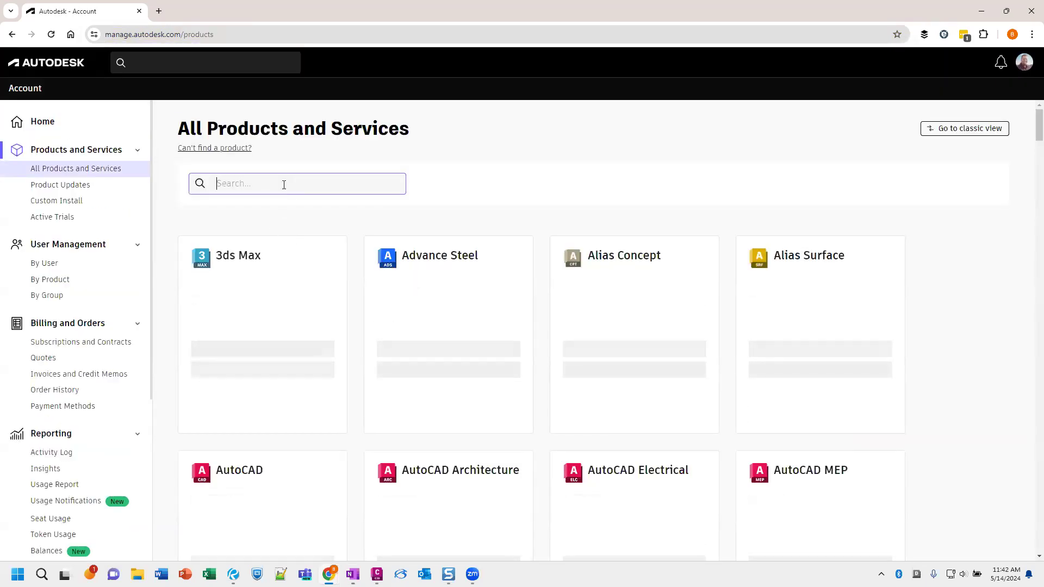
{"action": "type", "text": "civil"}
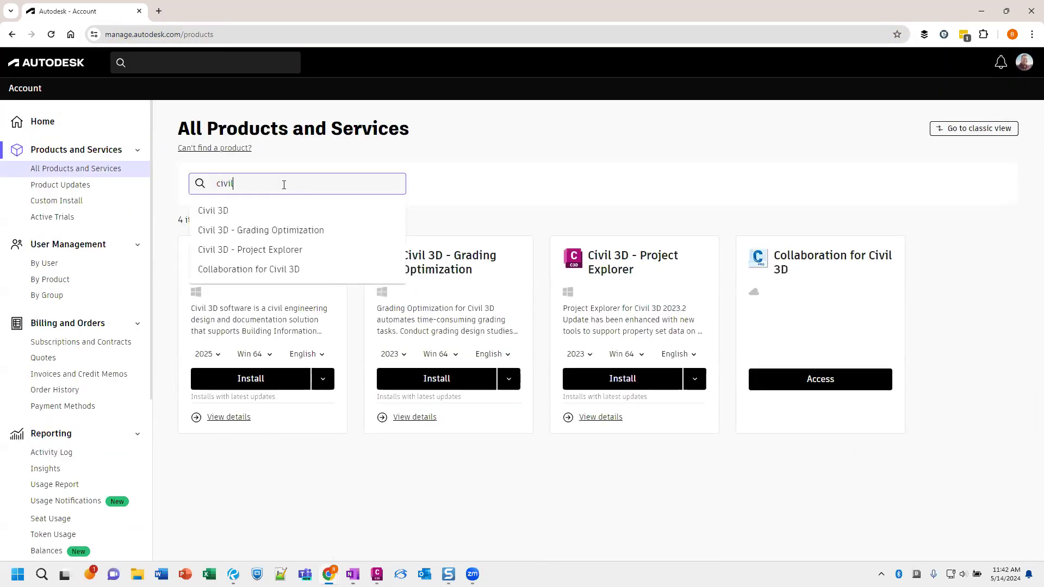
{"action": "left_click", "coordinate": [226, 211]}
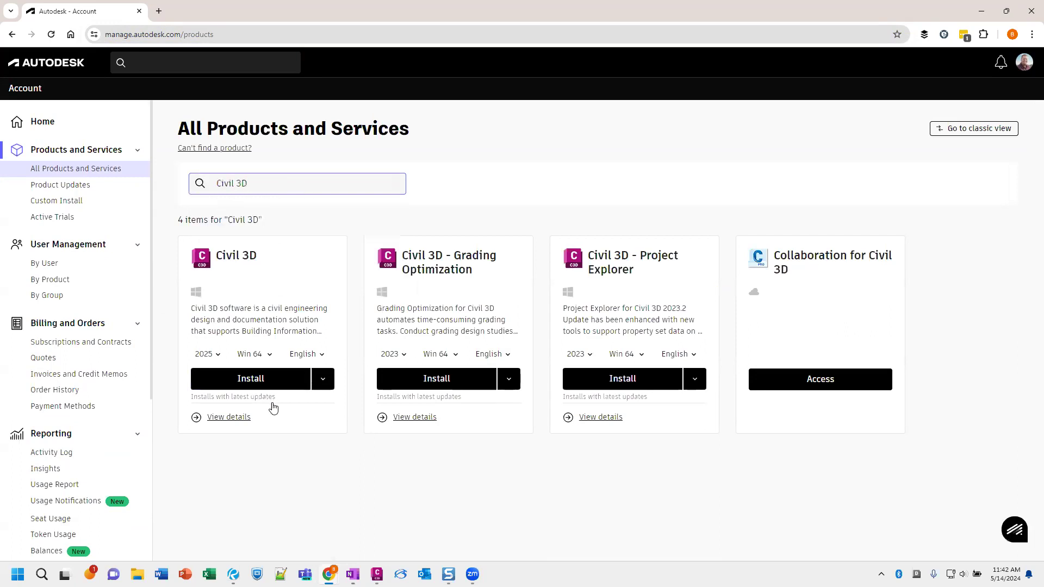
{"action": "left_click", "coordinate": [229, 417]}
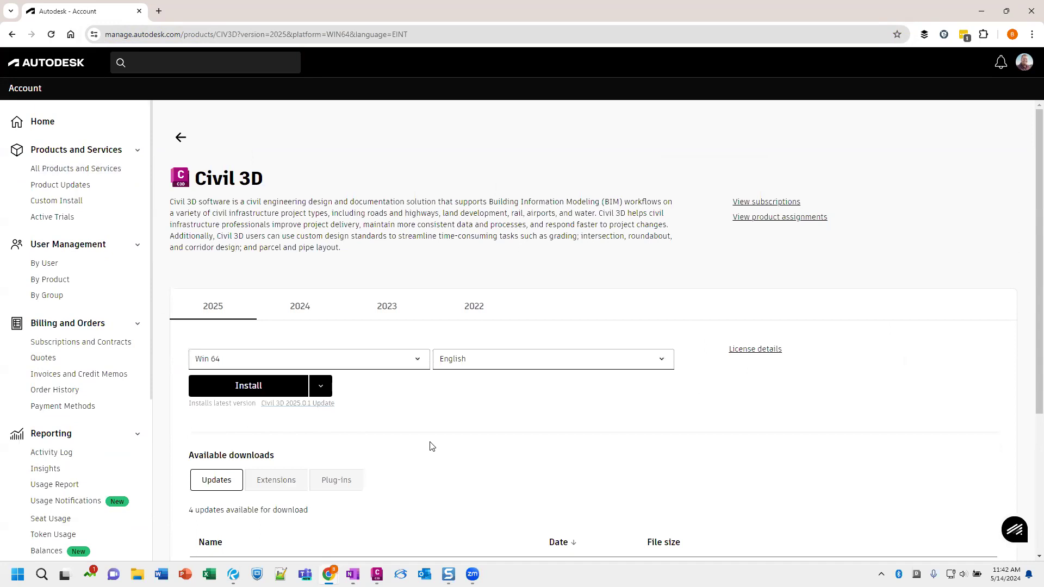
Examine the extensions available for download for Civil 3D 2025
{"action": "left_click", "coordinate": [309, 477]}
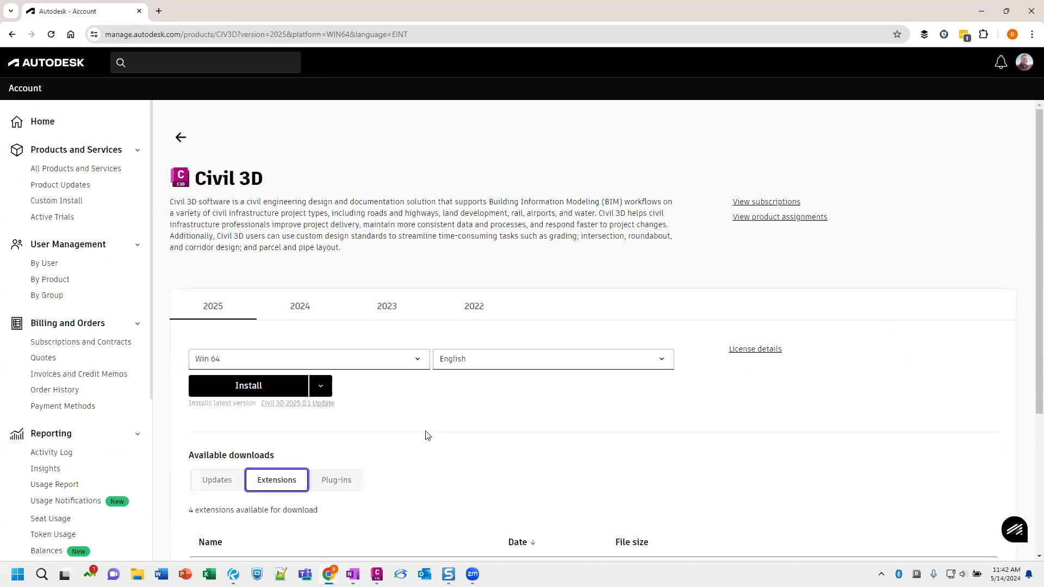
{"action": "scroll", "coordinate": [425, 435], "scroll_direction": "down", "scroll_amount": 4}
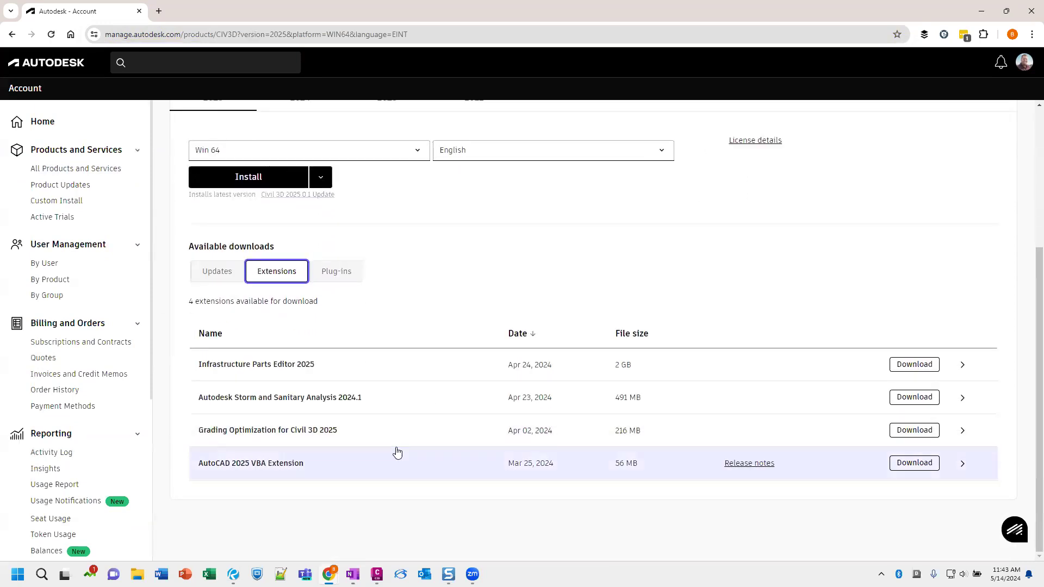
{"action": "scroll", "coordinate": [392, 285], "scroll_direction": "up", "scroll_amount": 2}
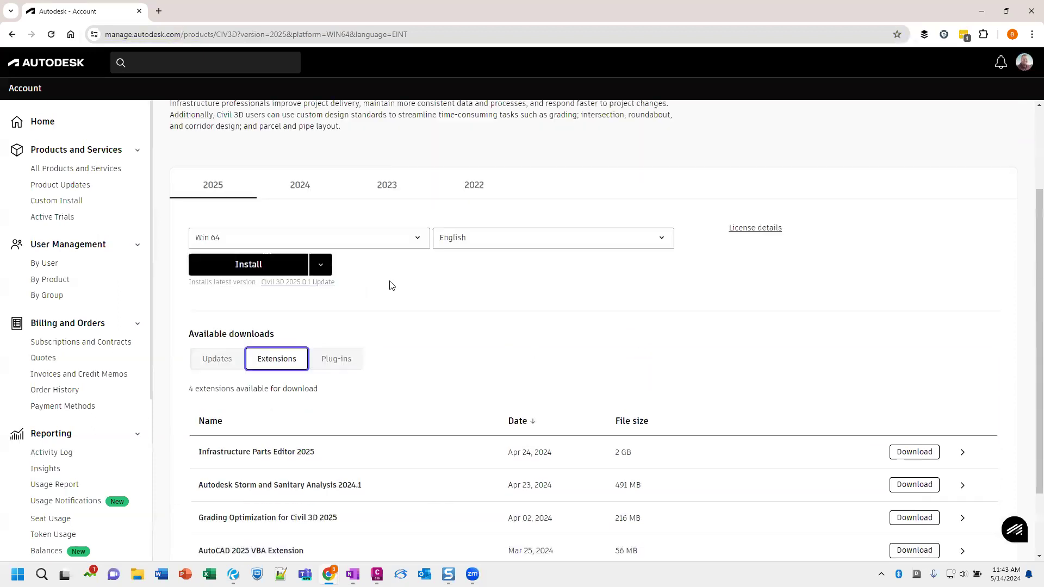
Look for the Coordinates Transformation Tool among the extensions for Civil 3D 2024
{"action": "left_click", "coordinate": [305, 213]}
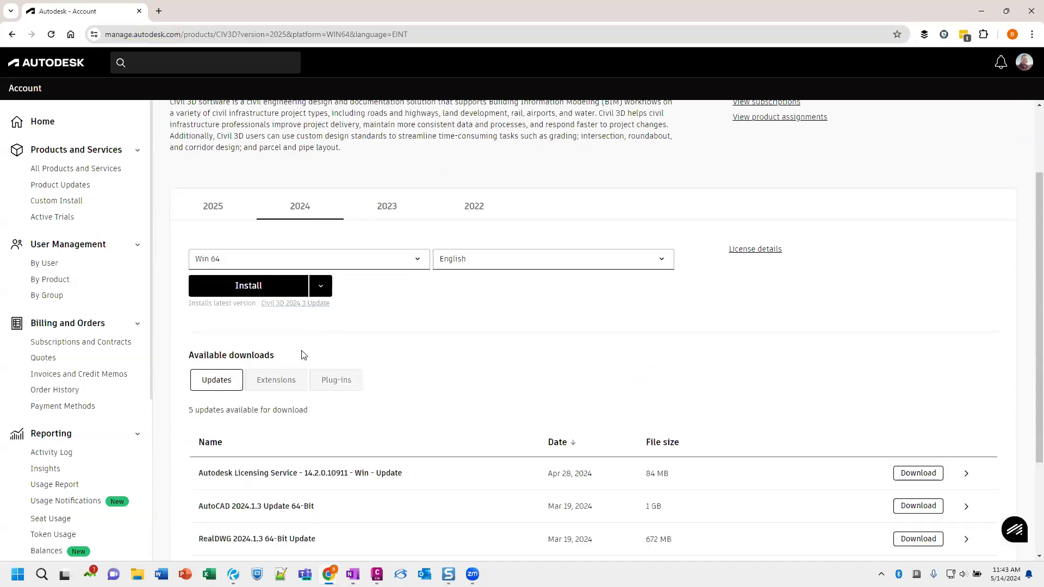
{"action": "scroll", "coordinate": [327, 362], "scroll_direction": "down", "scroll_amount": 2}
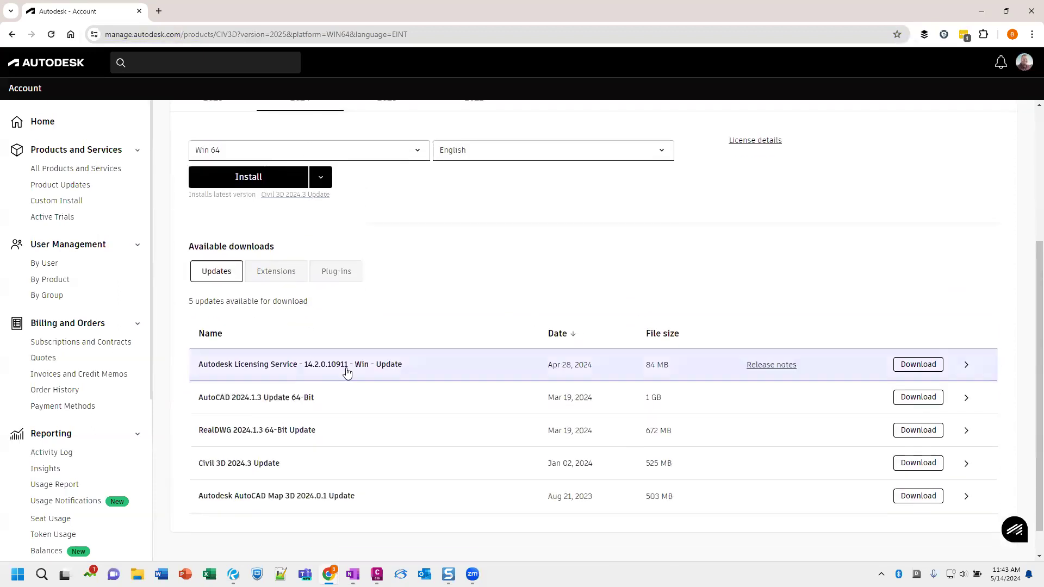
{"action": "left_click", "coordinate": [284, 274]}
{"action": "scroll", "coordinate": [368, 352], "scroll_direction": "down", "scroll_amount": 6}
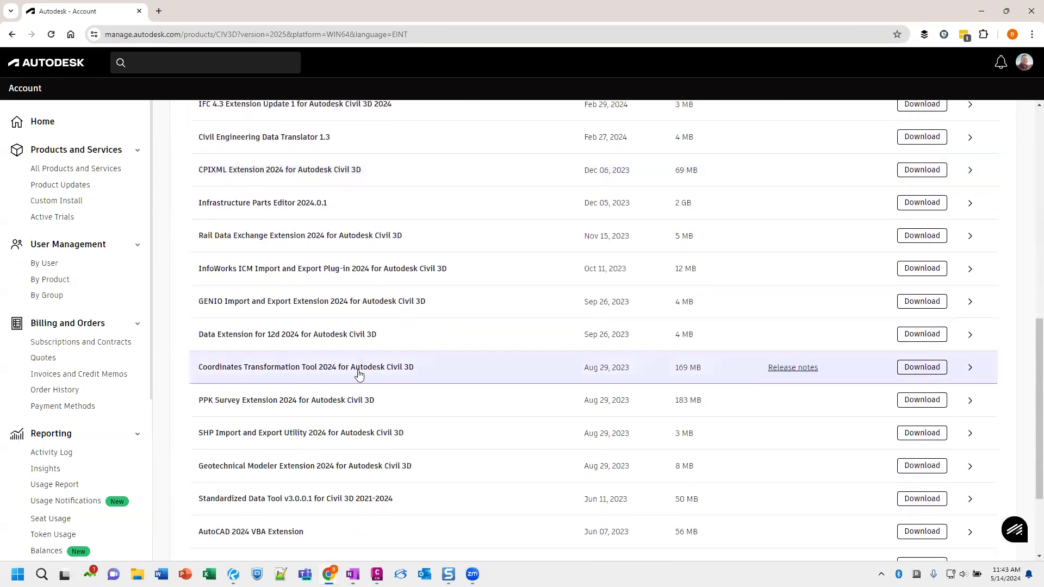
{"action": "scroll", "coordinate": [380, 365], "scroll_direction": "up", "scroll_amount": 7}
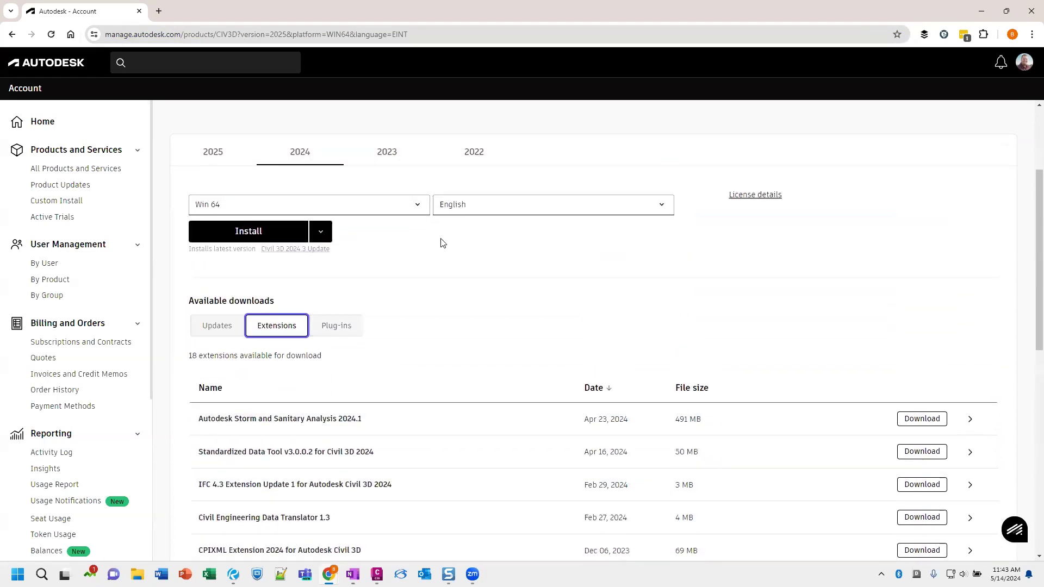
Look through the Civil 3D 2023 extensions for the Coordinates Transformation Tool
{"action": "left_click", "coordinate": [395, 162]}
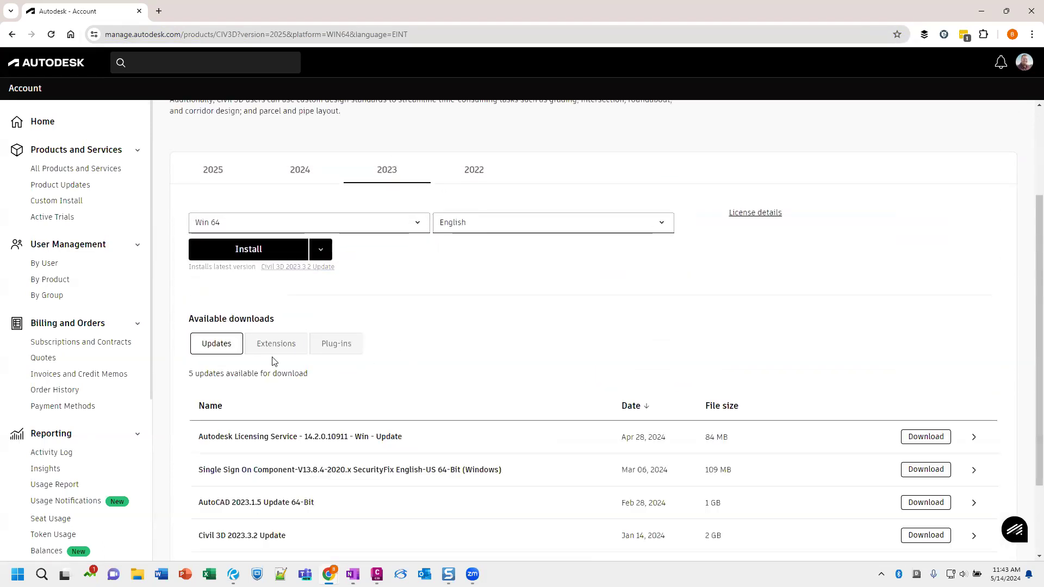
{"action": "left_click", "coordinate": [301, 350]}
{"action": "scroll", "coordinate": [397, 366], "scroll_direction": "down", "scroll_amount": 6}
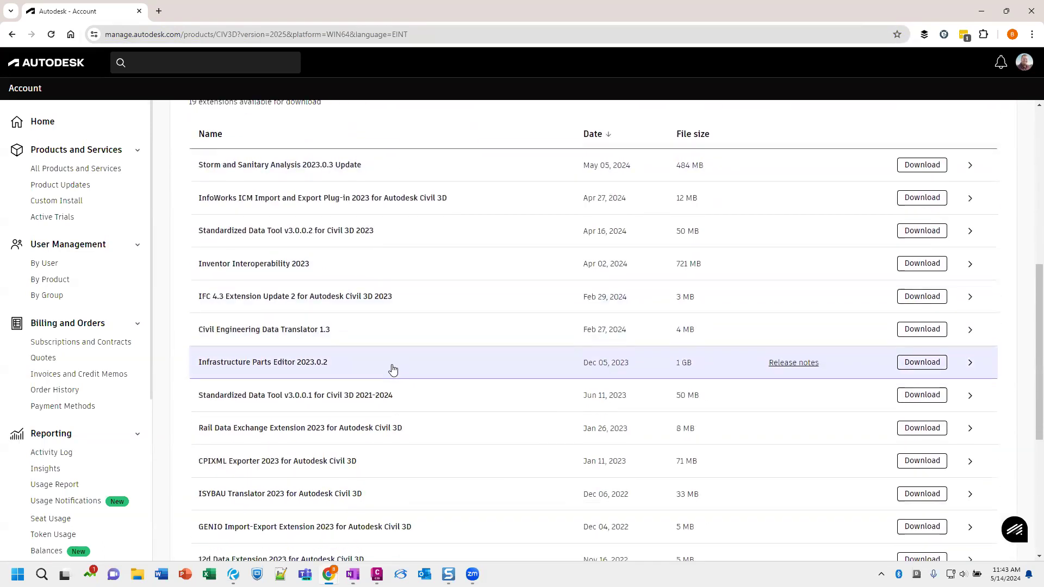
{"action": "scroll", "coordinate": [391, 370], "scroll_direction": "down", "scroll_amount": 3}
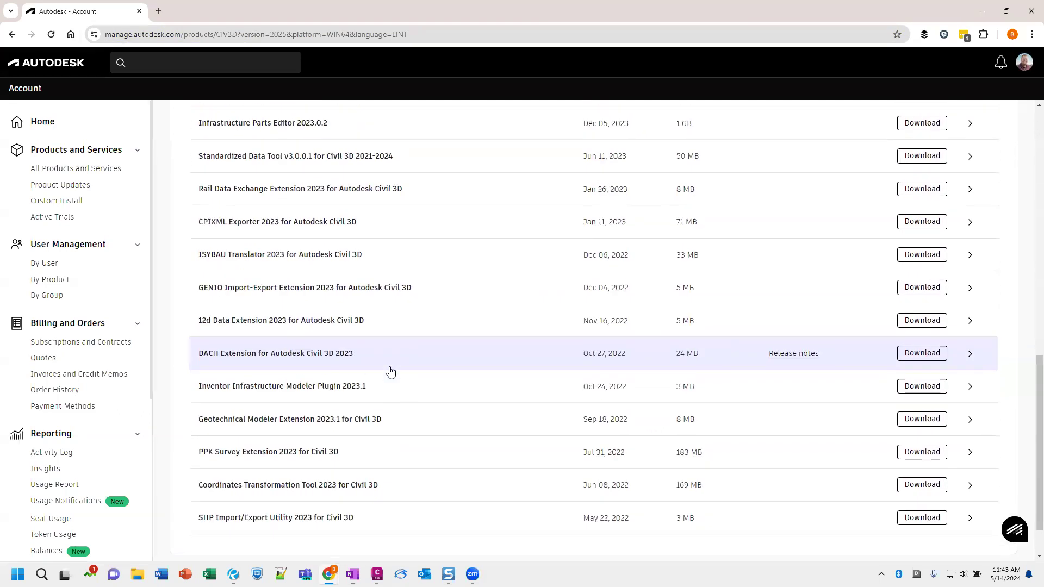
{"action": "scroll", "coordinate": [391, 372], "scroll_direction": "up", "scroll_amount": 4}
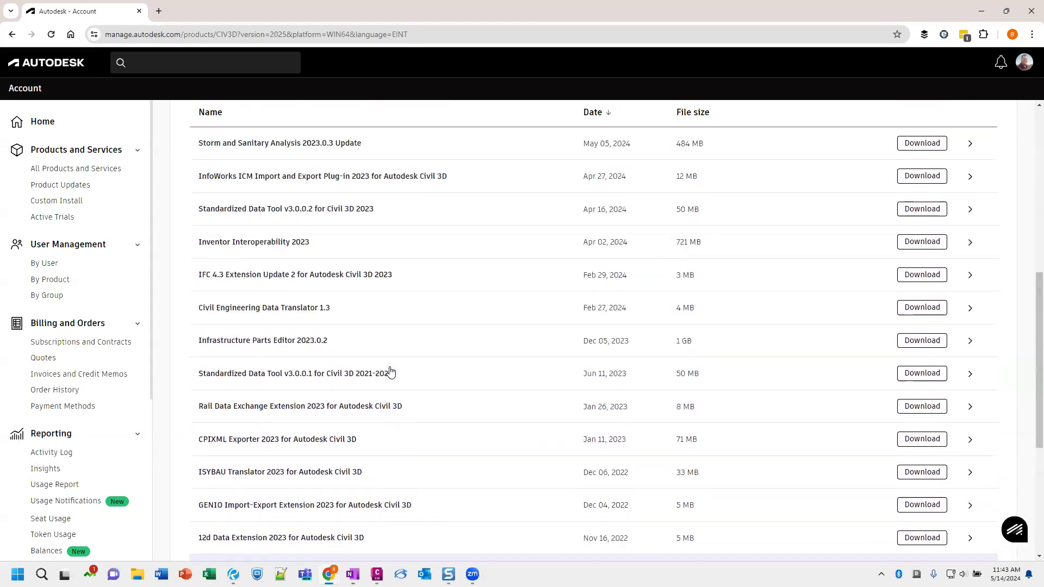
{"action": "scroll", "coordinate": [390, 372], "scroll_direction": "up", "scroll_amount": 2}
{"action": "scroll", "coordinate": [390, 372], "scroll_direction": "down", "scroll_amount": 6}
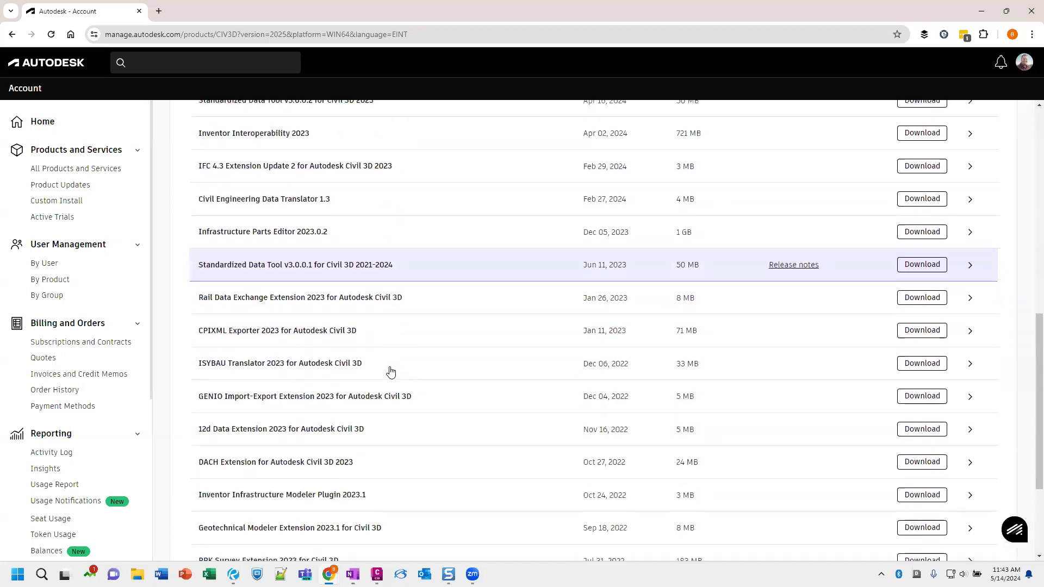
{"action": "scroll", "coordinate": [390, 372], "scroll_direction": "down", "scroll_amount": 1}
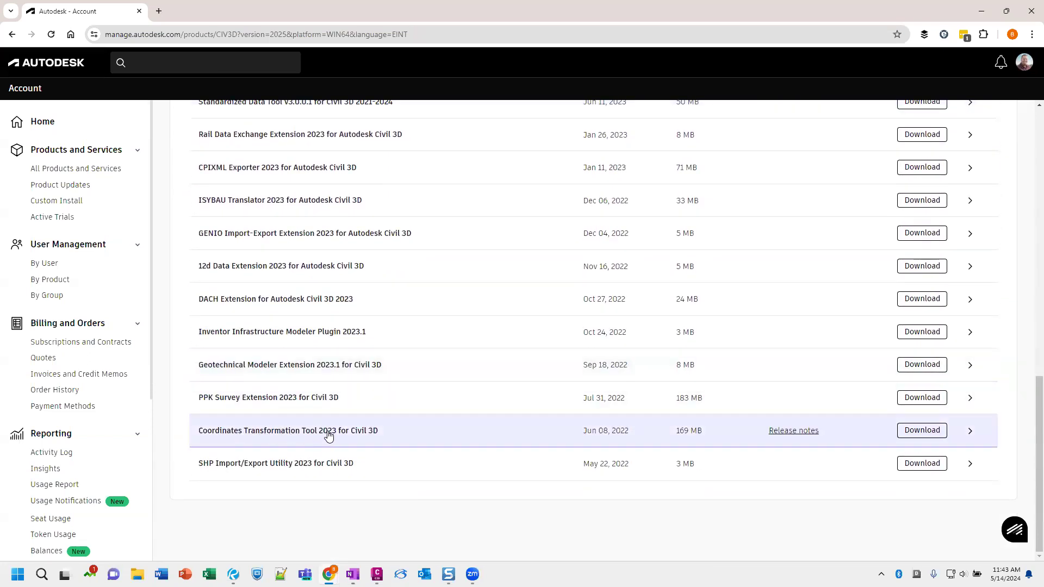
{"action": "scroll", "coordinate": [358, 427], "scroll_direction": "up", "scroll_amount": 8}
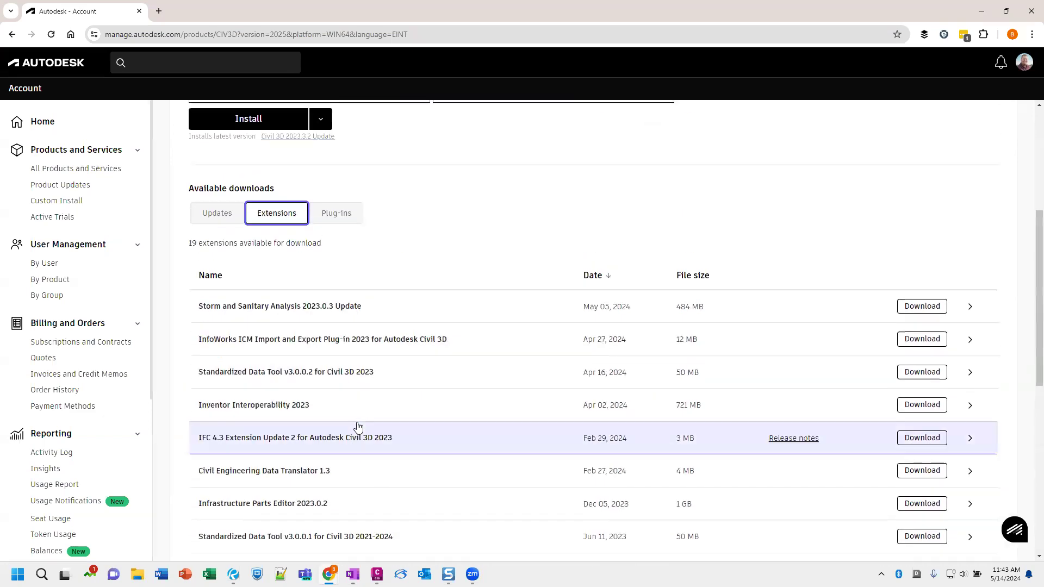
{"action": "scroll", "coordinate": [358, 427], "scroll_direction": "up", "scroll_amount": 4}
Check the Civil 3D 2022 extension downloads for the Coordinates Transformation Tool and Geotechnical Modeler
{"action": "left_click", "coordinate": [475, 256]}
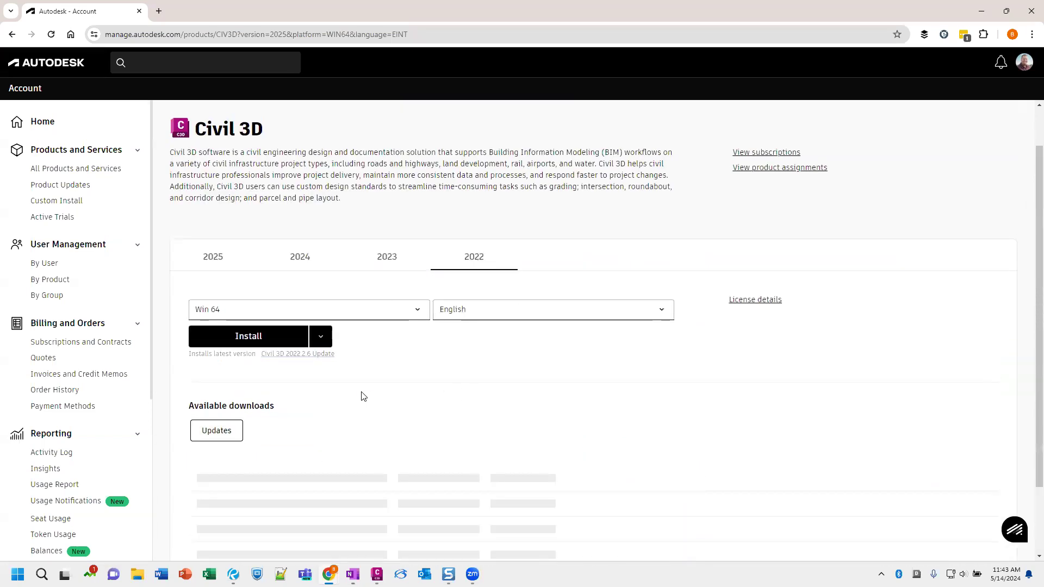
{"action": "scroll", "coordinate": [350, 400], "scroll_direction": "down", "scroll_amount": 4}
{"action": "scroll", "coordinate": [277, 273], "scroll_direction": "up", "scroll_amount": 1}
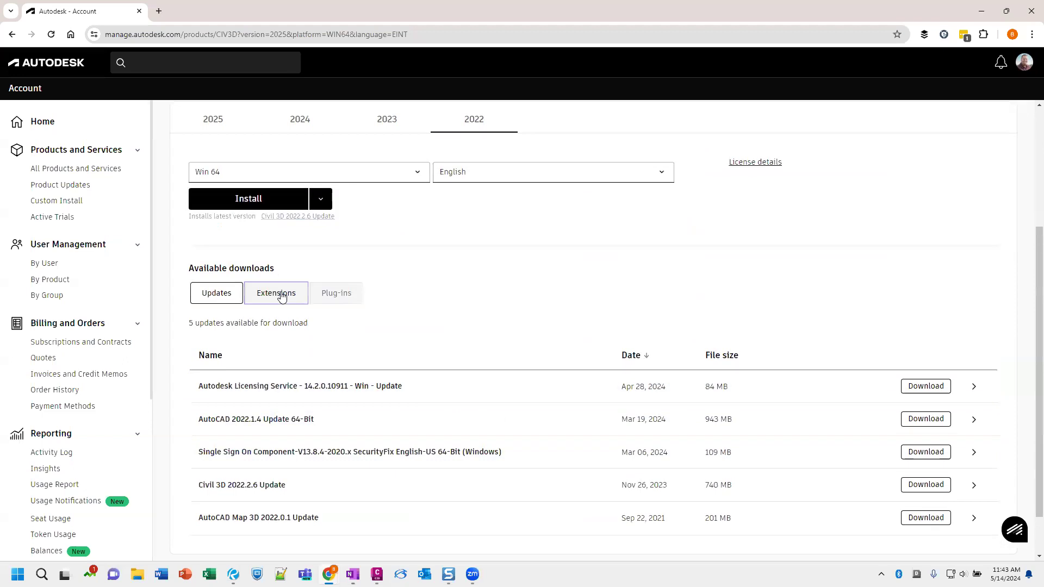
{"action": "left_click", "coordinate": [281, 295]}
{"action": "scroll", "coordinate": [381, 365], "scroll_direction": "down", "scroll_amount": 6}
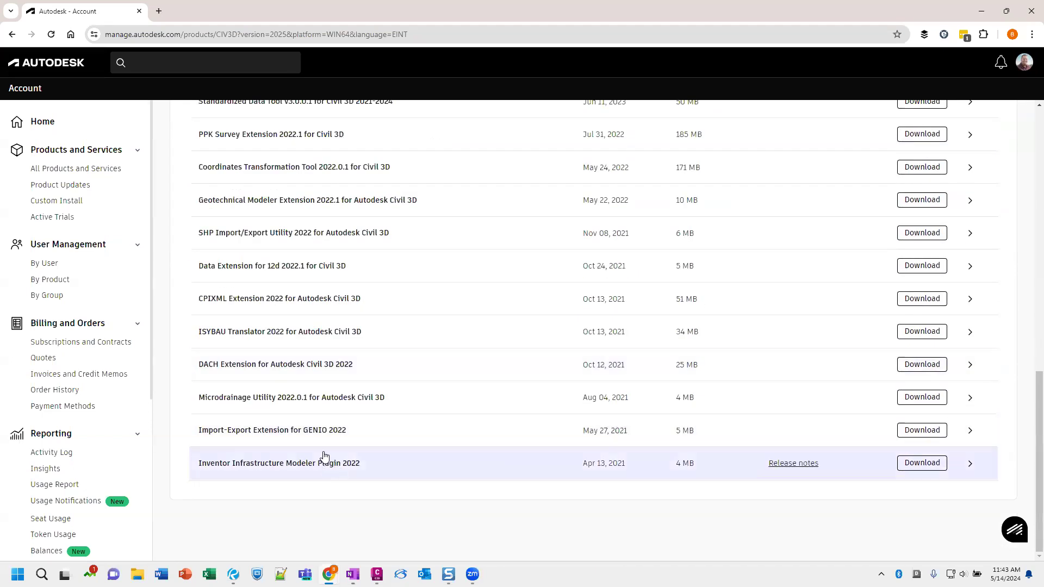
{"action": "scroll", "coordinate": [324, 455], "scroll_direction": "up", "scroll_amount": 3}
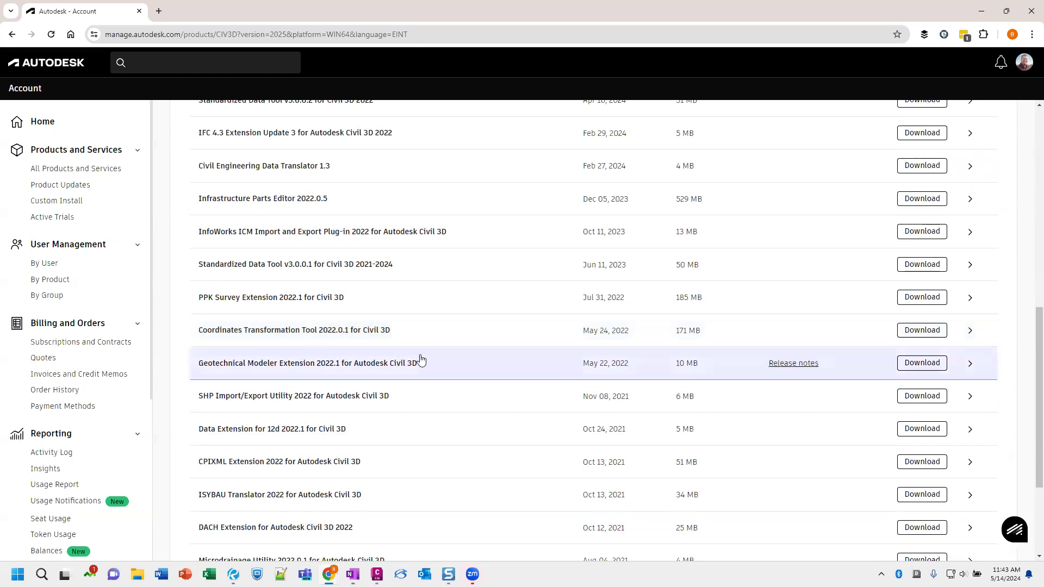
{"action": "scroll", "coordinate": [416, 356], "scroll_direction": "up", "scroll_amount": 1}
{"action": "scroll", "coordinate": [392, 375], "scroll_direction": "up", "scroll_amount": 7}
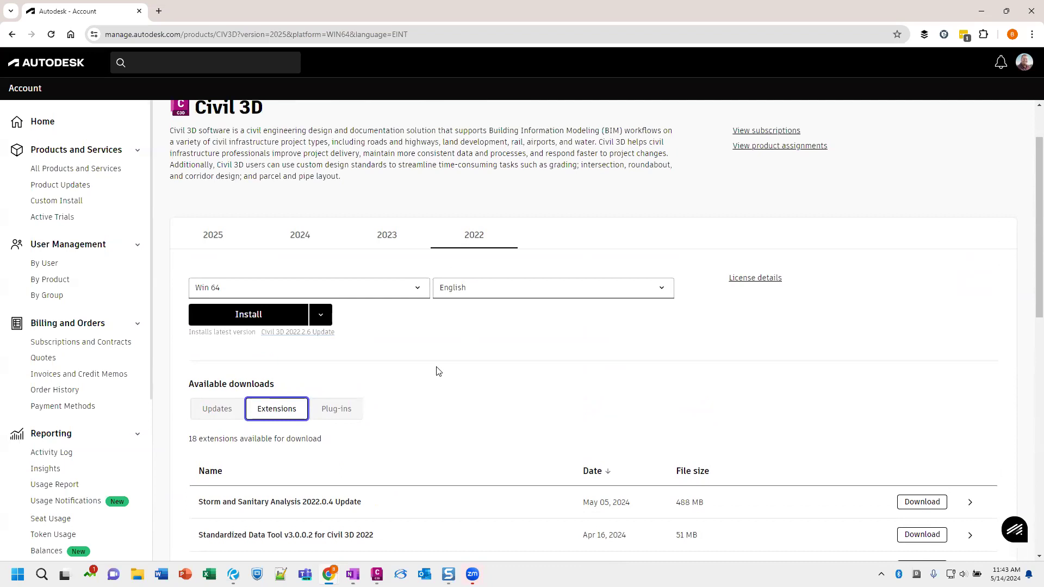
Return to the 2025 version and recheck its extensions for a coordinate transformation tool
{"action": "left_click", "coordinate": [215, 238]}
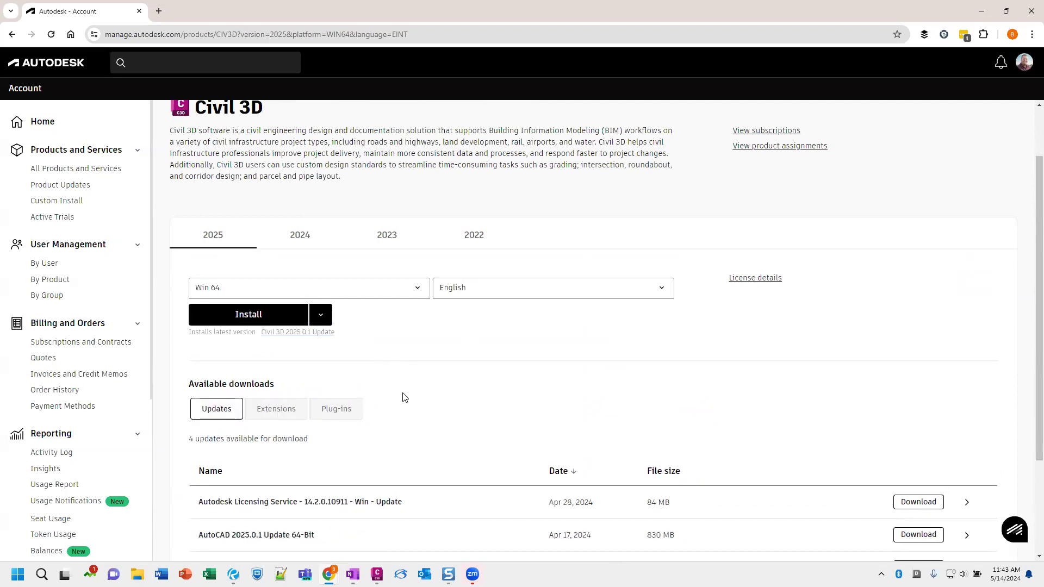
{"action": "left_click", "coordinate": [284, 411]}
{"action": "scroll", "coordinate": [426, 385], "scroll_direction": "down", "scroll_amount": 3}
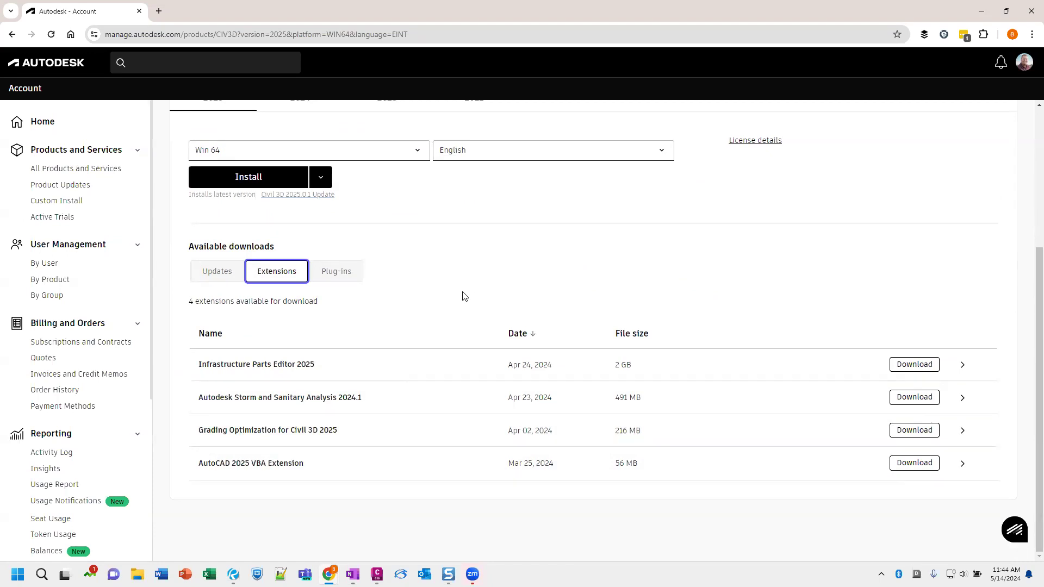
Minimize the browser, switch back to Civil 3D and display the Brian Test drawing's model space
{"action": "left_click", "coordinate": [981, 11]}
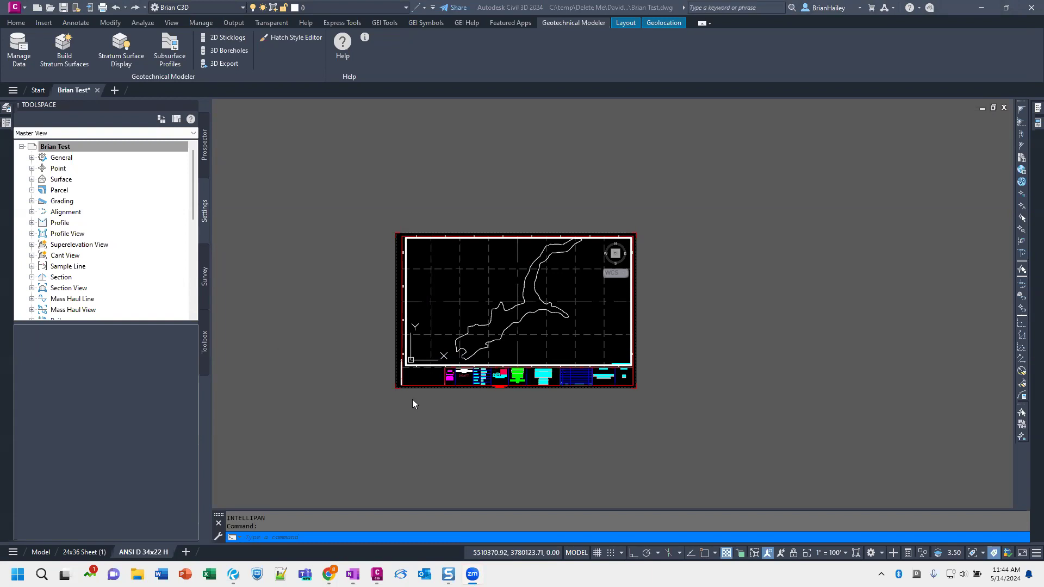
{"action": "left_click", "coordinate": [471, 462]}
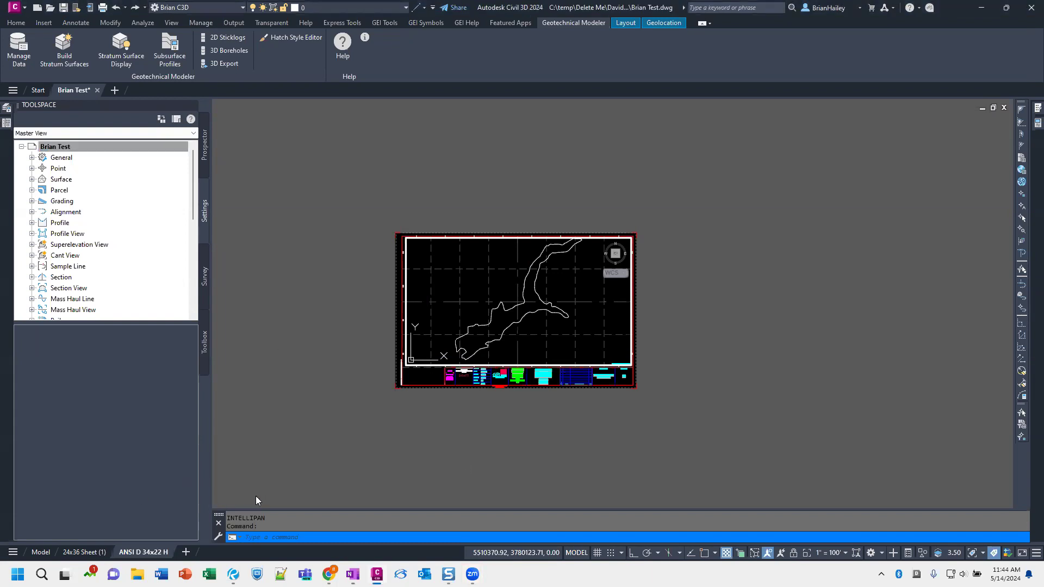
{"action": "left_click", "coordinate": [40, 552]}
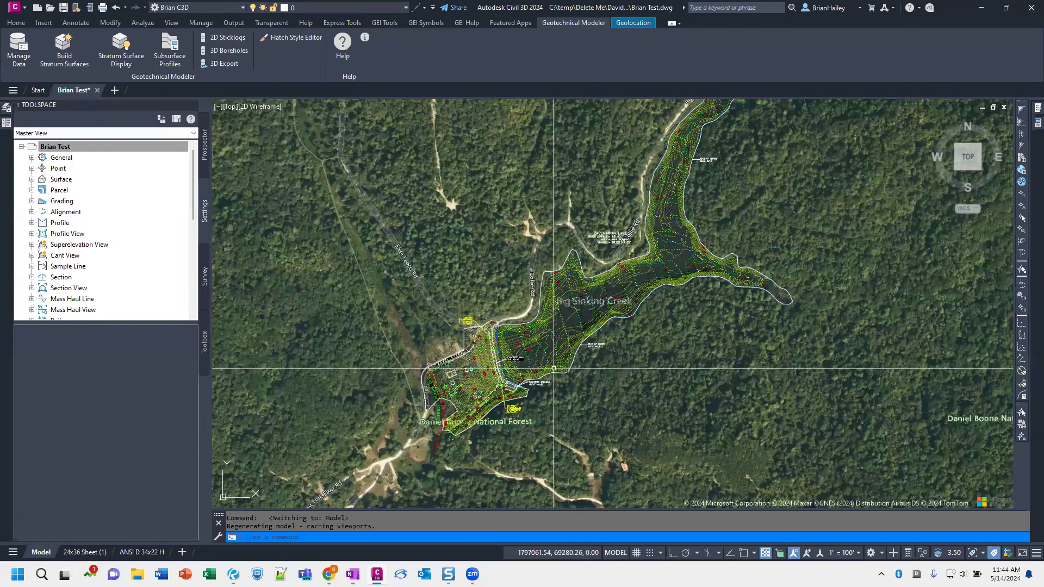
Start Coordinate System Transformation from the drawing transformation utilities and display its transformation options
{"action": "scroll", "coordinate": [550, 348], "scroll_direction": "down", "scroll_amount": 2}
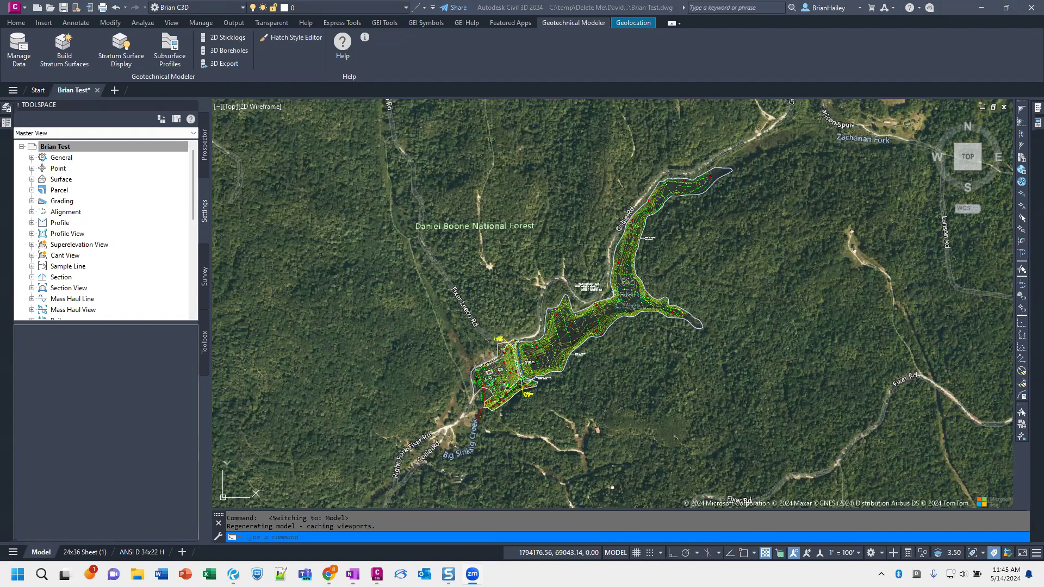
{"action": "left_click", "coordinate": [206, 365]}
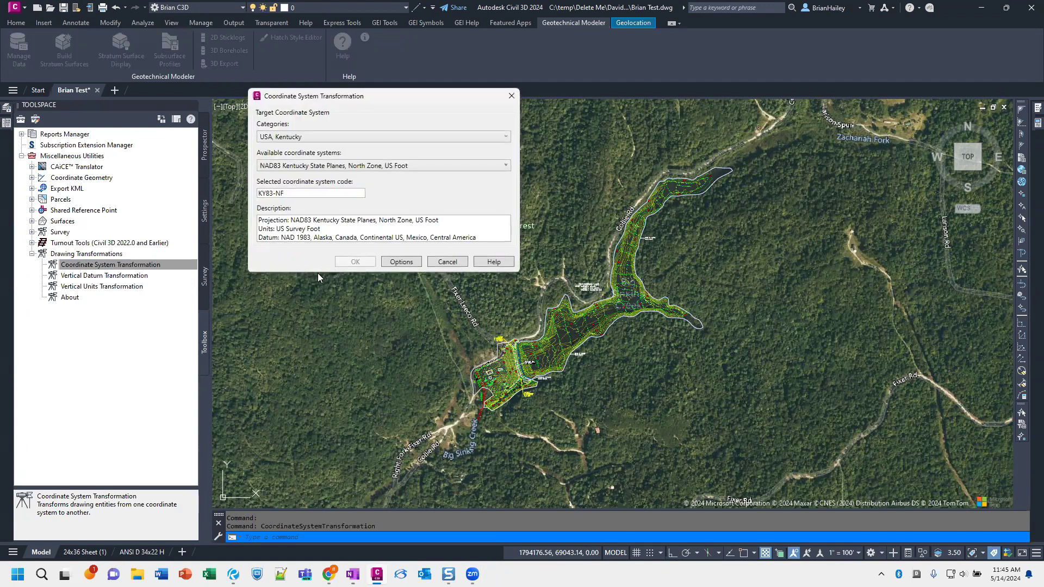
{"action": "left_click", "coordinate": [407, 263]}
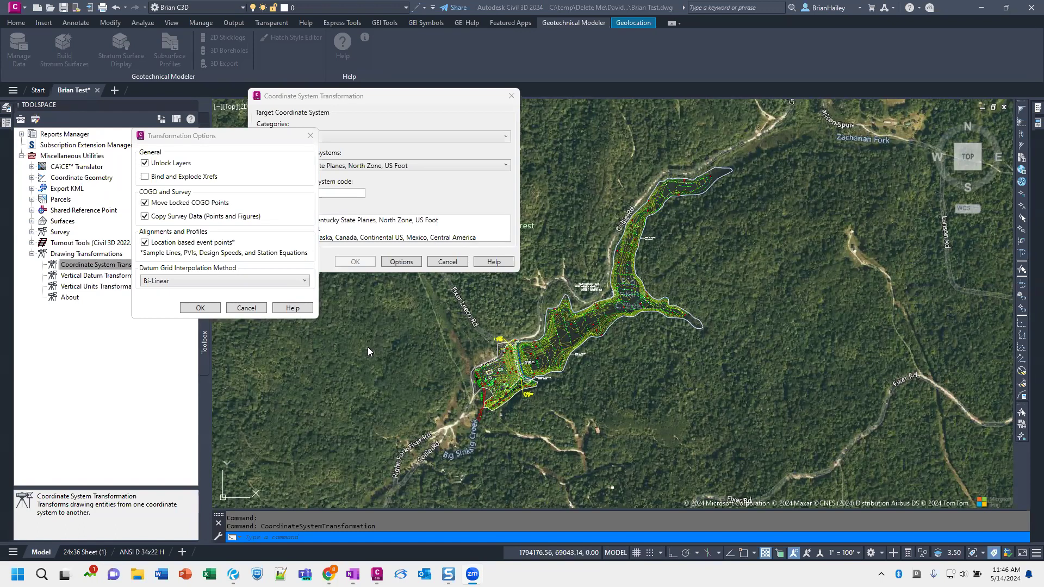
Cancel the transformation options and close Coordinate System Transformation without applying it, returning to the Brian Test drawing
{"action": "left_click", "coordinate": [246, 308]}
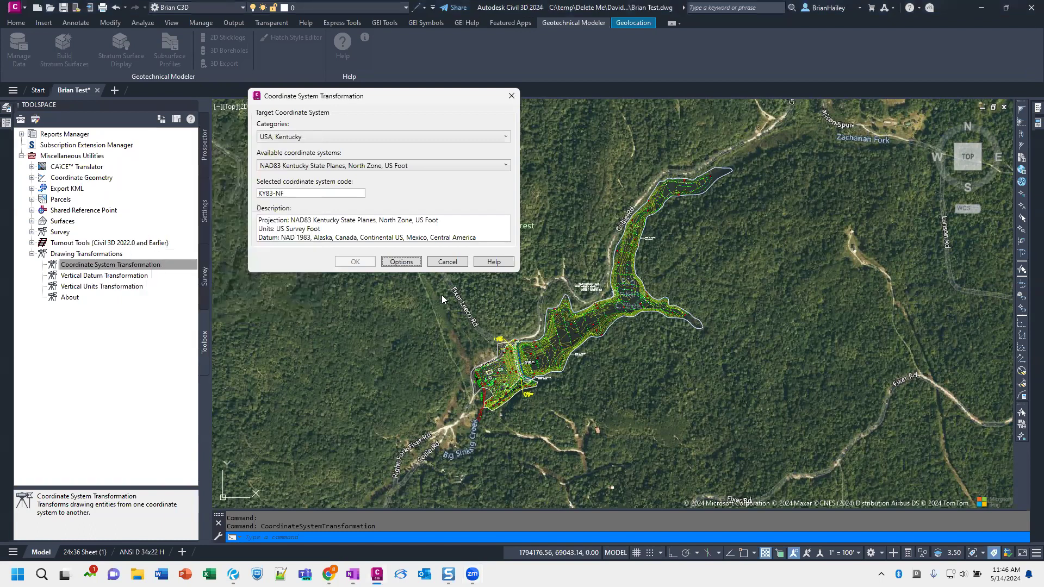
{"action": "left_click", "coordinate": [448, 259]}
{"action": "key", "text": "BackSpace"}
{"action": "type", "text": "="}
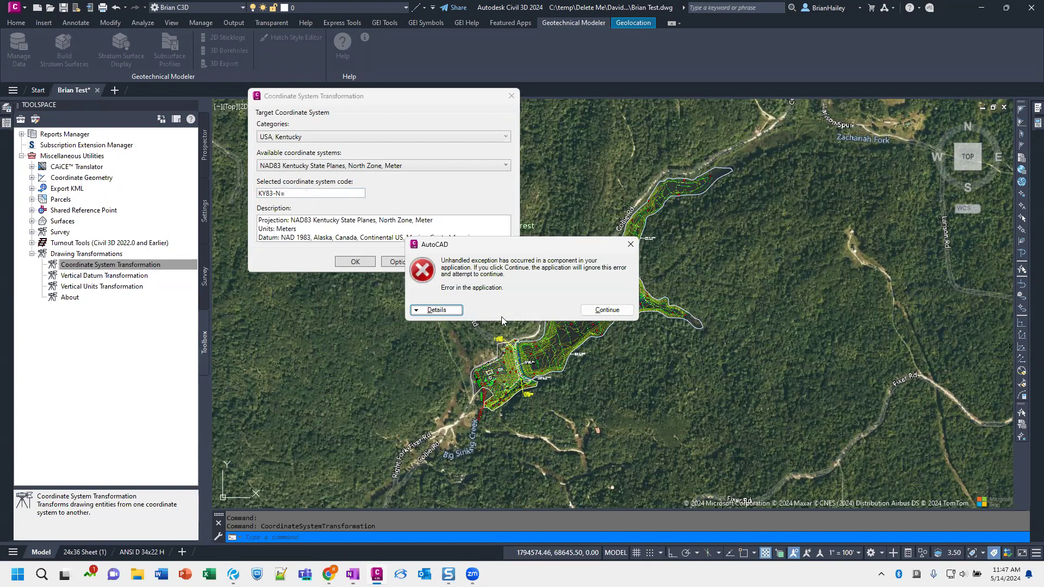
{"action": "left_click", "coordinate": [607, 310]}
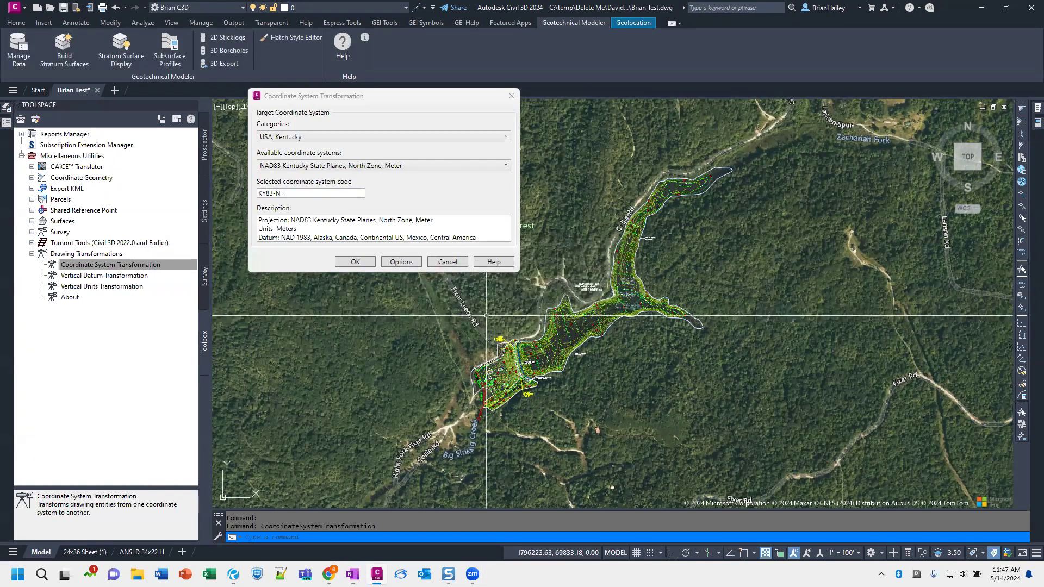
{"action": "left_click", "coordinate": [454, 263]}
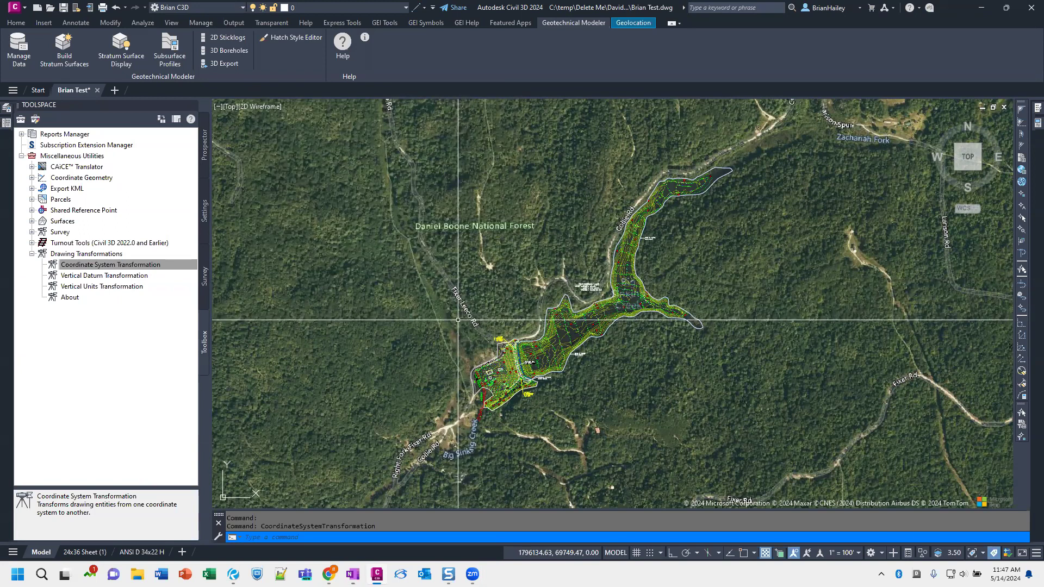
{"action": "middle_click_drag", "start_coordinate": [531, 335], "coordinate": [527, 326]}
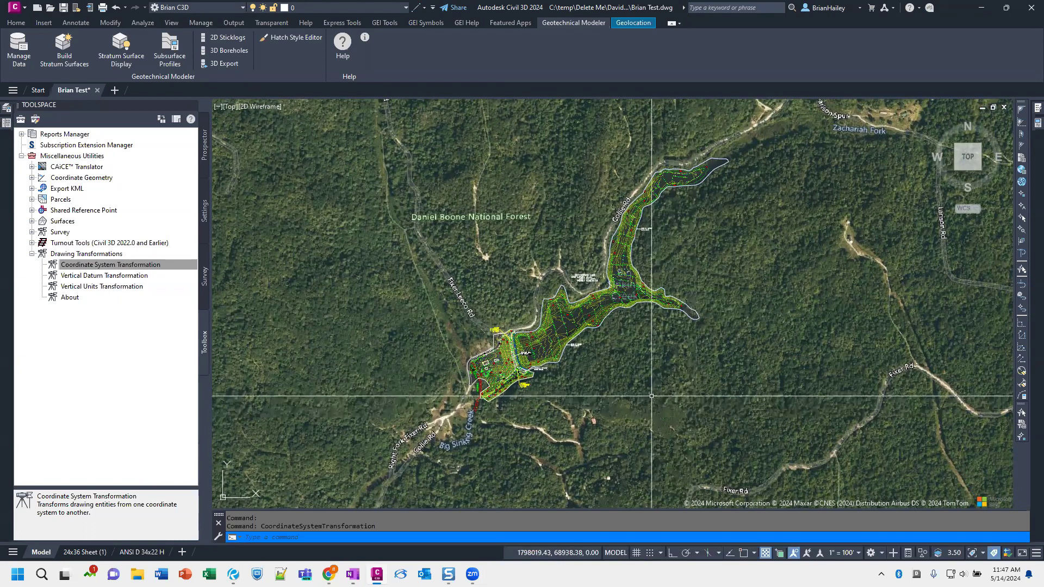
Switch to the GEI Civil 3D workspace, then inspect the partial customization files in Customize User Interface and exit without changes
{"action": "left_click", "coordinate": [185, 8]}
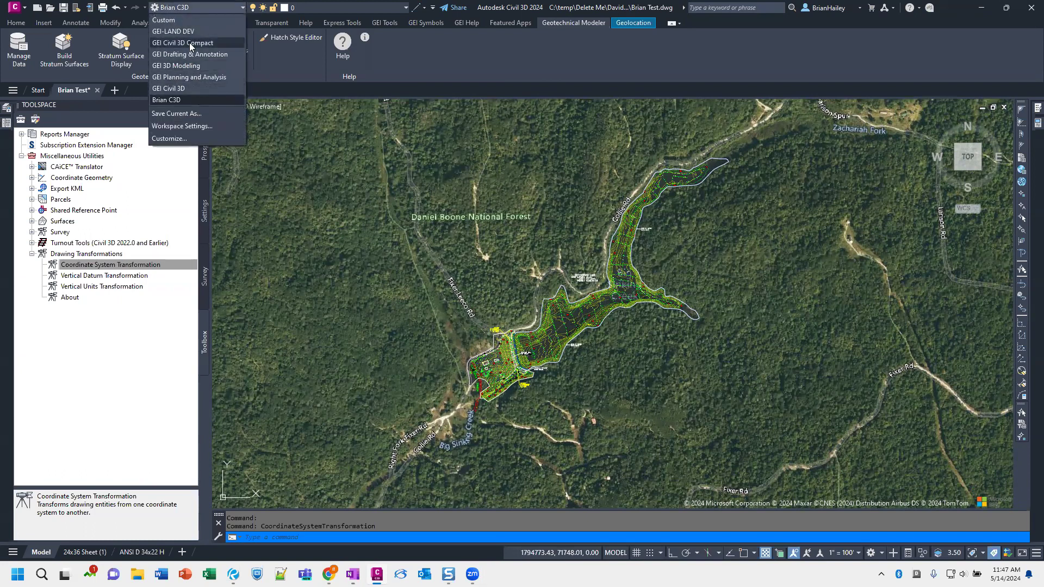
{"action": "left_click", "coordinate": [195, 87]}
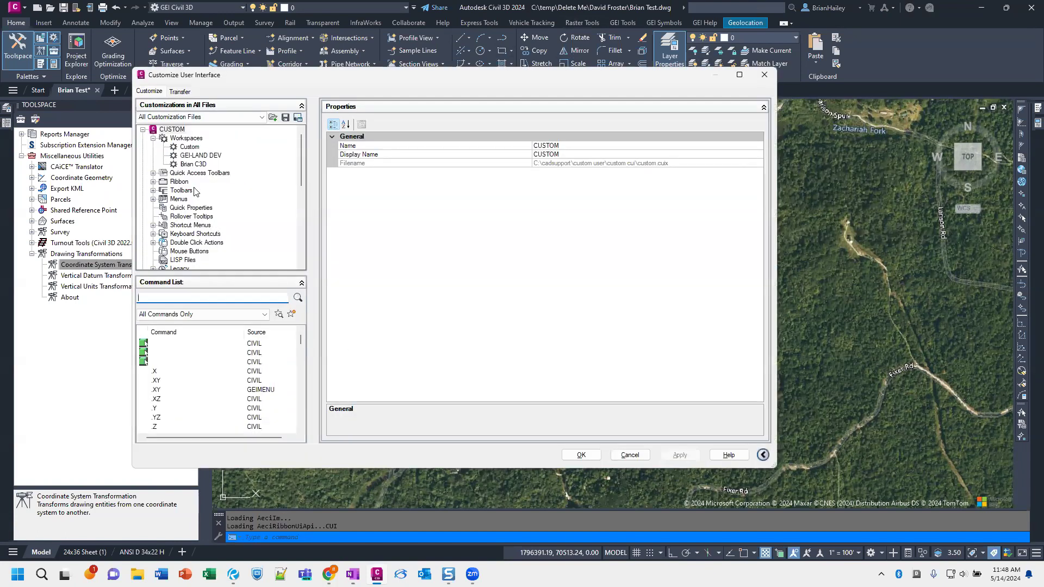
{"action": "scroll", "coordinate": [206, 215], "scroll_direction": "down", "scroll_amount": 5}
{"action": "left_click", "coordinate": [153, 260]}
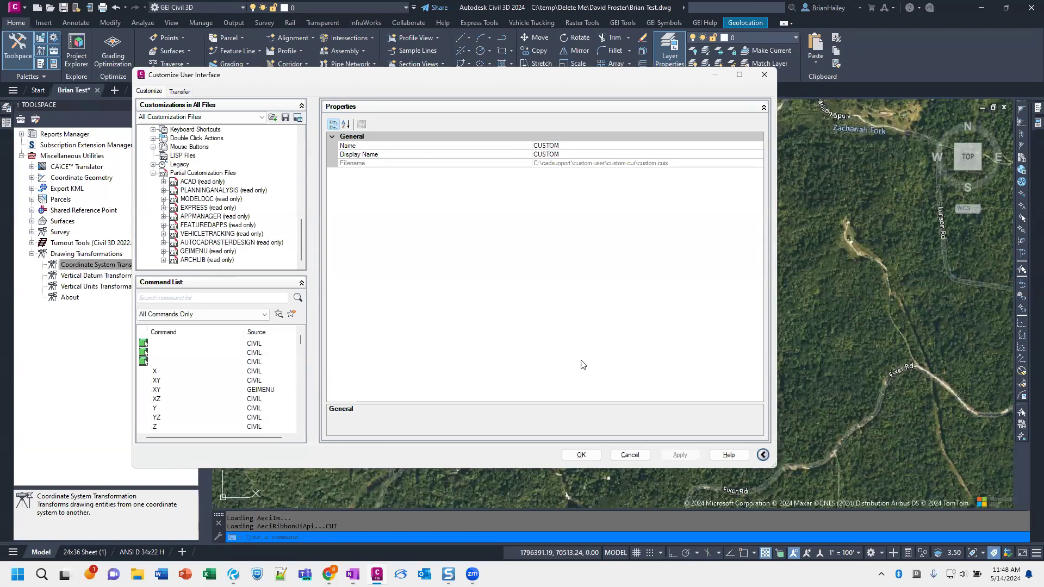
{"action": "left_click", "coordinate": [631, 455]}
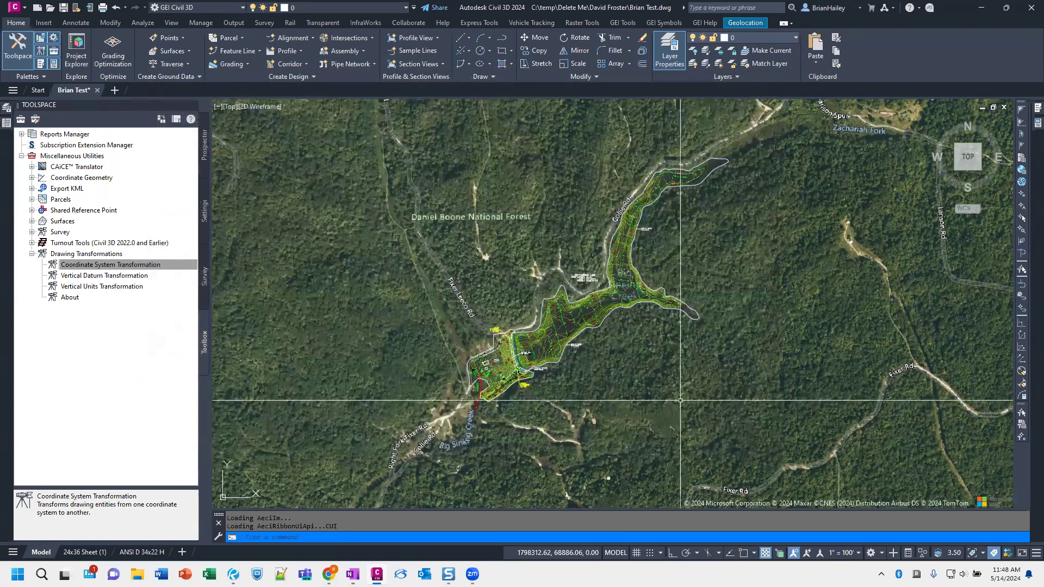
Search the computer's applications for 2023 and launch GEI Civil 3D 2023 - Direct (2)
{"action": "key", "text": "super"}
{"action": "type", "text": "20"}
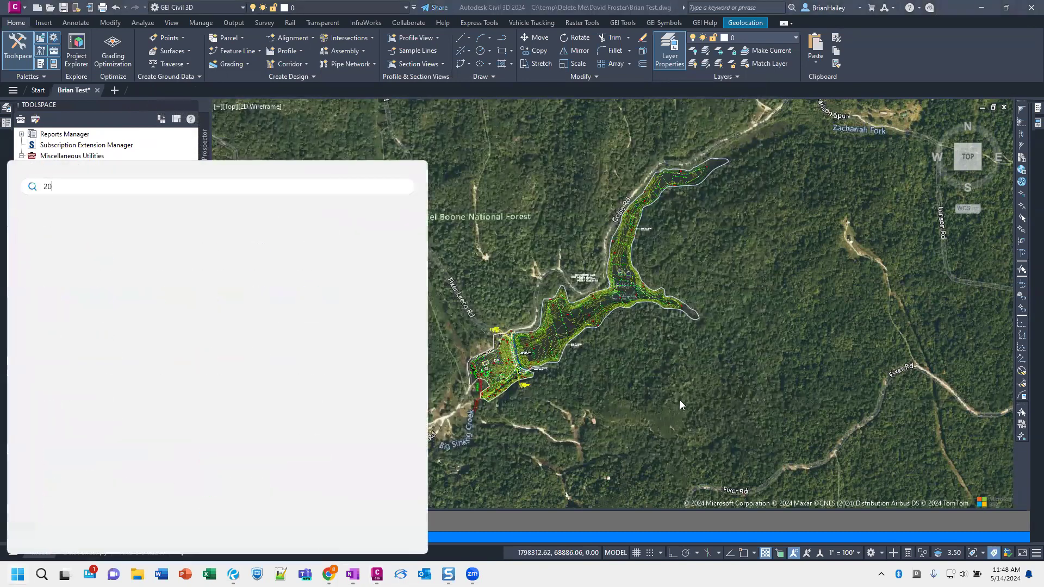
{"action": "type", "text": "23"}
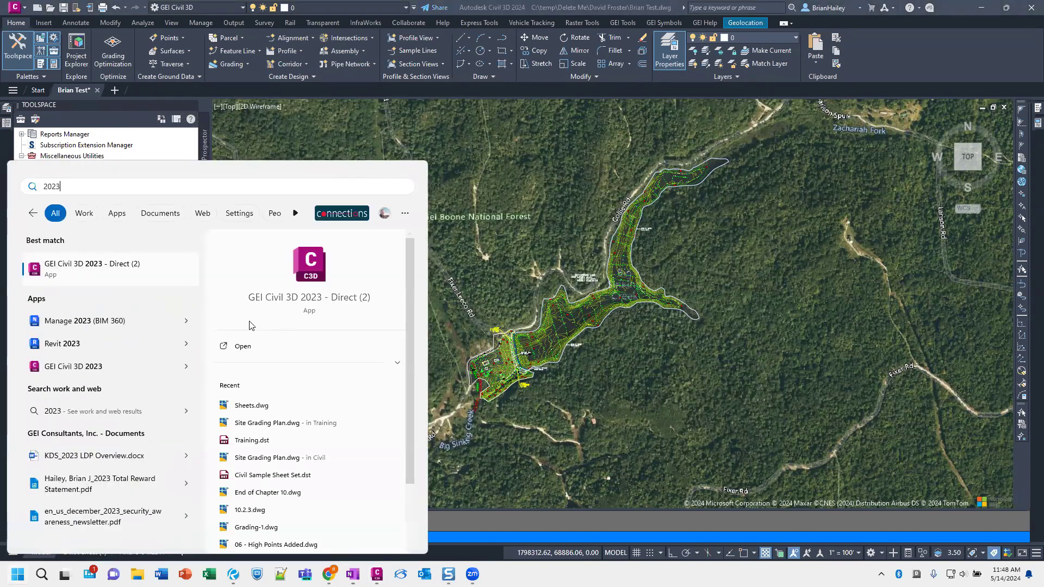
{"action": "left_click", "coordinate": [107, 277]}
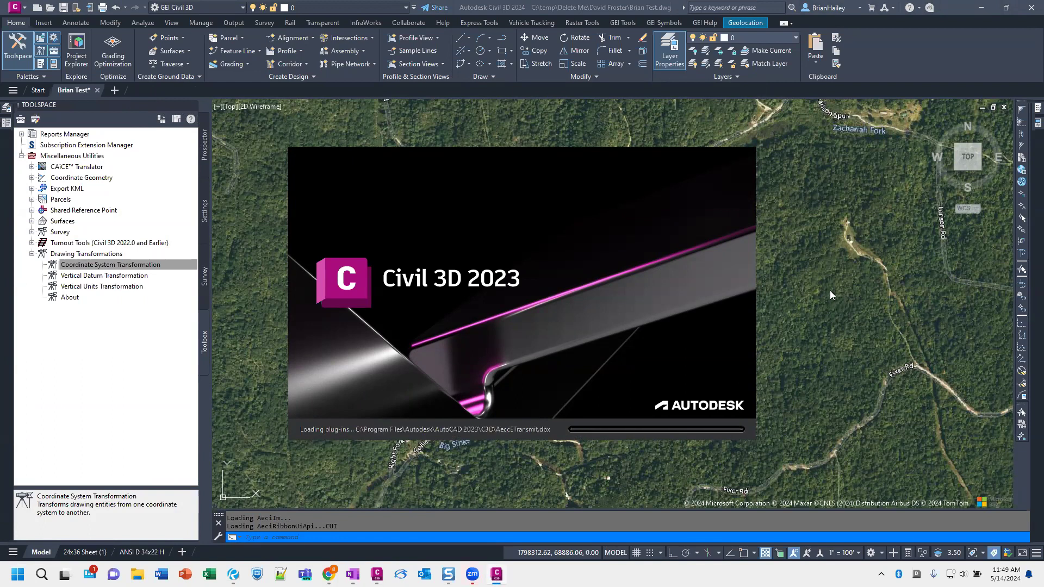
Restore the Brian C3D workspace in the 2024 session and display the Geotechnical Modeler tools
{"action": "left_click", "coordinate": [202, 7]}
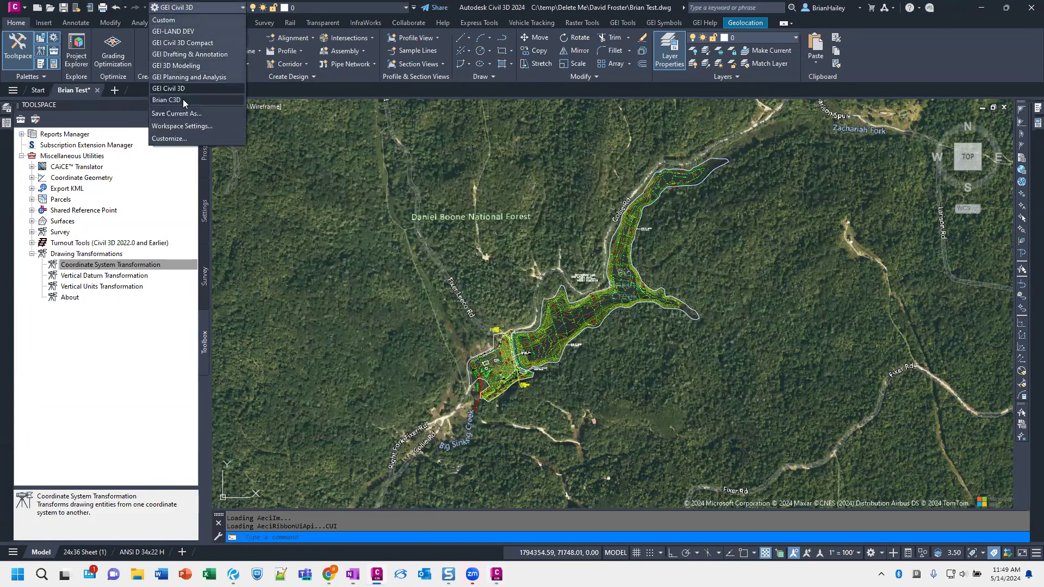
{"action": "left_click", "coordinate": [183, 100]}
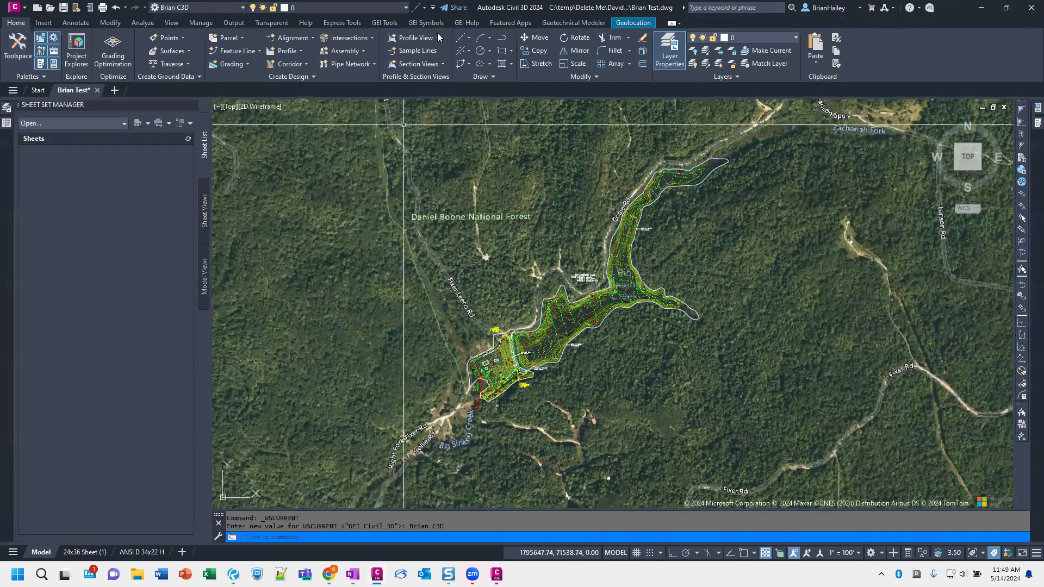
{"action": "left_click", "coordinate": [590, 23]}
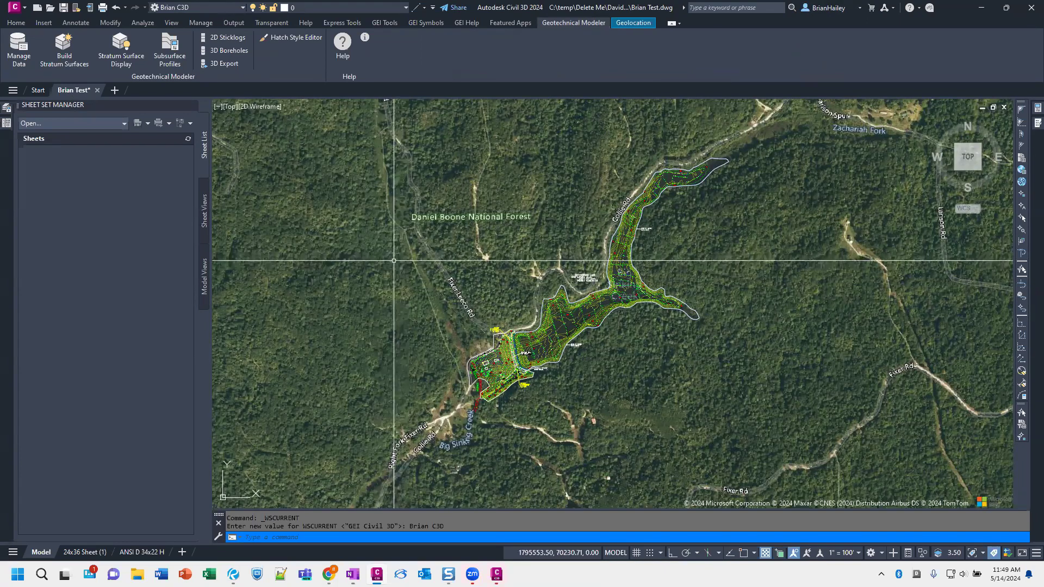
Open the Geotechnical Modeler's borehole data manager and select the Delete Me 2 project
{"action": "left_click", "coordinate": [21, 52]}
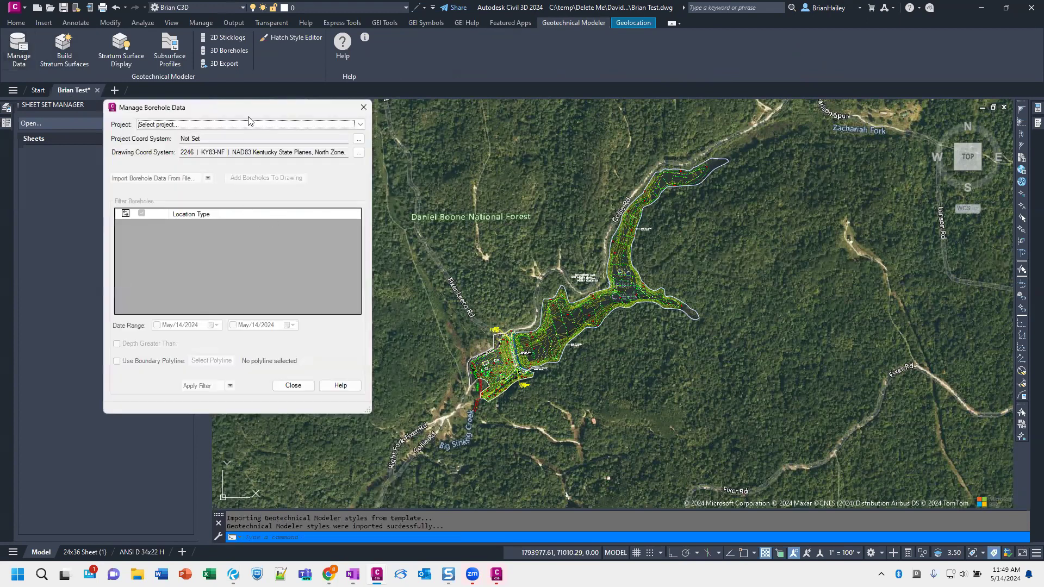
{"action": "left_click", "coordinate": [466, 136]}
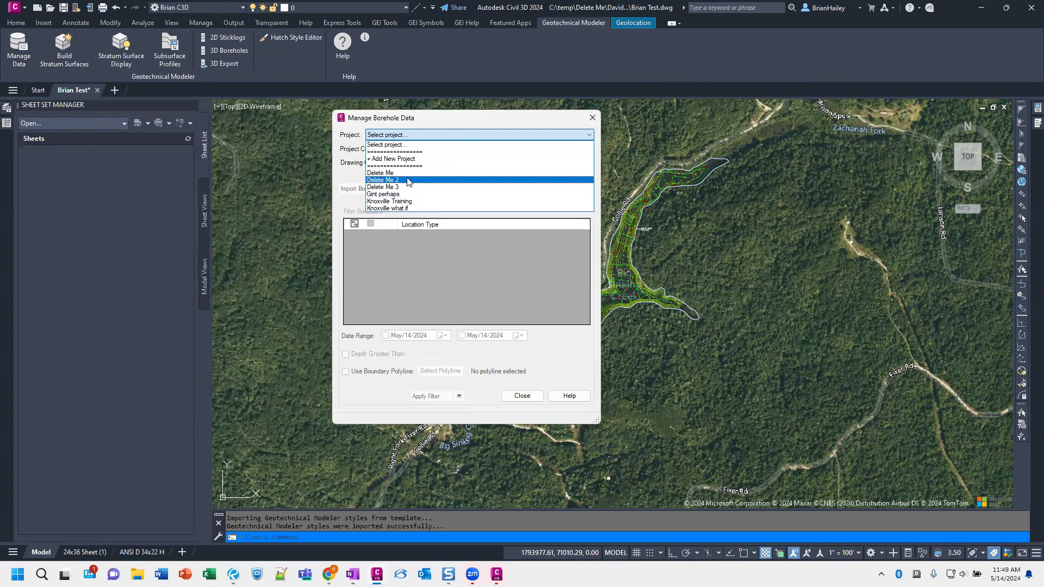
{"action": "left_click", "coordinate": [408, 180]}
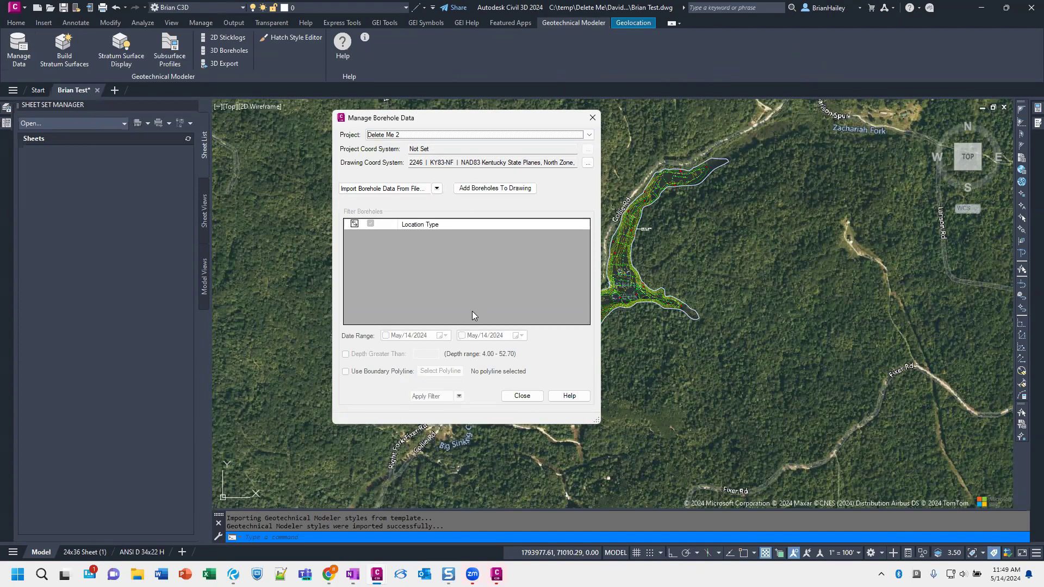
Check the borehole data import formats and the CSV file selection, leaving without importing a file
{"action": "left_click", "coordinate": [437, 189]}
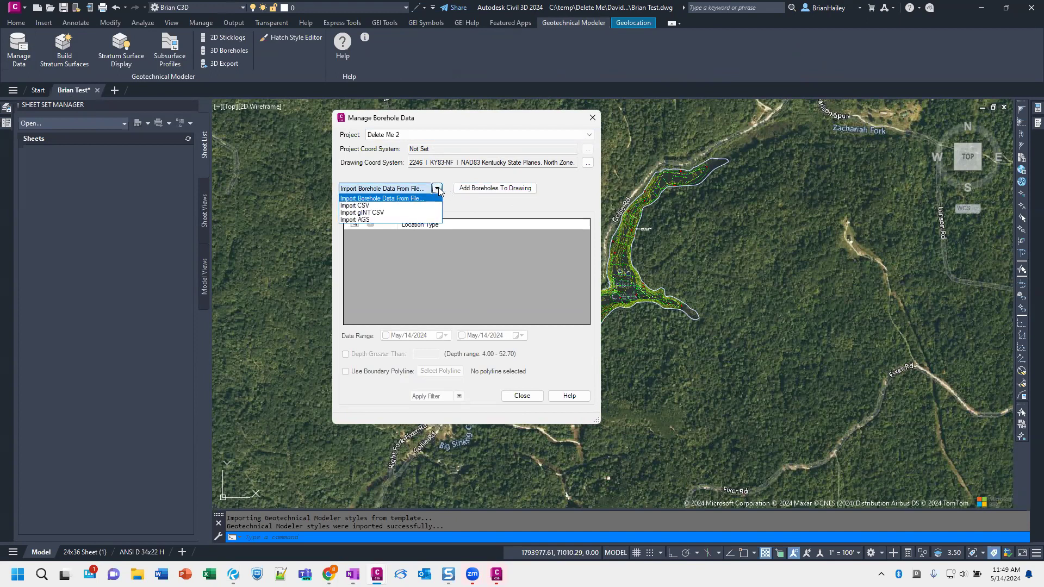
{"action": "left_click", "coordinate": [381, 207]}
{"action": "left_click", "coordinate": [381, 207]}
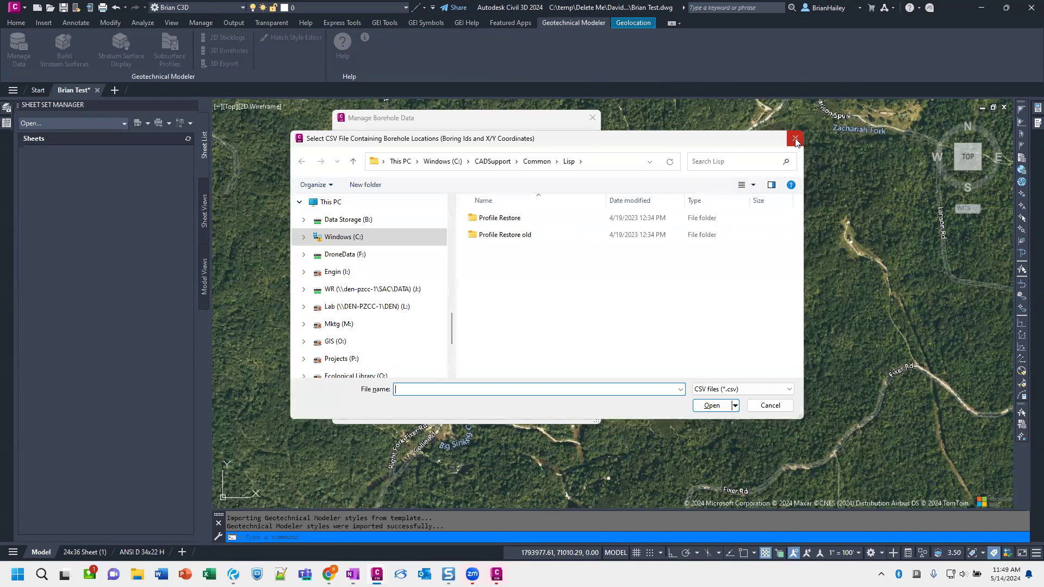
{"action": "left_click", "coordinate": [795, 138]}
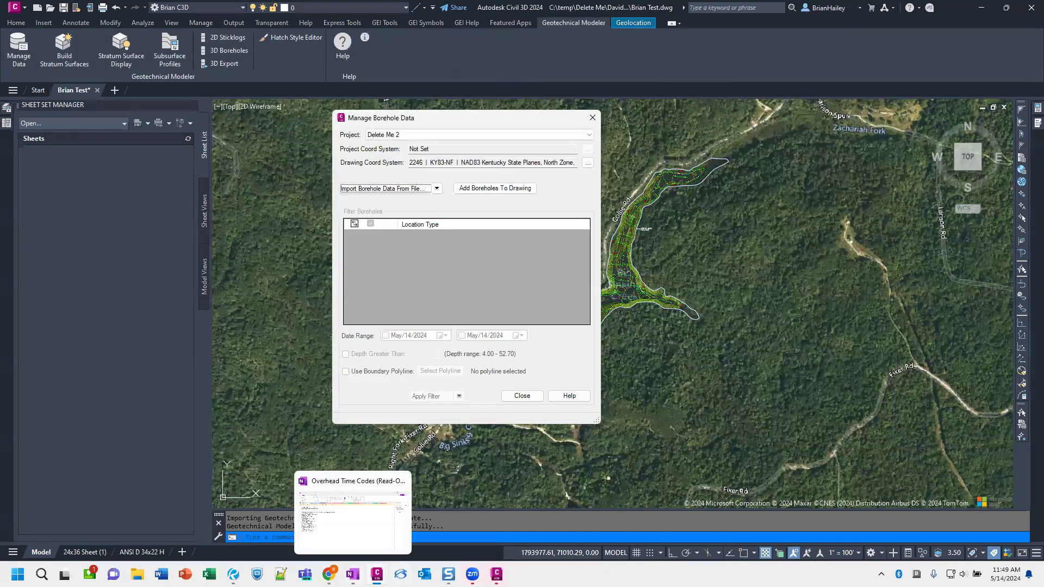
Switch to OneNote and review the Geotechnical Module notes on the columns and example rows of Location Details.csv and Field Geological Descriptions.csv
{"action": "left_click", "coordinate": [353, 574]}
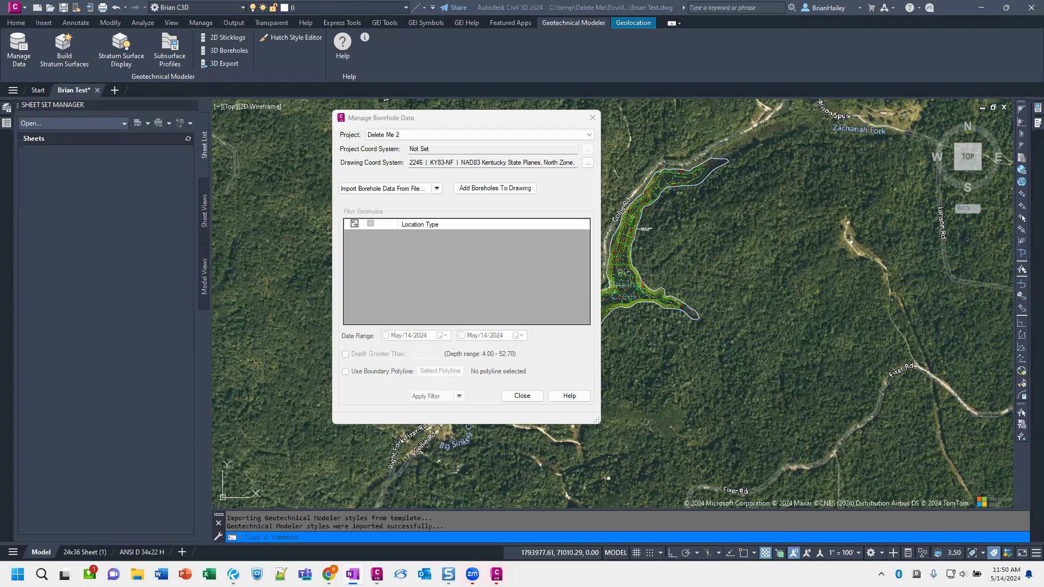
{"action": "scroll", "coordinate": [596, 243], "scroll_direction": "up", "scroll_amount": 10}
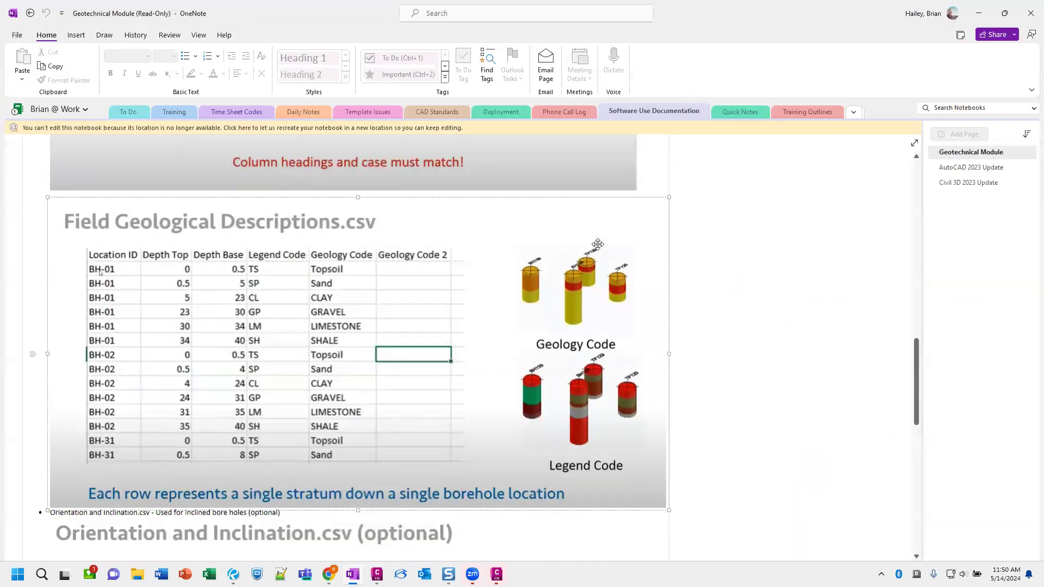
{"action": "scroll", "coordinate": [556, 281], "scroll_direction": "up", "scroll_amount": 1}
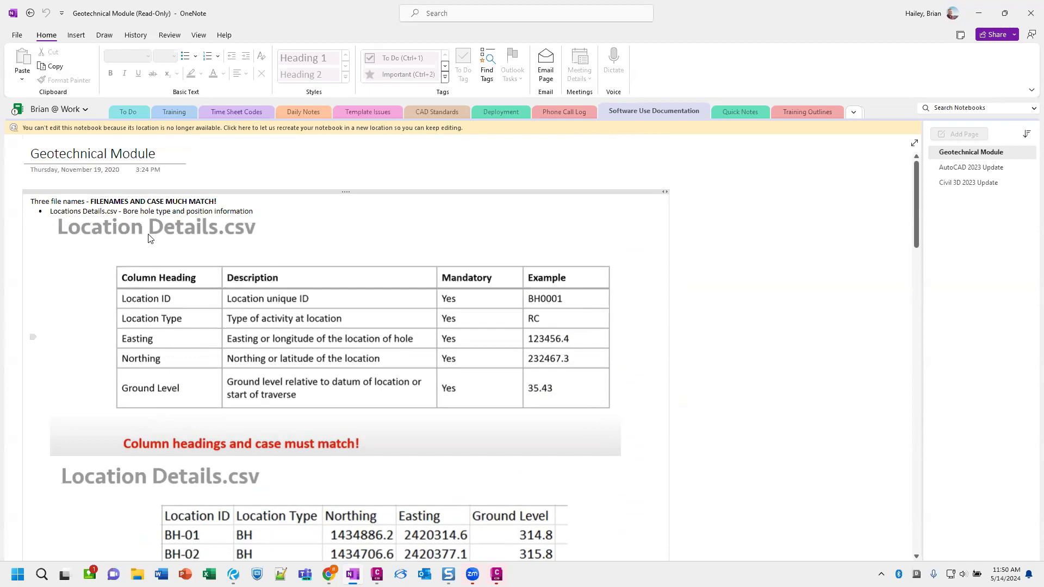
{"action": "scroll", "coordinate": [307, 313], "scroll_direction": "down", "scroll_amount": 2}
{"action": "scroll", "coordinate": [307, 312], "scroll_direction": "down", "scroll_amount": 4}
{"action": "scroll", "coordinate": [196, 312], "scroll_direction": "up", "scroll_amount": 5}
{"action": "scroll", "coordinate": [210, 343], "scroll_direction": "down", "scroll_amount": 7}
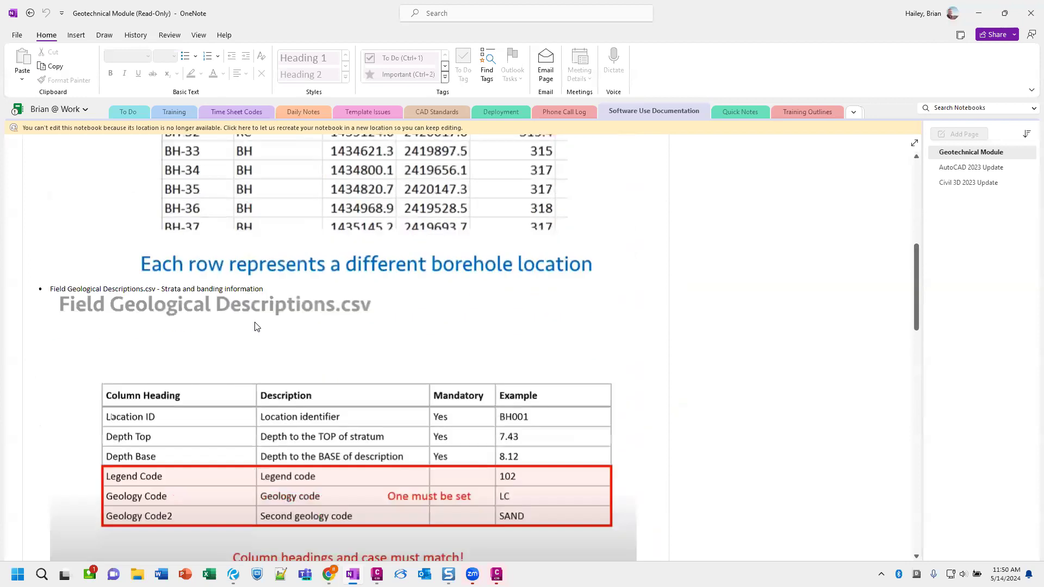
{"action": "scroll", "coordinate": [256, 326], "scroll_direction": "down", "scroll_amount": 1}
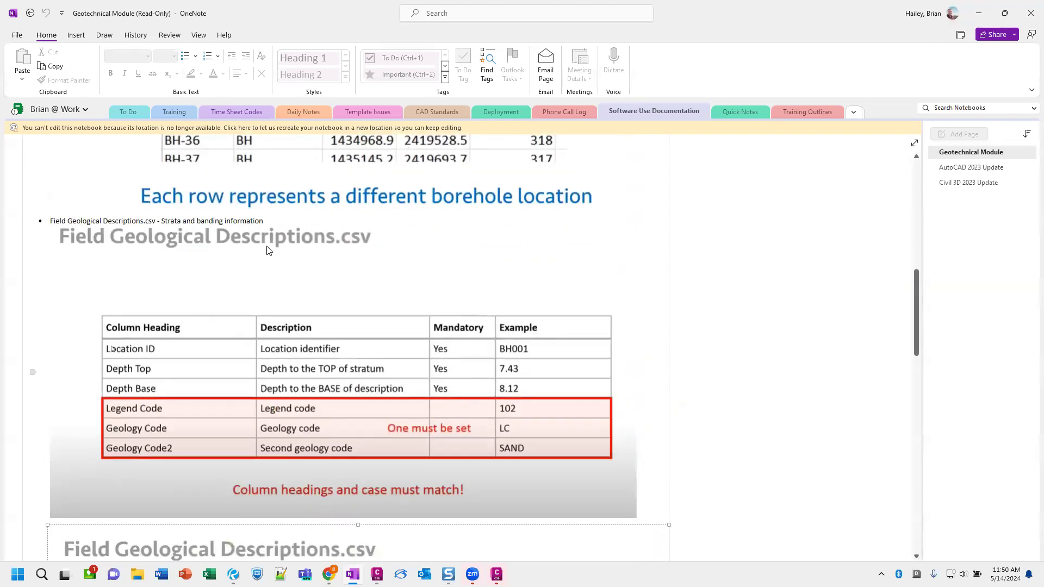
{"action": "scroll", "coordinate": [267, 250], "scroll_direction": "down", "scroll_amount": 6}
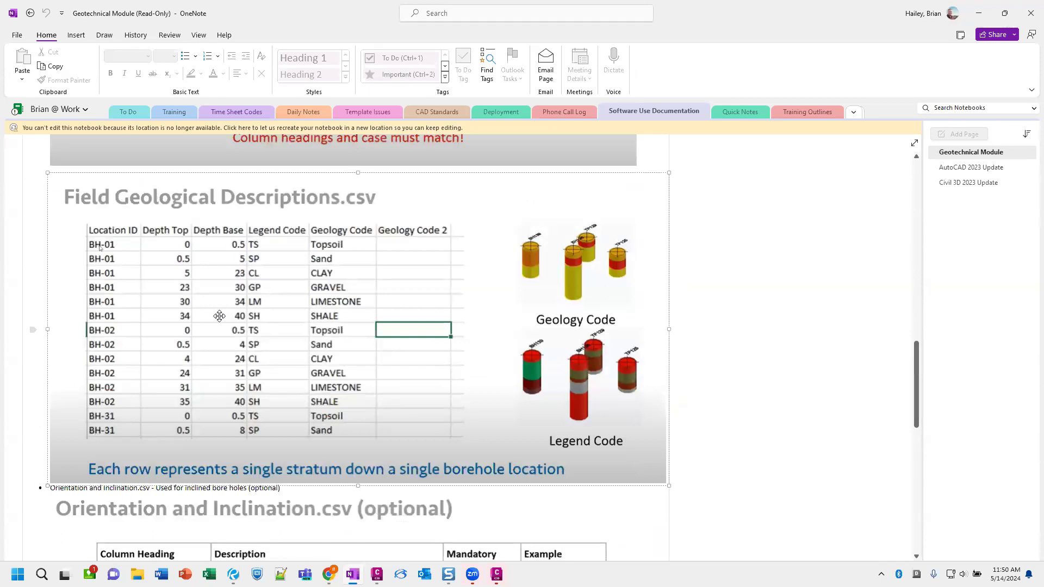
{"action": "scroll", "coordinate": [103, 299], "scroll_direction": "up", "scroll_amount": 15}
{"action": "scroll", "coordinate": [240, 296], "scroll_direction": "down", "scroll_amount": 6}
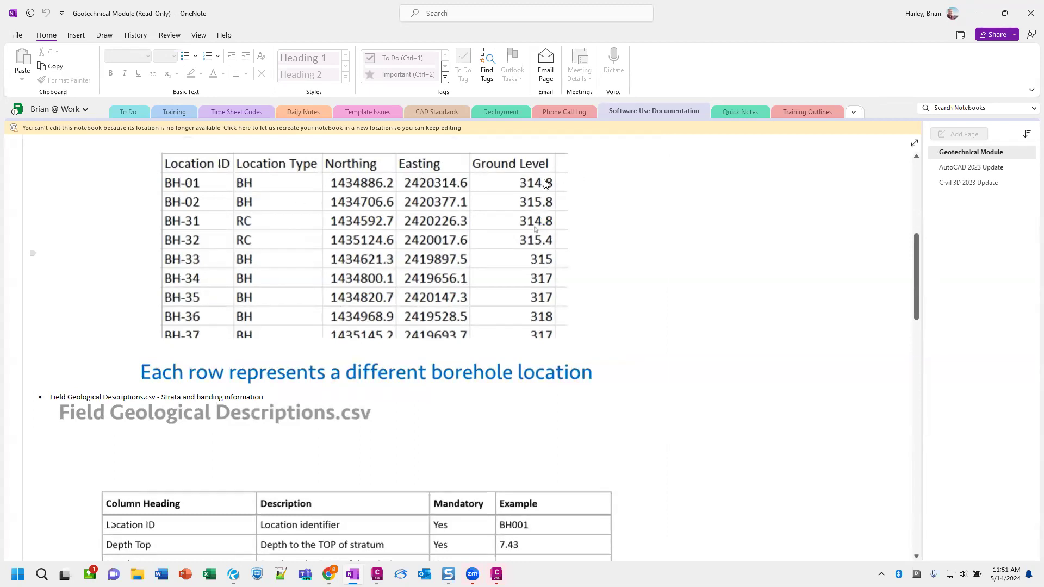
{"action": "scroll", "coordinate": [494, 235], "scroll_direction": "down", "scroll_amount": 10}
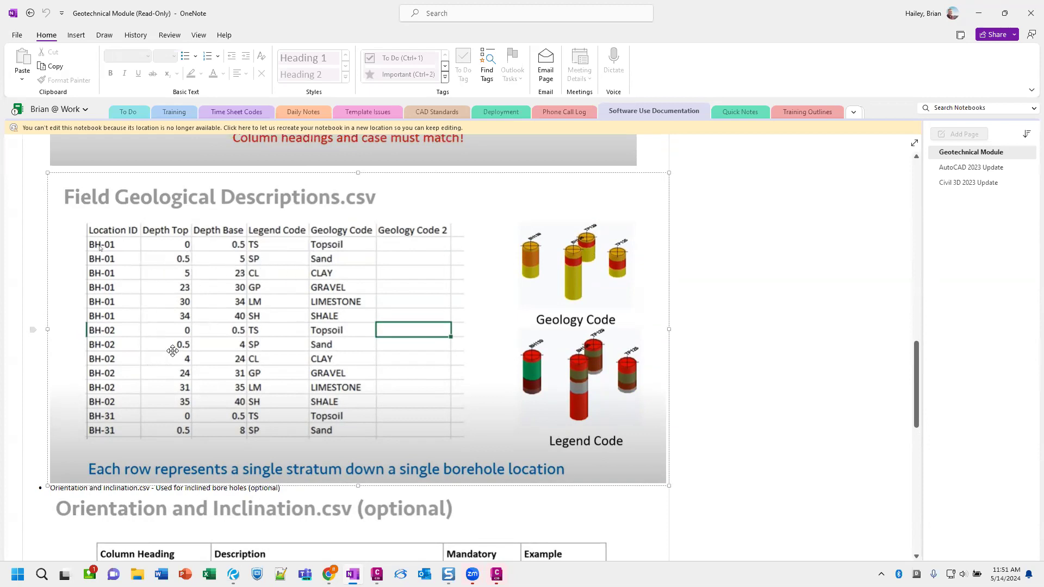
Review the optional Orientation and Inclination.csv columns, examples and diagrams in the notes, then return to the borehole data manager in Civil 3D
{"action": "scroll", "coordinate": [211, 361], "scroll_direction": "down", "scroll_amount": 7}
{"action": "scroll", "coordinate": [211, 362], "scroll_direction": "down", "scroll_amount": 4}
{"action": "scroll", "coordinate": [209, 362], "scroll_direction": "up", "scroll_amount": 5}
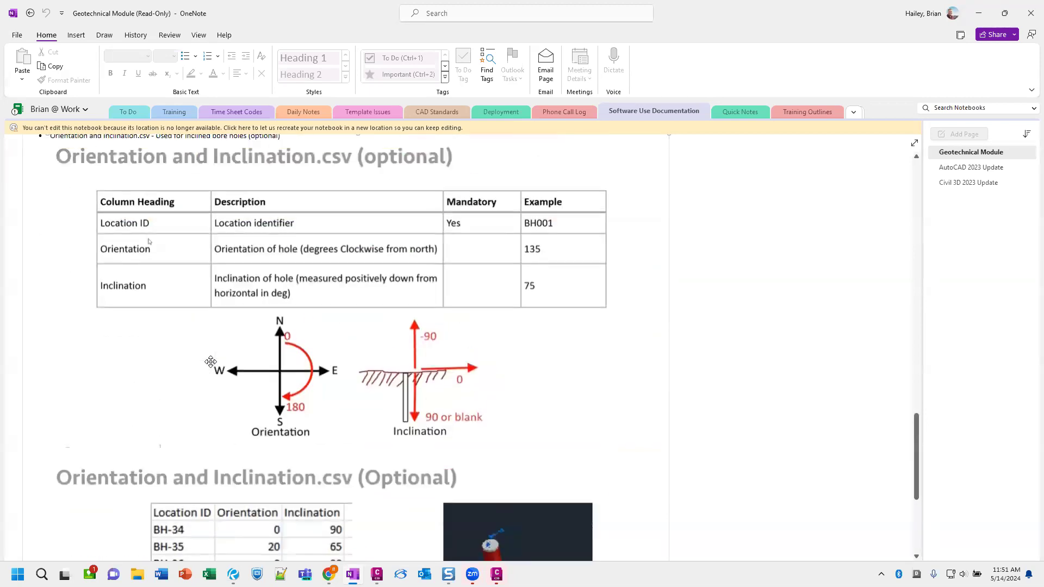
{"action": "scroll", "coordinate": [212, 364], "scroll_direction": "down", "scroll_amount": 5}
{"action": "scroll", "coordinate": [217, 373], "scroll_direction": "down", "scroll_amount": 2}
{"action": "scroll", "coordinate": [239, 367], "scroll_direction": "up", "scroll_amount": 5}
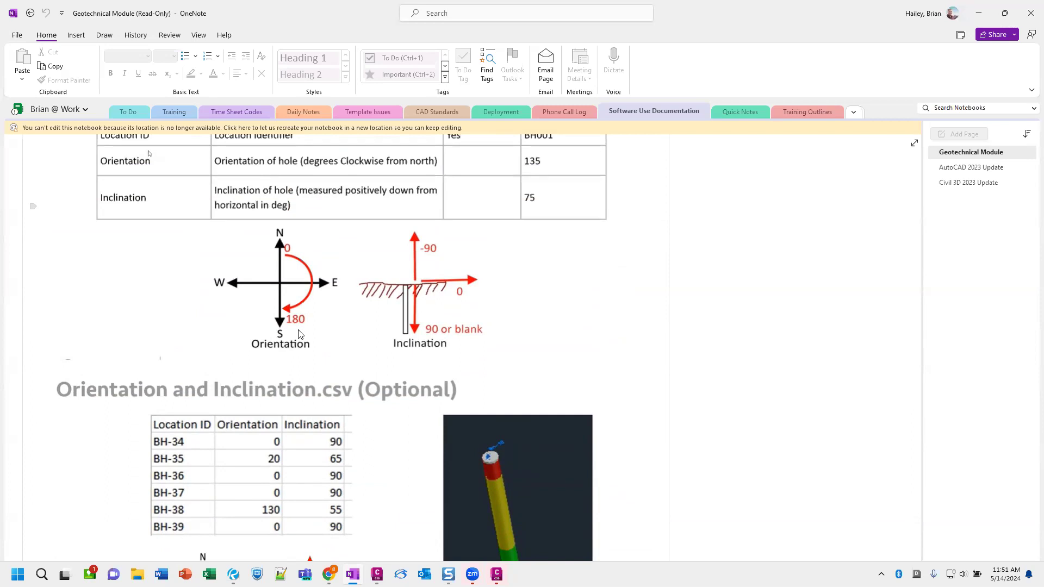
{"action": "scroll", "coordinate": [298, 333], "scroll_direction": "down", "scroll_amount": 5}
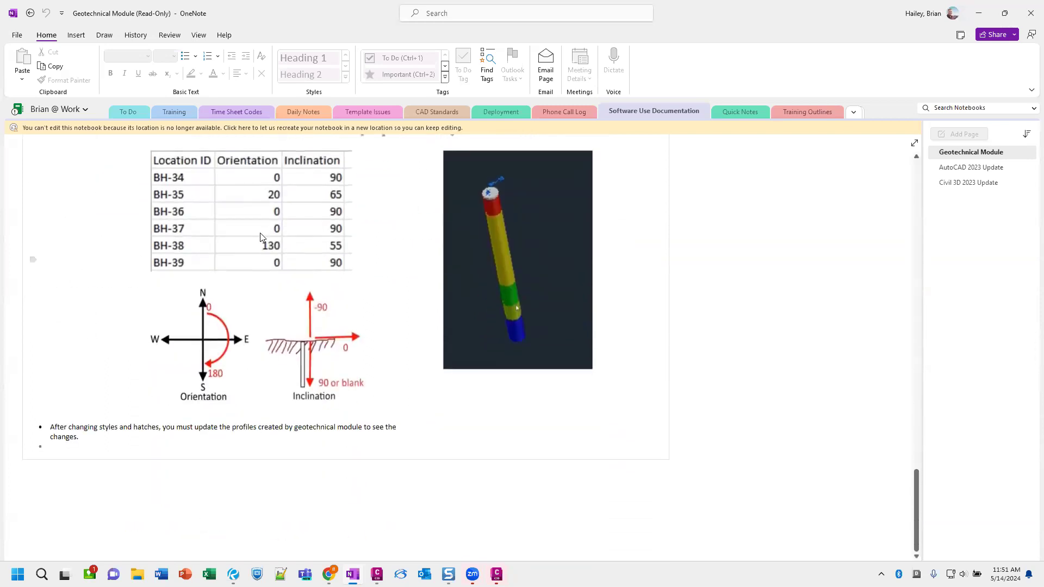
{"action": "scroll", "coordinate": [195, 239], "scroll_direction": "up", "scroll_amount": 2}
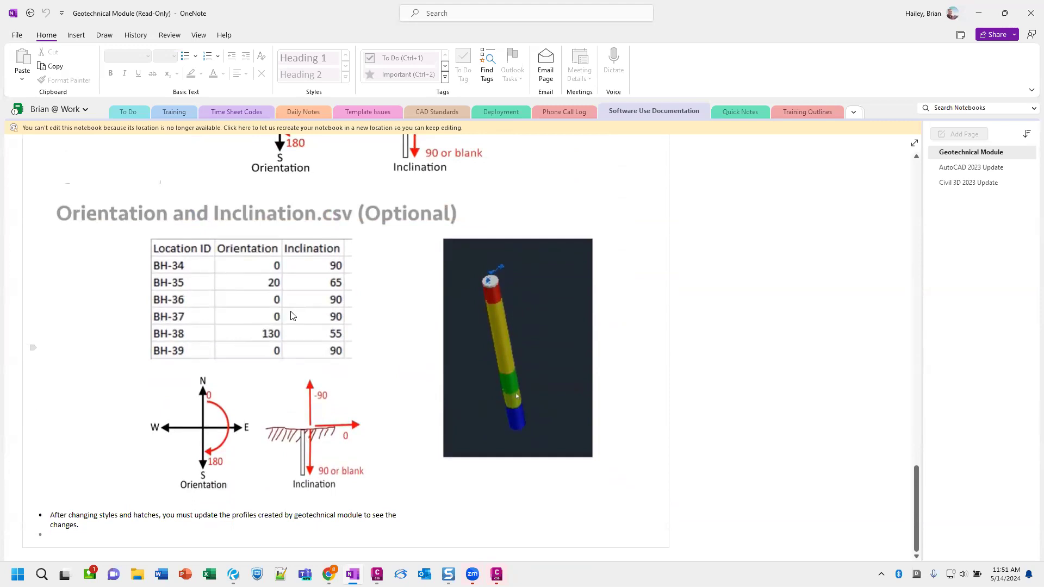
{"action": "scroll", "coordinate": [292, 315], "scroll_direction": "down", "scroll_amount": 5}
{"action": "scroll", "coordinate": [289, 317], "scroll_direction": "up", "scroll_amount": 10}
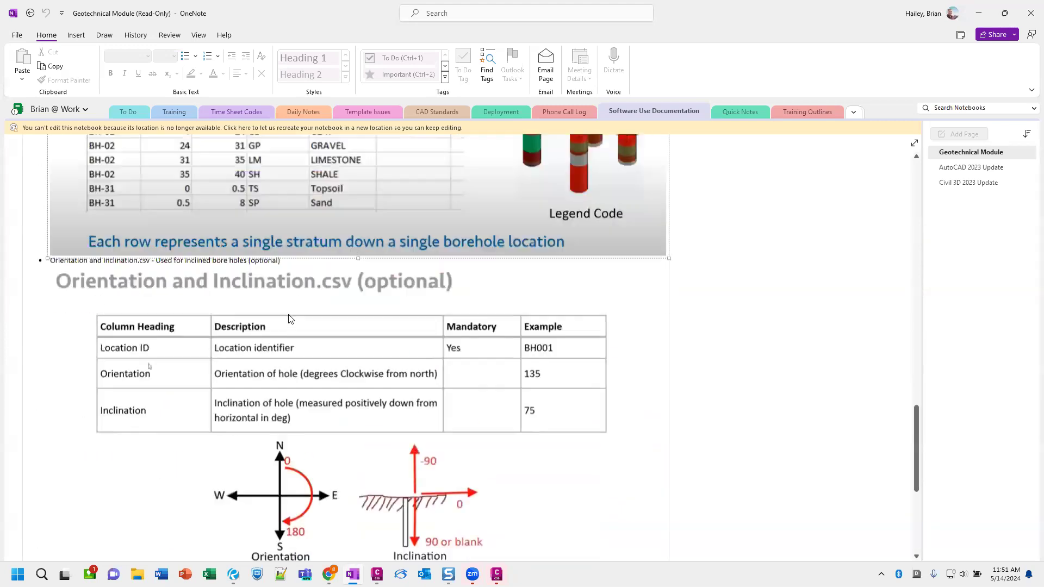
{"action": "scroll", "coordinate": [289, 315], "scroll_direction": "up", "scroll_amount": 7}
{"action": "left_click", "coordinate": [978, 13]}
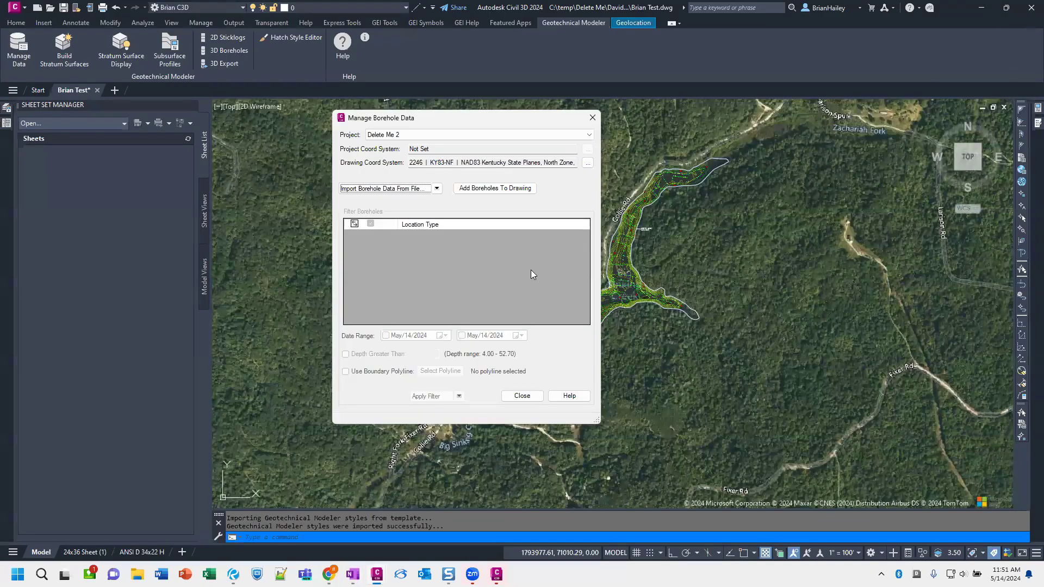
Try to choose the Knoxville Training project for the Brian Test drawing and dismiss the customization file message in Civil 3D 2023
{"action": "left_click", "coordinate": [411, 136]}
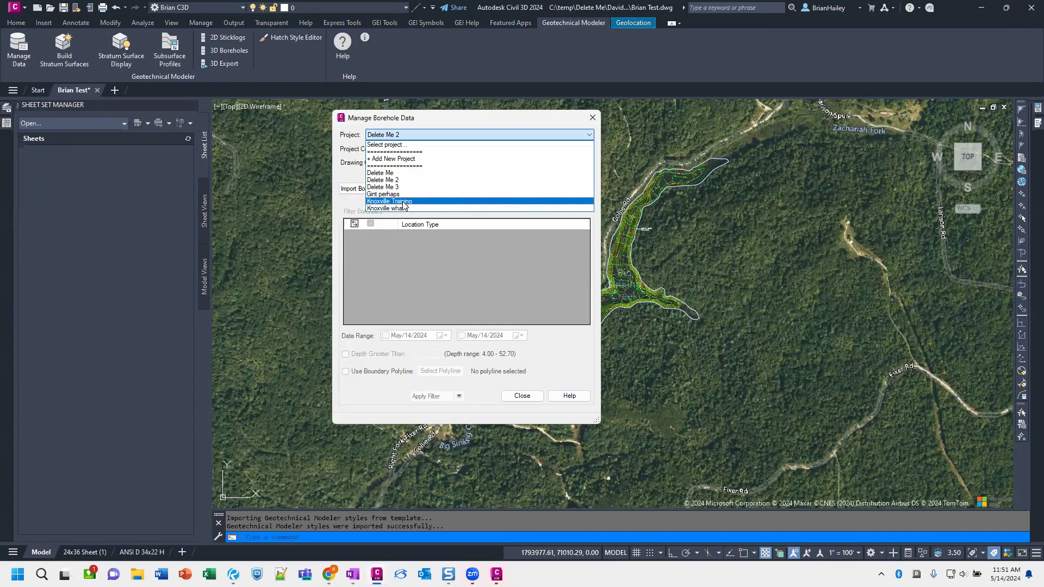
{"action": "left_click", "coordinate": [403, 202]}
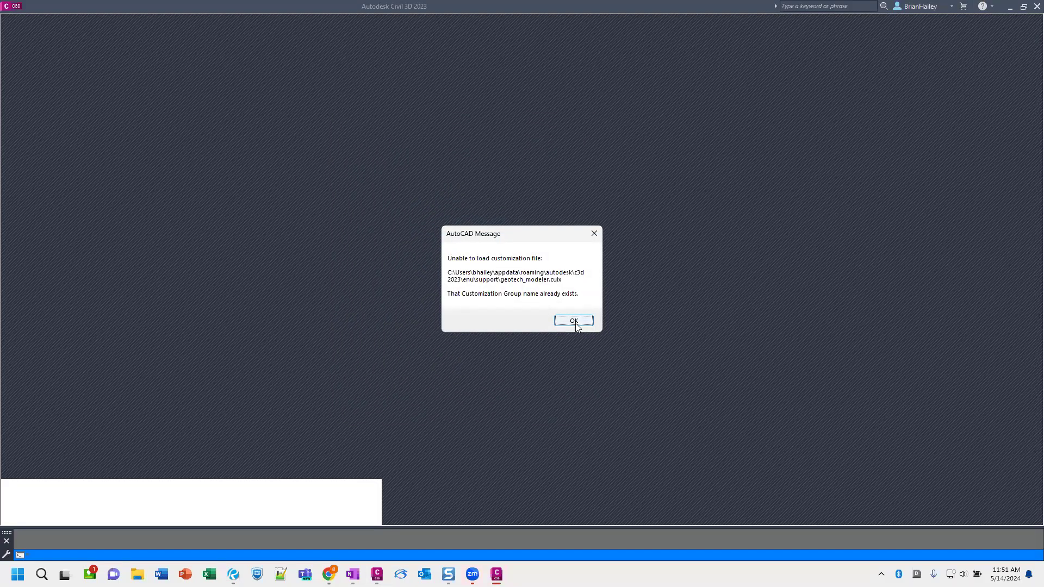
{"action": "left_click", "coordinate": [575, 323]}
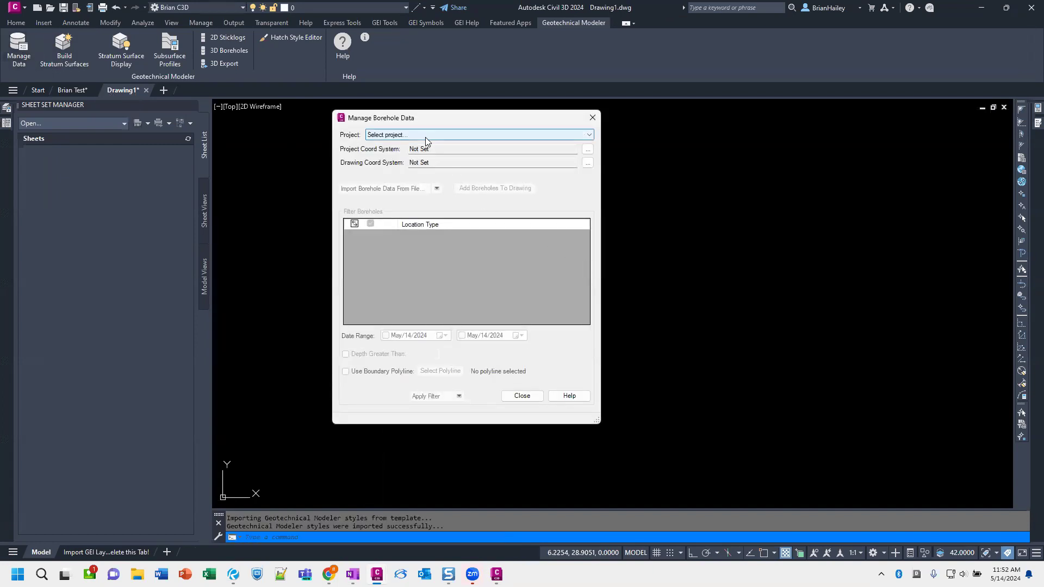
Select the Knoxville Training project for Drawing1 in the borehole data manager, close it and try to open the 2D Sticklogs tool
{"action": "left_click", "coordinate": [426, 136]}
{"action": "left_click", "coordinate": [423, 208]}
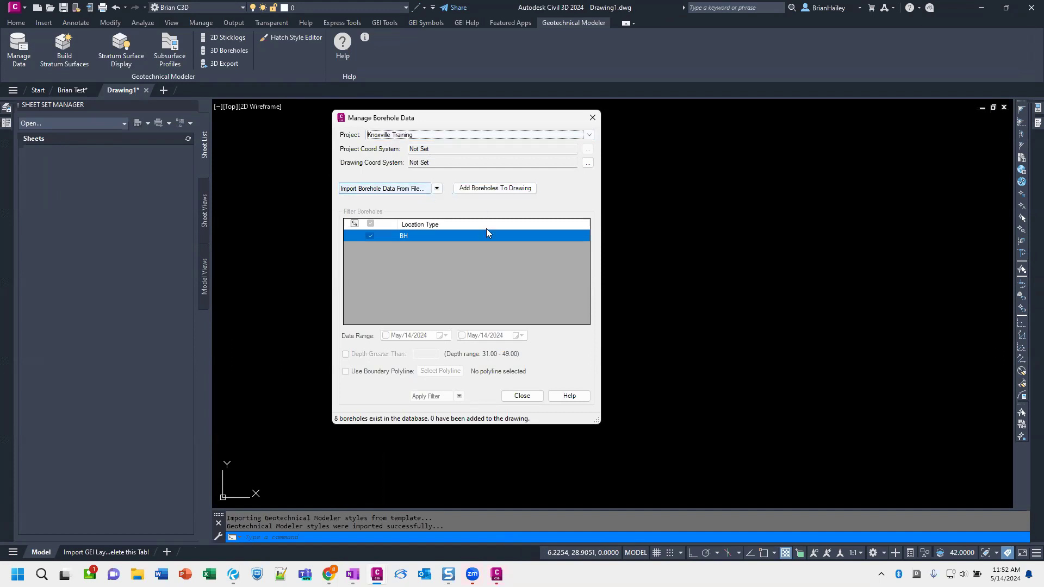
{"action": "left_click", "coordinate": [522, 396]}
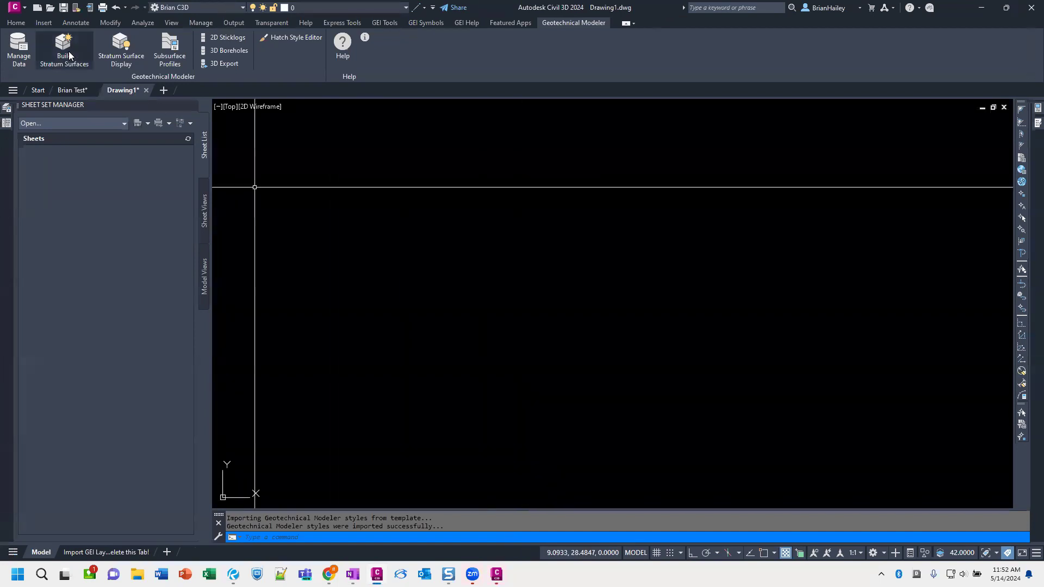
{"action": "left_click", "coordinate": [216, 38]}
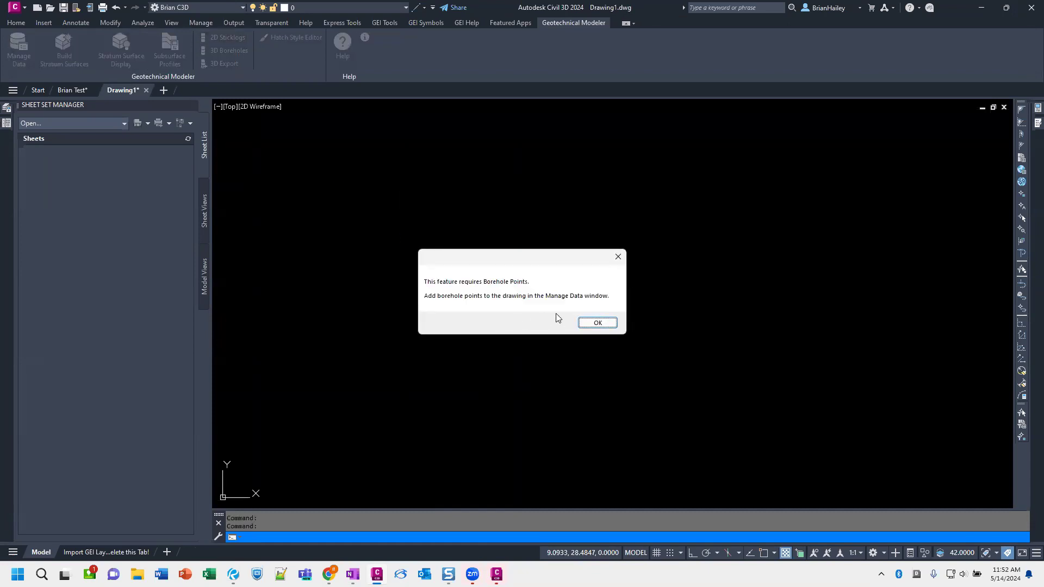
{"action": "left_click", "coordinate": [597, 323]}
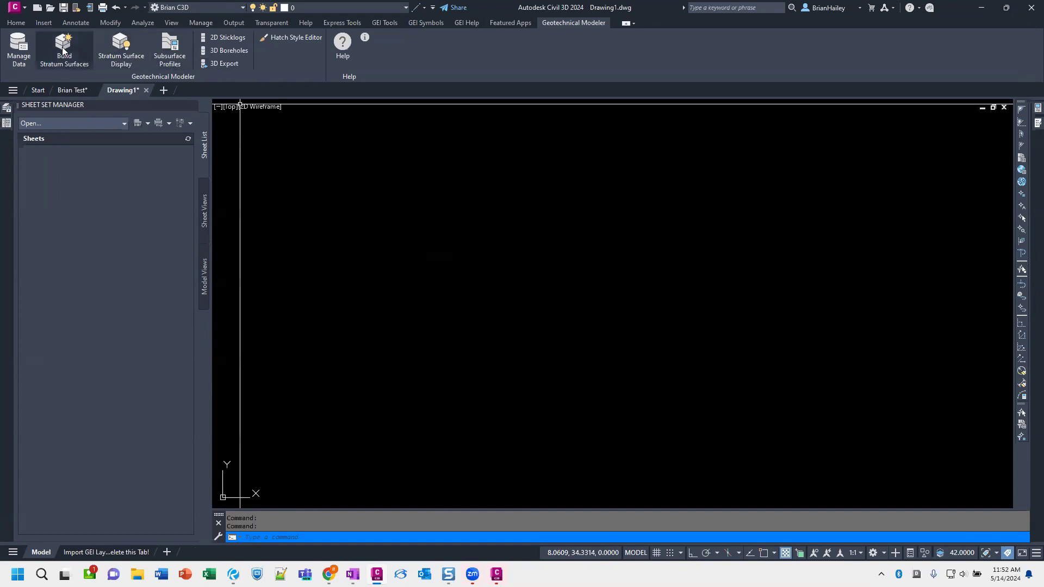
Add the Knoxville Training project's BH boreholes to Drawing1 from the borehole data manager
{"action": "left_click", "coordinate": [19, 49]}
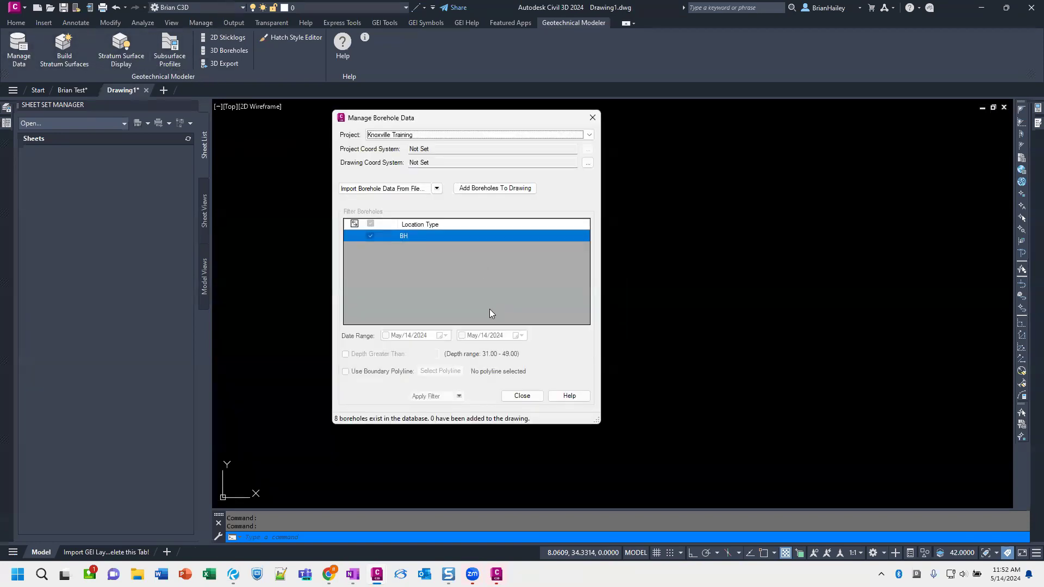
{"action": "left_click", "coordinate": [487, 190]}
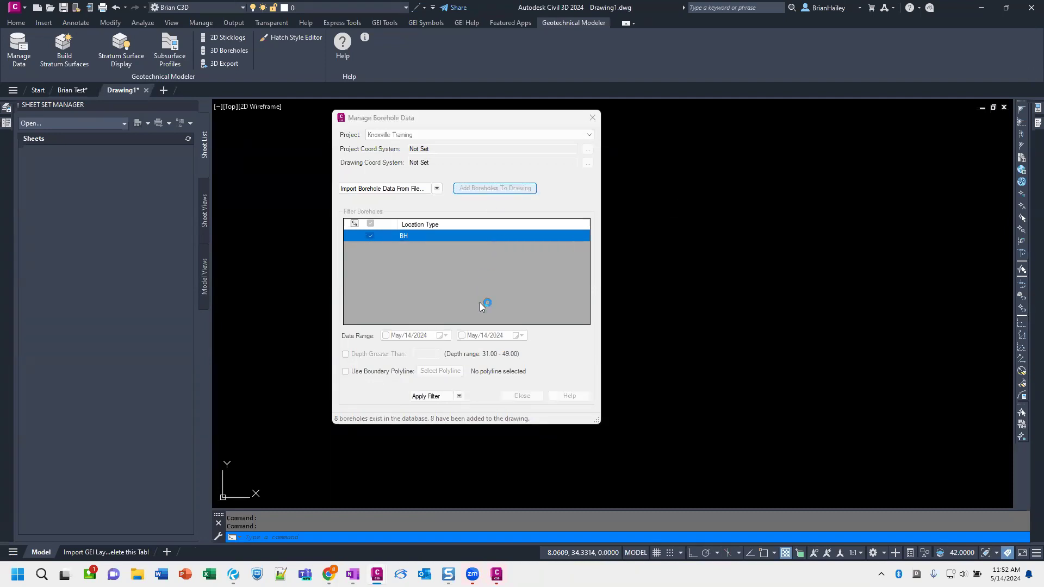
{"action": "left_click", "coordinate": [463, 311]}
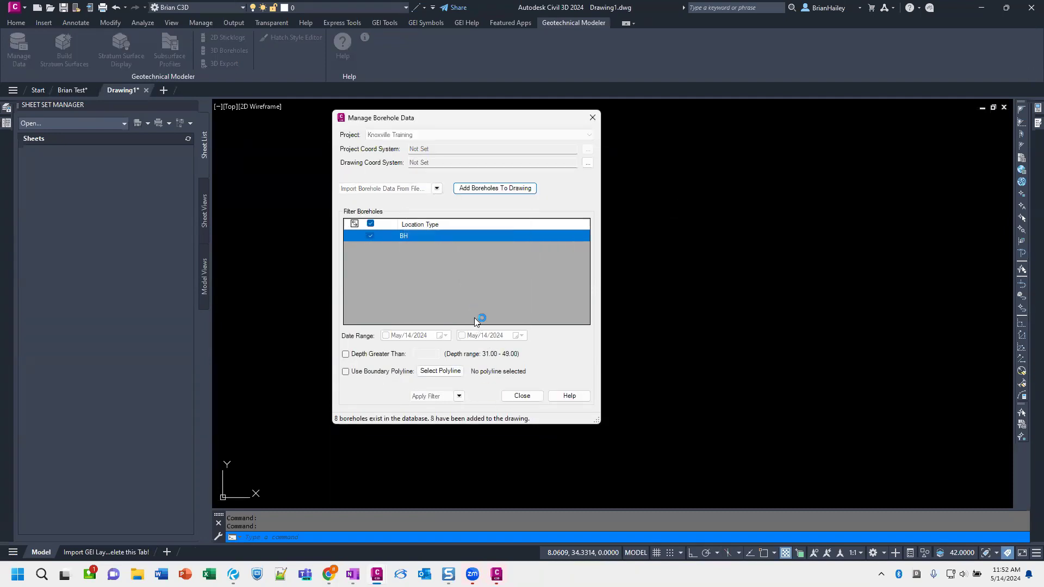
{"action": "left_click", "coordinate": [522, 396]}
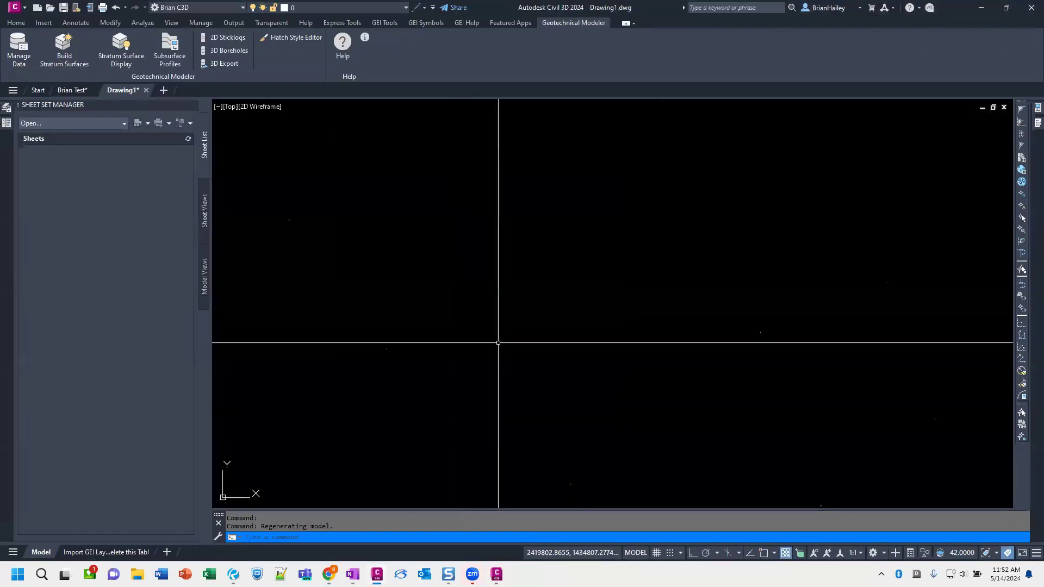
Select all the borehole points with a crossing window to check where they lie, and clear the selection
{"action": "left_click", "coordinate": [785, 468]}
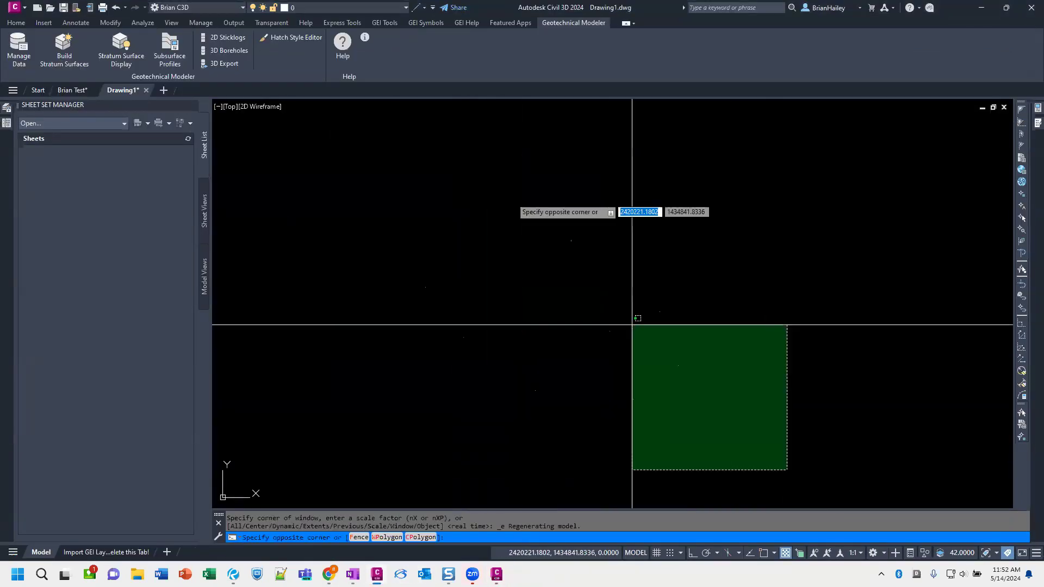
{"action": "left_click", "coordinate": [385, 303]}
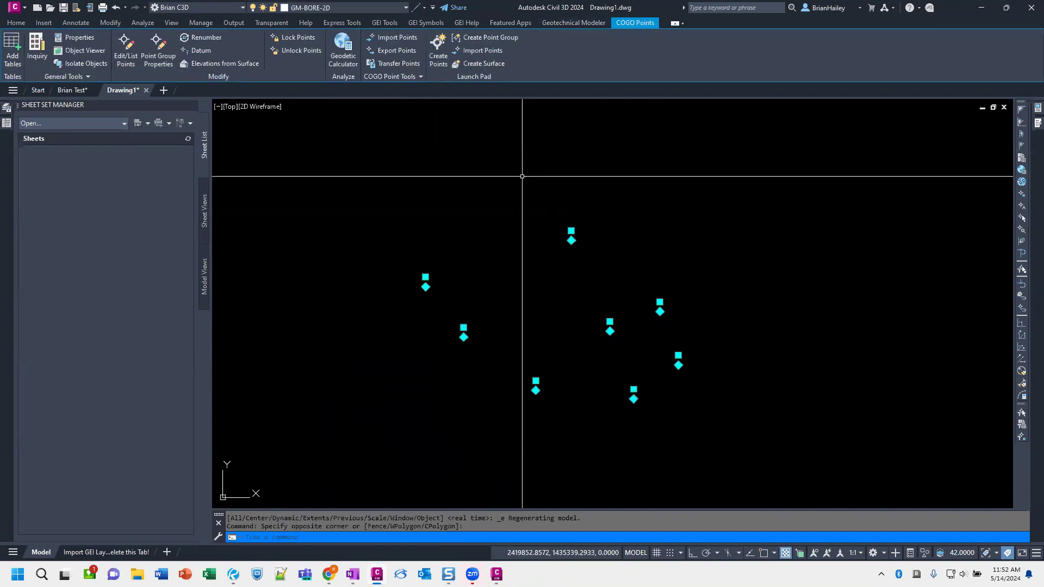
{"action": "key", "text": "Escape"}
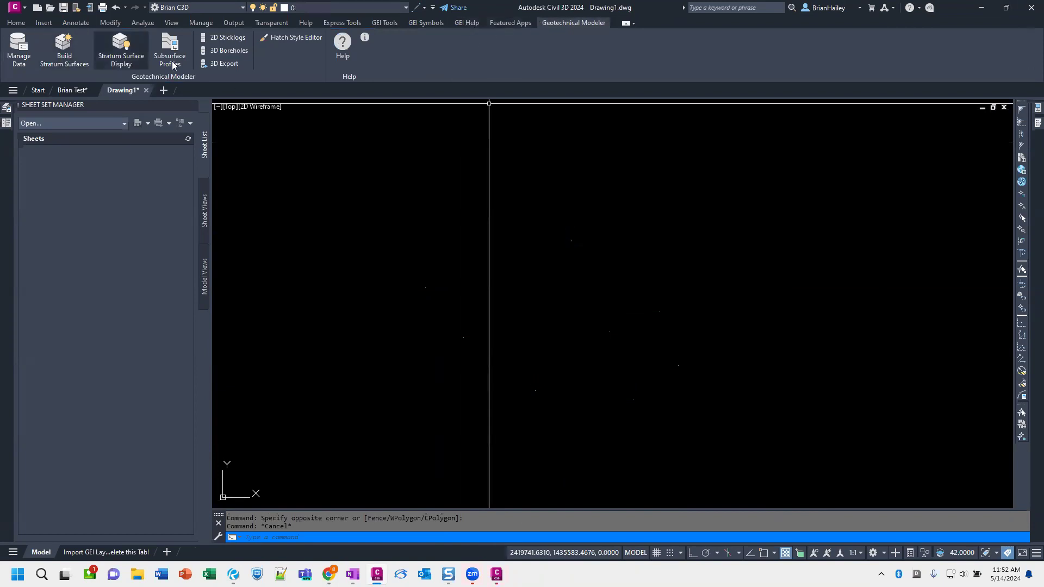
Create 2D sticklogs from the LegendCode field with a 0.2 inch width and 0.05 inch depth and geology labels
{"action": "left_click", "coordinate": [217, 37]}
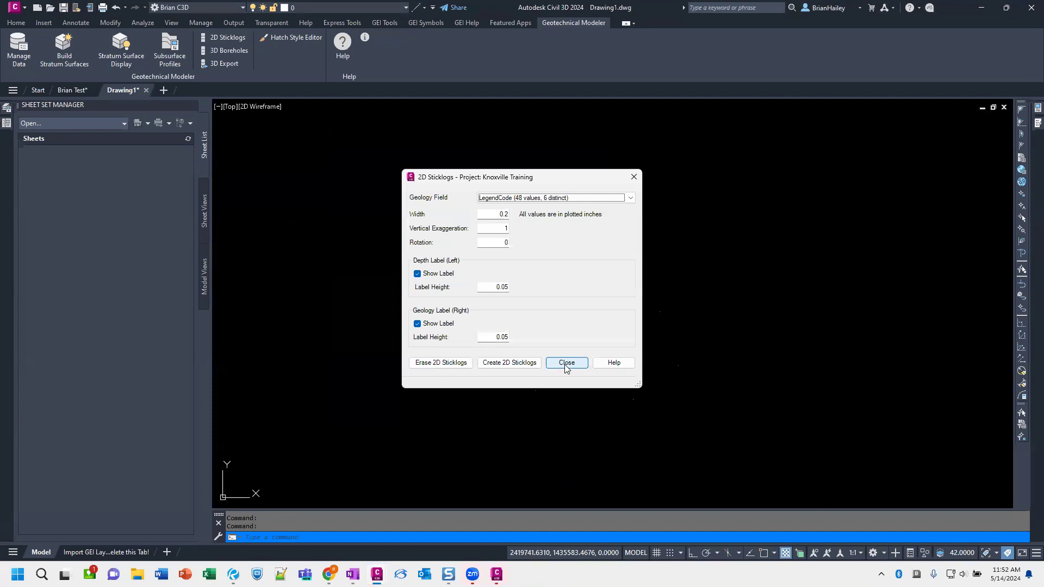
{"action": "left_click", "coordinate": [497, 364]}
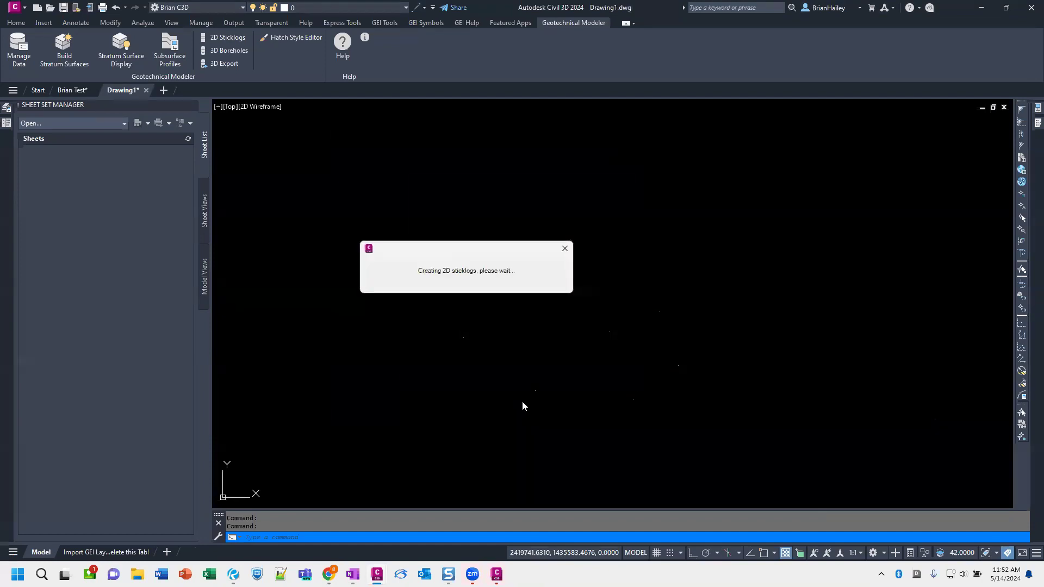
{"action": "left_click", "coordinate": [566, 361]}
Set the drawing's annotation scale to 1" = 30'
{"action": "scroll", "coordinate": [673, 319], "scroll_direction": "up", "scroll_amount": 10}
{"action": "middle_click_drag", "start_coordinate": [650, 279], "coordinate": [627, 335]}
{"action": "scroll", "coordinate": [619, 326], "scroll_direction": "down", "scroll_amount": 3}
{"action": "left_click", "coordinate": [853, 552]}
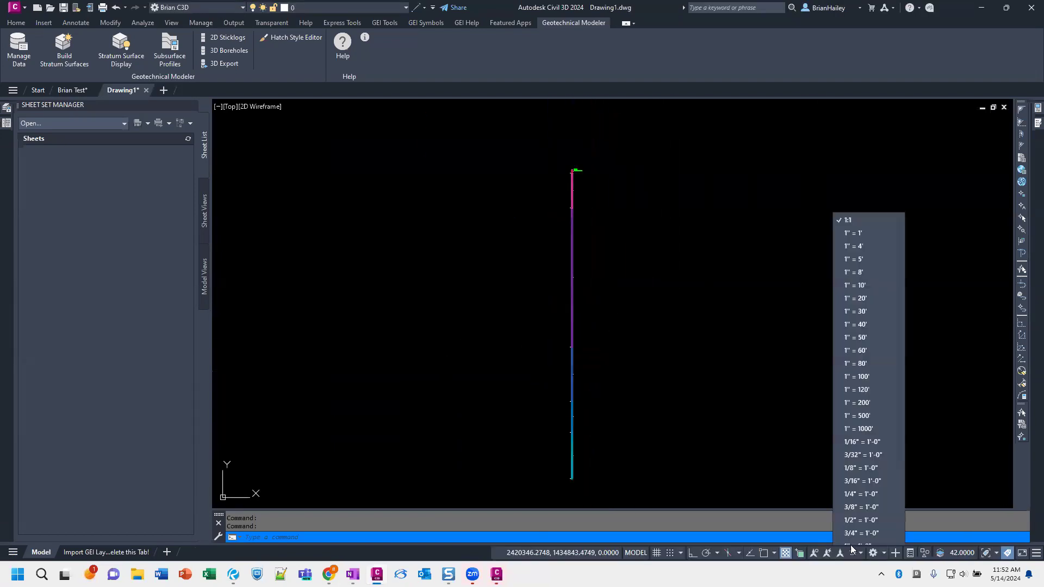
{"action": "left_click", "coordinate": [860, 304]}
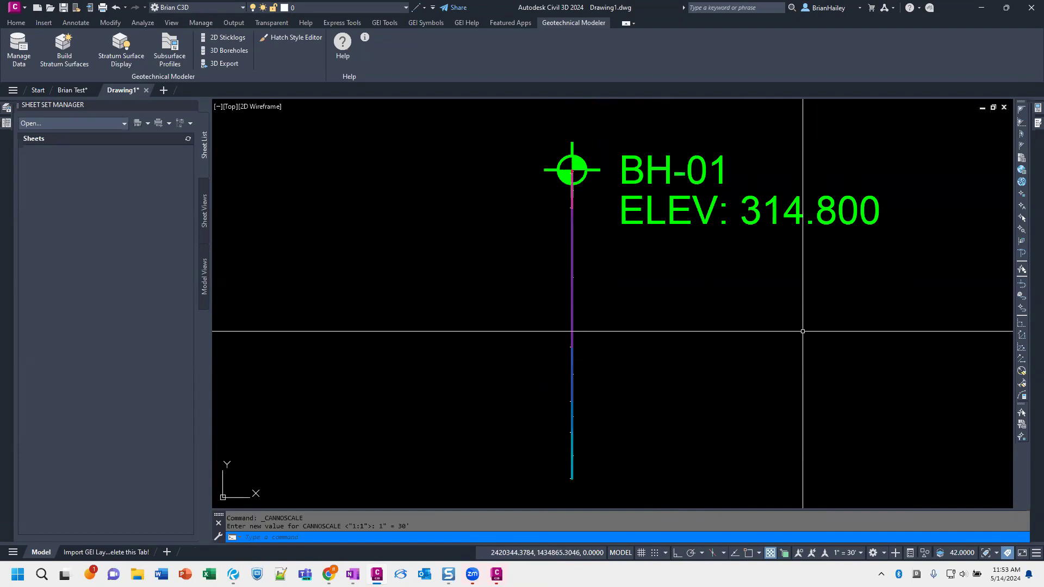
Erase the existing 2D sticklogs and recreate them from the LegendCode field at the current annotation scale
{"action": "left_click", "coordinate": [18, 52]}
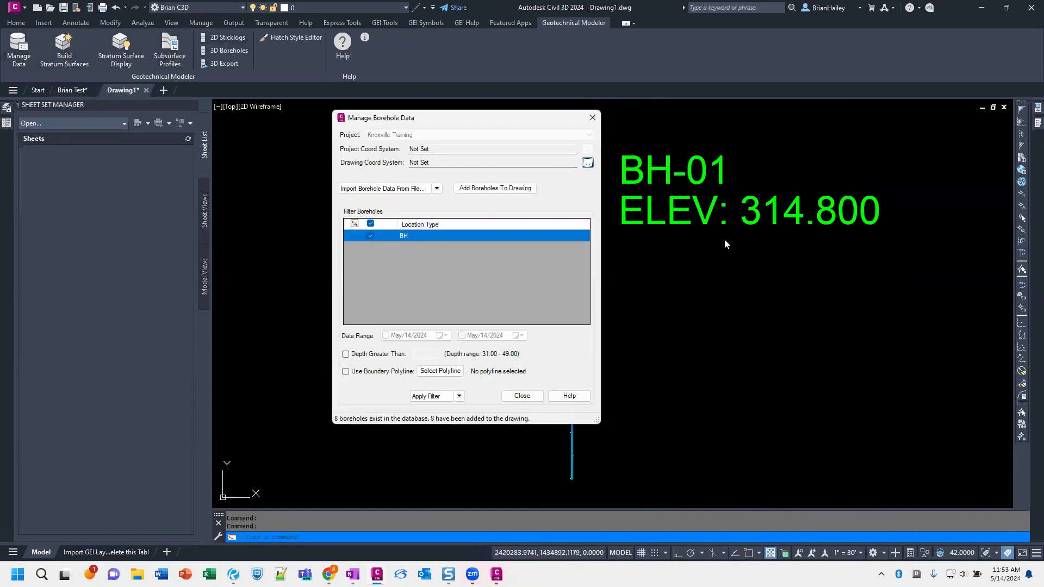
{"action": "left_click", "coordinate": [522, 396]}
{"action": "left_click", "coordinate": [228, 40]}
{"action": "left_click", "coordinate": [455, 365]}
{"action": "left_click", "coordinate": [495, 364]}
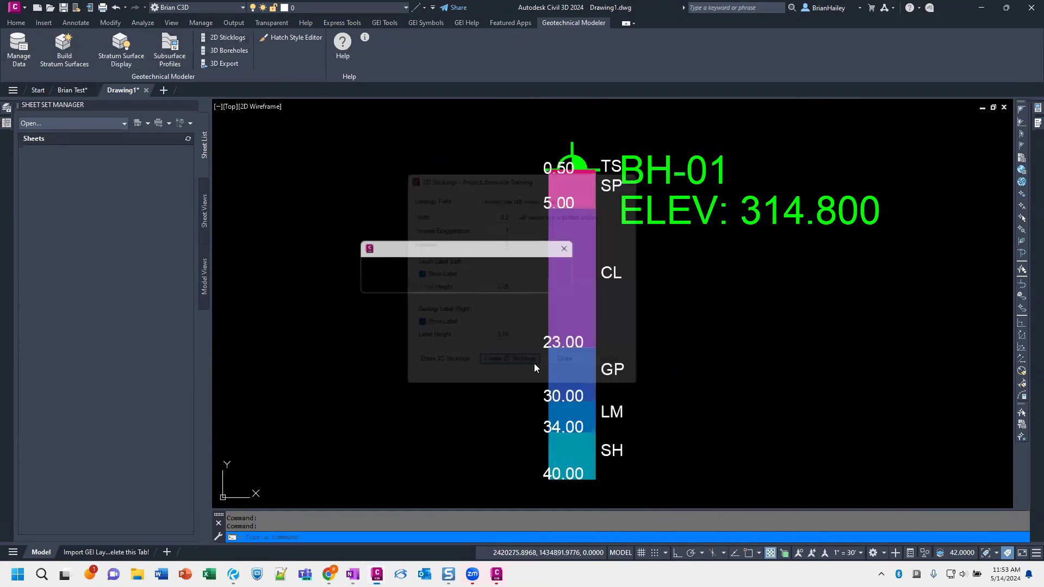
{"action": "left_click", "coordinate": [567, 363]}
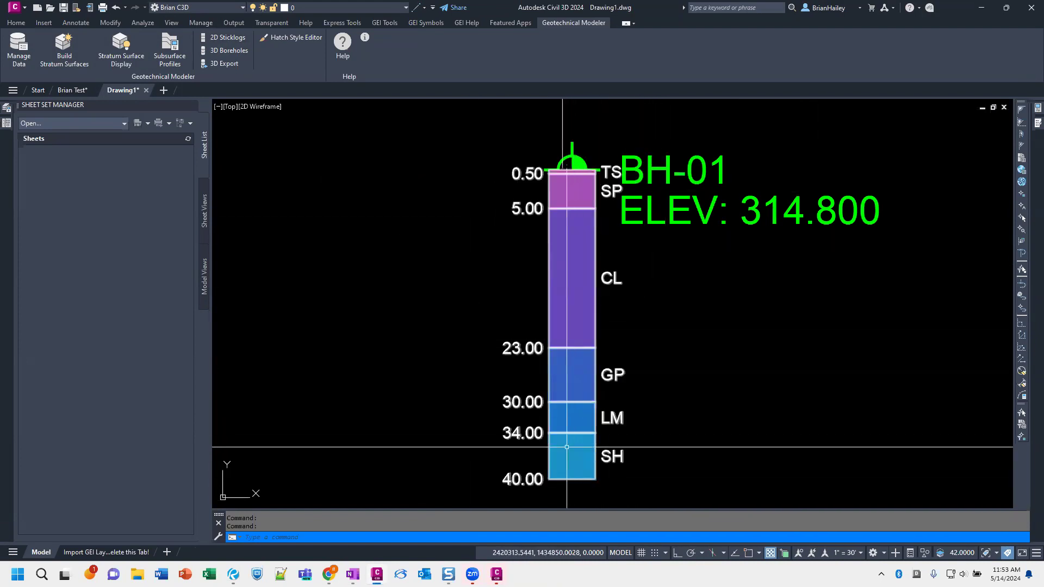
Examine the recreated sticklogs across the site, comparing the strata and labels at BH-01 and BH-02
{"action": "scroll", "coordinate": [603, 275], "scroll_direction": "down", "scroll_amount": 10}
{"action": "scroll", "coordinate": [468, 335], "scroll_direction": "up", "scroll_amount": 4}
{"action": "scroll", "coordinate": [475, 332], "scroll_direction": "up", "scroll_amount": 6}
{"action": "scroll", "coordinate": [478, 289], "scroll_direction": "down", "scroll_amount": 8}
{"action": "middle_click_drag", "start_coordinate": [692, 428], "coordinate": [542, 330]}
{"action": "scroll", "coordinate": [598, 323], "scroll_direction": "up", "scroll_amount": 5}
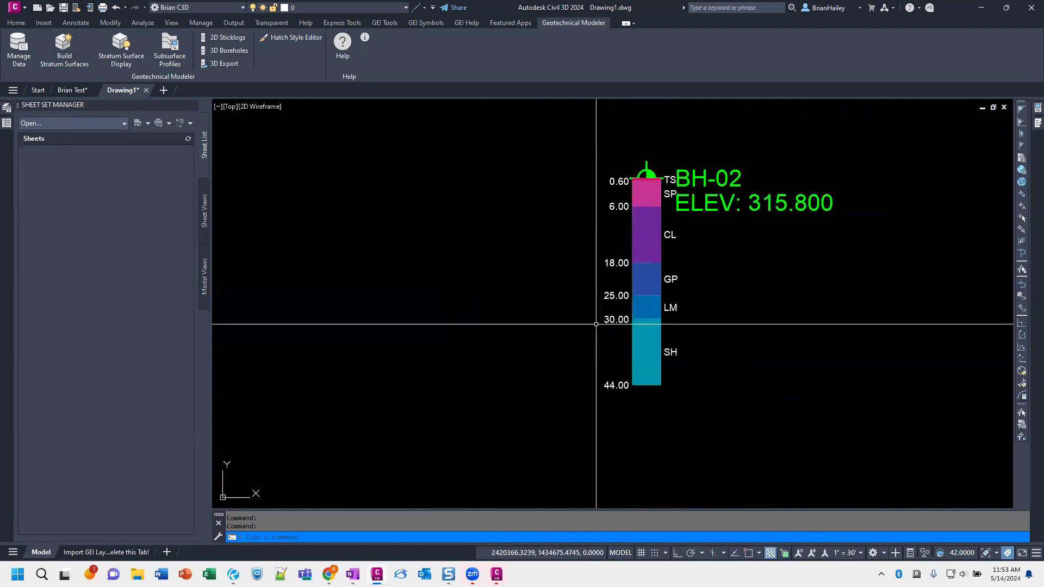
{"action": "scroll", "coordinate": [590, 334], "scroll_direction": "down", "scroll_amount": 3}
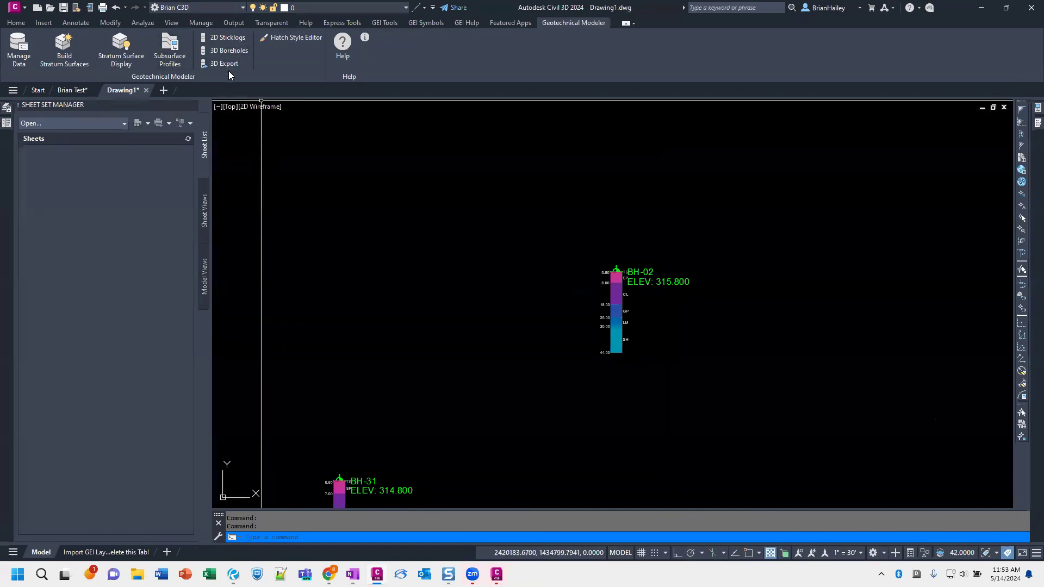
Create 3D boreholes from the LegendCode field with a 0.1 label height, 0.125 diameter and vertical exaggeration of 1
{"action": "left_click", "coordinate": [225, 50]}
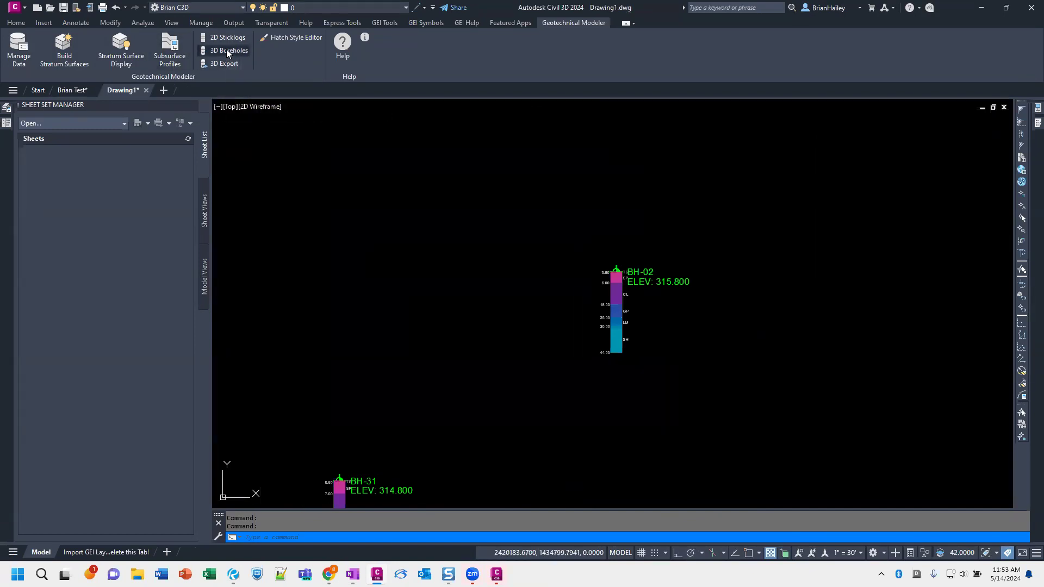
{"action": "left_click", "coordinate": [510, 317]}
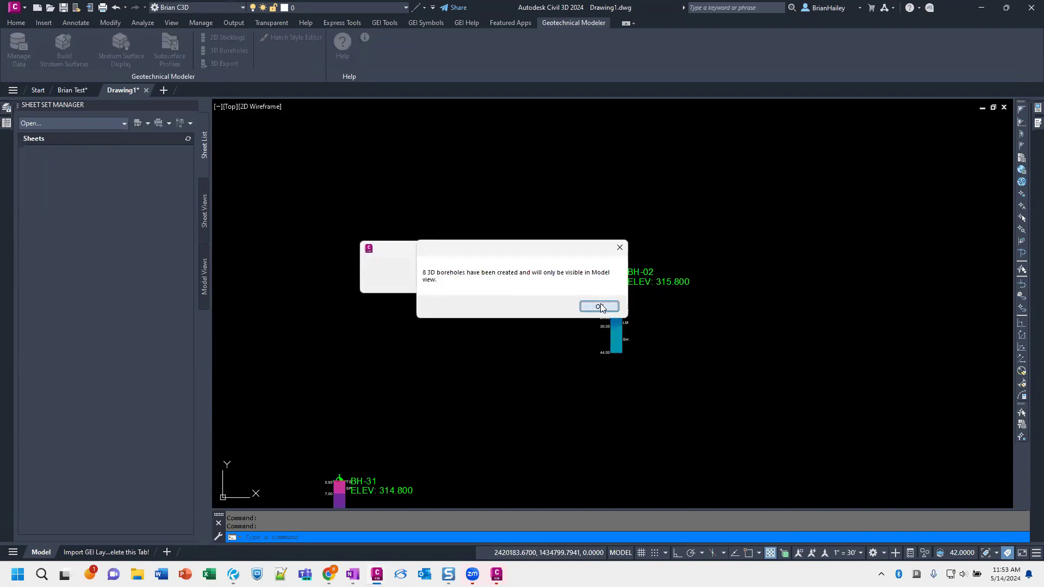
{"action": "left_click", "coordinate": [599, 306]}
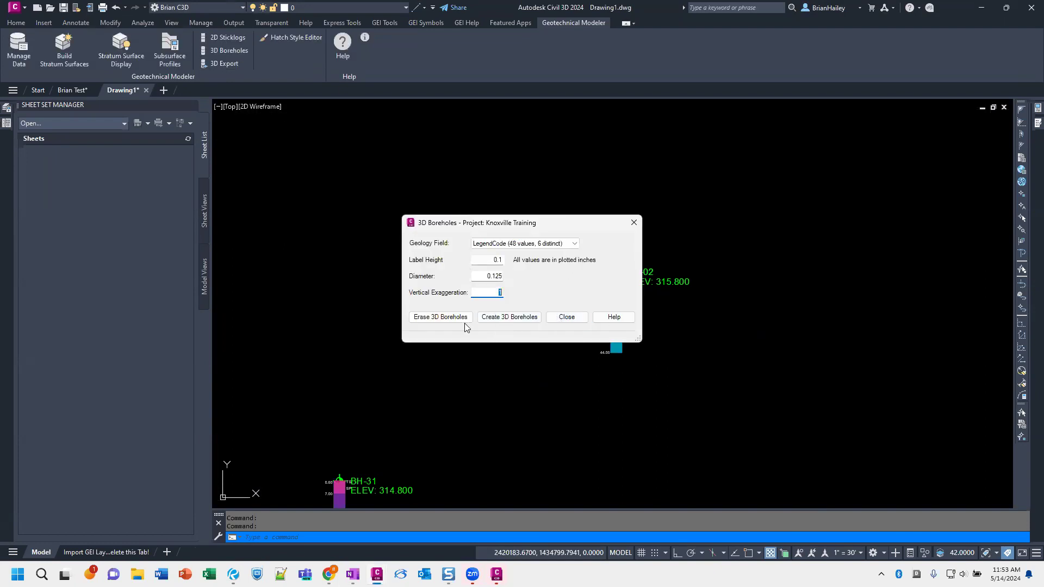
{"action": "left_click", "coordinate": [567, 316]}
Examine the BH-02 borehole cylinder in a tilted 3D view and return to the plan view of the current UCS
{"action": "scroll", "coordinate": [578, 331], "scroll_direction": "down", "scroll_amount": 3}
{"action": "middle_click_drag", "start_coordinate": [578, 332], "coordinate": [529, 392], "text": "shift"}
{"action": "scroll", "coordinate": [598, 286], "scroll_direction": "up", "scroll_amount": 5}
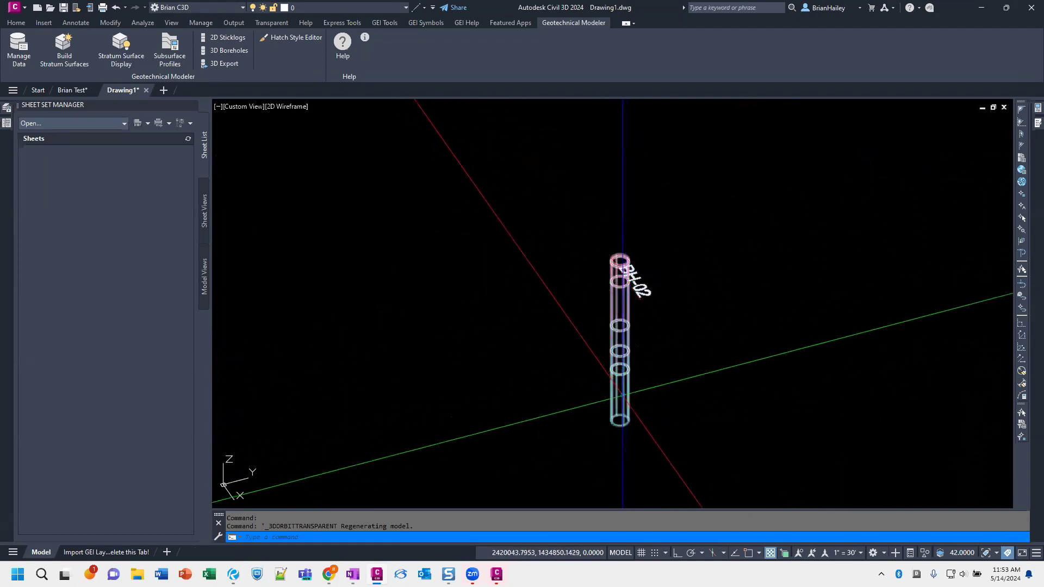
{"action": "type", "text": "n"}
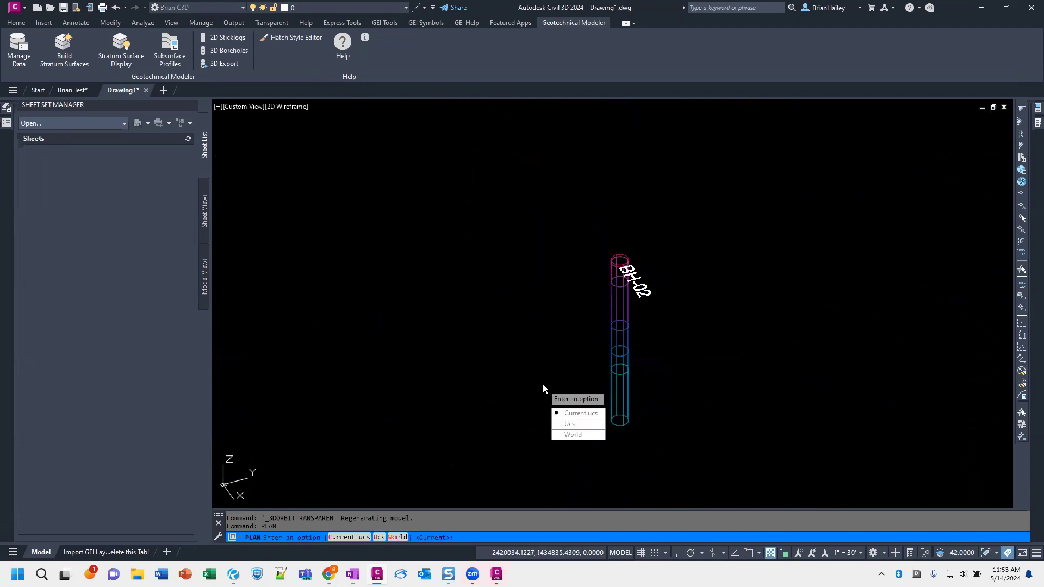
{"action": "key", "text": "Return"}
{"action": "key", "text": "Return"}
Check what the Subsurface Profiles and Stratum Surface Display tools require before they can be used
{"action": "left_click", "coordinate": [170, 48]}
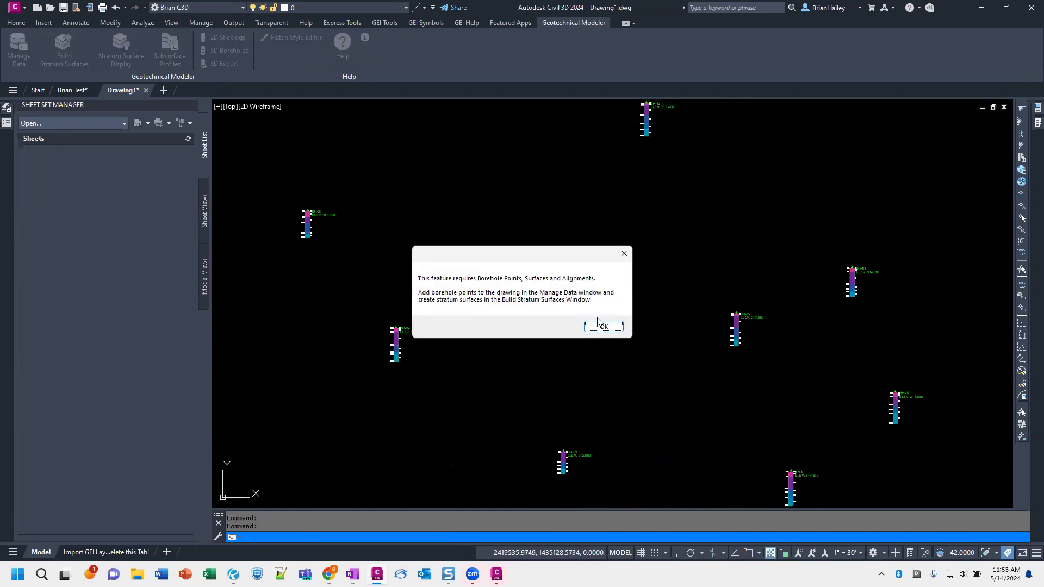
{"action": "left_click", "coordinate": [602, 326]}
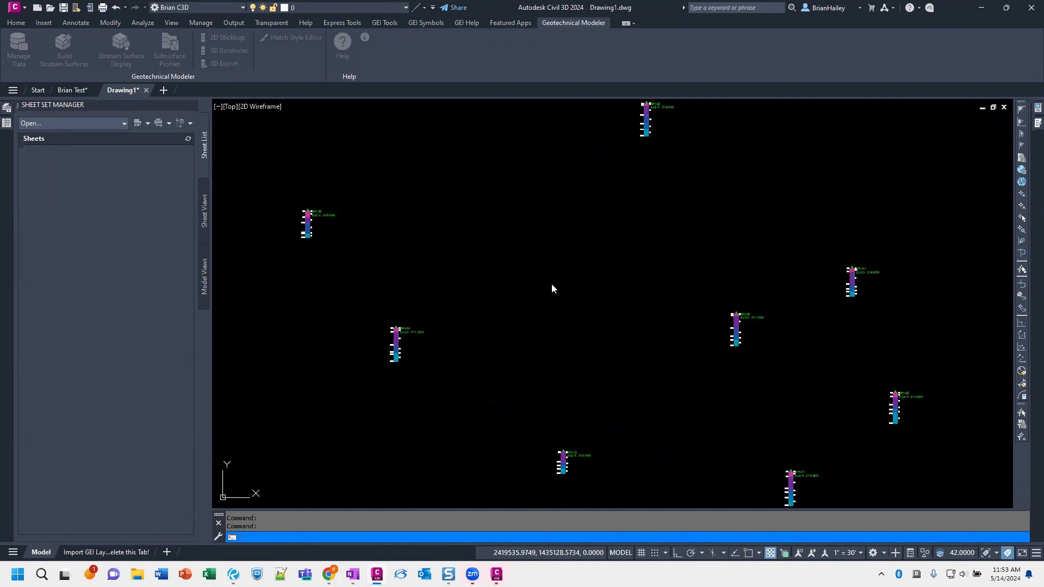
{"action": "left_click", "coordinate": [116, 45]}
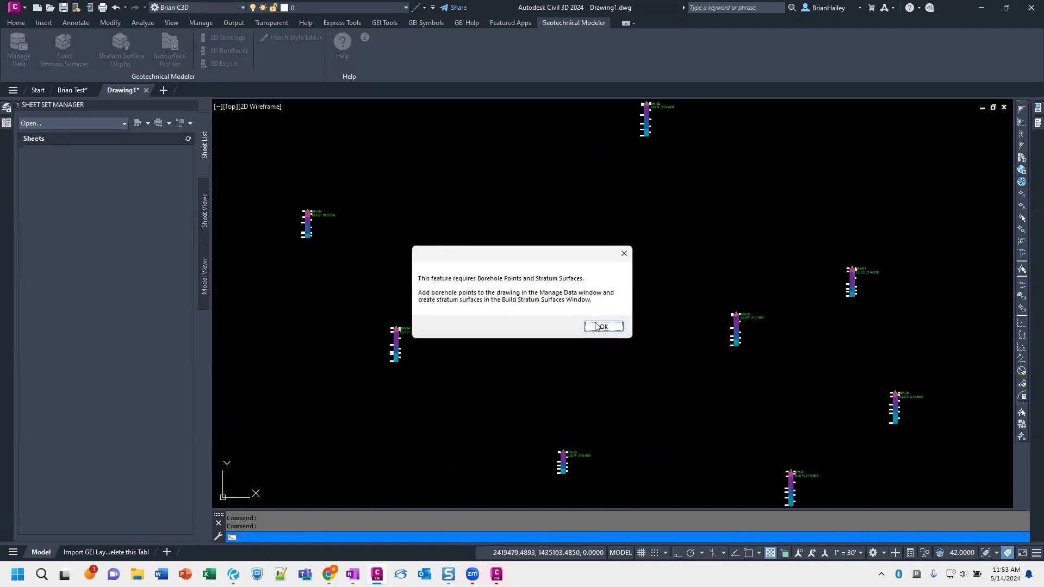
{"action": "left_click", "coordinate": [596, 327]}
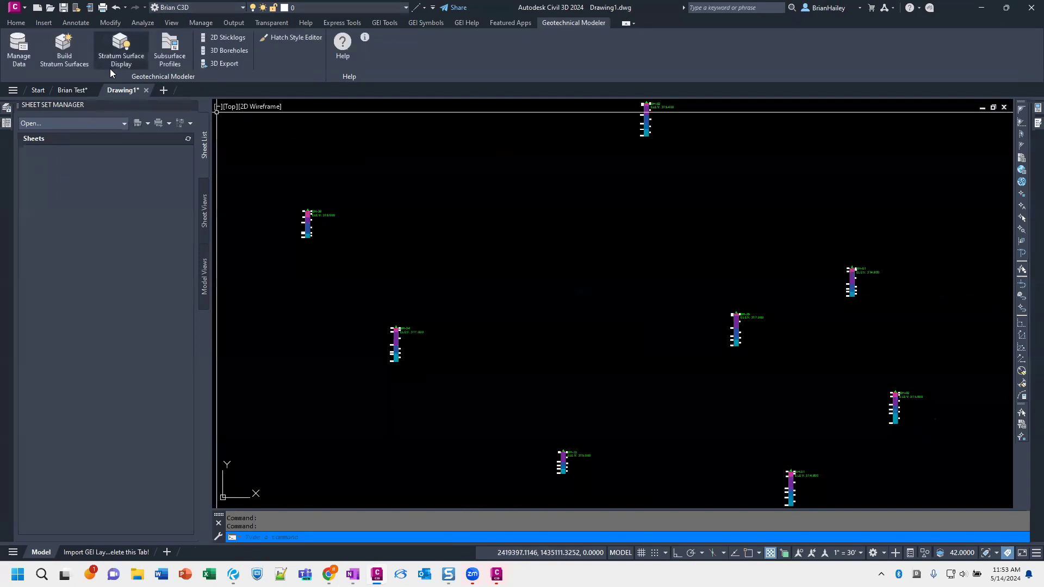
Review the stratum surface build options with every surface chosen, and leave without building any
{"action": "left_click", "coordinate": [65, 54]}
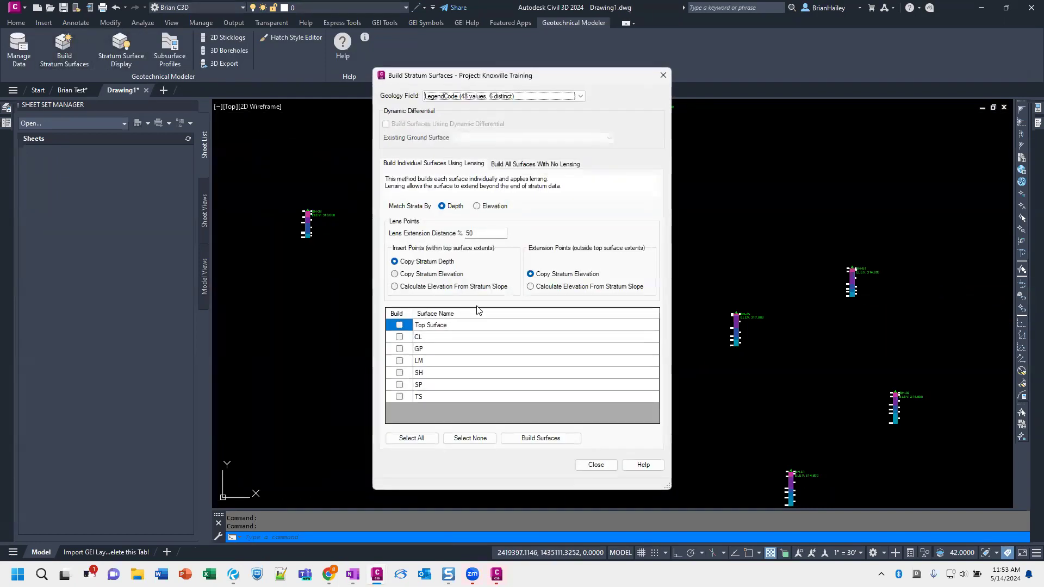
{"action": "left_click", "coordinate": [399, 326]}
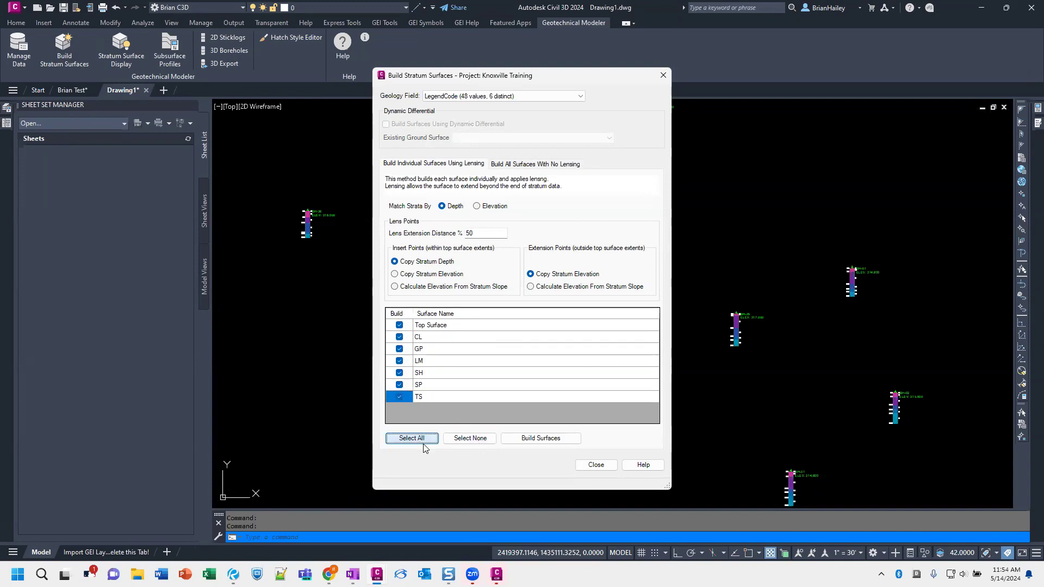
{"action": "left_click", "coordinate": [596, 464]}
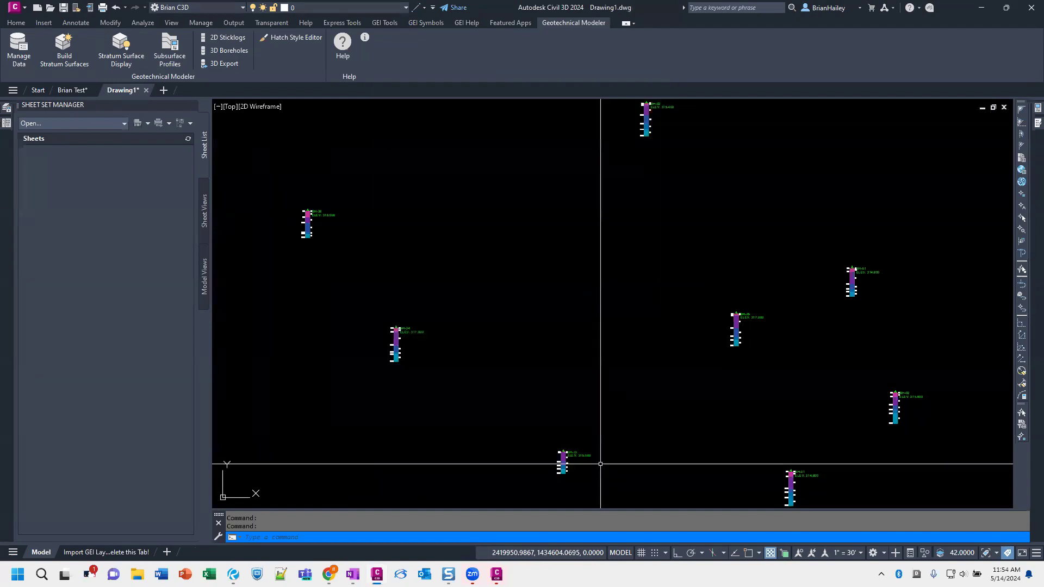
Try to build the top surface and all stratum surfaces individually using lensing, and leave the build dialog
{"action": "key", "text": "Return"}
{"action": "left_click", "coordinate": [406, 437]}
{"action": "left_click", "coordinate": [533, 438]}
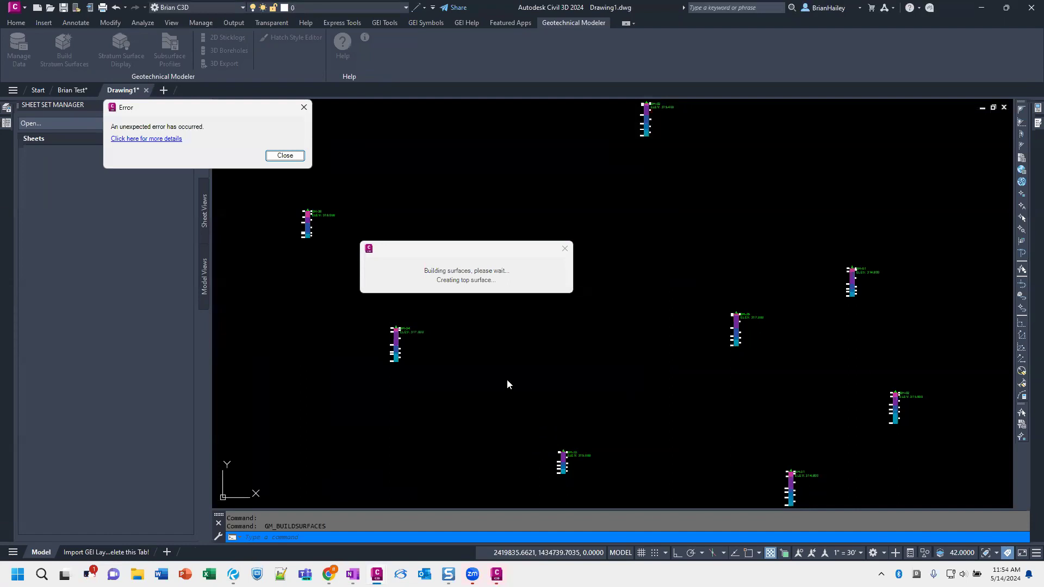
{"action": "left_click", "coordinate": [288, 156]}
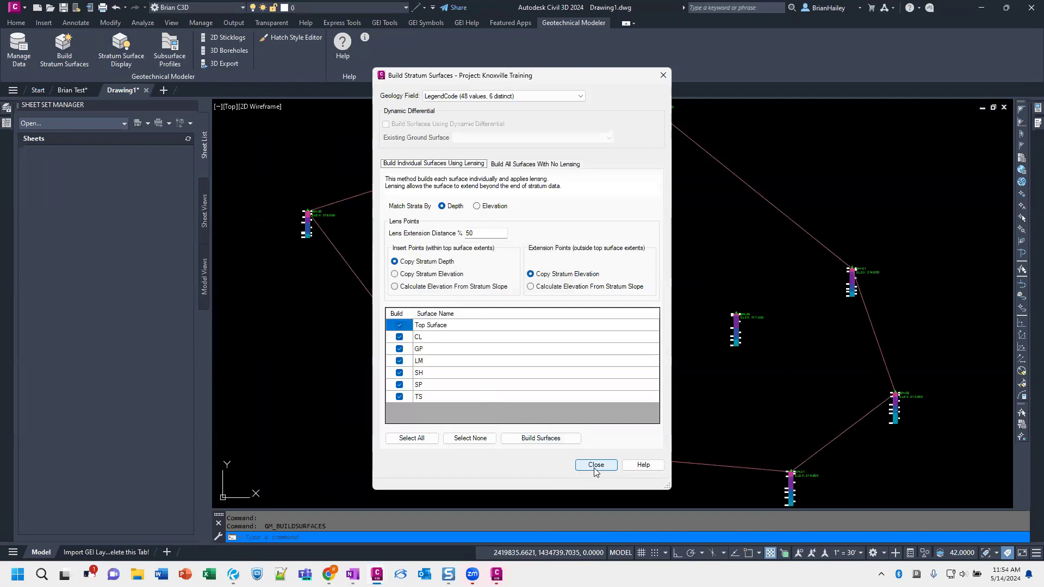
{"action": "left_click", "coordinate": [596, 465]}
Examine the surface boundary around the boreholes in a tilted 3D view and again in the plan view of the current UCS
{"action": "middle_click_drag", "start_coordinate": [554, 427], "coordinate": [483, 263], "text": "shift"}
{"action": "mouse_move", "coordinate": [573, 332]}
{"action": "middle_mouse_down", "text": "shift"}
{"action": "mouse_move", "coordinate": [587, 299]}
{"action": "mouse_move", "coordinate": [585, 326]}
{"action": "middle_mouse_up", "text": "shift"}
{"action": "scroll", "coordinate": [641, 343], "scroll_direction": "up", "scroll_amount": 8}
{"action": "scroll", "coordinate": [706, 333], "scroll_direction": "down", "scroll_amount": 8}
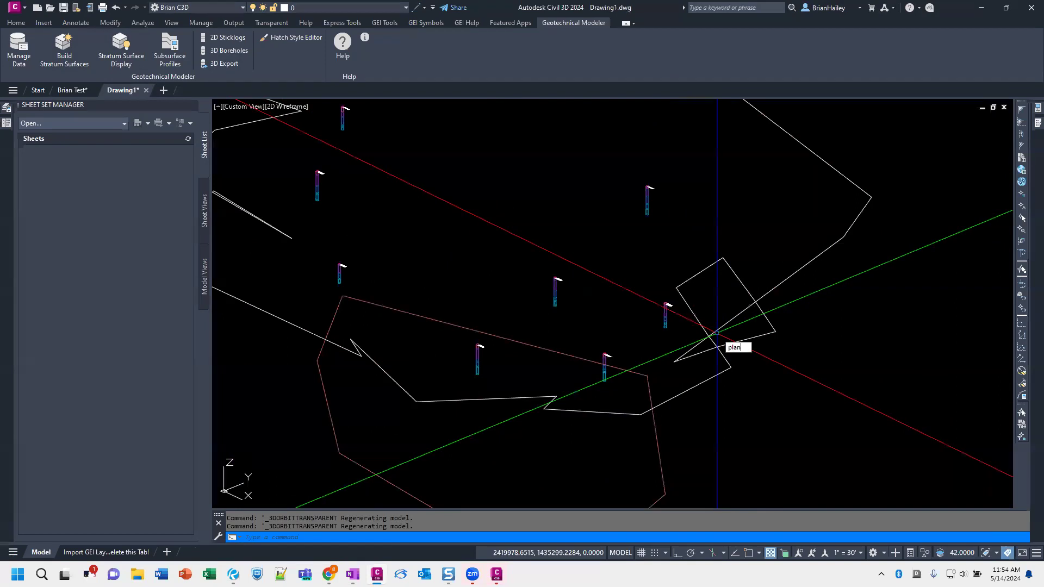
{"action": "key", "text": "Return"}
{"action": "key", "text": "Return"}
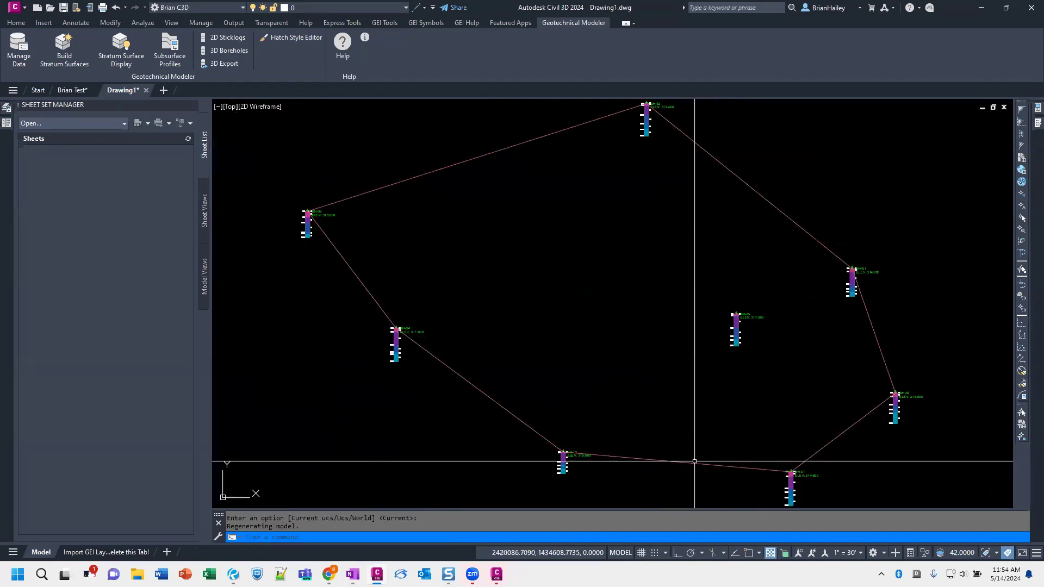
{"action": "left_click", "coordinate": [704, 465]}
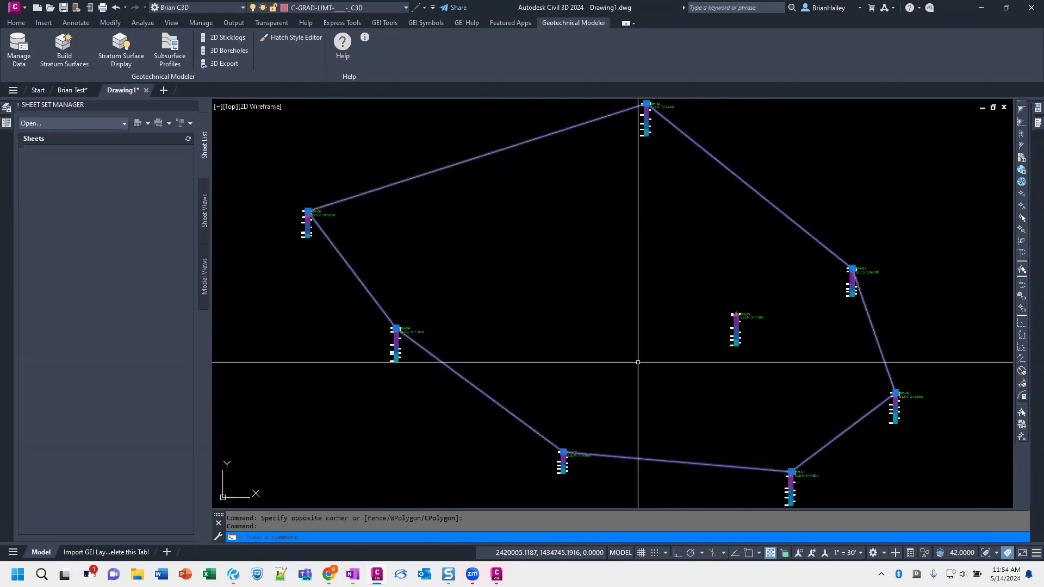
{"action": "key", "text": "Escape"}
{"action": "key", "text": "Escape"}
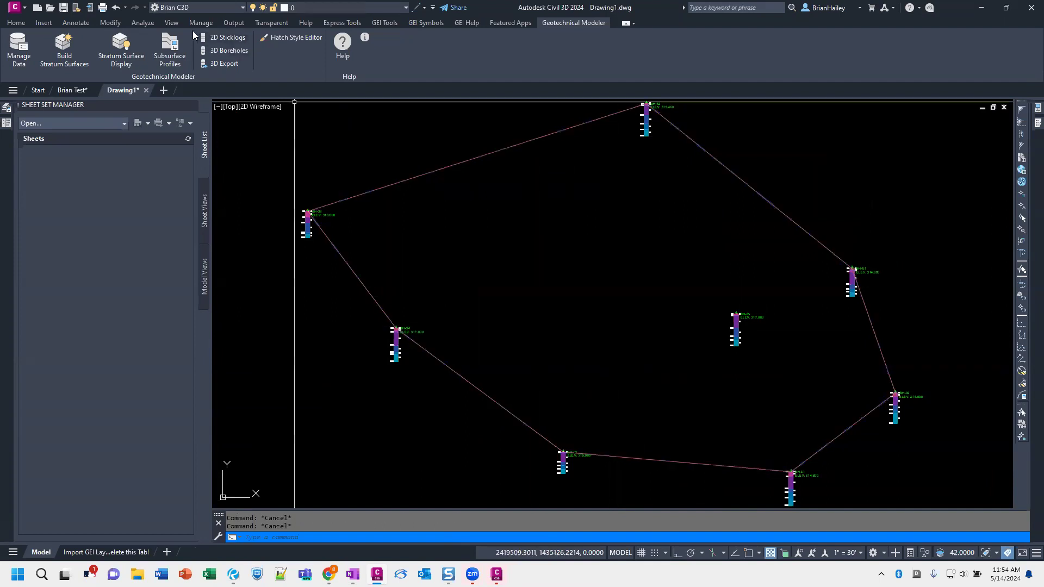
Build the top surface and all stratum surfaces from the LegendCode field with no lensing
{"action": "left_click", "coordinate": [81, 50]}
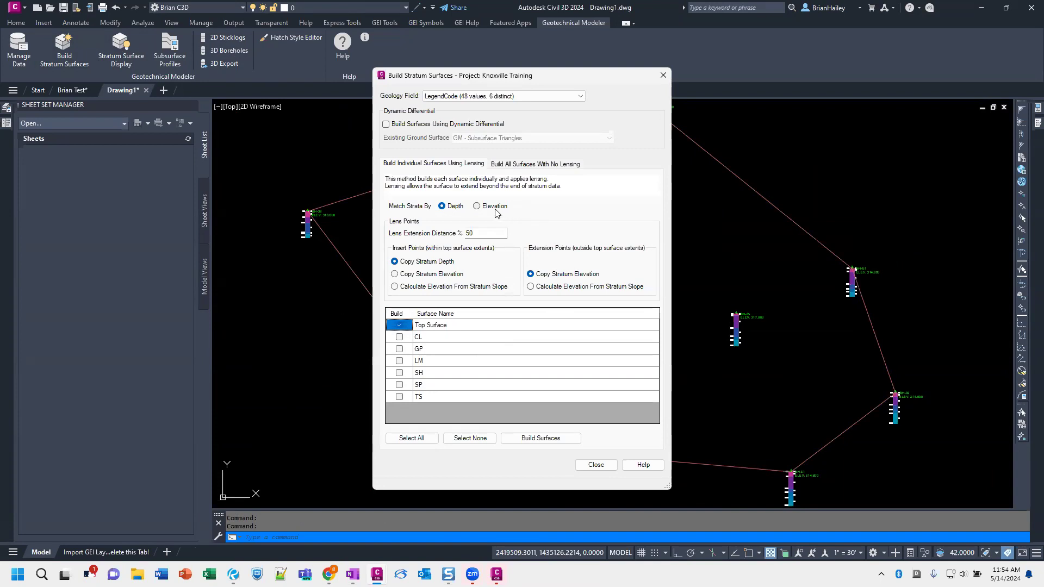
{"action": "left_click", "coordinate": [521, 164]}
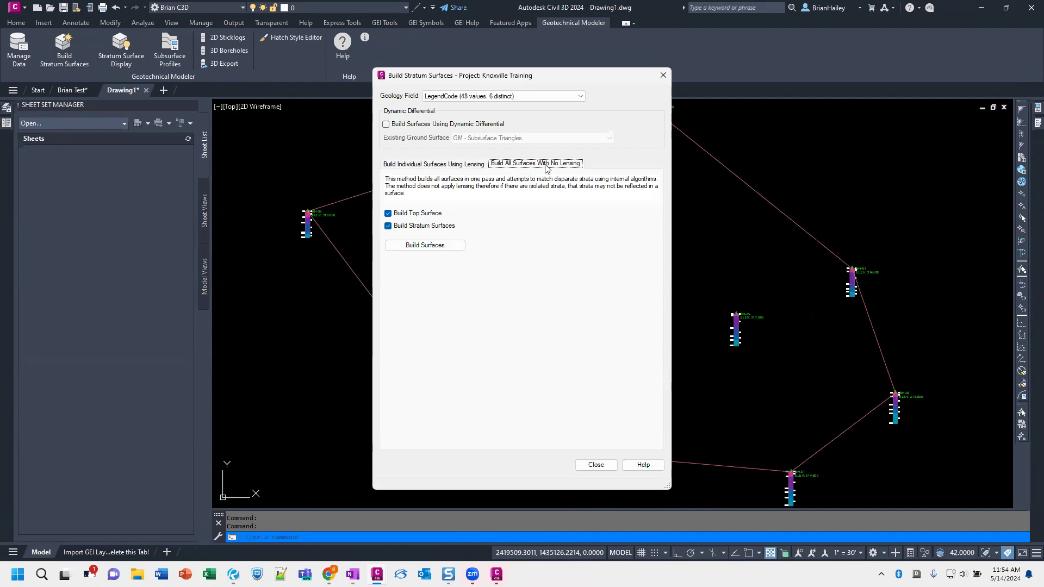
{"action": "left_click", "coordinate": [427, 248]}
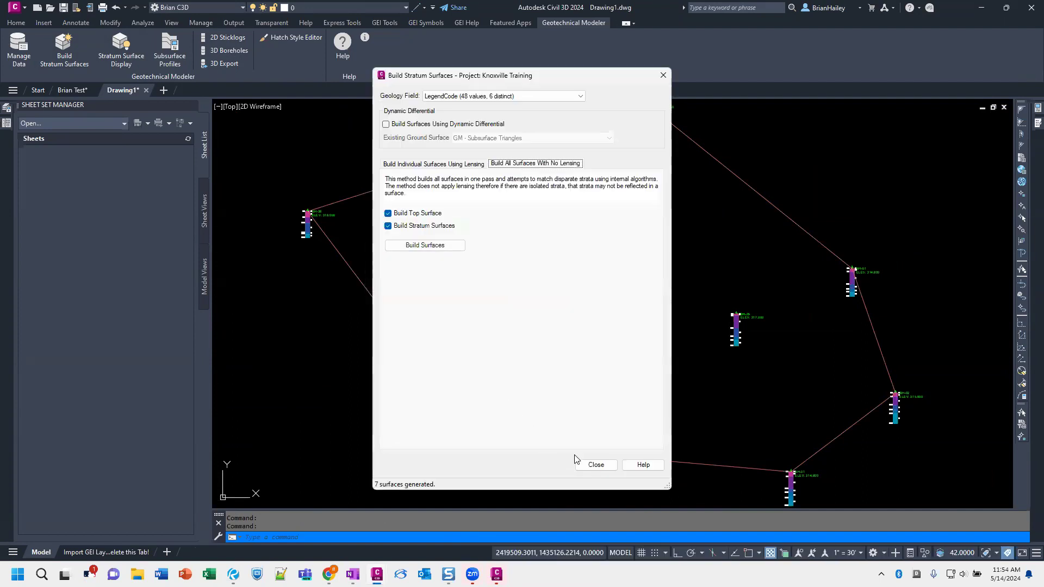
{"action": "left_click", "coordinate": [594, 465]}
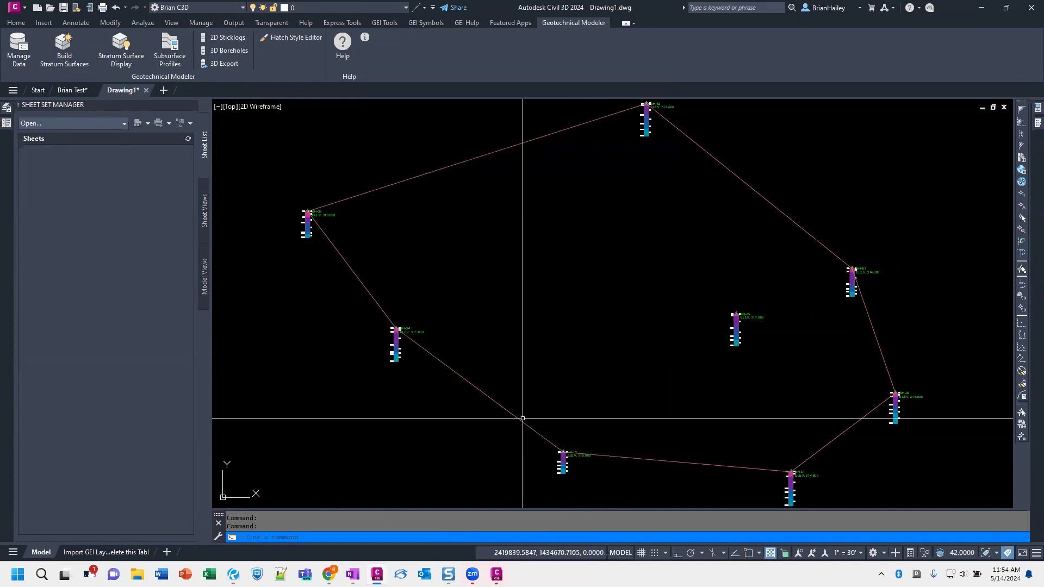
Tilt the drawing into a 3D view and review the hatch styles assigned to the geology codes
{"action": "middle_click_drag", "start_coordinate": [538, 420], "coordinate": [634, 266], "text": "shift"}
{"action": "scroll", "coordinate": [600, 317], "scroll_direction": "down", "scroll_amount": 5}
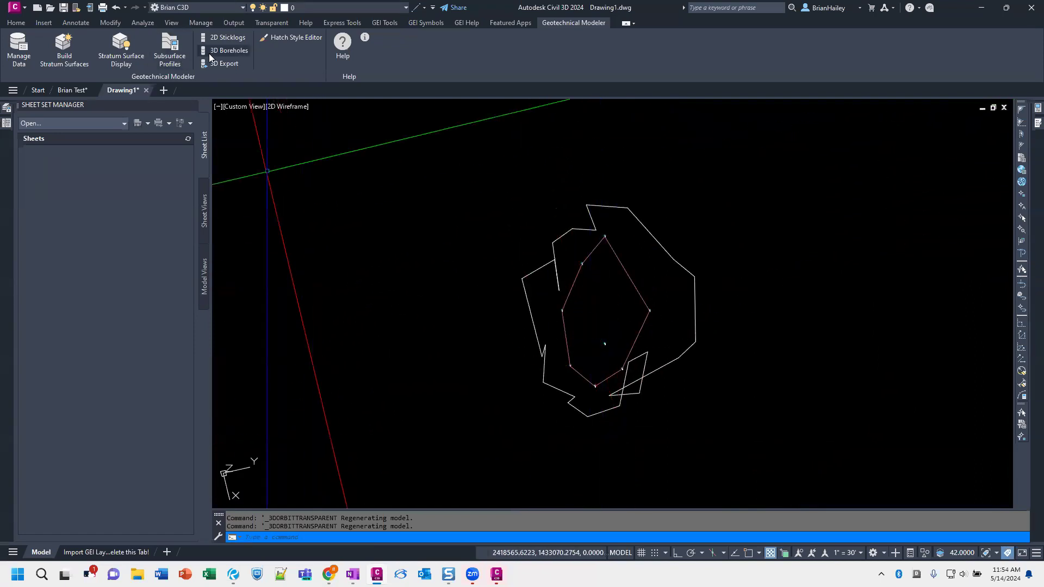
{"action": "left_click", "coordinate": [270, 38]}
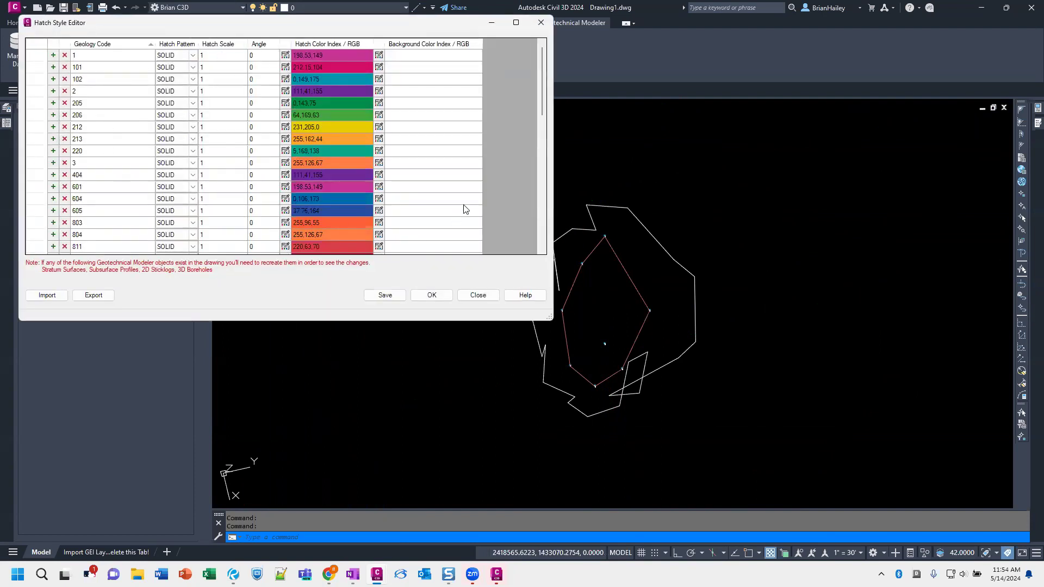
{"action": "left_click", "coordinate": [468, 296]}
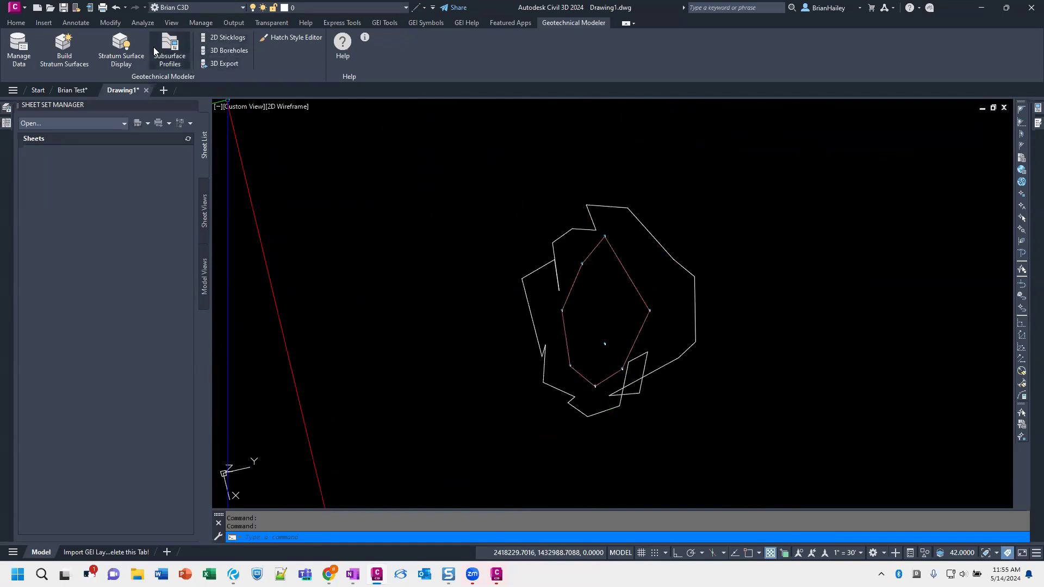
Check the Stratum Surface Display tool and return to the plan view of the current UCS
{"action": "left_click", "coordinate": [118, 59]}
{"action": "left_click", "coordinate": [568, 364]}
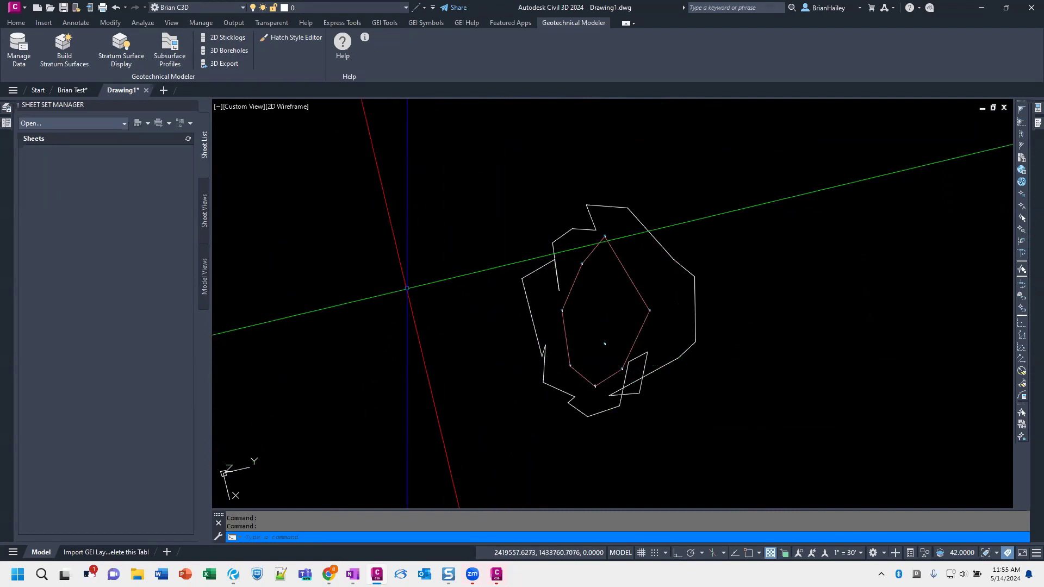
{"action": "type", "text": "an"}
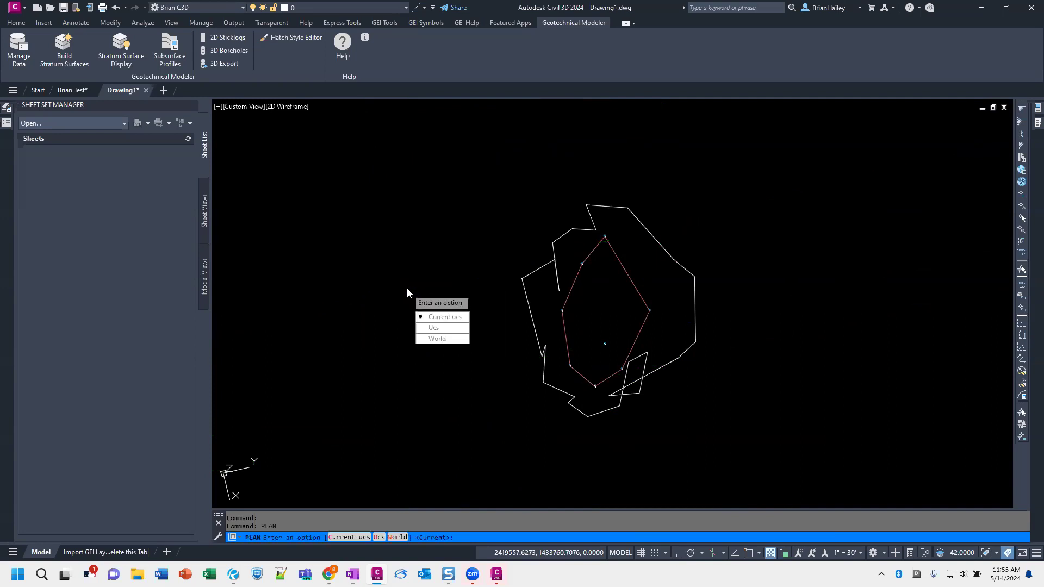
{"action": "key", "text": "Return"}
{"action": "key", "text": "Return"}
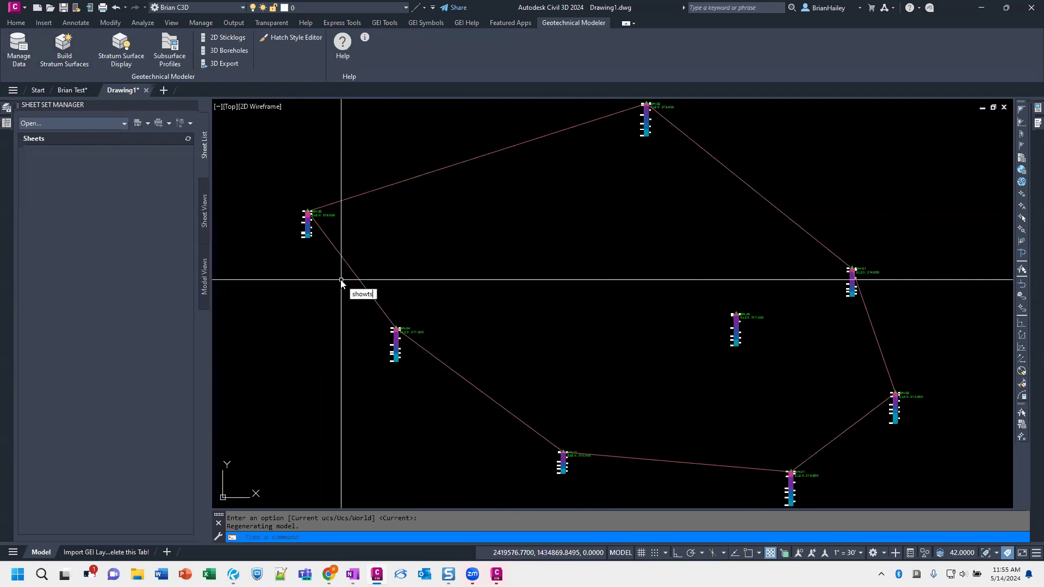
Show the Toolspace with the SHOWTS command and list the drawing's surfaces in Prospector
{"action": "type", "text": "showts"}
{"action": "key", "text": "Return"}
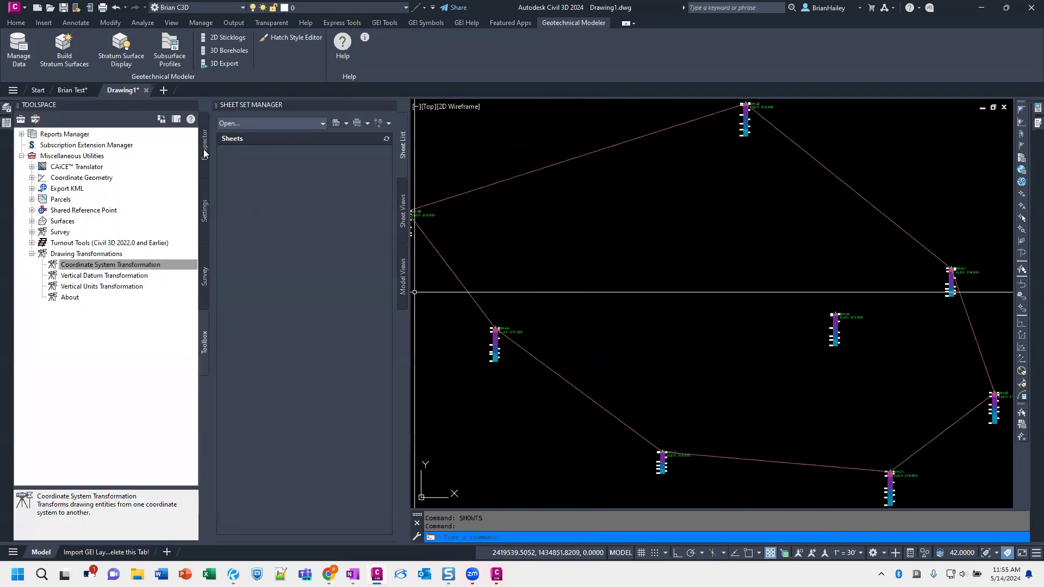
{"action": "left_click", "coordinate": [205, 154]}
{"action": "left_click", "coordinate": [32, 180]}
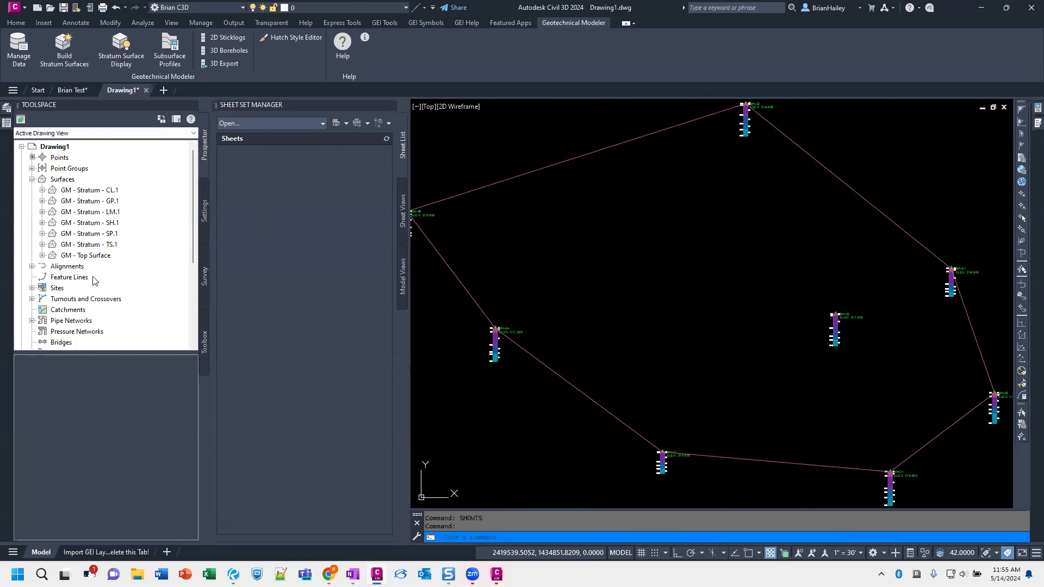
Set the surface style of GM - Stratum - CL.1 to GEI-OBJ_Contours (1-5)
{"action": "right_click", "coordinate": [91, 190]}
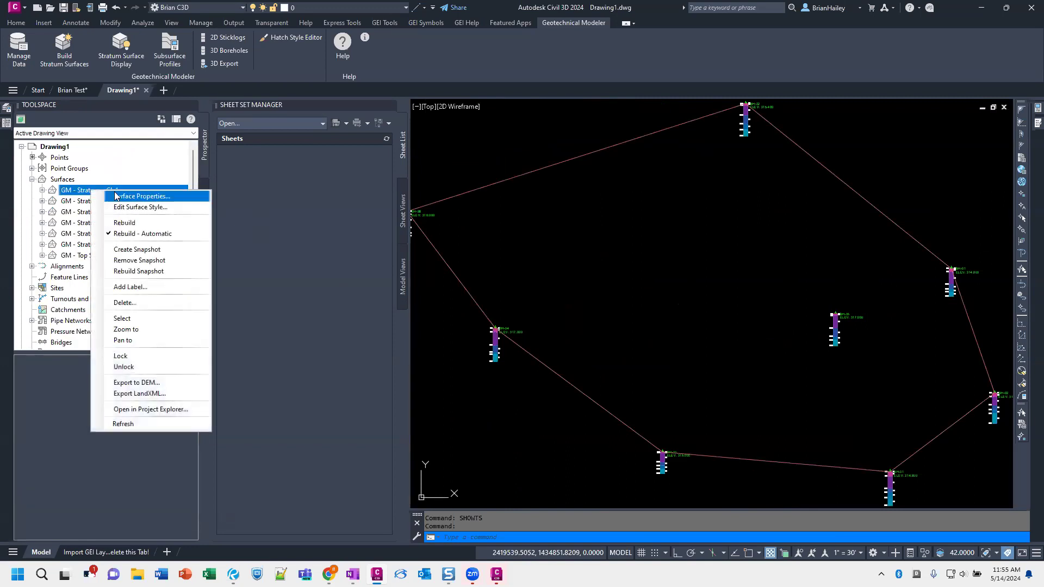
{"action": "left_click", "coordinate": [115, 196]}
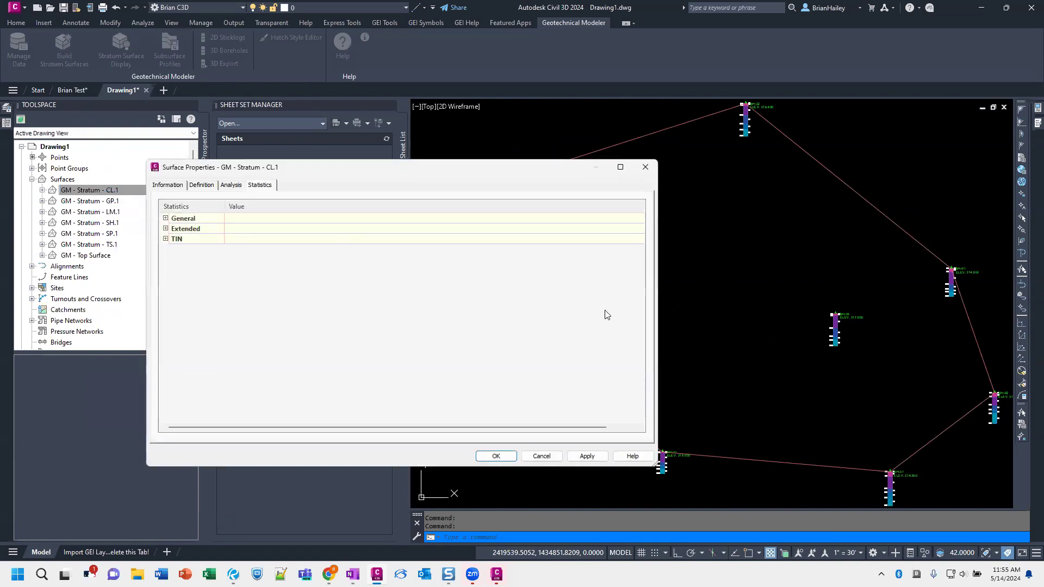
{"action": "left_click", "coordinate": [170, 185]}
{"action": "left_click", "coordinate": [239, 299]}
{"action": "left_click", "coordinate": [240, 299]}
{"action": "left_click", "coordinate": [239, 299]}
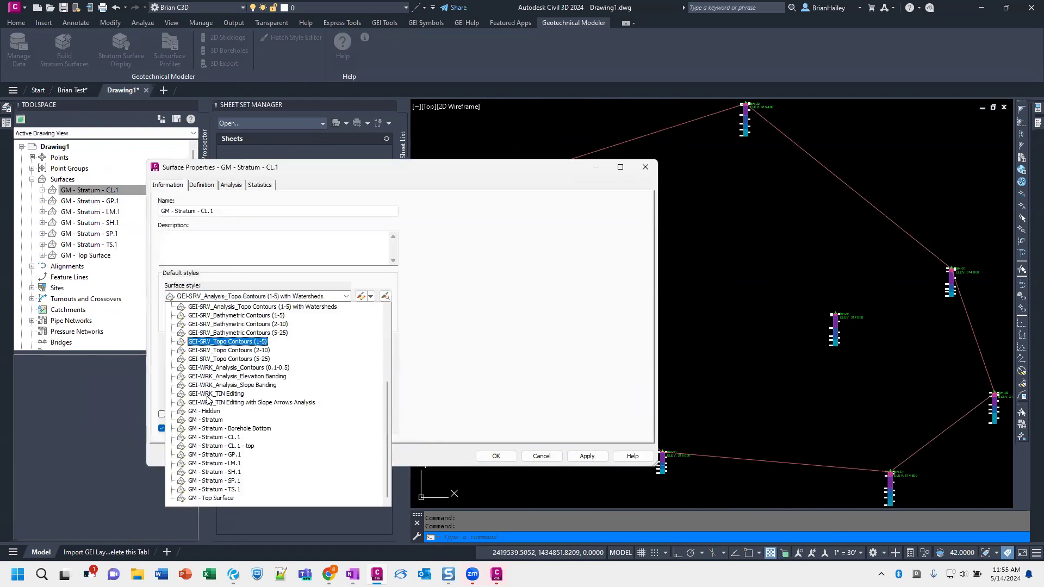
{"action": "scroll", "coordinate": [239, 420], "scroll_direction": "up", "scroll_amount": 5}
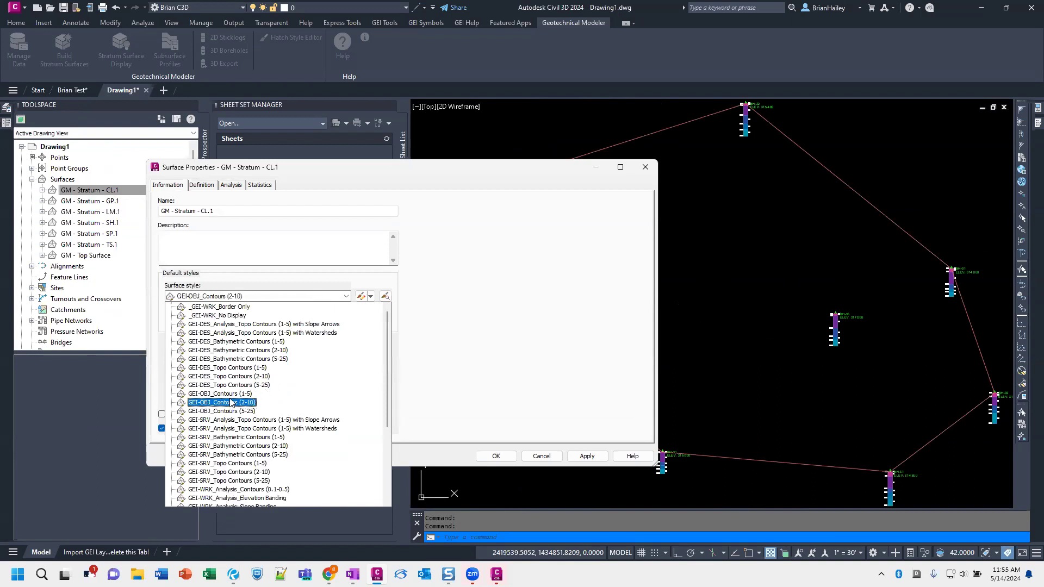
{"action": "left_click", "coordinate": [228, 394]}
{"action": "left_click", "coordinate": [492, 456]}
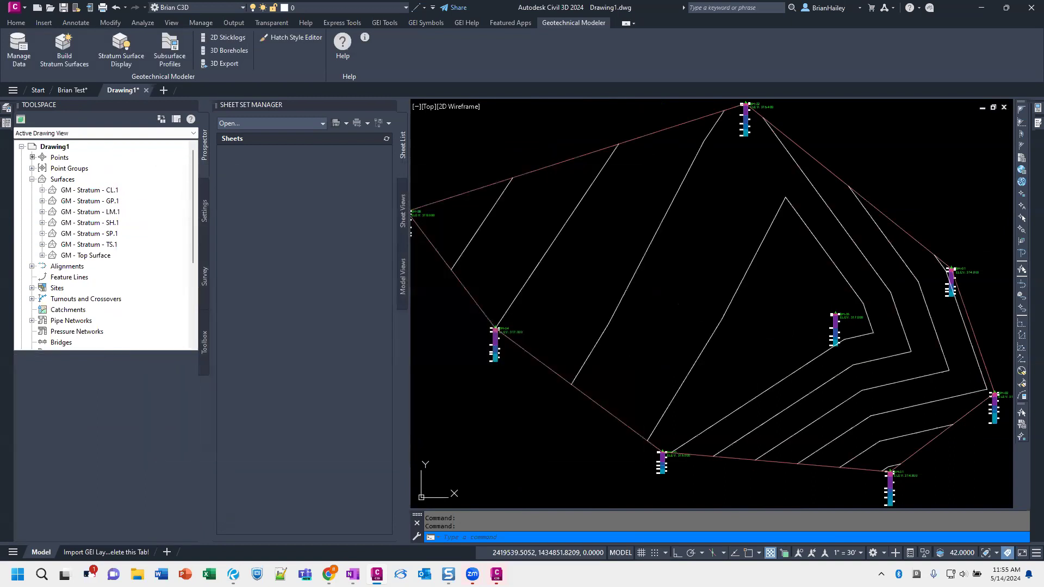
Inspect the contoured GM - Stratum - CL.1 surface in the Object Viewer from a rotated angle
{"action": "left_click", "coordinate": [617, 311]}
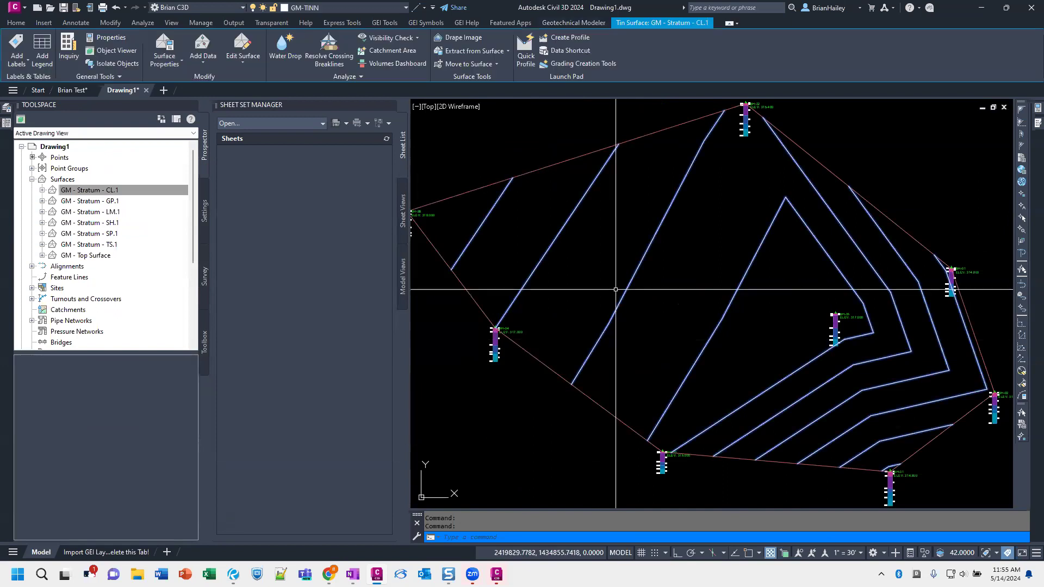
{"action": "right_click", "coordinate": [618, 291]}
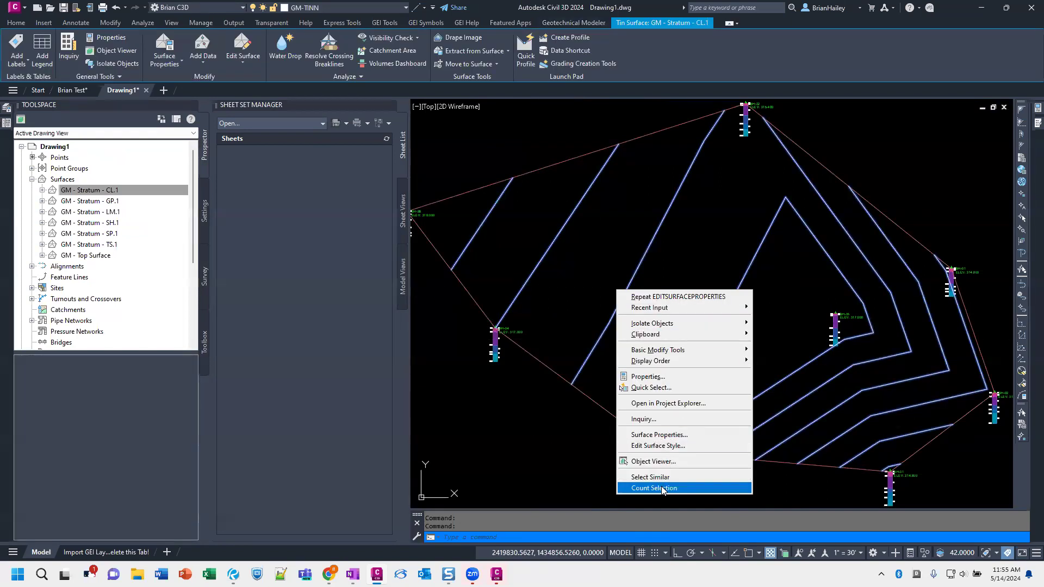
{"action": "left_click", "coordinate": [653, 462]}
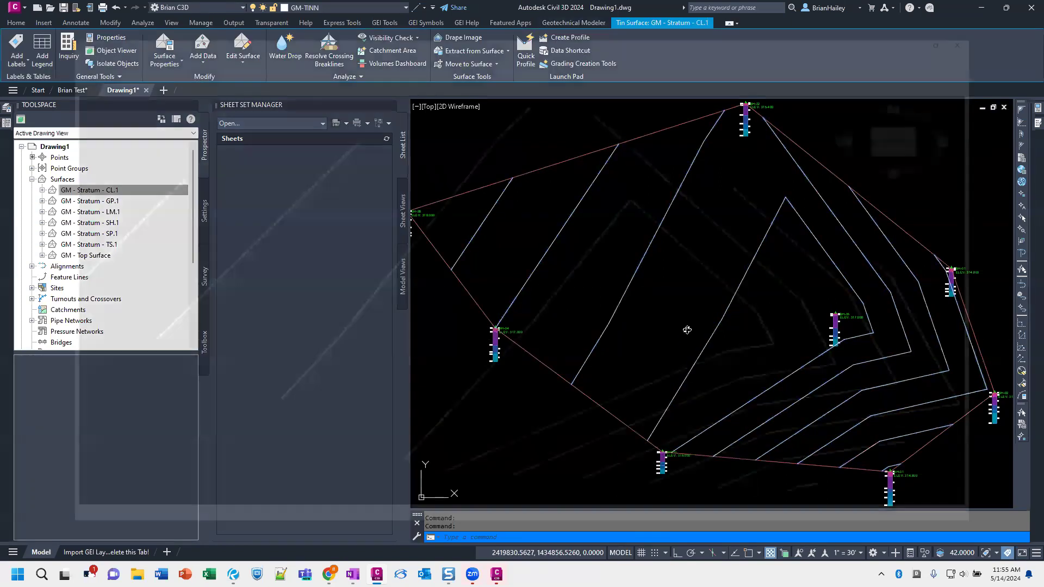
{"action": "left_click_drag", "start_coordinate": [661, 339], "coordinate": [564, 289]}
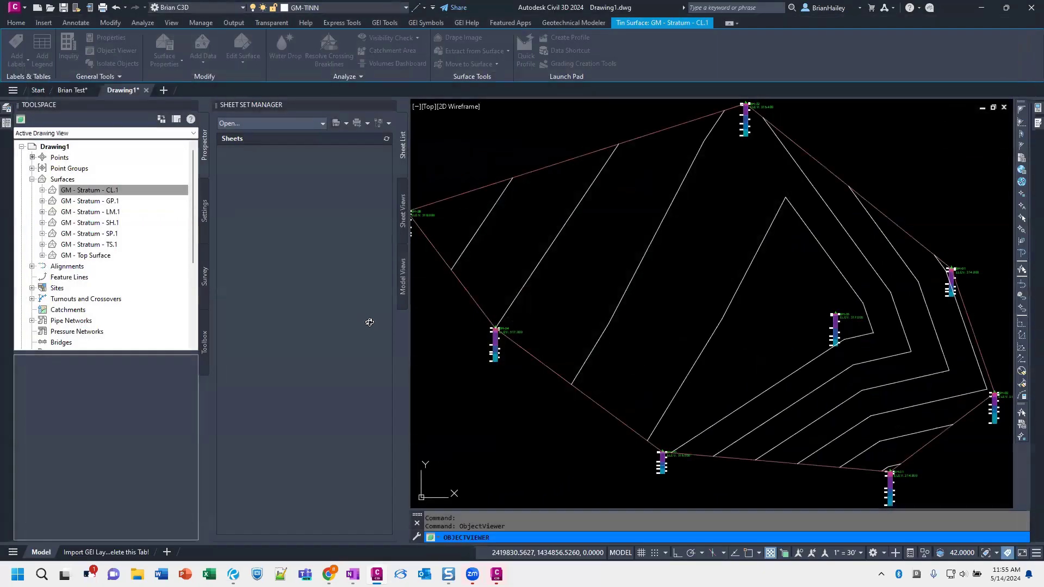
Set the surface style of GM - Stratum - GP.1 to GEI-OBJ_Contours (1-5)
{"action": "right_click", "coordinate": [116, 202]}
{"action": "left_click", "coordinate": [174, 204]}
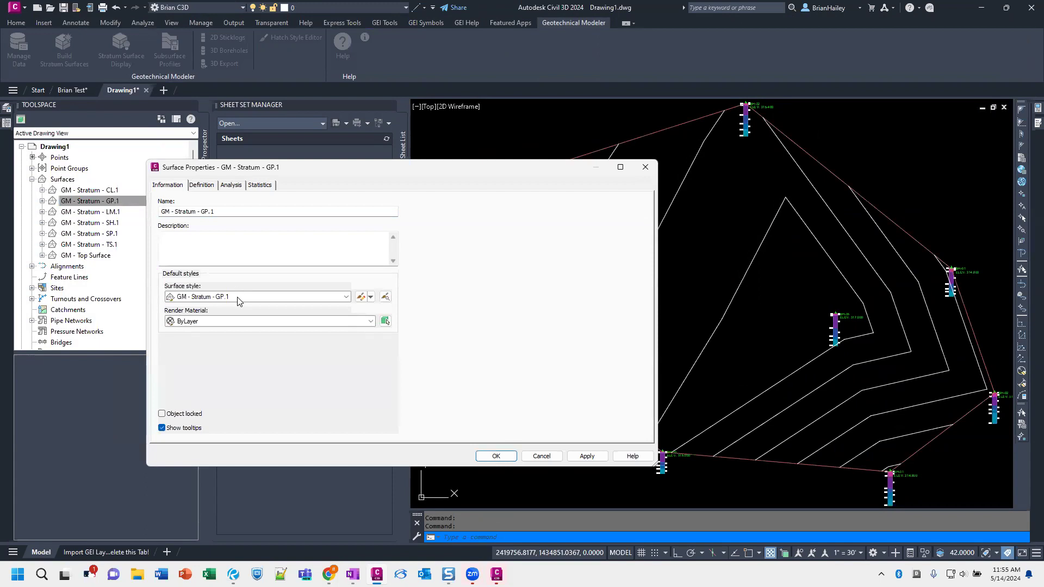
{"action": "left_click", "coordinate": [239, 304]}
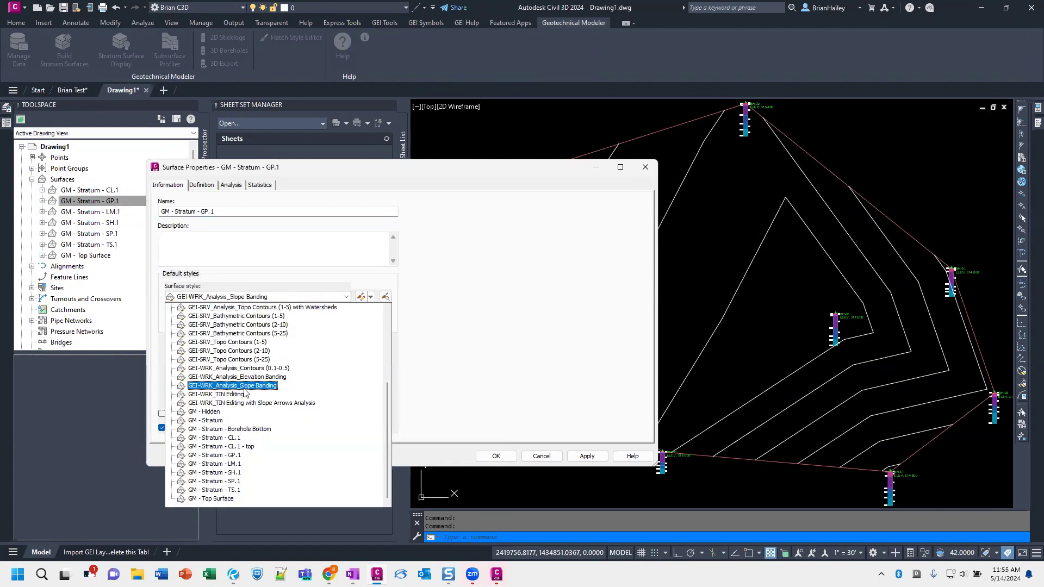
{"action": "scroll", "coordinate": [263, 348], "scroll_direction": "up", "scroll_amount": 2}
{"action": "left_click", "coordinate": [241, 325]}
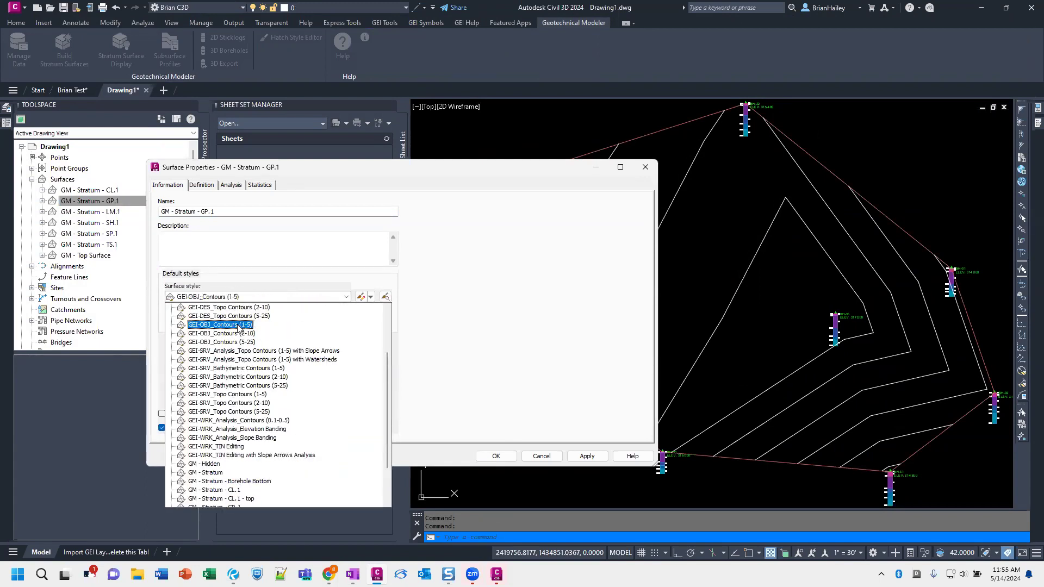
{"action": "left_click", "coordinate": [496, 456]}
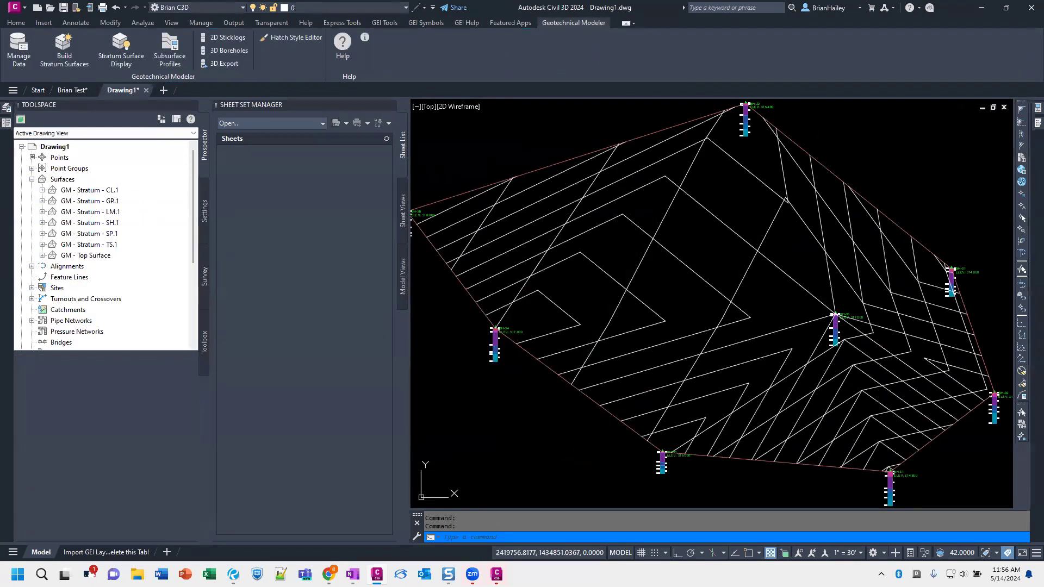
Open the GM - Stratum - GP.1 surface in the Object Viewer, orbit it to inspect its shape, and close the viewer
{"action": "left_click", "coordinate": [737, 289]}
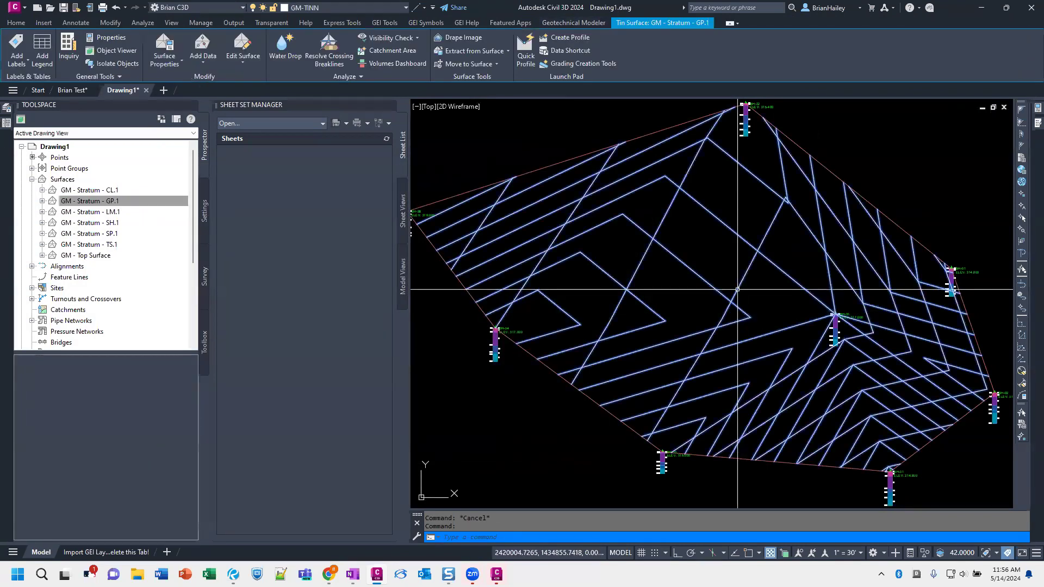
{"action": "right_click", "coordinate": [722, 246]}
{"action": "left_click", "coordinate": [763, 390]}
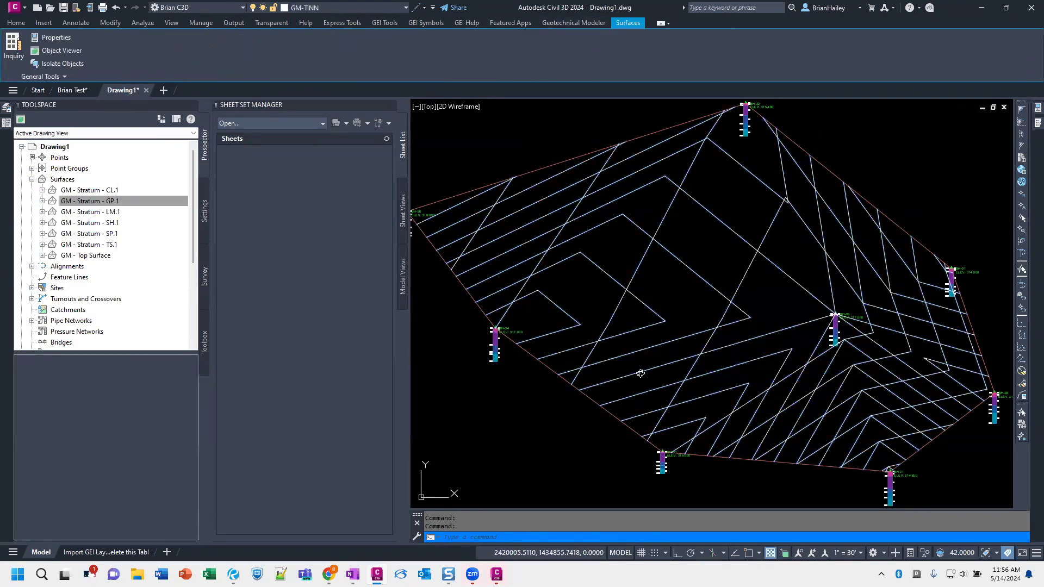
{"action": "mouse_move", "coordinate": [624, 349]}
{"action": "left_mouse_down"}
{"action": "mouse_move", "coordinate": [582, 304]}
{"action": "mouse_move", "coordinate": [552, 317]}
{"action": "mouse_move", "coordinate": [501, 307]}
{"action": "mouse_move", "coordinate": [517, 263]}
{"action": "mouse_move", "coordinate": [625, 264]}
{"action": "mouse_move", "coordinate": [487, 287]}
{"action": "mouse_move", "coordinate": [571, 289]}
{"action": "left_mouse_up"}
{"action": "key", "text": "Escape"}
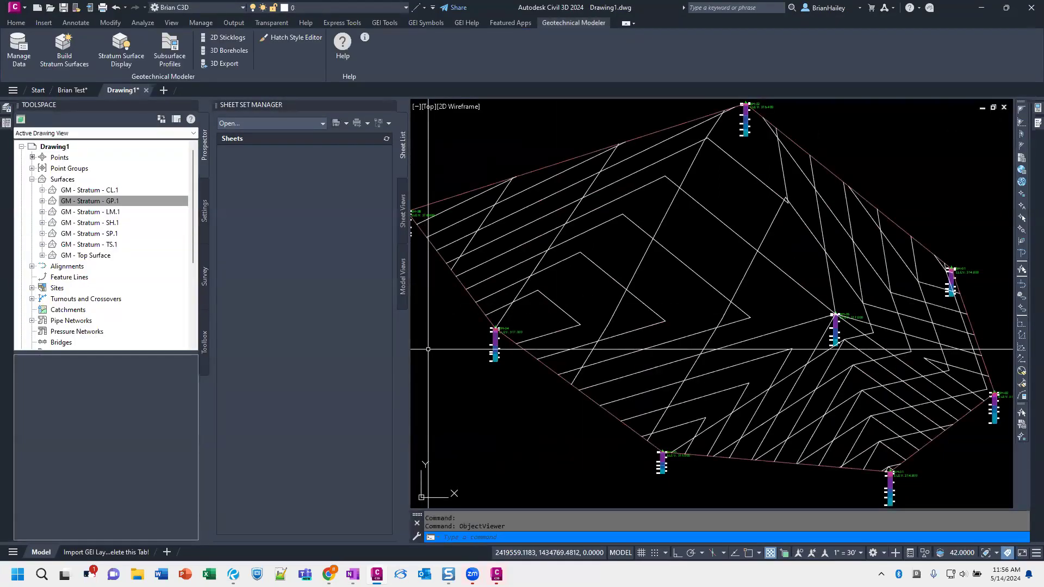
{"action": "scroll", "coordinate": [579, 336], "scroll_direction": "down", "scroll_amount": 4}
{"action": "scroll", "coordinate": [619, 325], "scroll_direction": "up", "scroll_amount": 3}
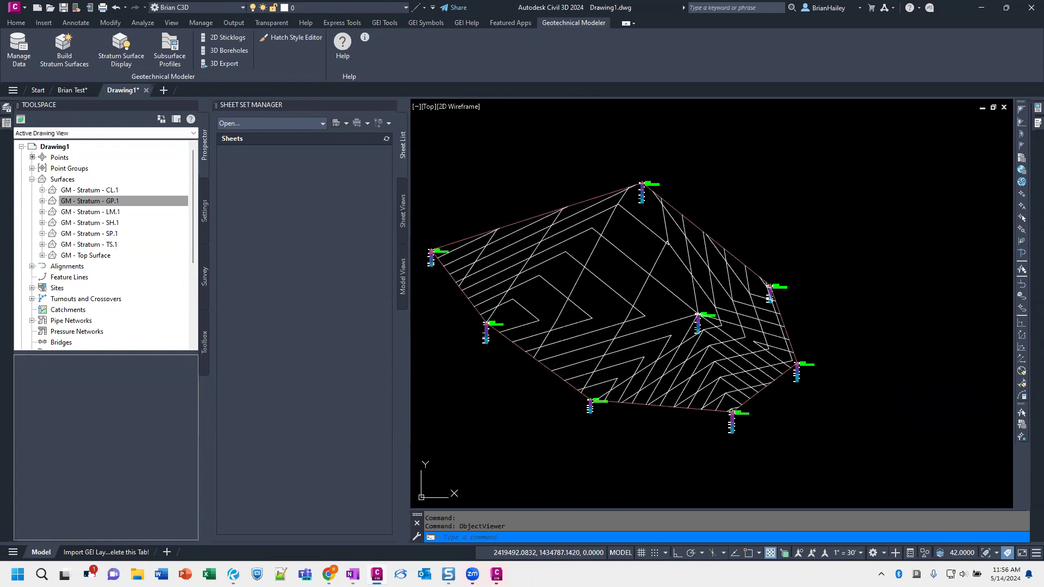
{"action": "left_click", "coordinate": [544, 437]}
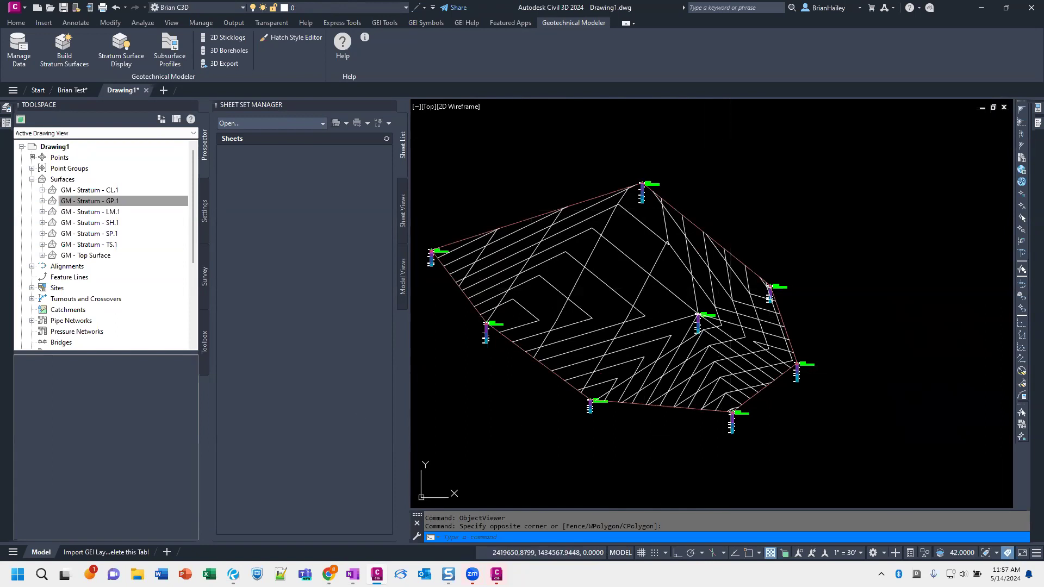
{"action": "left_click", "coordinate": [519, 421]}
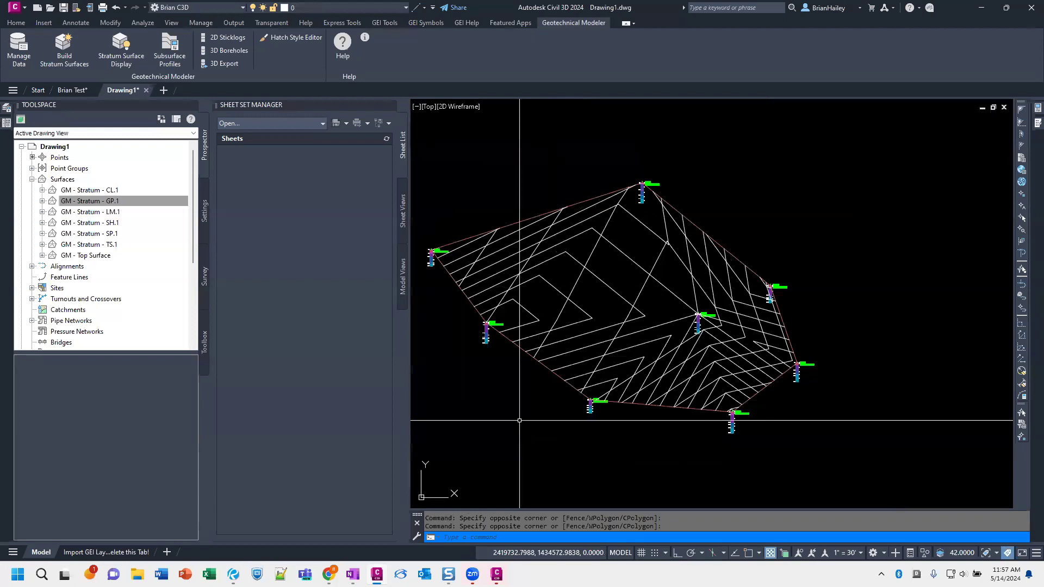
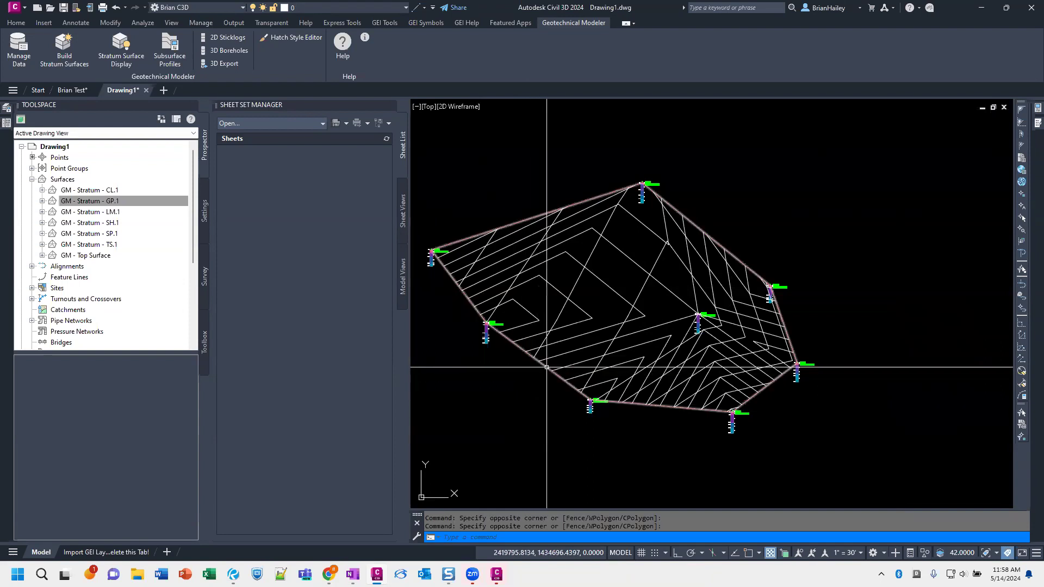
{"action": "scroll", "coordinate": [515, 407], "scroll_direction": "down", "scroll_amount": 2}
{"action": "scroll", "coordinate": [549, 398], "scroll_direction": "up", "scroll_amount": 2}
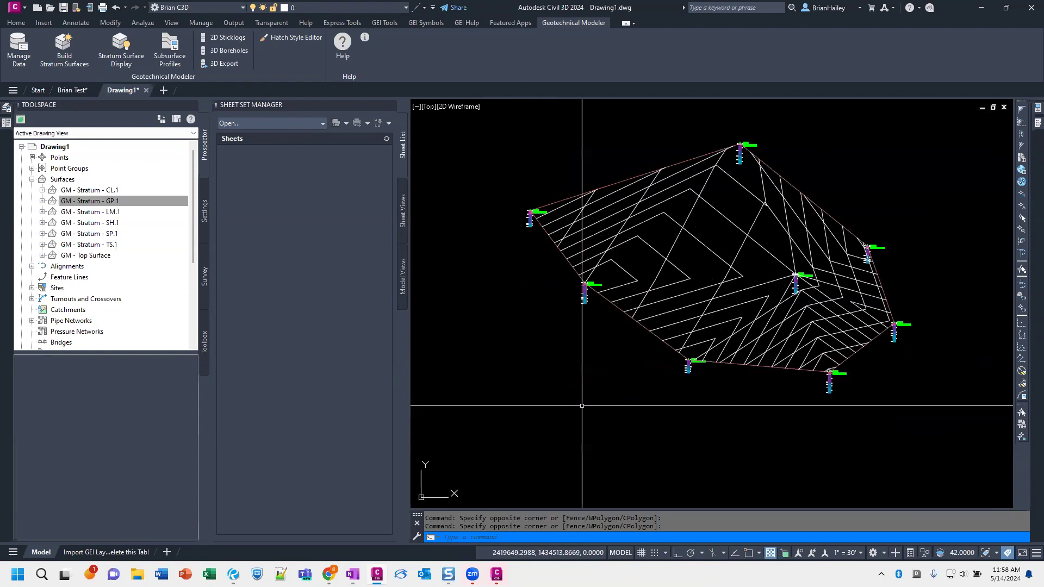
{"action": "middle_click_drag", "start_coordinate": [592, 374], "coordinate": [592, 380]}
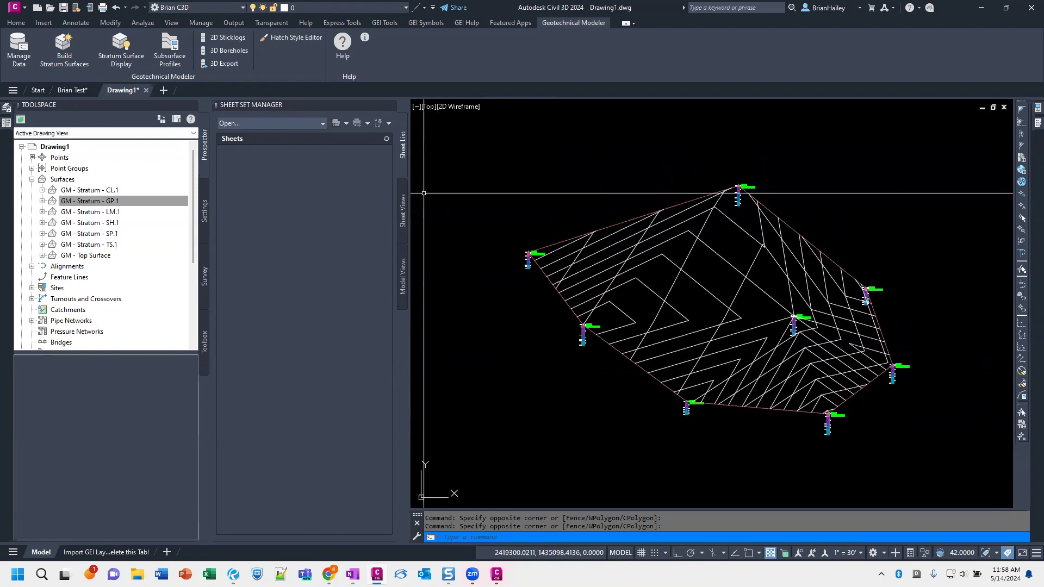
Close the Sheet Set Manager and start a new drawing
{"action": "left_click", "coordinate": [391, 106]}
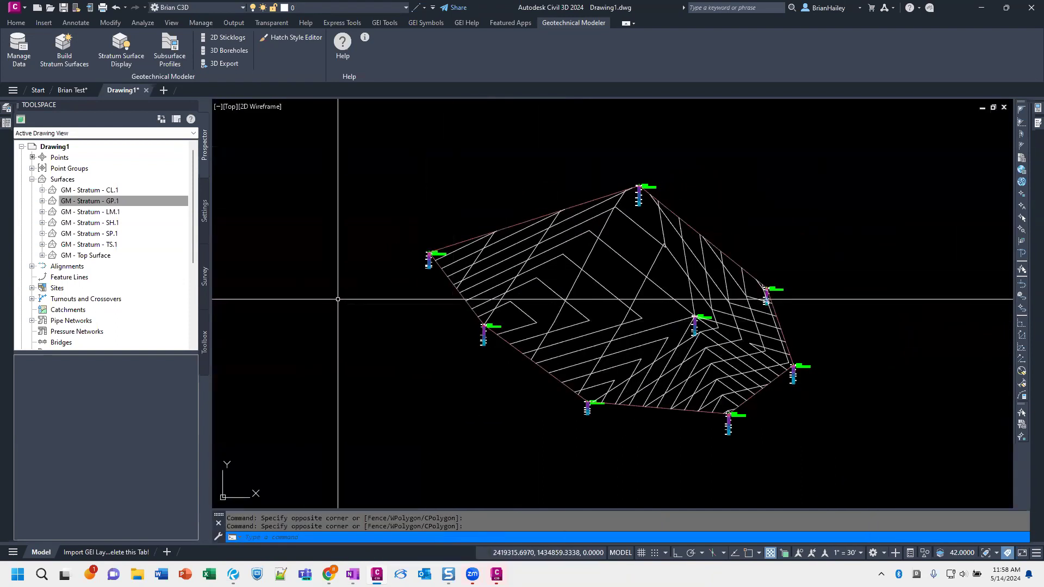
{"action": "left_click", "coordinate": [163, 91]}
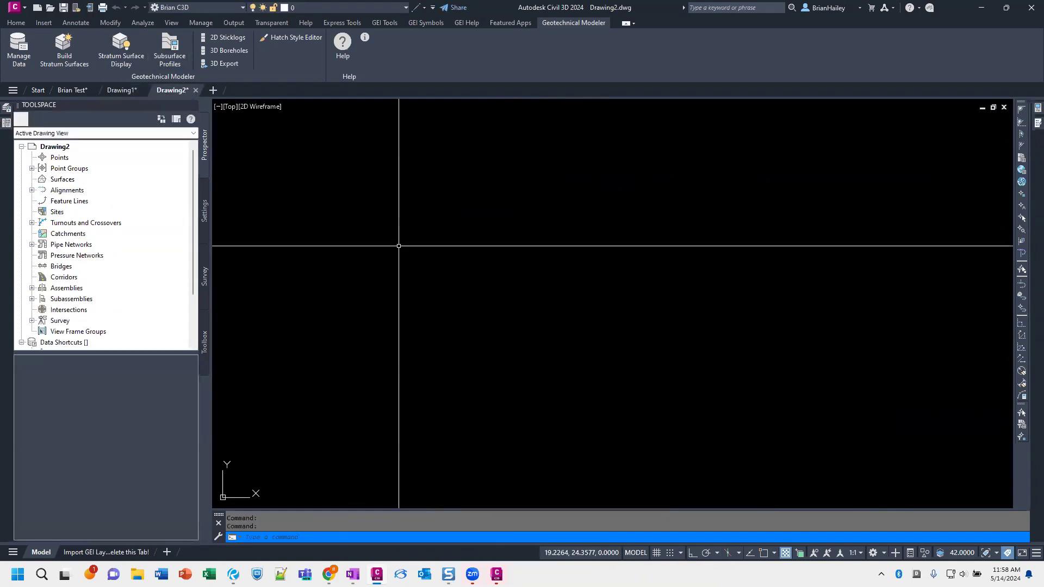
Insert the GEI plan-set layout ANSI D 34x22 H - Metric into the new drawing
{"action": "left_click", "coordinate": [387, 22]}
{"action": "left_click", "coordinate": [92, 51]}
{"action": "left_click", "coordinate": [104, 68]}
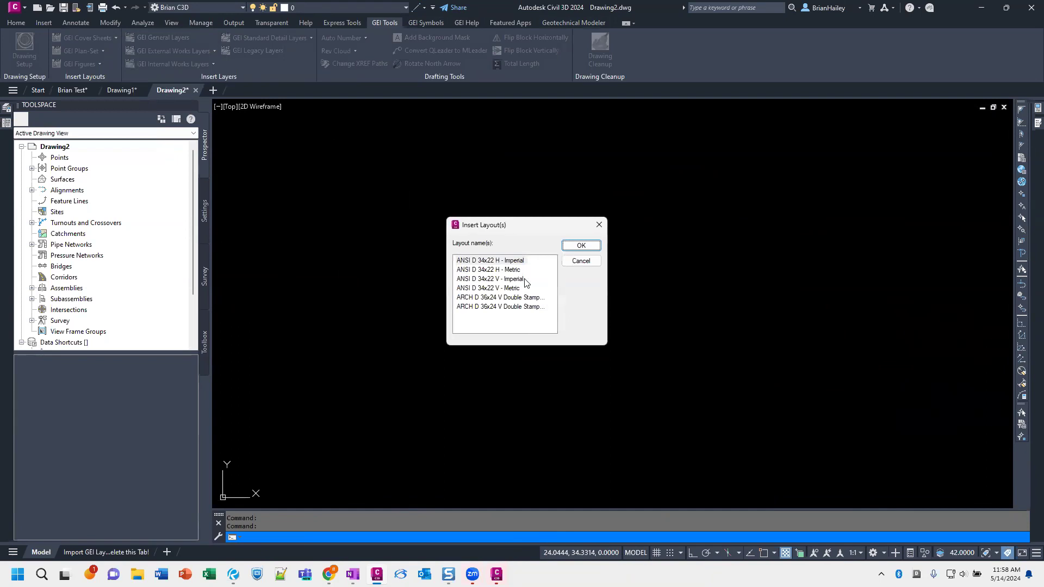
{"action": "left_click", "coordinate": [513, 262]}
{"action": "left_click", "coordinate": [581, 246]}
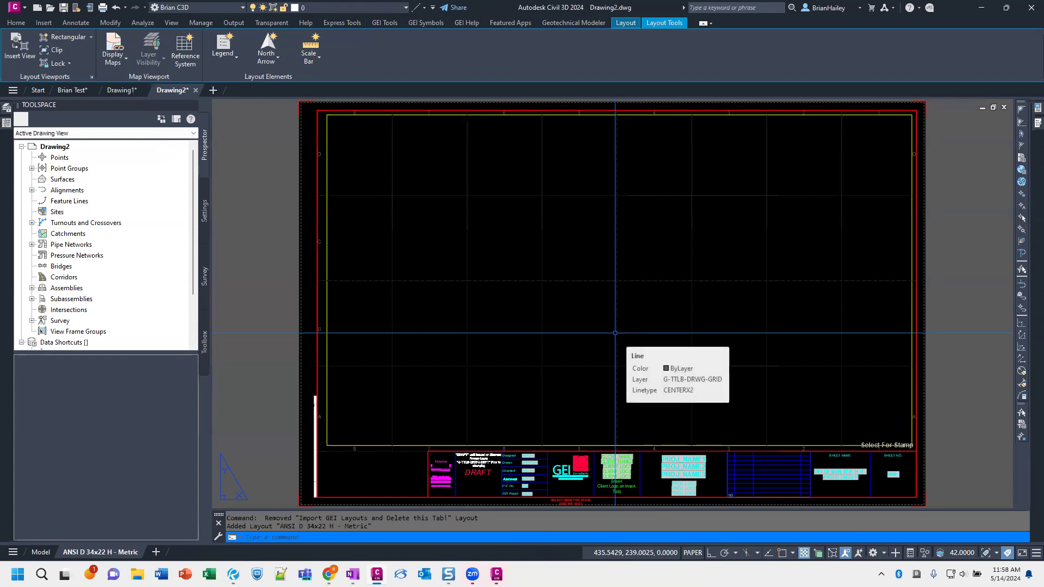
Measure the sheet's width along its upper edge with the DIST command, from one corner to the other
{"action": "scroll", "coordinate": [596, 320], "scroll_direction": "down", "scroll_amount": 2}
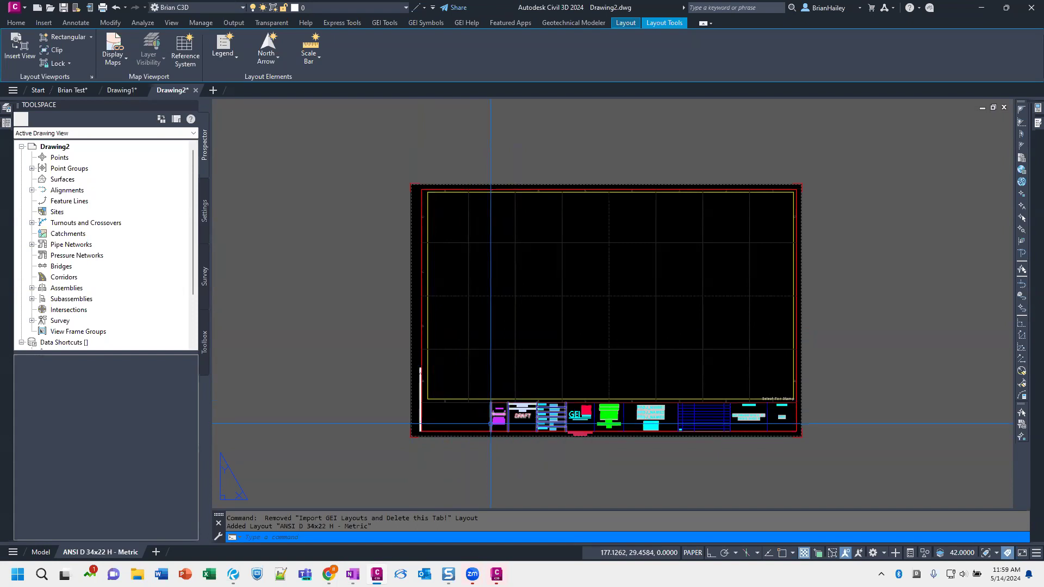
{"action": "type", "text": "DI"}
{"action": "key", "text": "Return"}
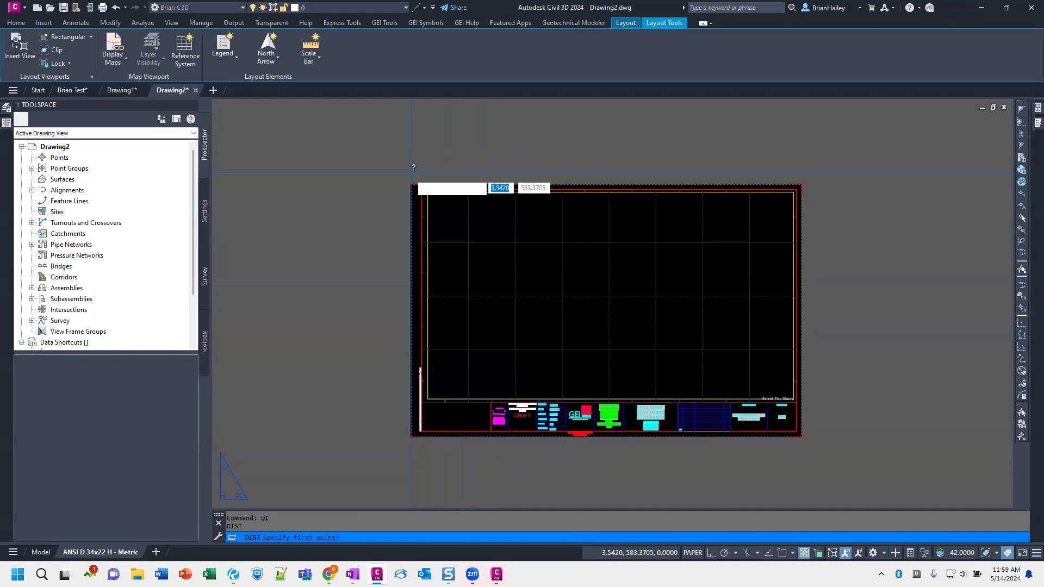
{"action": "left_click", "coordinate": [411, 185]}
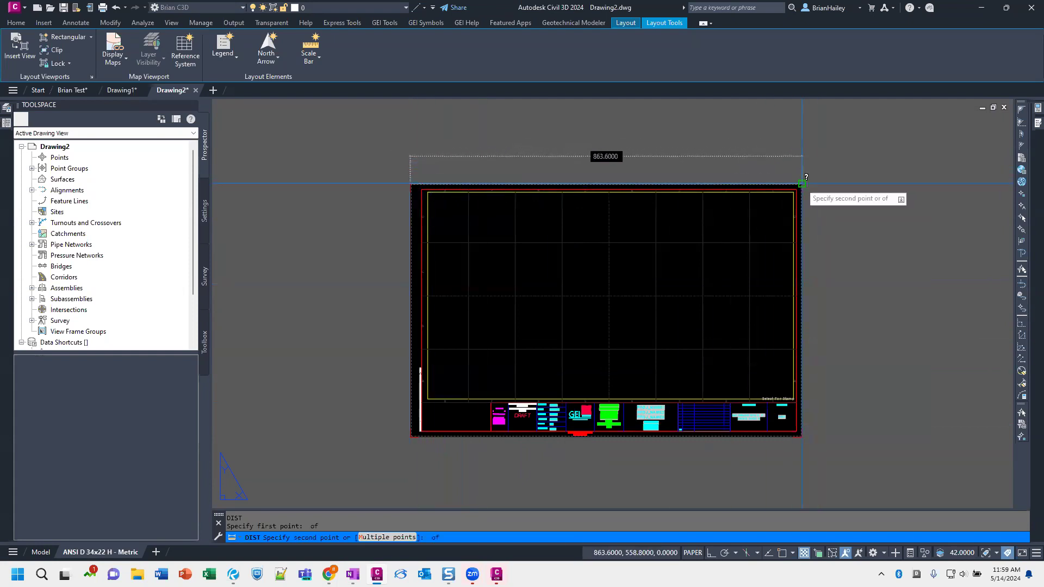
{"action": "key", "text": "shift+e"}
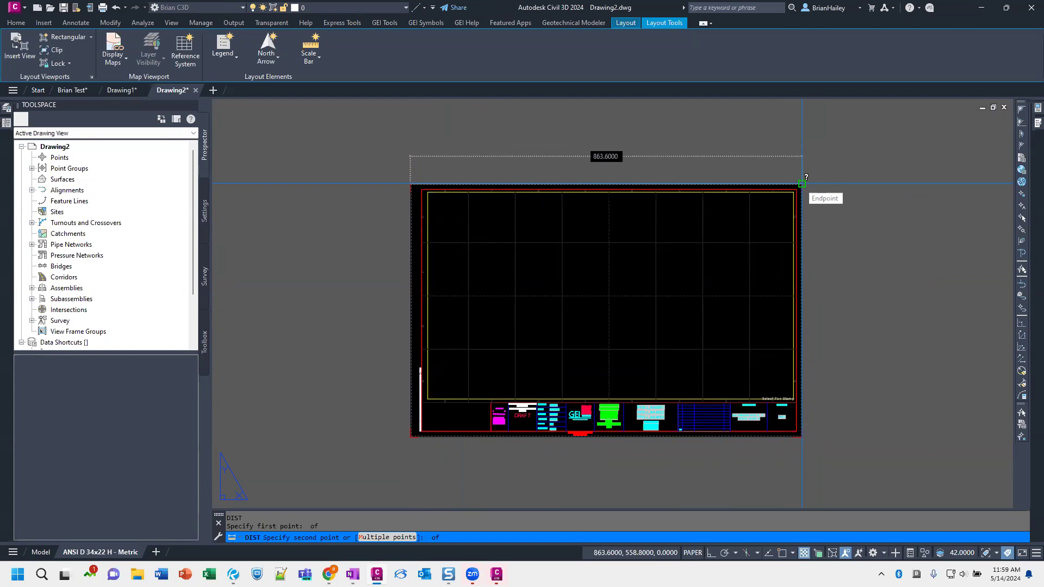
{"action": "key", "text": "Escape"}
Activate the layout viewport and check which viewport scales are available
{"action": "double_click", "coordinate": [712, 299]}
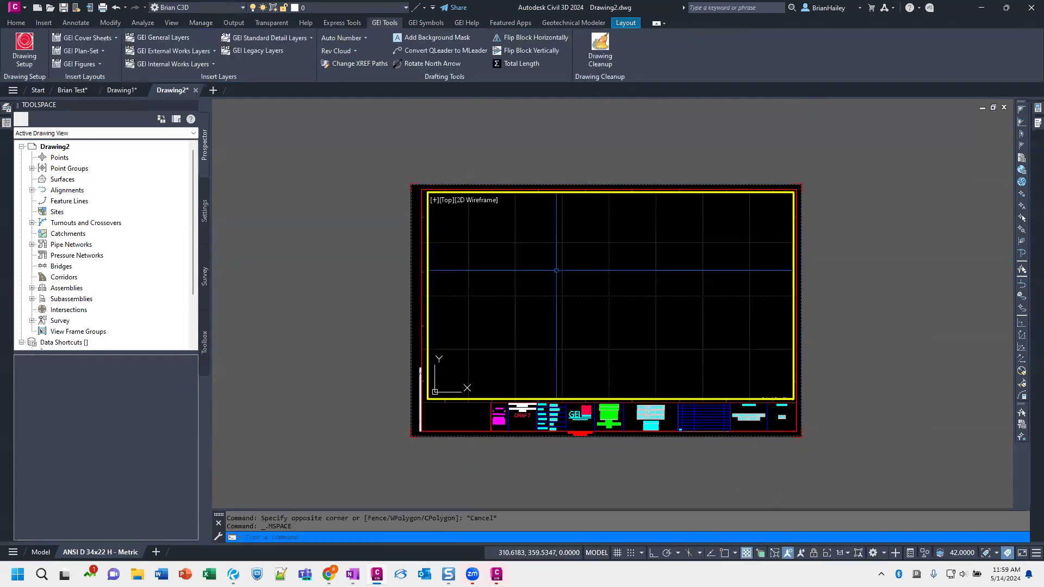
{"action": "left_click", "coordinate": [840, 554]}
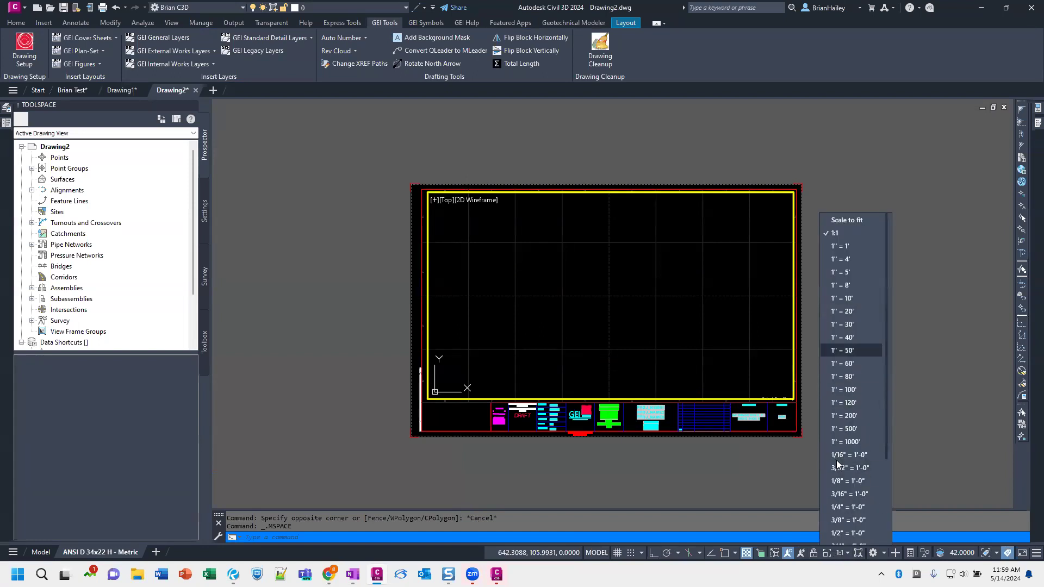
{"action": "left_click", "coordinate": [826, 448]}
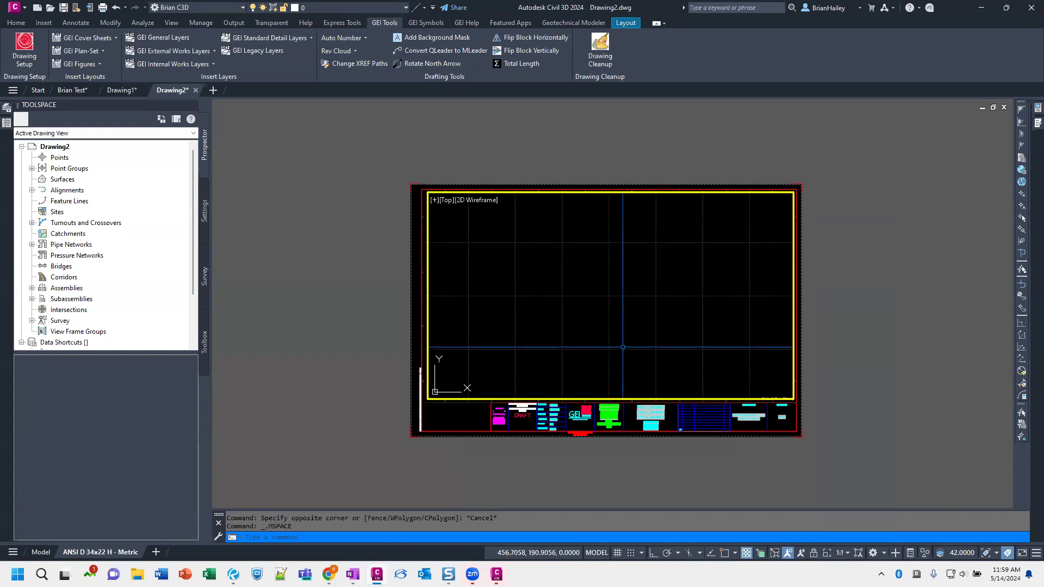
Run the GEI Drawing Setup with Meters as the unit and Design as the drawing type
{"action": "left_click", "coordinate": [25, 48]}
{"action": "left_click", "coordinate": [449, 246]}
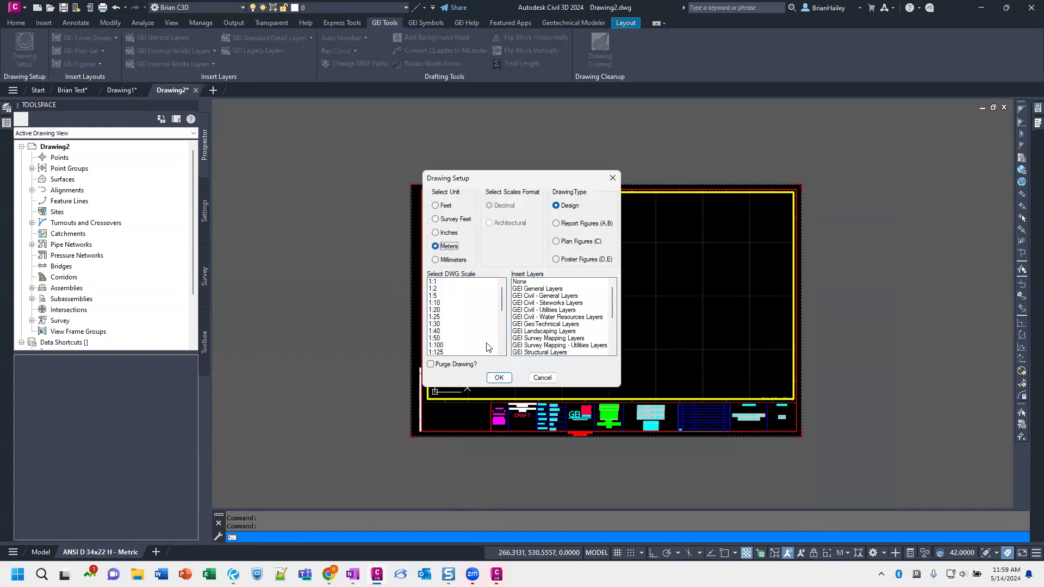
{"action": "left_click", "coordinate": [499, 377]}
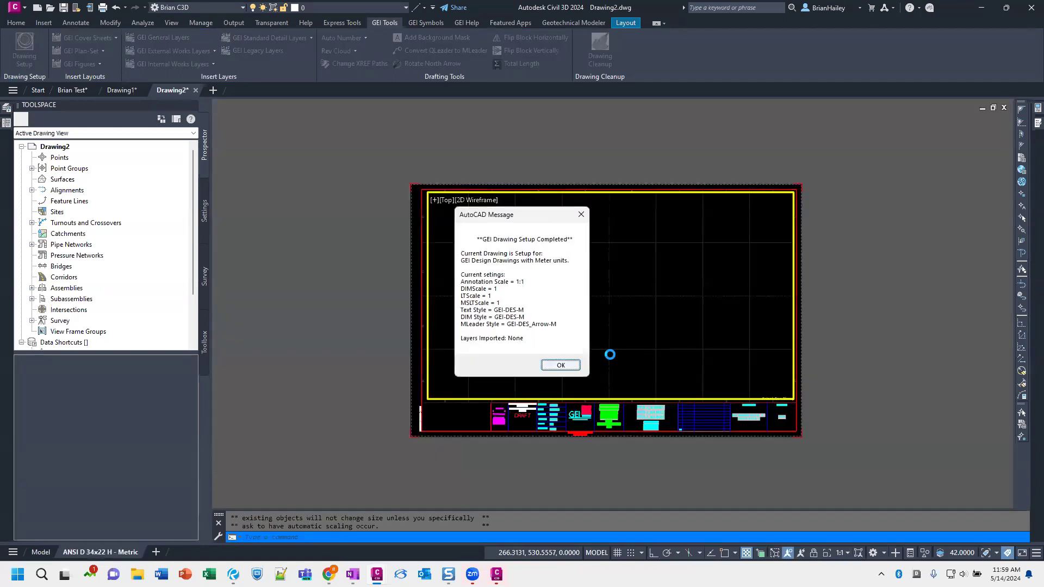
{"action": "key", "text": "Return"}
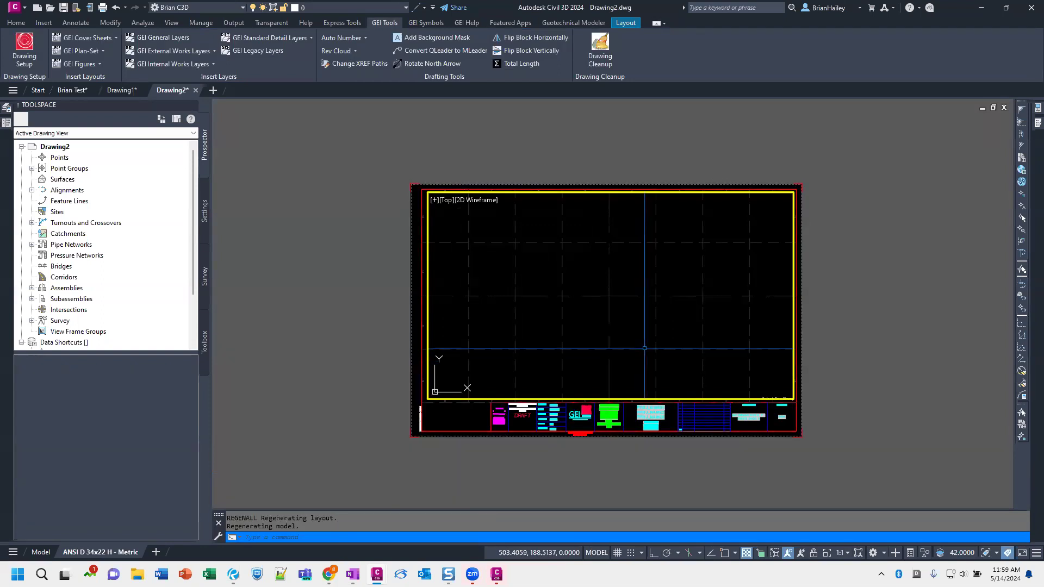
Review the viewport's list of metric scales and return to paper space
{"action": "left_click", "coordinate": [844, 552]}
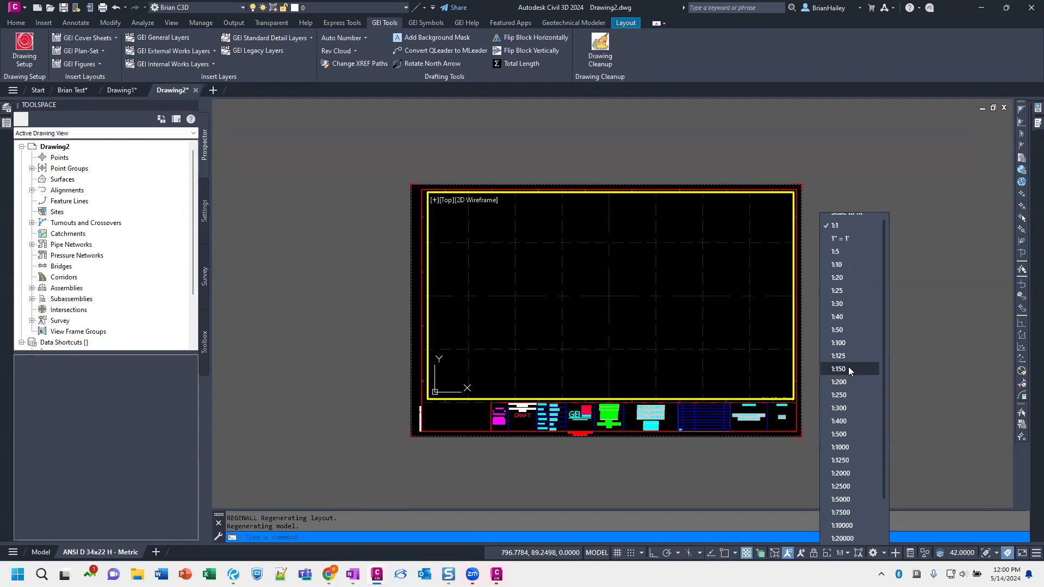
{"action": "left_click", "coordinate": [646, 268]}
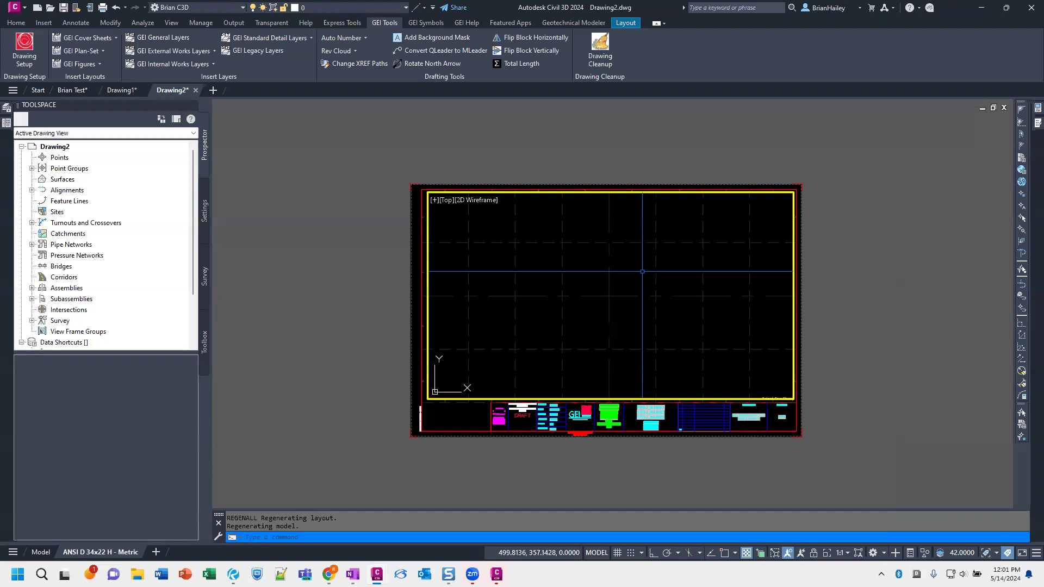
{"action": "double_click", "coordinate": [664, 147]}
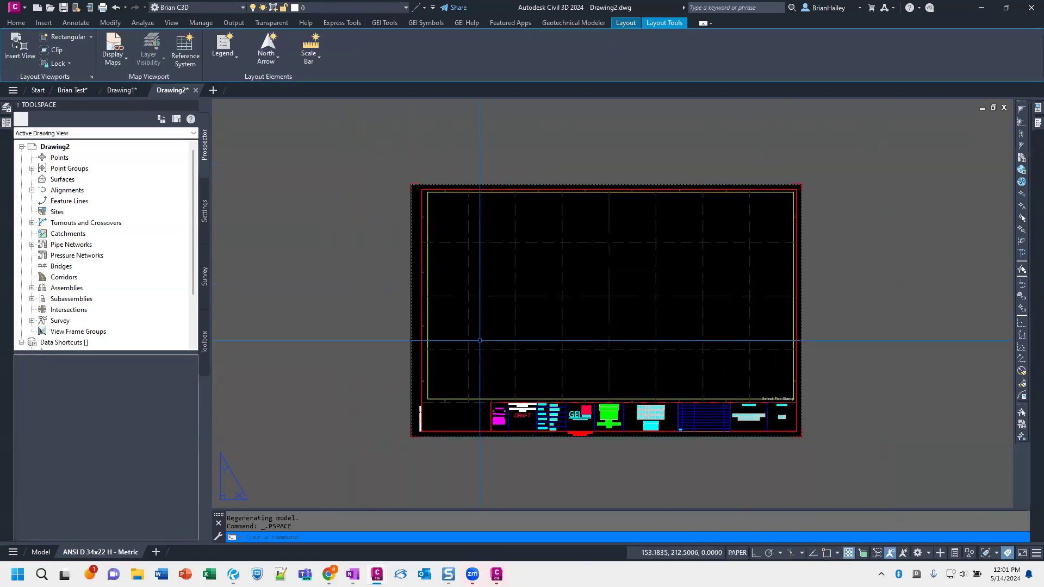
Reactivate the viewport, examine the paper-to-drawing unit definition of the 1:30 scale in Edit Drawing Scales, and cancel without changes
{"action": "double_click", "coordinate": [583, 275]}
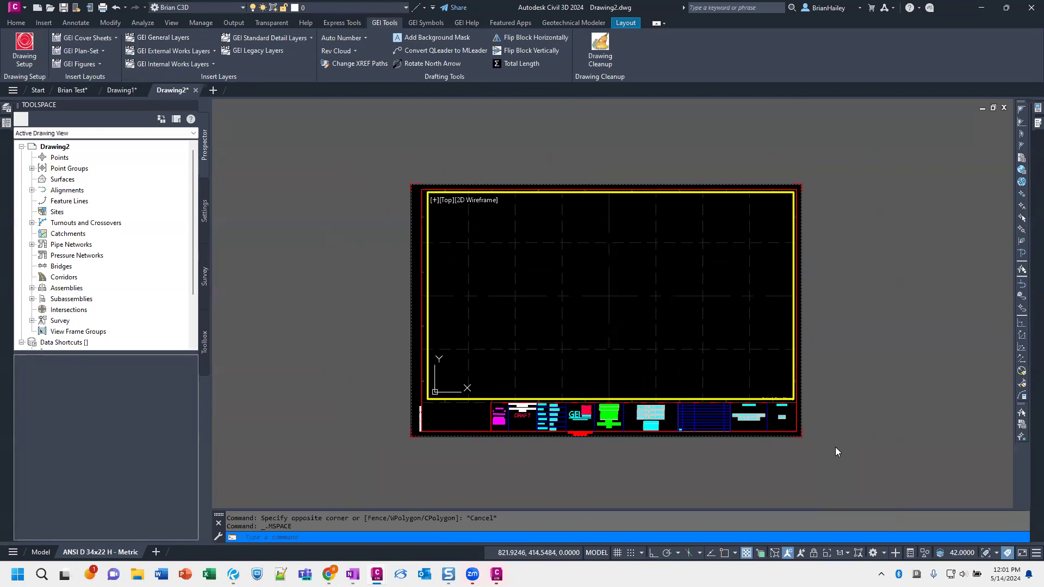
{"action": "left_click", "coordinate": [841, 553]}
{"action": "scroll", "coordinate": [853, 519], "scroll_direction": "down", "scroll_amount": 3}
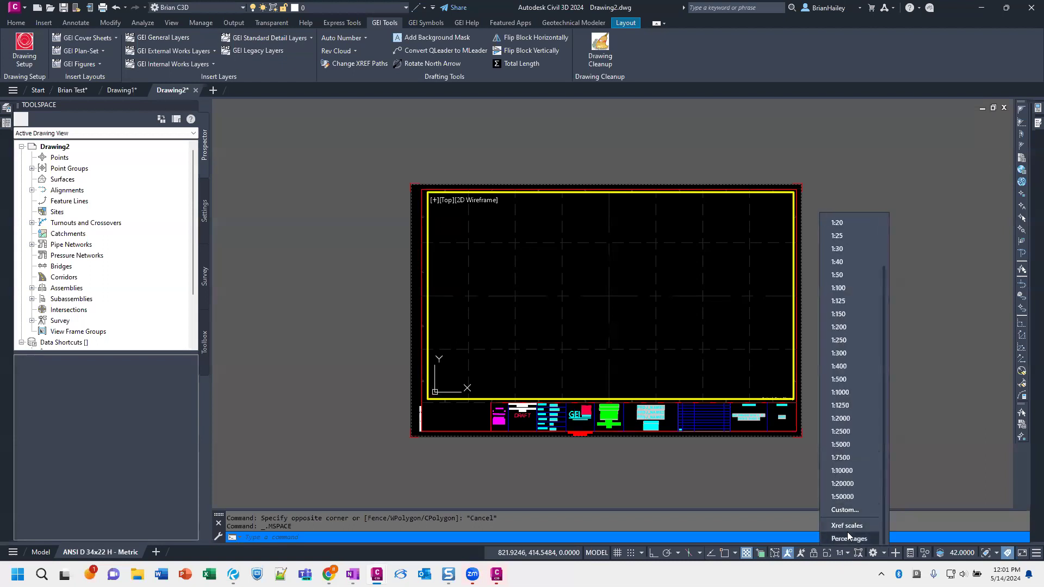
{"action": "left_click", "coordinate": [846, 511]}
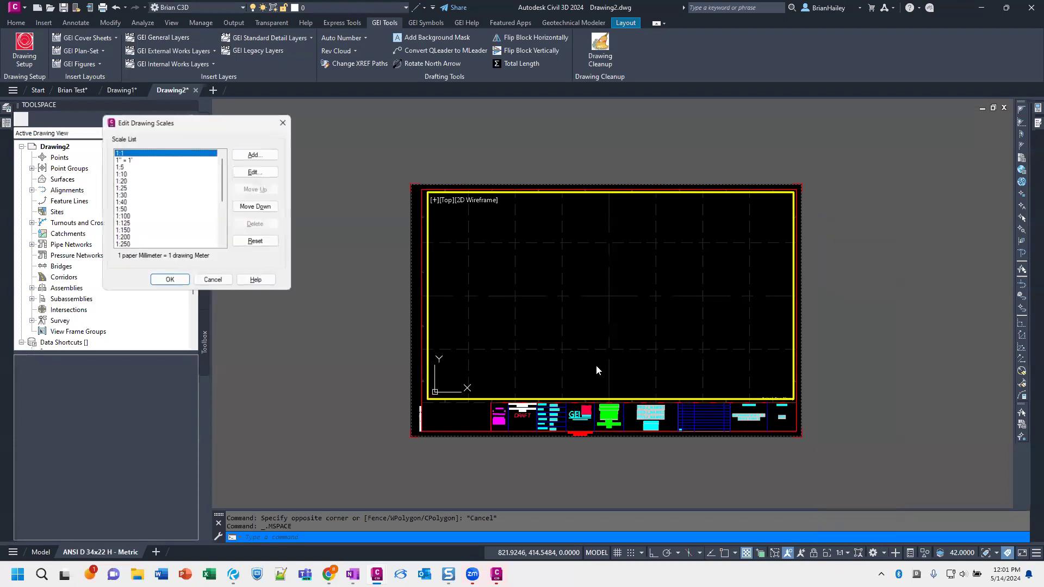
{"action": "left_click", "coordinate": [125, 196]}
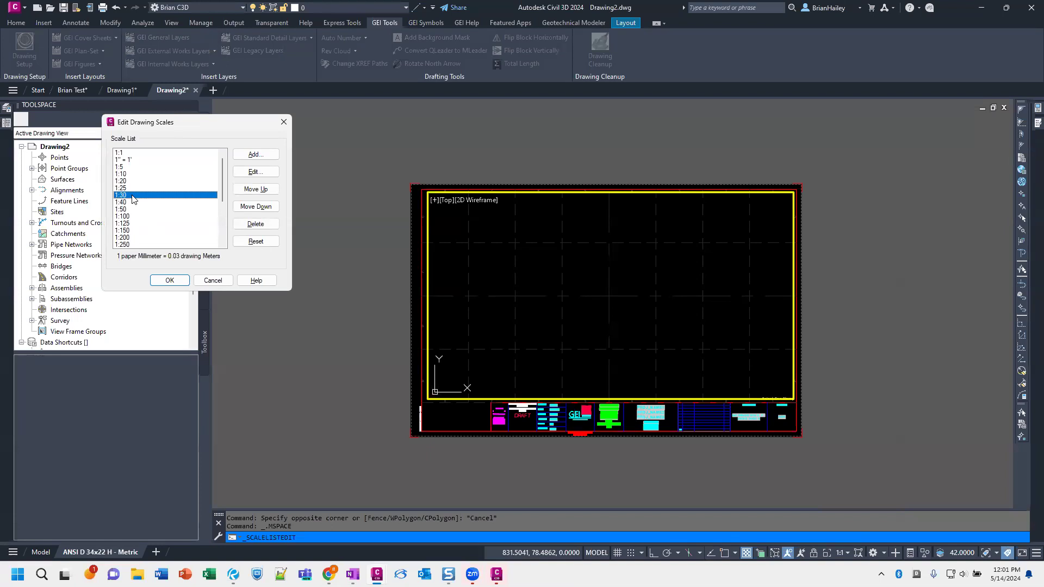
{"action": "left_click", "coordinate": [125, 259]}
{"action": "left_click", "coordinate": [178, 261]}
{"action": "left_click", "coordinate": [217, 281]}
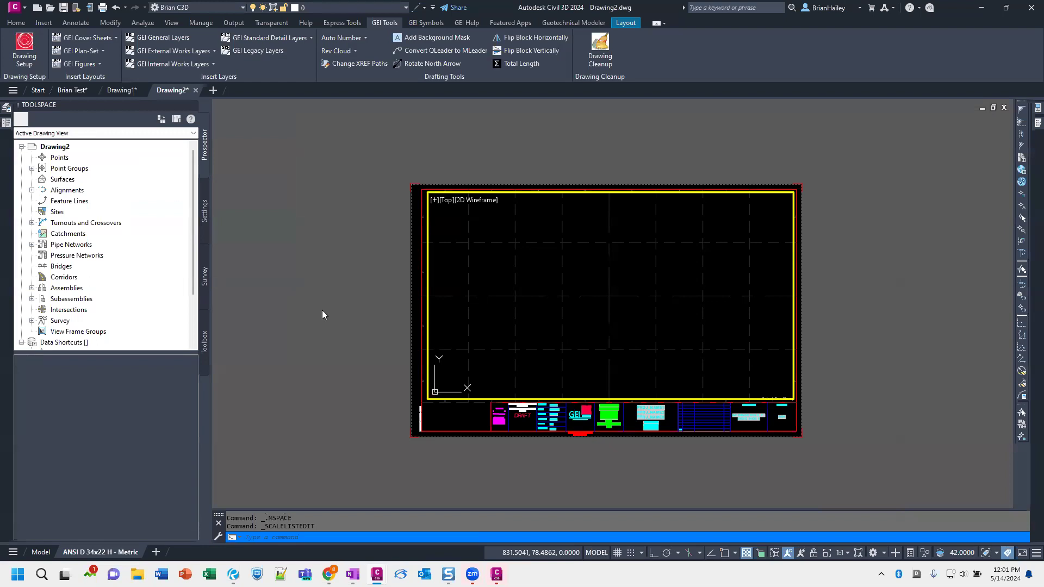
Run the GEI Drawing Setup with Millimeters as the unit and Design as the drawing type
{"action": "left_click", "coordinate": [30, 57]}
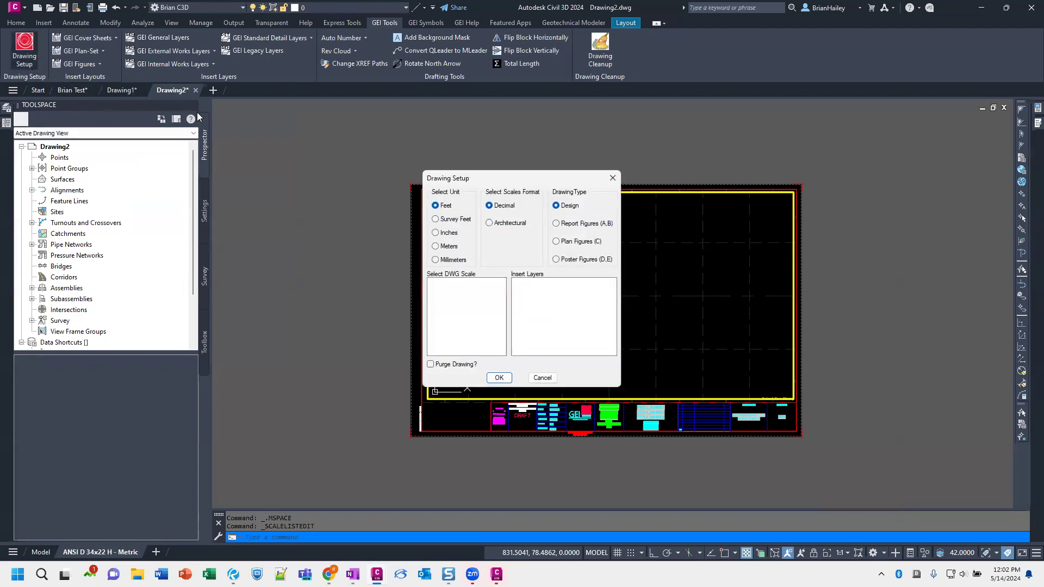
{"action": "left_click", "coordinate": [451, 260]}
{"action": "left_click", "coordinate": [498, 377]}
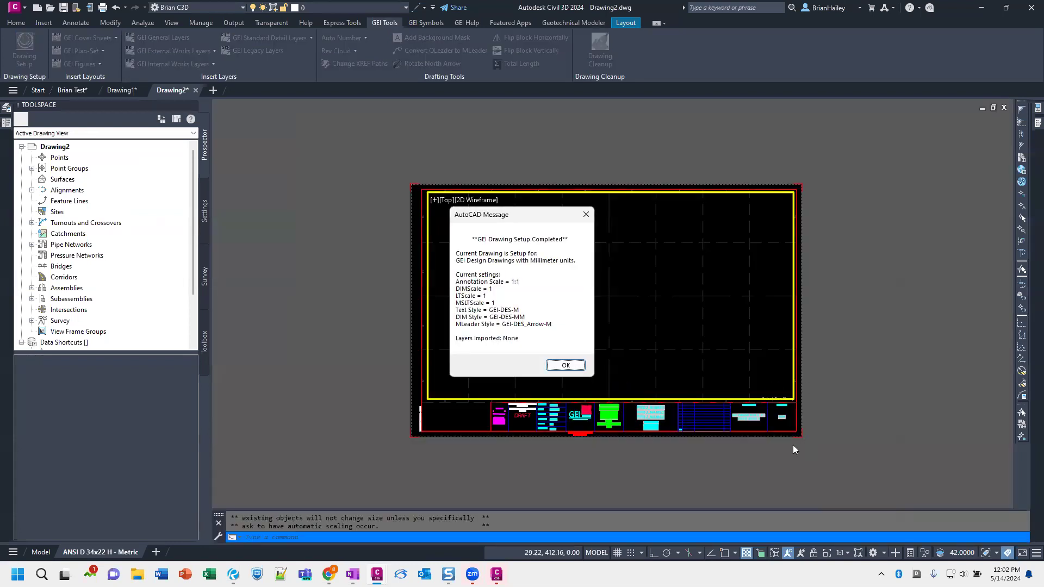
{"action": "left_click", "coordinate": [554, 366]}
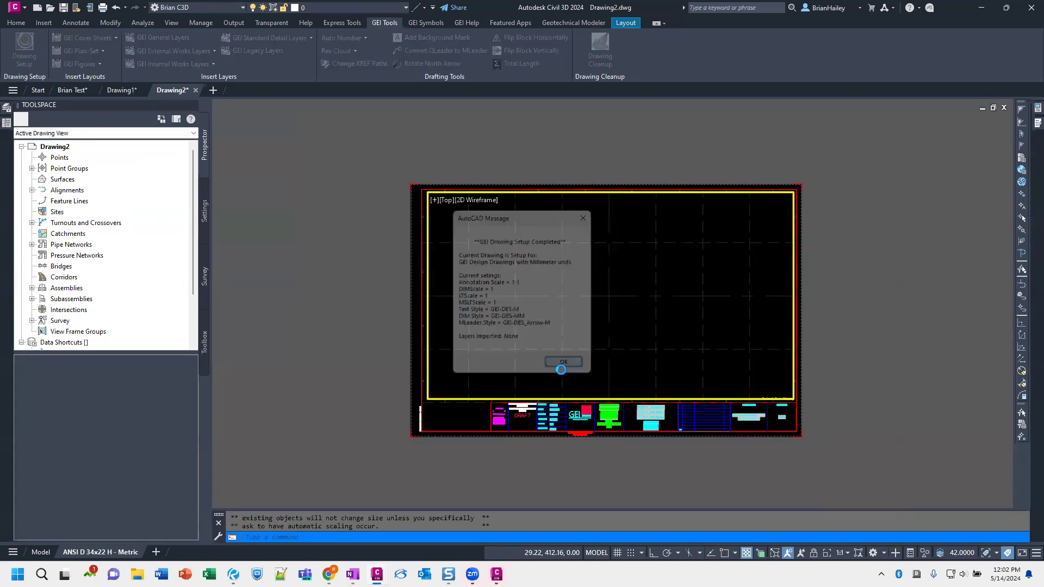
Examine the paper-to-drawing unit definition of the 1:30 scale in Edit Drawing Scales, cancel without changes, and return to paper space
{"action": "left_click", "coordinate": [840, 553]}
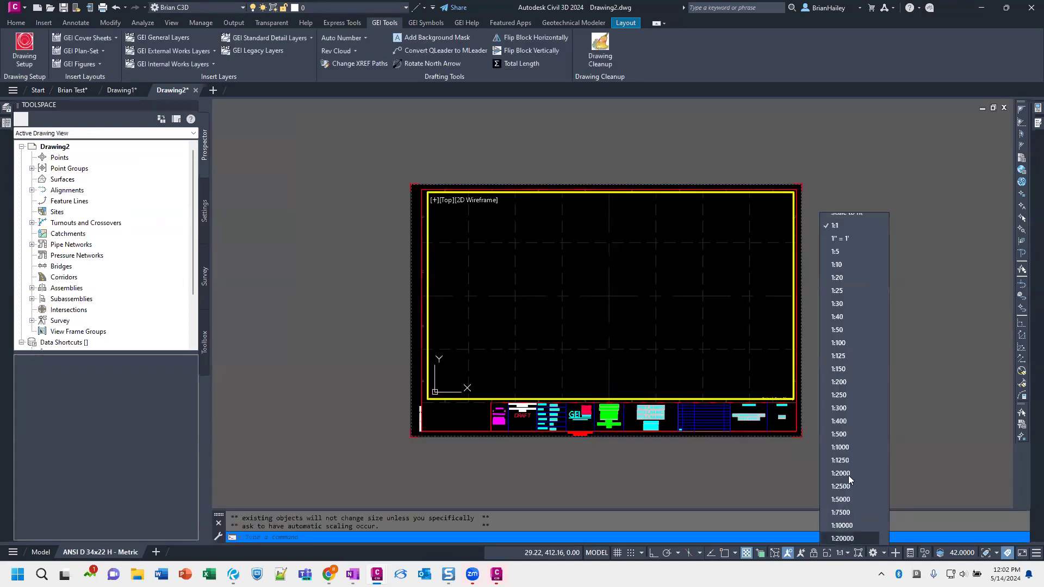
{"action": "scroll", "coordinate": [857, 522], "scroll_direction": "down", "scroll_amount": 2}
{"action": "left_click", "coordinate": [848, 511]}
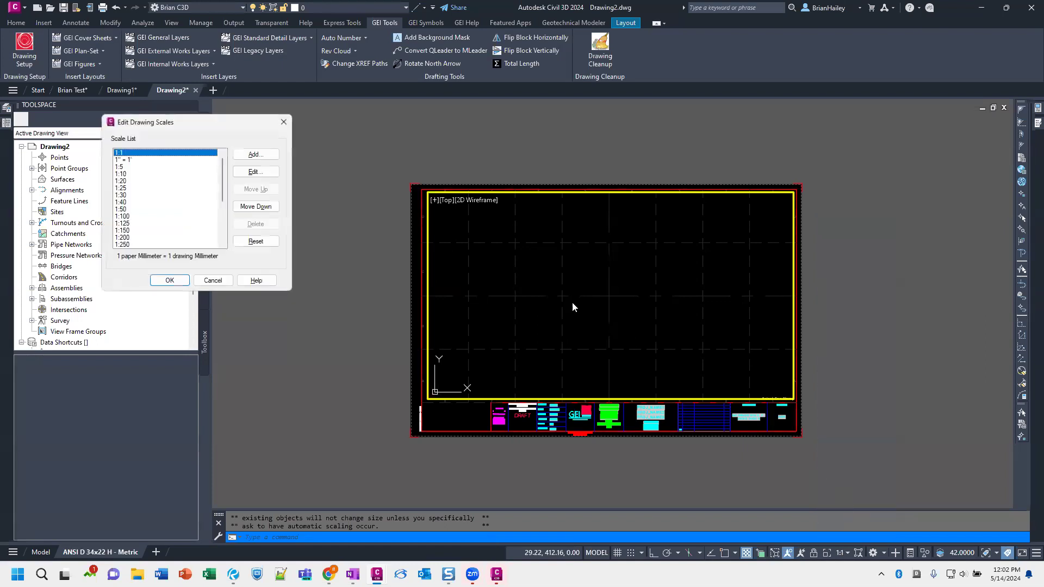
{"action": "left_click", "coordinate": [123, 194]}
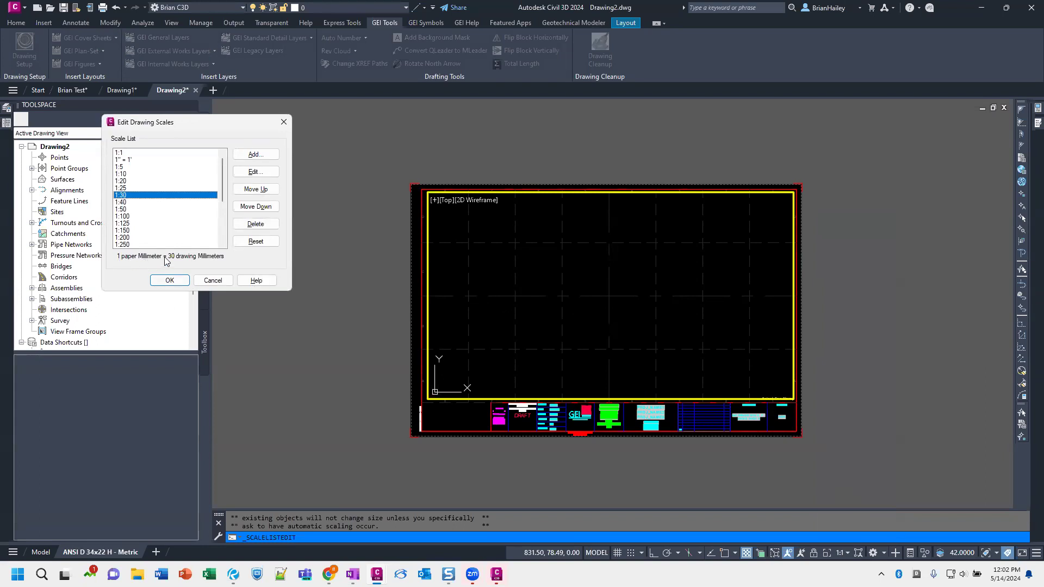
{"action": "left_click", "coordinate": [213, 280]}
{"action": "double_click", "coordinate": [420, 174]}
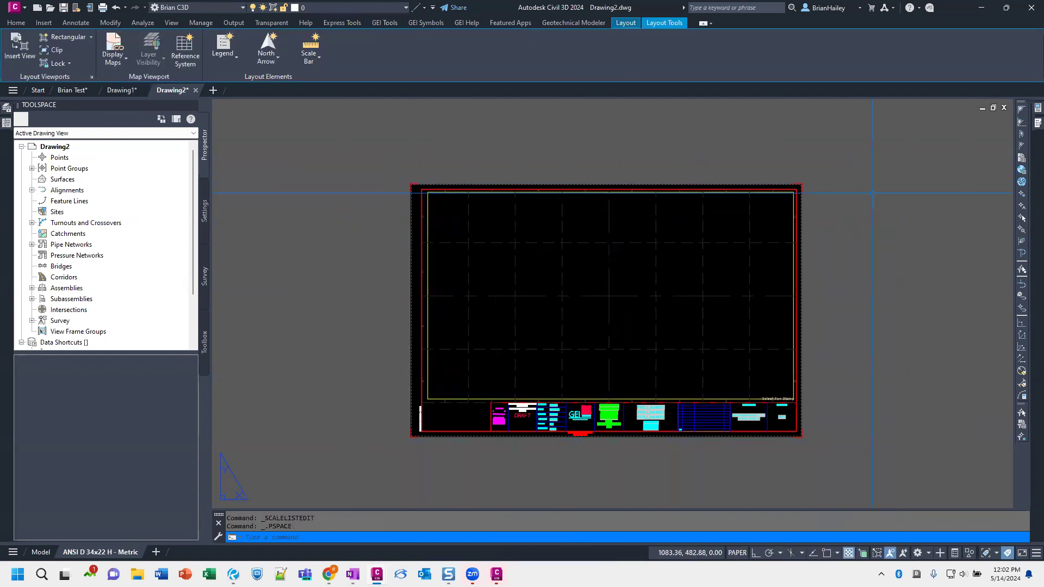
Reactivate the layout viewport and review its list of available metric scales without choosing one
{"action": "double_click", "coordinate": [616, 337]}
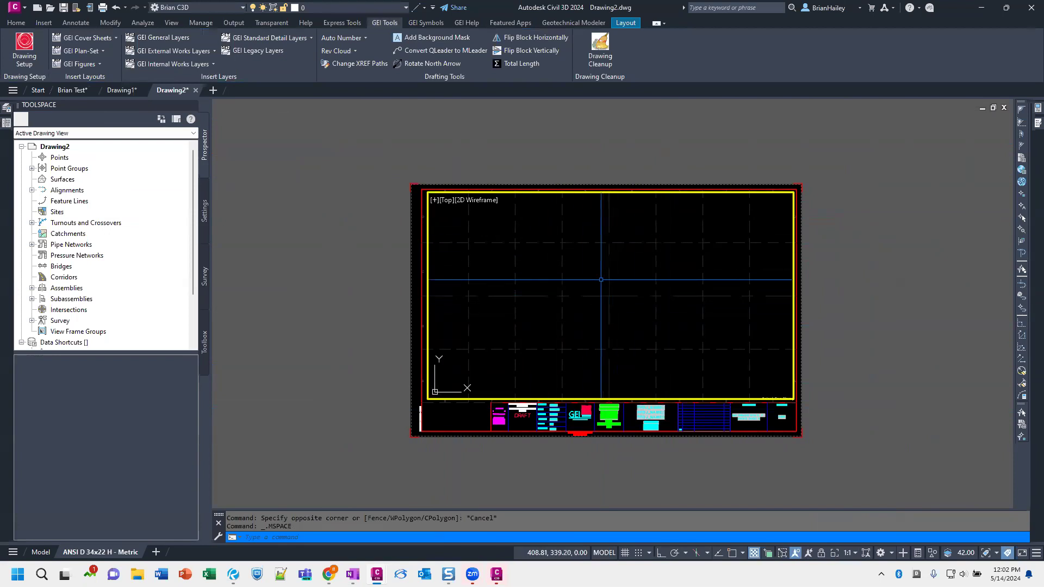
{"action": "left_click", "coordinate": [852, 553]}
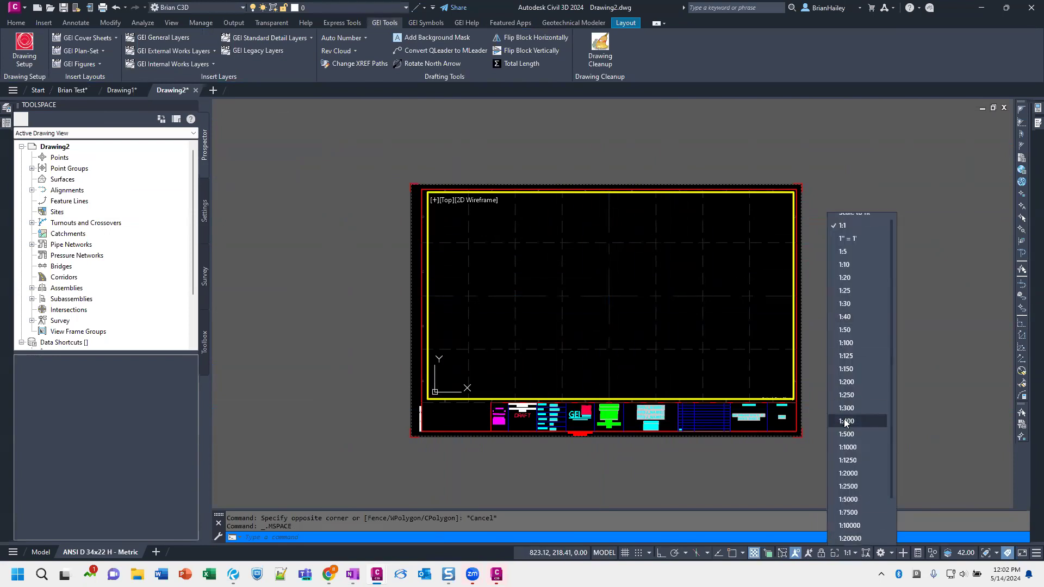
{"action": "left_click", "coordinate": [717, 451]}
{"action": "double_click", "coordinate": [717, 452]}
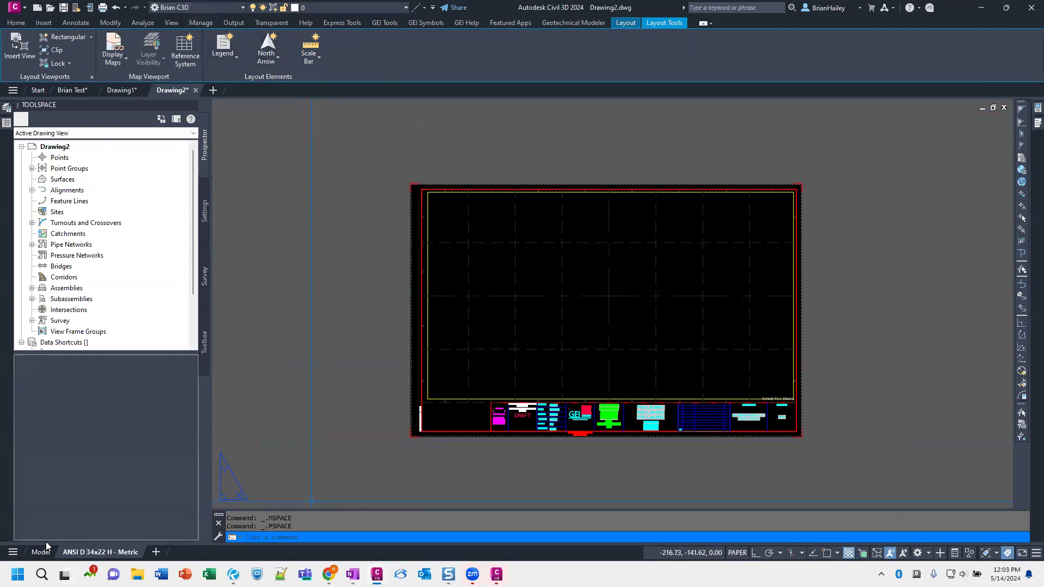
{"action": "double_click", "coordinate": [603, 308]}
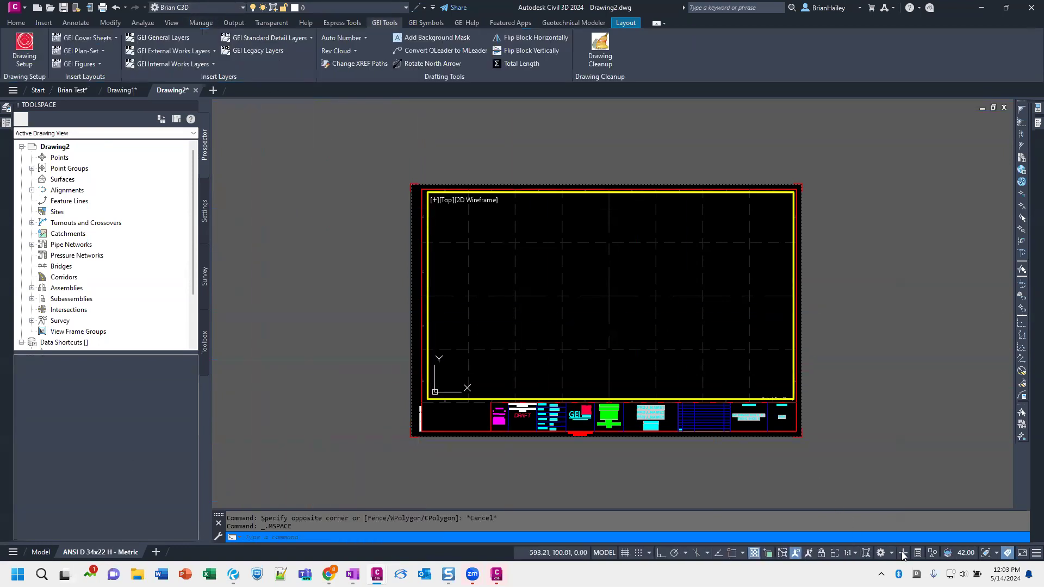
{"action": "left_click", "coordinate": [851, 553]}
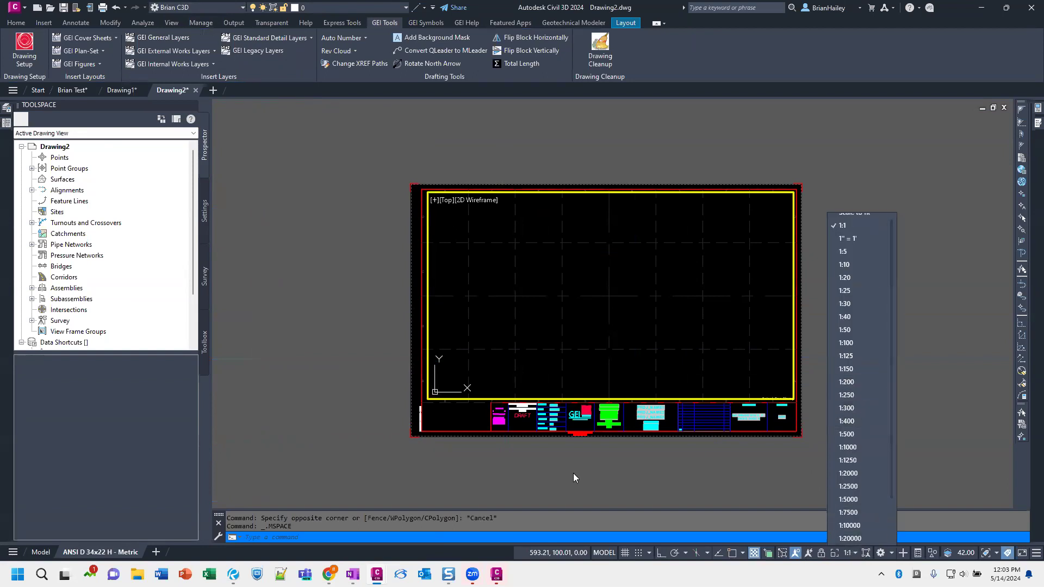
{"action": "key", "text": "Escape"}
{"action": "key", "text": "Escape"}
In model space, run the GEI Drawing Setup with Feet as the unit, Decimal scales, Design as the drawing type and a 1" = 30' scale
{"action": "left_click", "coordinate": [43, 553]}
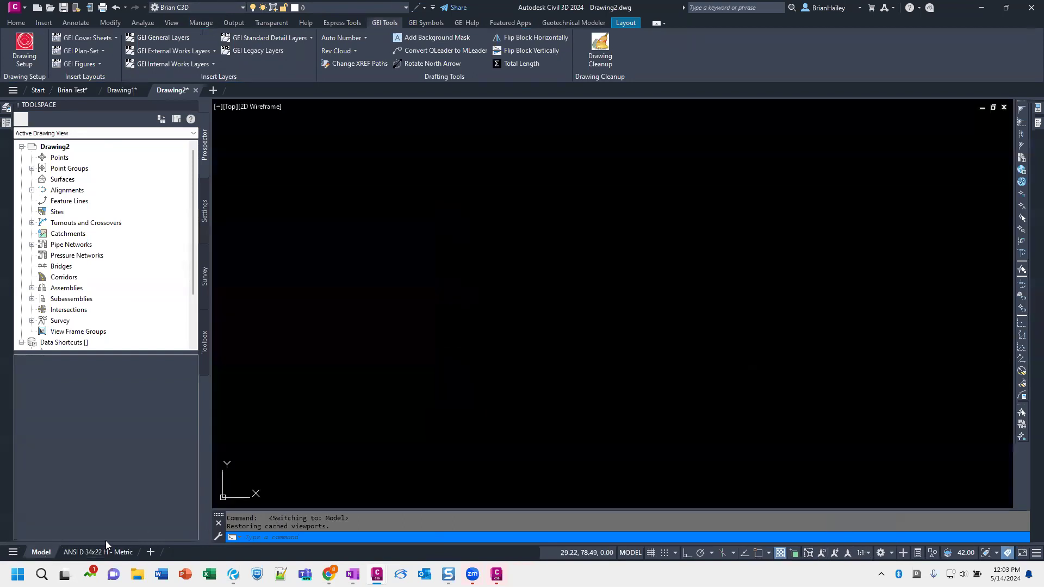
{"action": "left_click", "coordinate": [42, 47]}
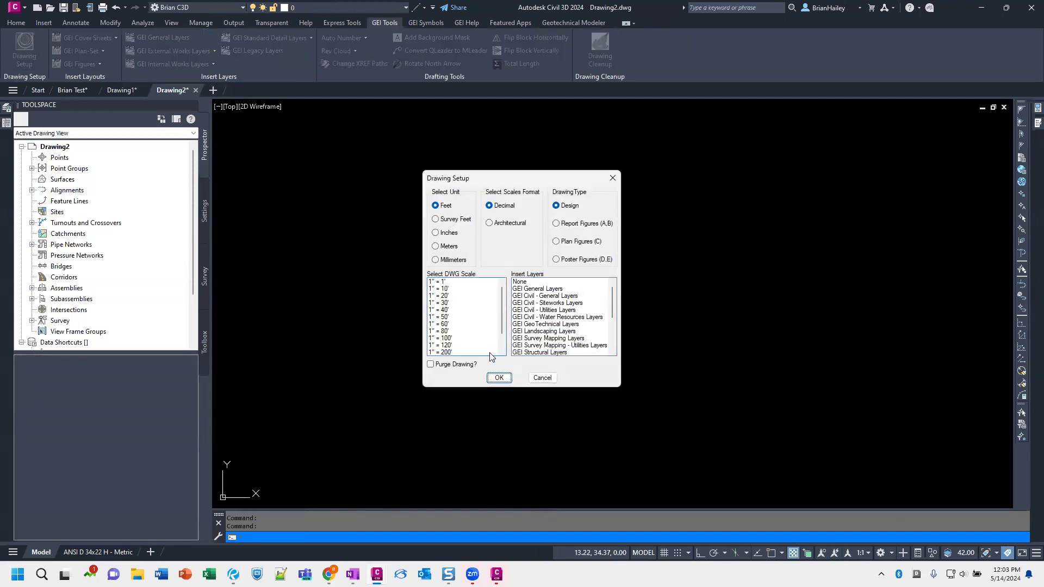
{"action": "left_click", "coordinate": [438, 303]}
{"action": "left_click", "coordinate": [499, 378]}
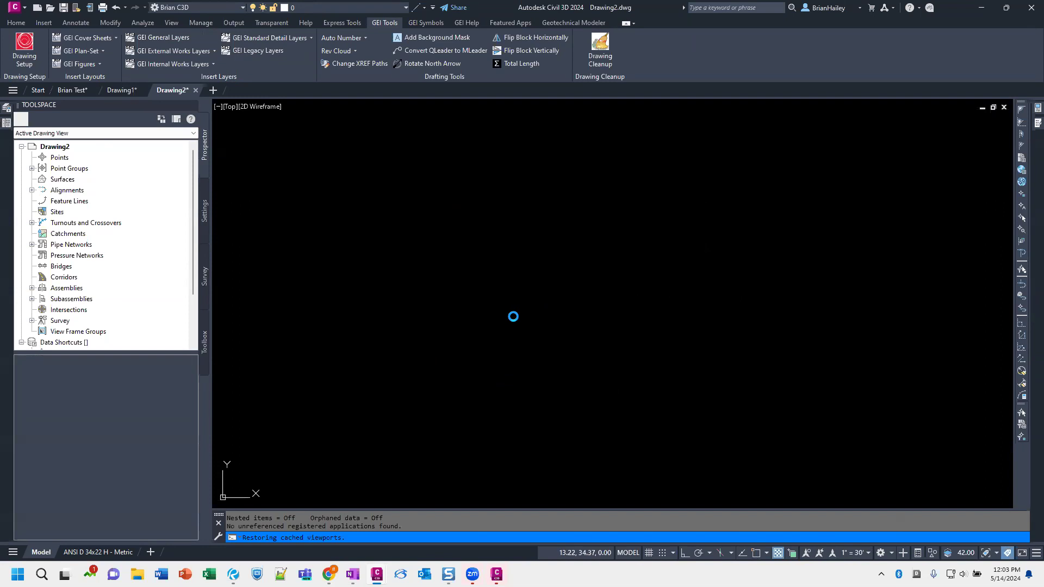
{"action": "key", "text": "Return"}
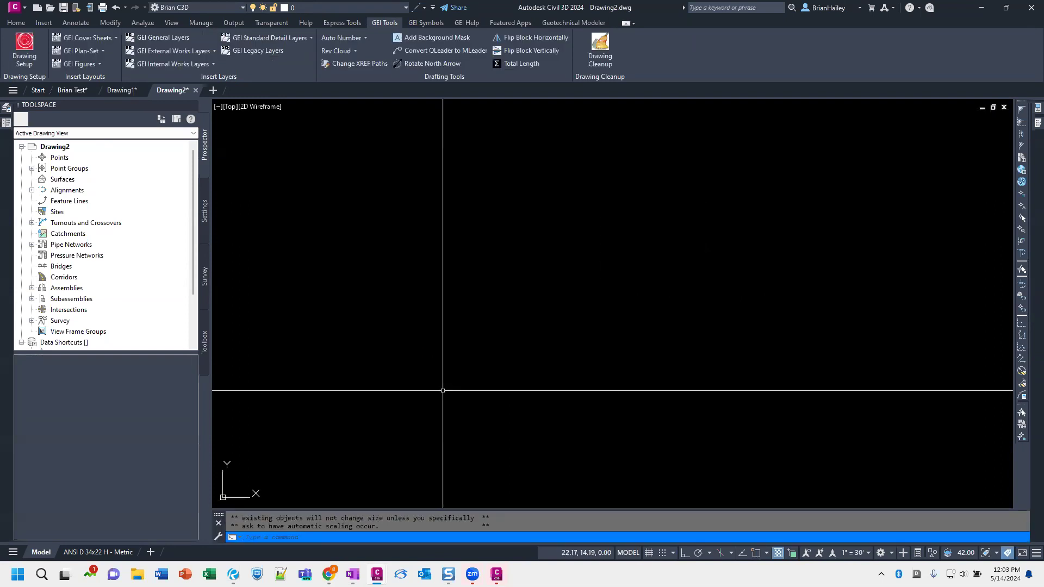
Place multiline text reading "asdf" in model space using the current annotative GEI-DES text style
{"action": "type", "text": "mt"}
{"action": "key", "text": "Return"}
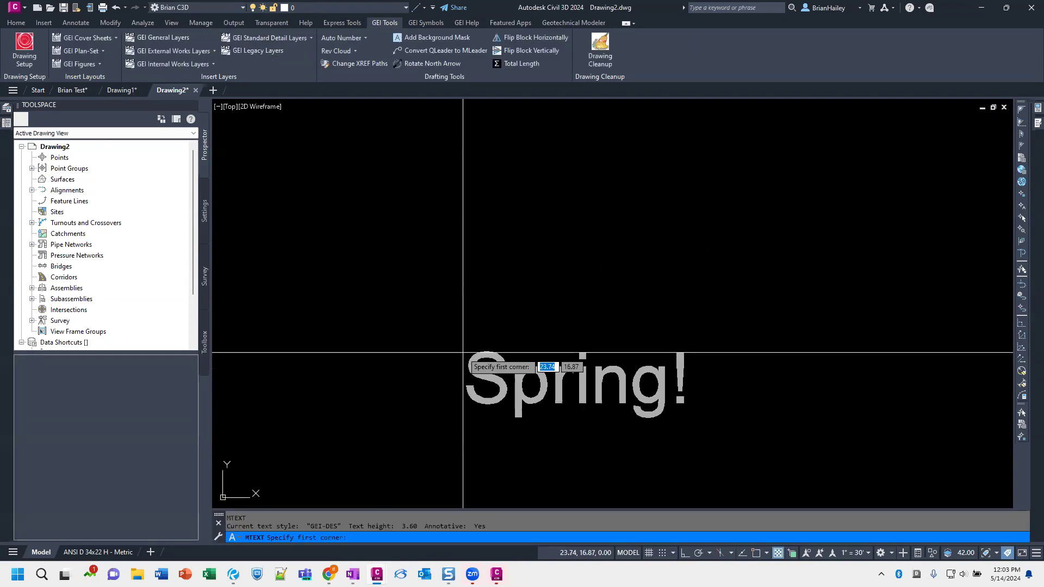
{"action": "left_click", "coordinate": [371, 218]}
{"action": "left_click", "coordinate": [814, 376]}
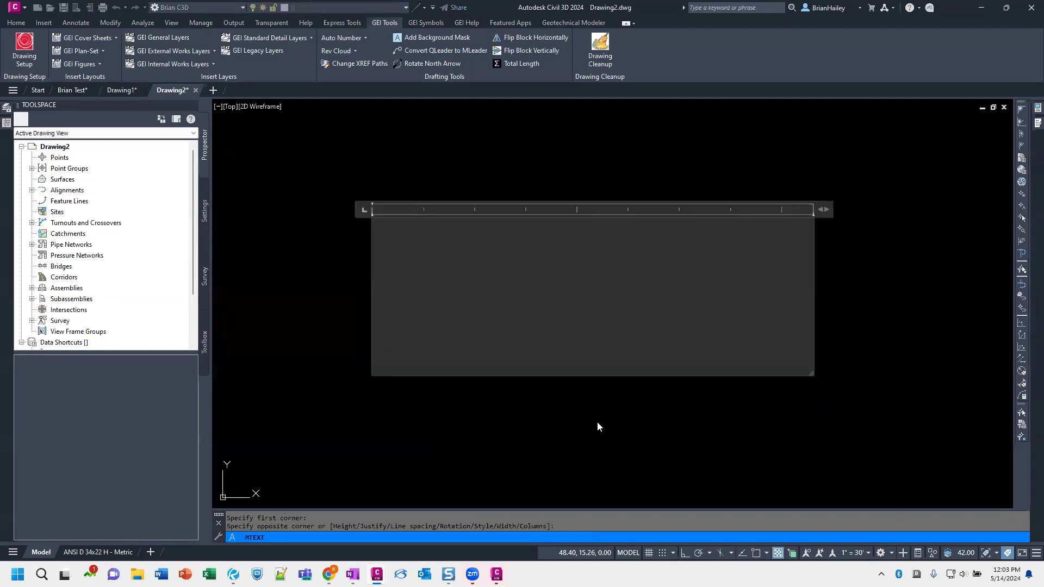
{"action": "type", "text": "asdf"}
{"action": "left_click", "coordinate": [560, 422]}
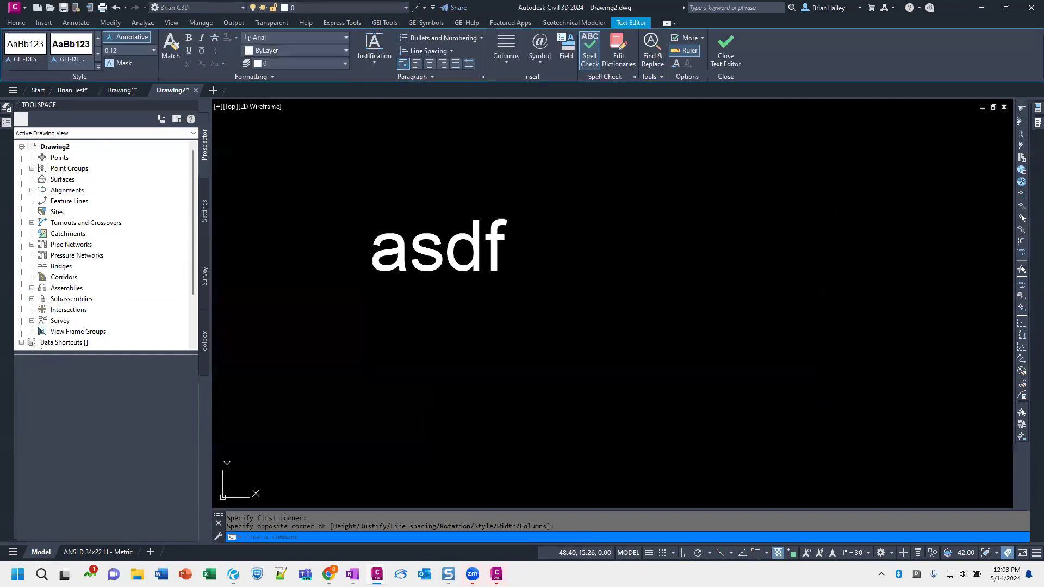
Measure the height of the "asdf" text in model space with the DIST command
{"action": "left_click", "coordinate": [474, 259]}
{"action": "key", "text": "Escape"}
{"action": "key", "text": "Escape"}
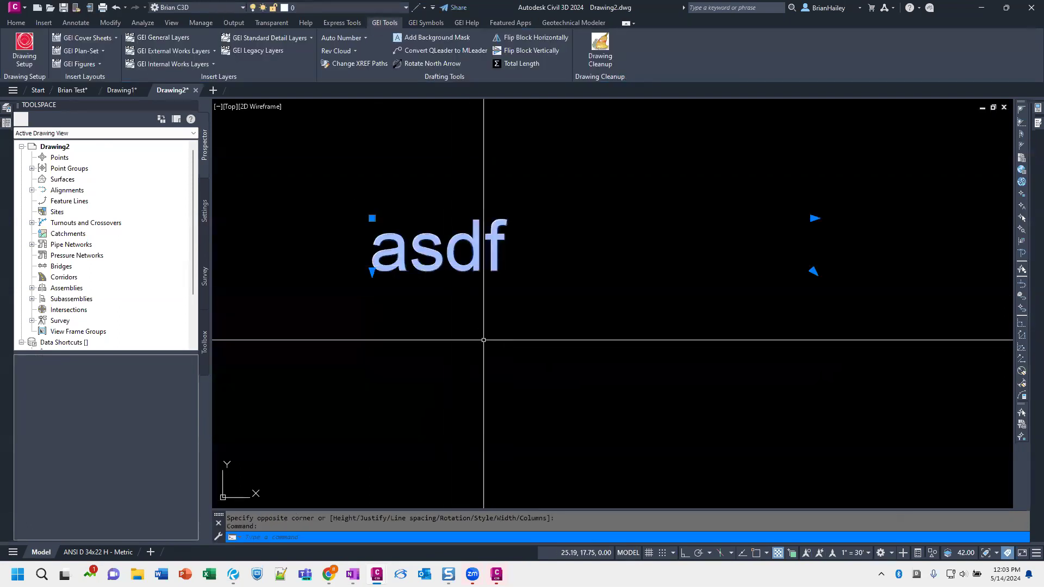
{"action": "type", "text": "dist"}
{"action": "key", "text": "Return"}
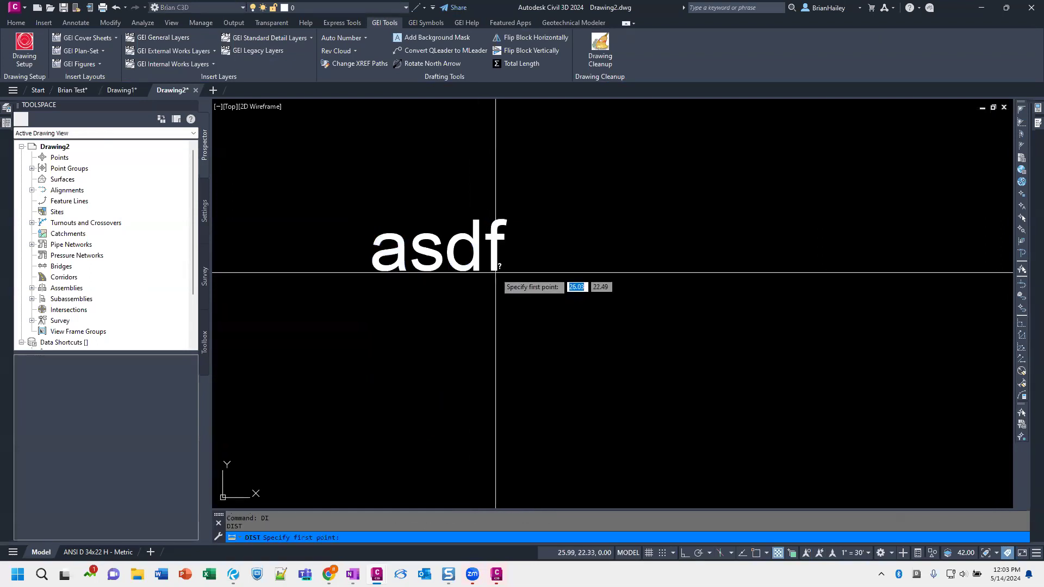
{"action": "left_click", "coordinate": [495, 272]}
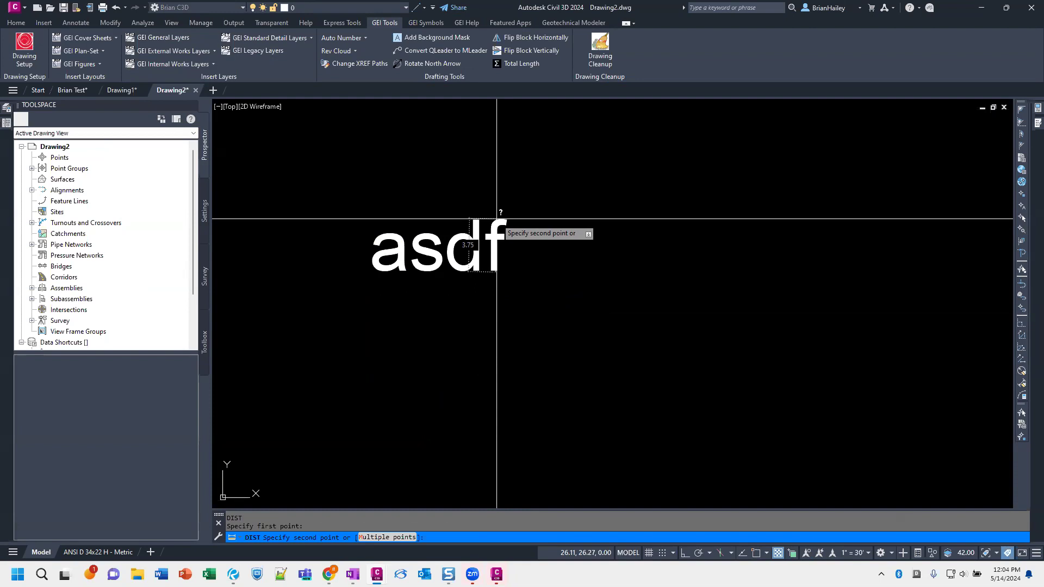
{"action": "key", "text": "Escape"}
{"action": "key", "text": "Escape"}
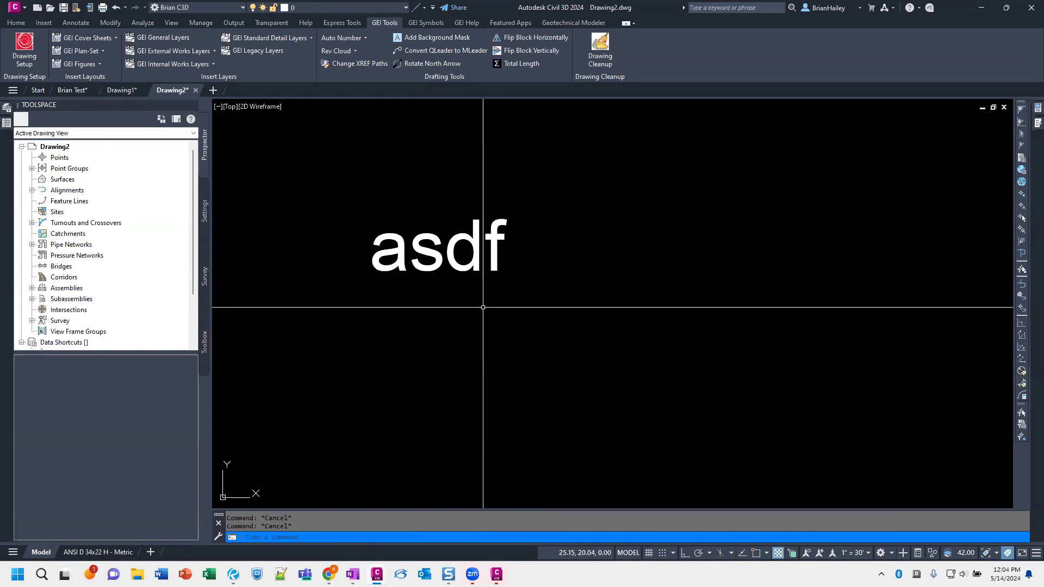
Zoom the ANSI D 34x22 H - Metric layout's viewport to its extents and turn on automatic adding of annotation scales to annotative objects
{"action": "left_click", "coordinate": [103, 552]}
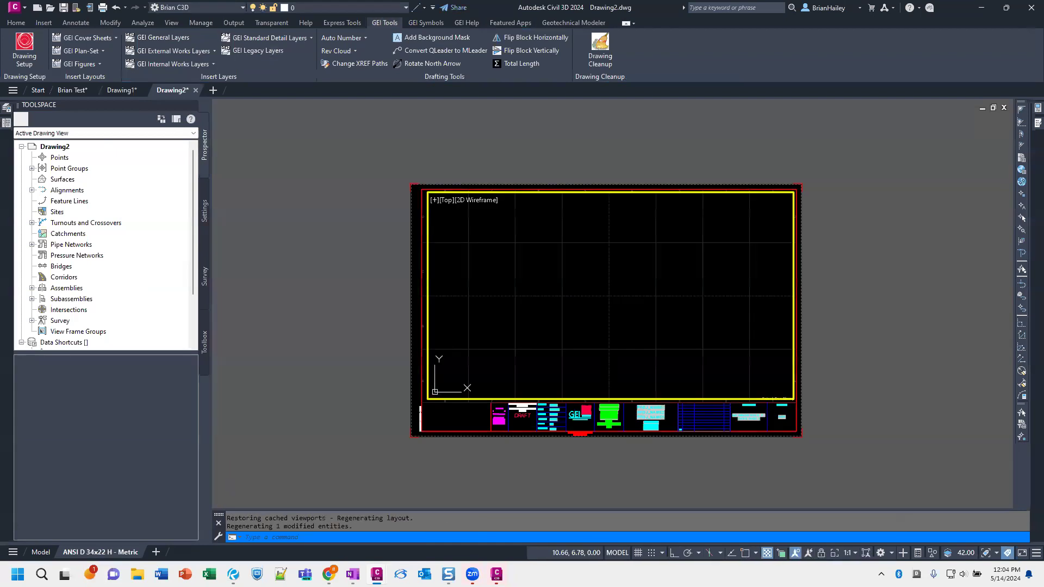
{"action": "type", "text": "ZE"}
{"action": "key", "text": "Return"}
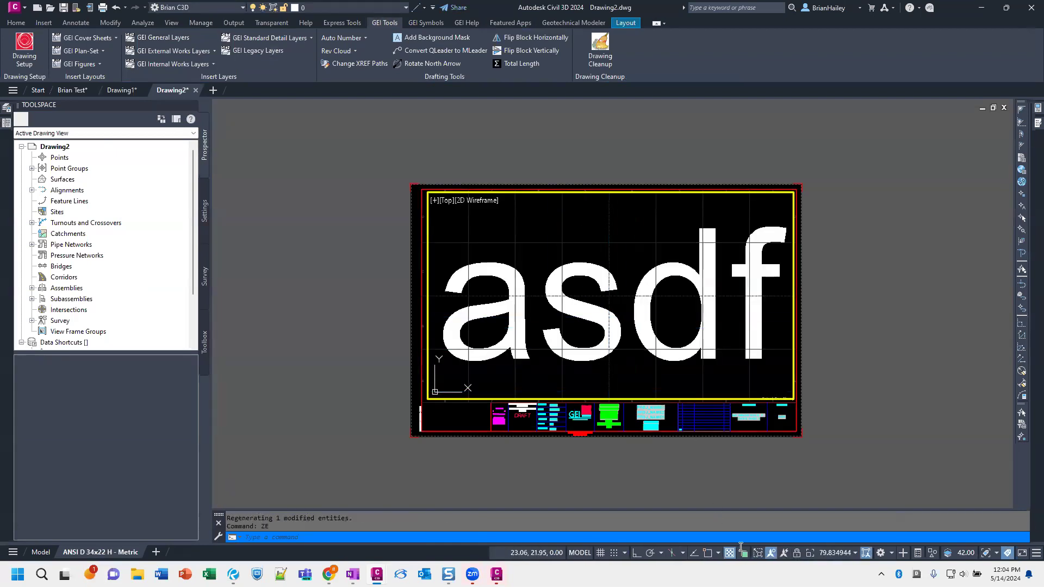
{"action": "left_click", "coordinate": [827, 553]}
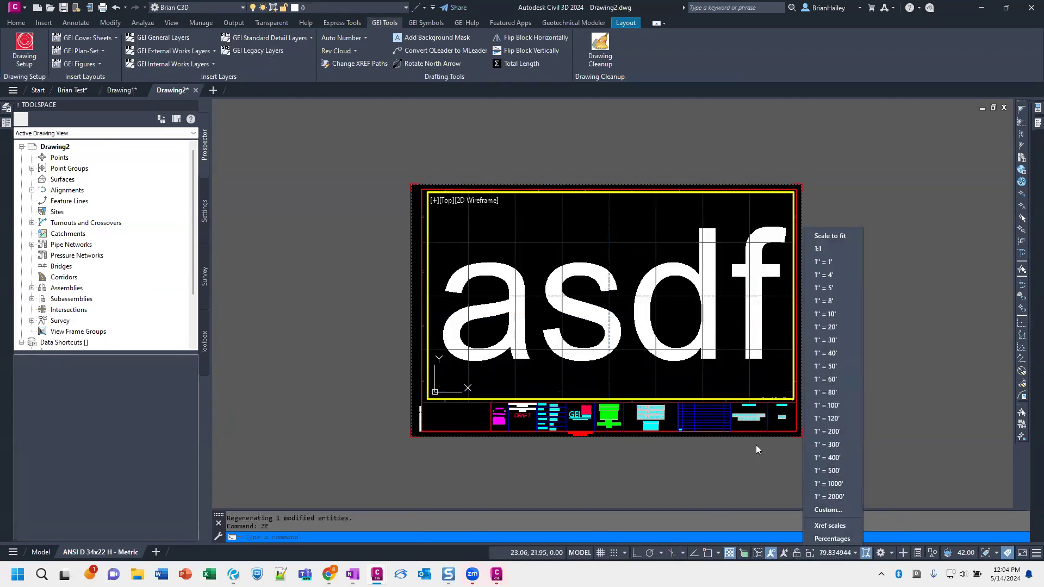
{"action": "left_click", "coordinate": [739, 422]}
{"action": "left_click", "coordinate": [784, 553]}
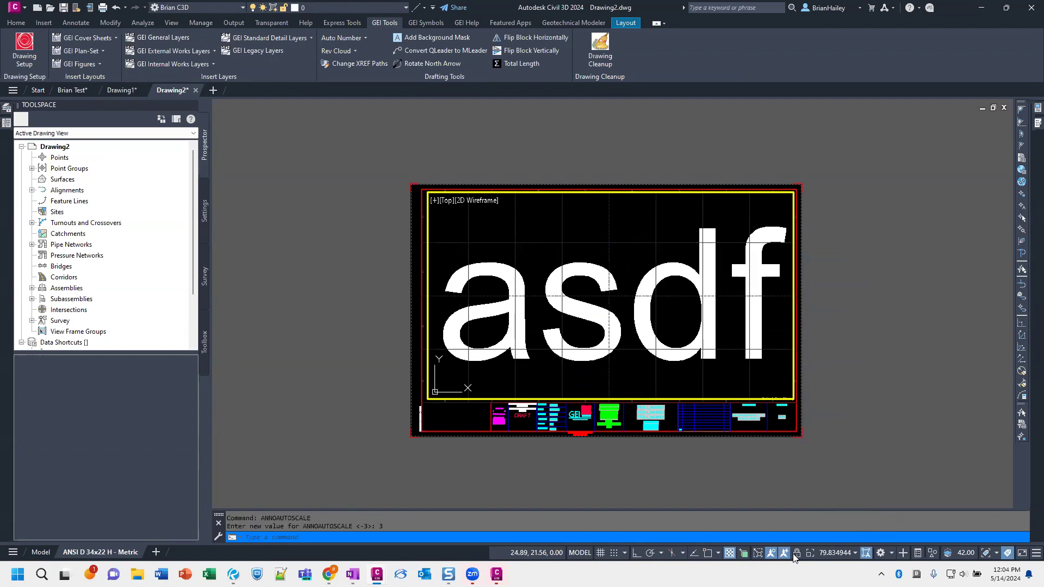
Run the GEI Drawing Setup from the active layout viewport with Meters as the unit and Design as the drawing type
{"action": "left_click", "coordinate": [24, 48]}
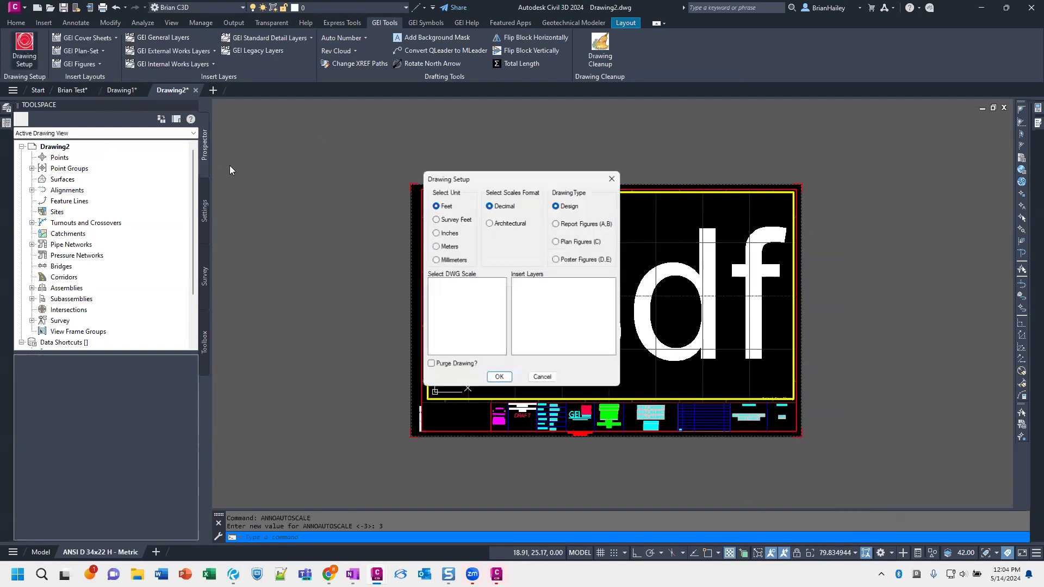
{"action": "left_click", "coordinate": [449, 246]}
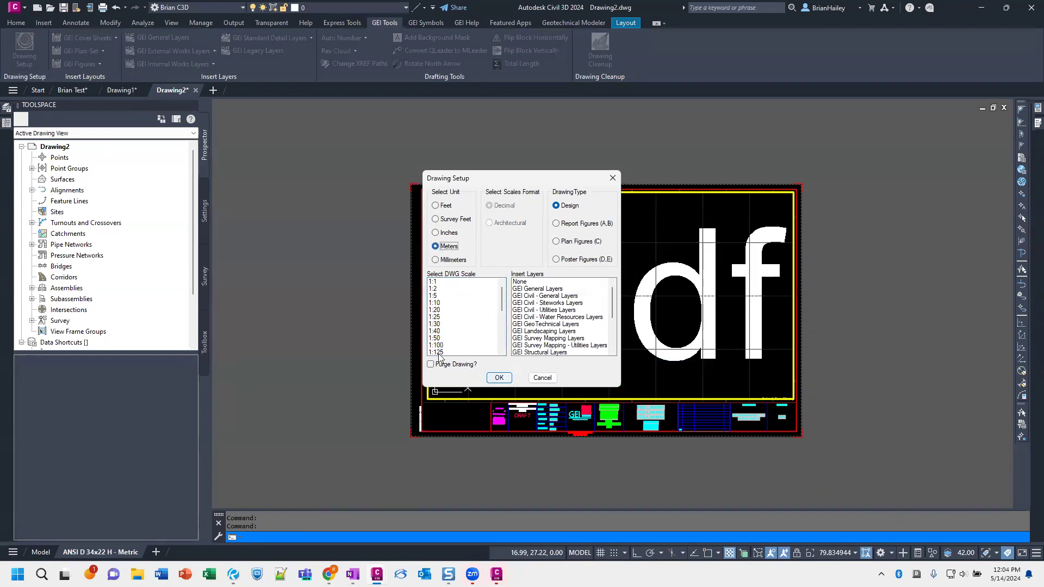
{"action": "left_click", "coordinate": [498, 378]}
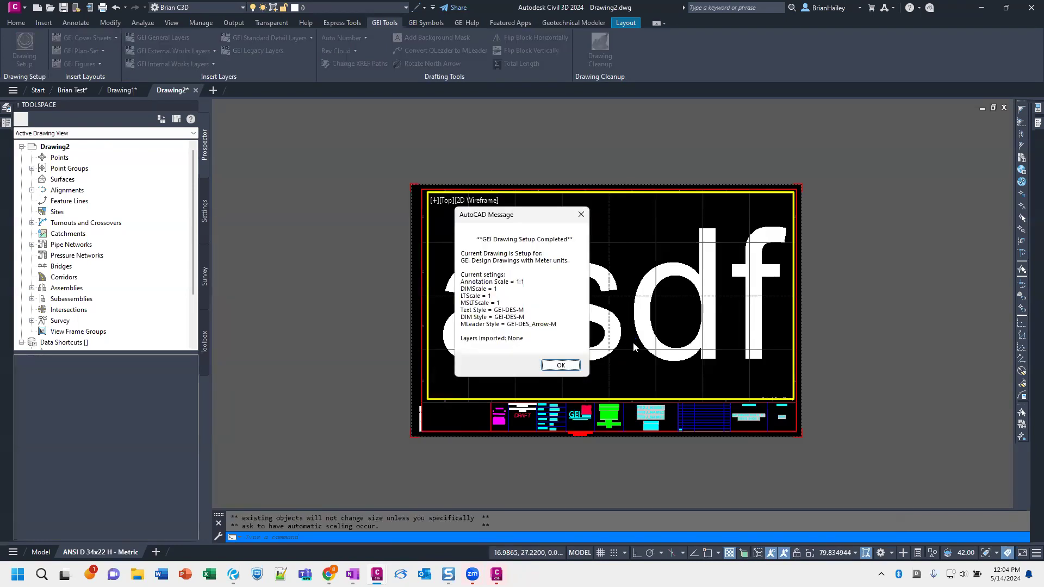
{"action": "left_click", "coordinate": [569, 367]}
Set the layout viewport's scale to 1:30 and return to paper space
{"action": "left_click", "coordinate": [837, 554]}
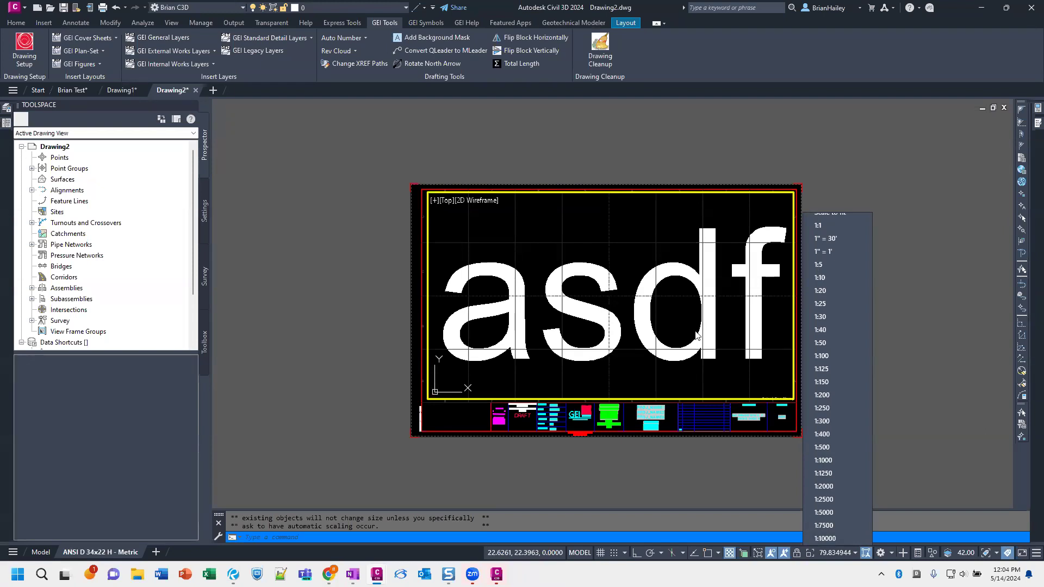
{"action": "left_click", "coordinate": [821, 317]}
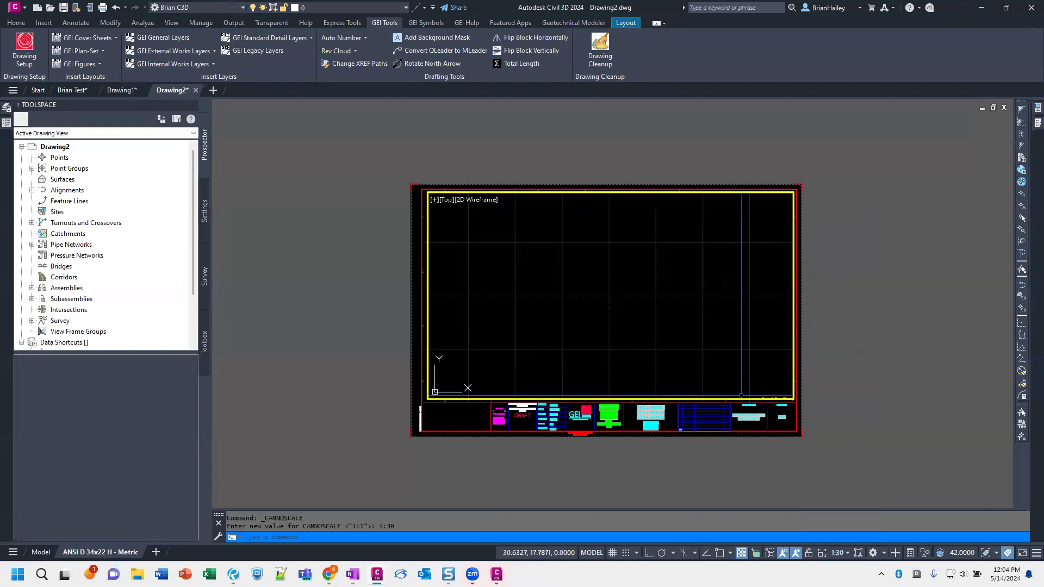
{"action": "double_click", "coordinate": [836, 388]}
{"action": "double_click", "coordinate": [777, 373]}
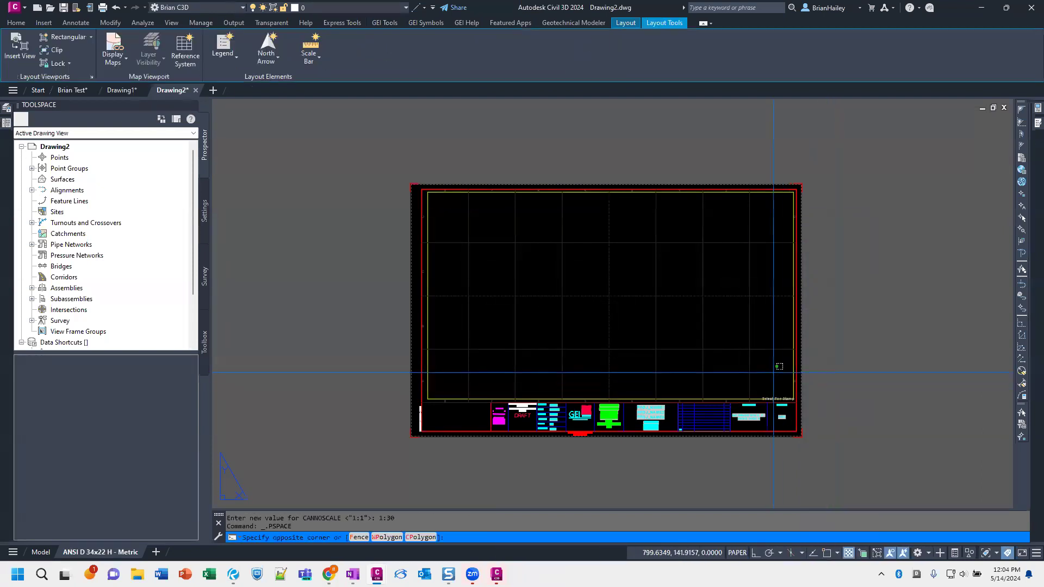
{"action": "left_click", "coordinate": [778, 379]}
{"action": "left_click", "coordinate": [484, 252]}
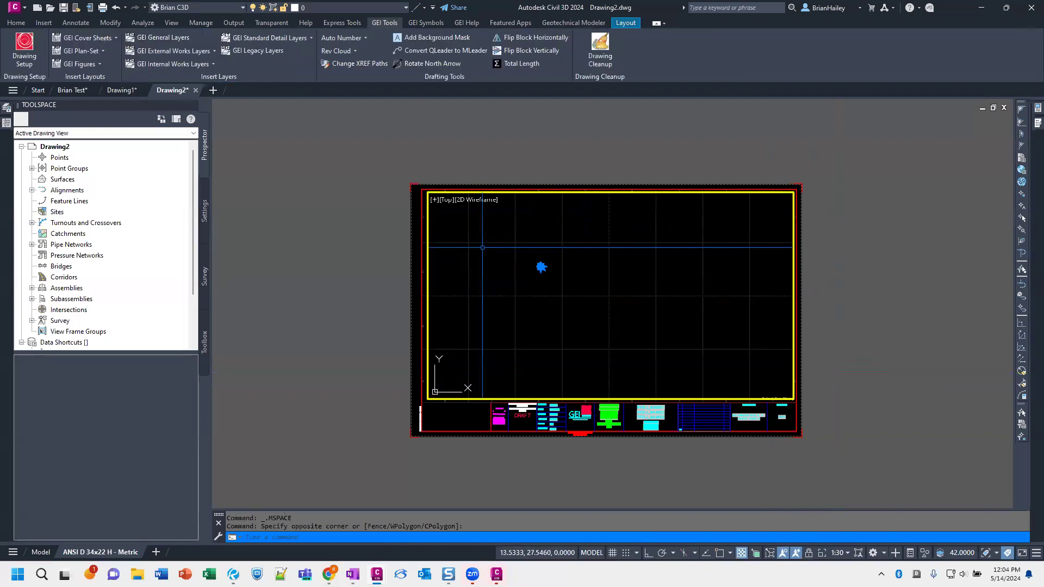
{"action": "double_click", "coordinate": [381, 303]}
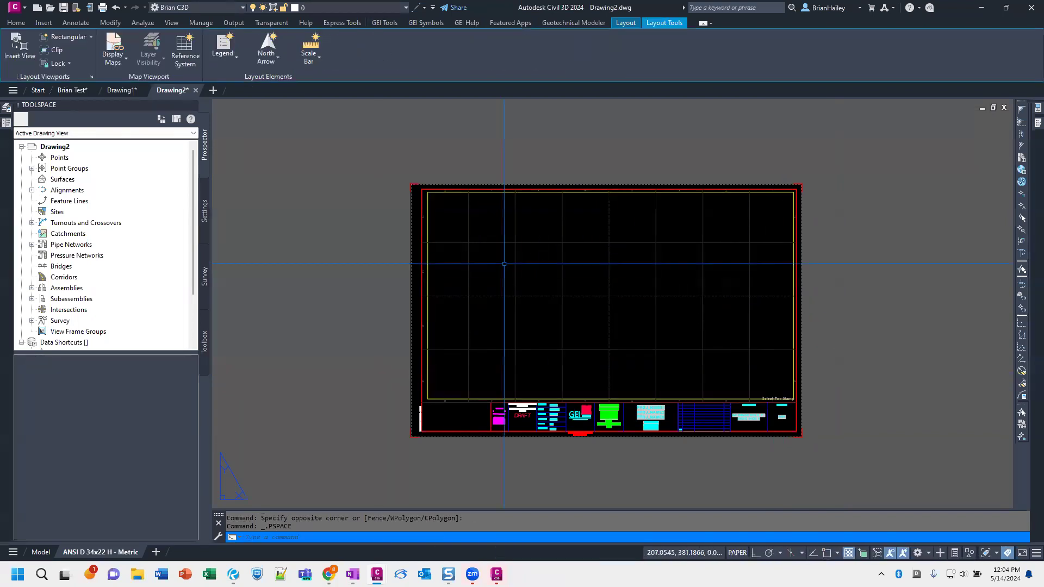
Measure the height of the "asdf" text in paper space with the DIST command
{"action": "scroll", "coordinate": [536, 266], "scroll_direction": "up", "scroll_amount": 2}
{"action": "scroll", "coordinate": [536, 266], "scroll_direction": "up", "scroll_amount": 8}
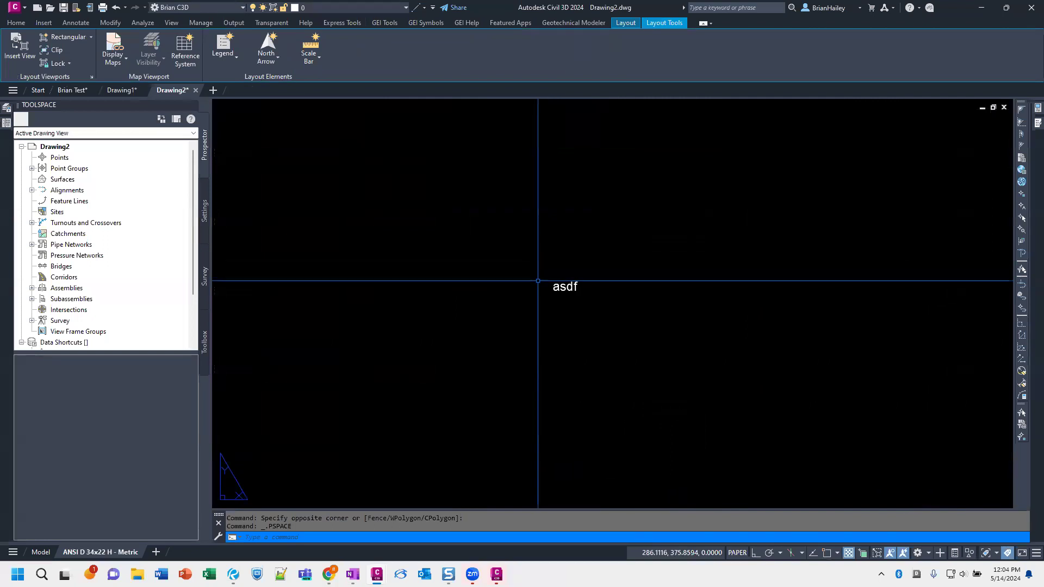
{"action": "scroll", "coordinate": [558, 287], "scroll_direction": "up", "scroll_amount": 4}
{"action": "type", "text": "di"}
{"action": "key", "text": "Return"}
{"action": "left_click", "coordinate": [677, 338]}
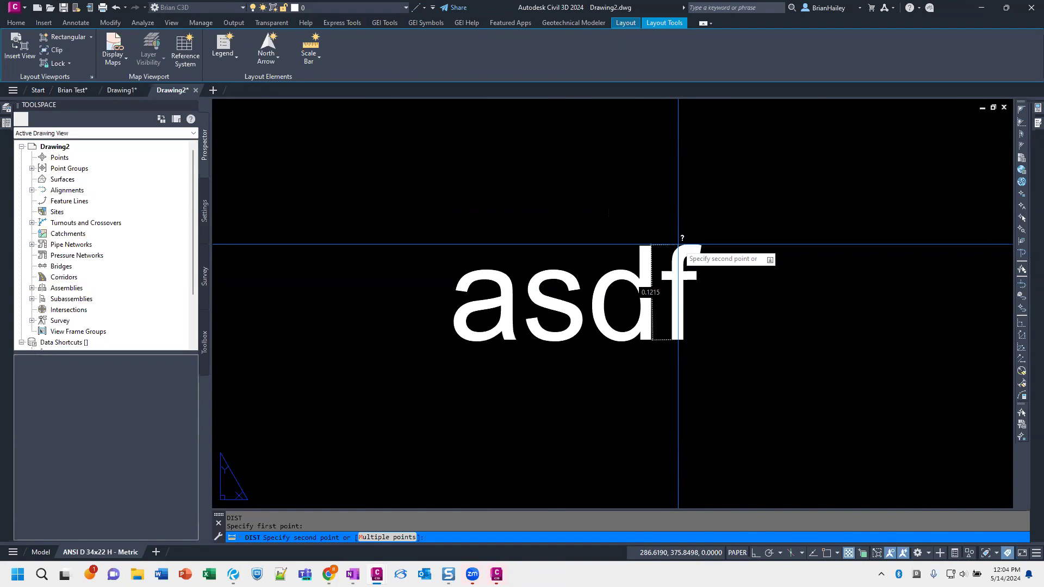
{"action": "key", "text": "Escape"}
{"action": "key", "text": "Escape"}
{"action": "scroll", "coordinate": [678, 245], "scroll_direction": "down", "scroll_amount": 10}
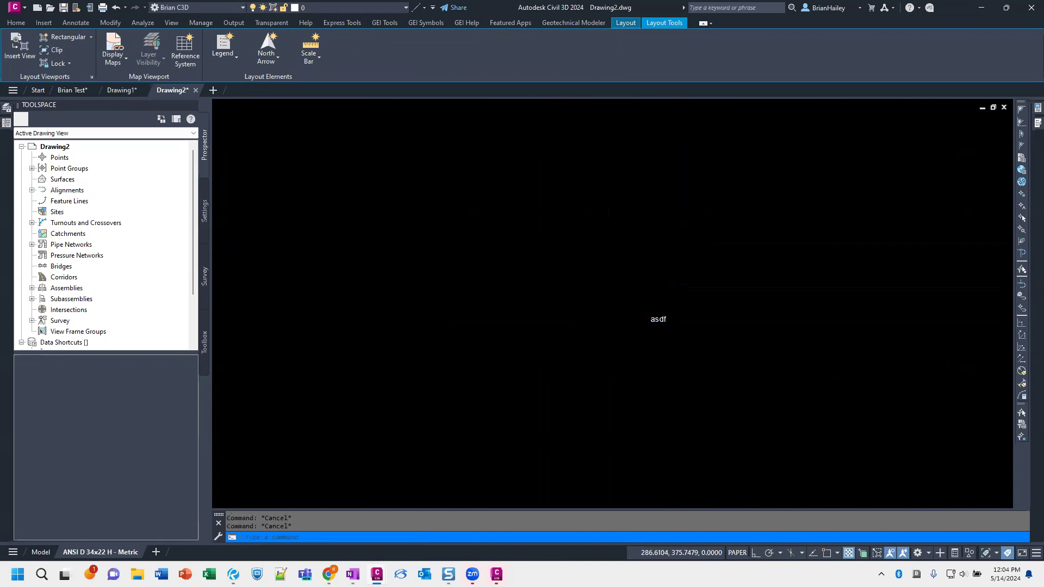
Scale the "asdf" text by a factor of 25.4 inside the metric layout's viewport and return to paper space
{"action": "scroll", "coordinate": [607, 306], "scroll_direction": "down", "scroll_amount": 2}
{"action": "scroll", "coordinate": [636, 316], "scroll_direction": "up", "scroll_amount": 4}
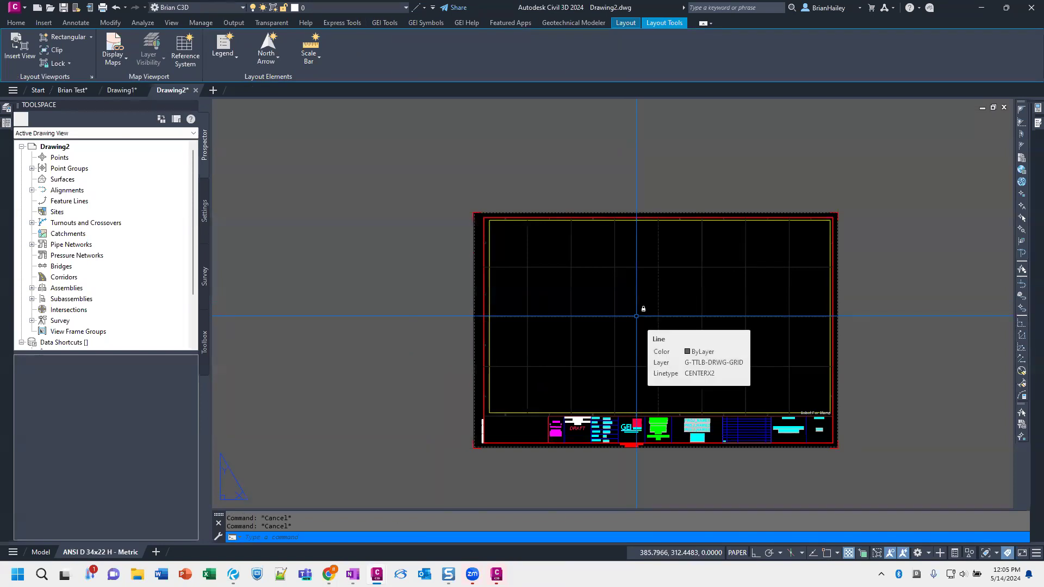
{"action": "double_click", "coordinate": [638, 317]}
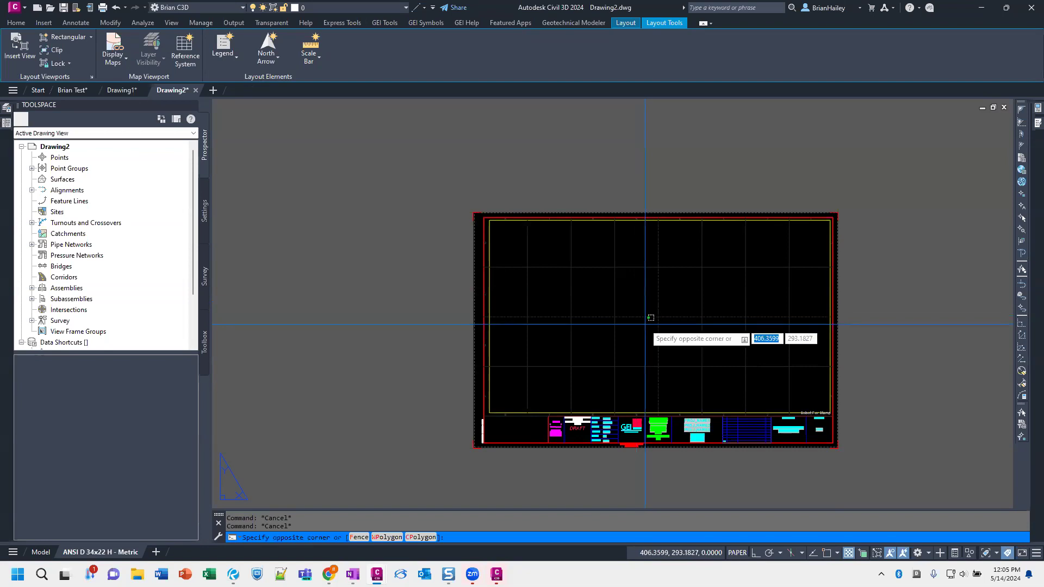
{"action": "left_click", "coordinate": [594, 289]}
{"action": "type", "text": "sc"}
{"action": "key", "text": "Return"}
{"action": "right_click", "coordinate": [592, 289], "text": "shift"}
{"action": "key", "text": "s"}
{"action": "left_click", "coordinate": [596, 292]}
{"action": "type", "text": "25.4"}
{"action": "key", "text": "Return"}
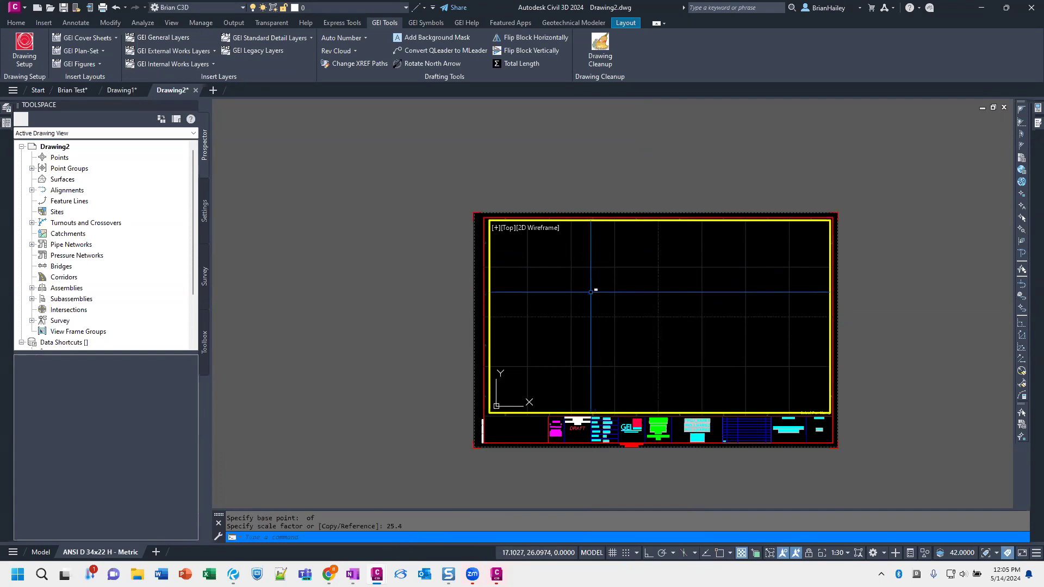
{"action": "double_click", "coordinate": [441, 348]}
{"action": "scroll", "coordinate": [559, 305], "scroll_direction": "up", "scroll_amount": 4}
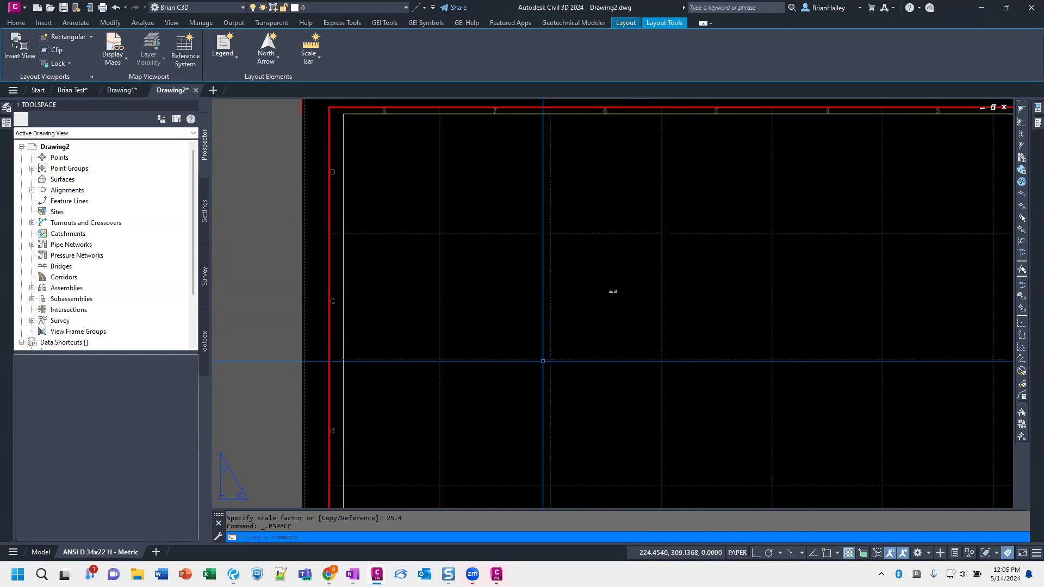
Regenerate all viewports in the ANSI D 34x22 H - Metric layout, leaving the crossing grid lines unselected
{"action": "scroll", "coordinate": [543, 361], "scroll_direction": "down", "scroll_amount": 4}
{"action": "scroll", "coordinate": [539, 283], "scroll_direction": "up", "scroll_amount": 2}
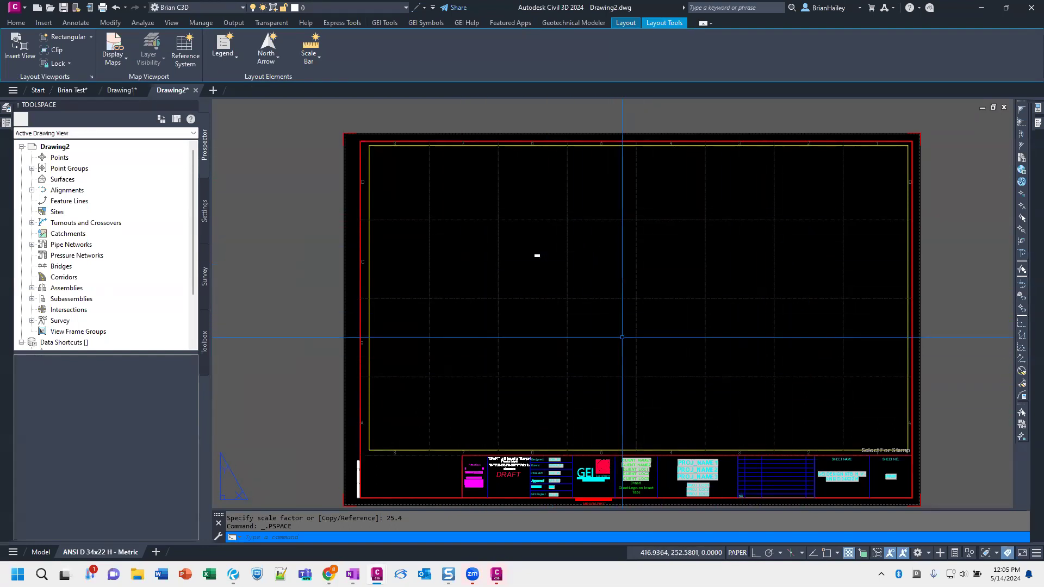
{"action": "left_click", "coordinate": [624, 298]}
{"action": "left_click", "coordinate": [623, 370]}
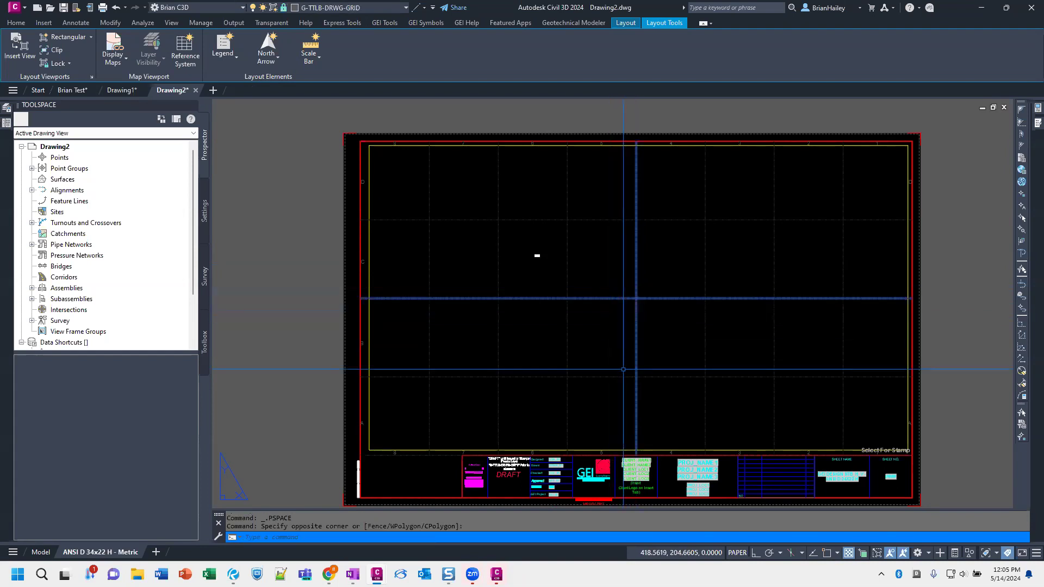
{"action": "key", "text": "Escape"}
{"action": "key", "text": "Escape"}
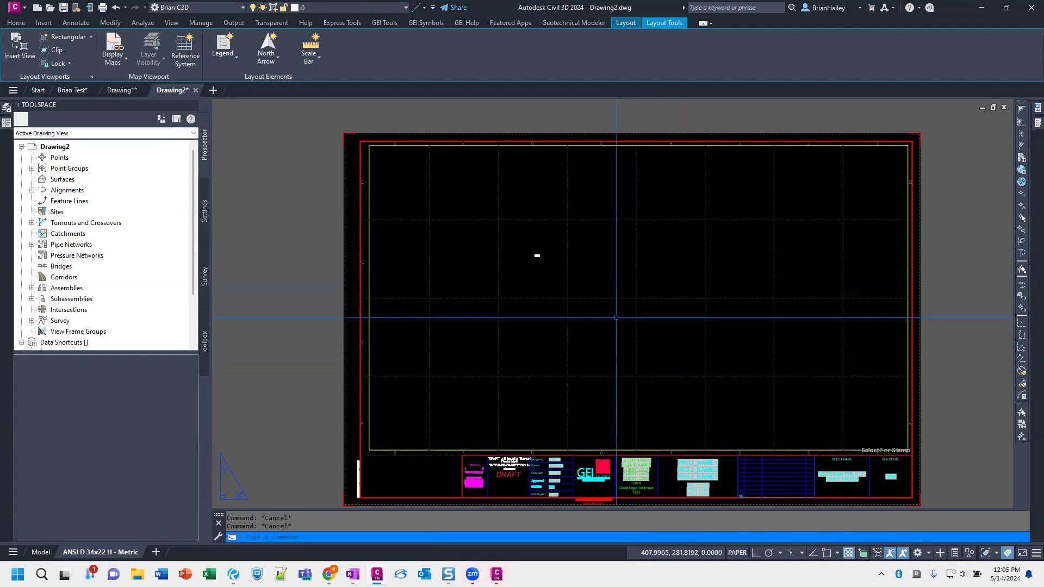
{"action": "type", "text": "rea"}
{"action": "key", "text": "Return"}
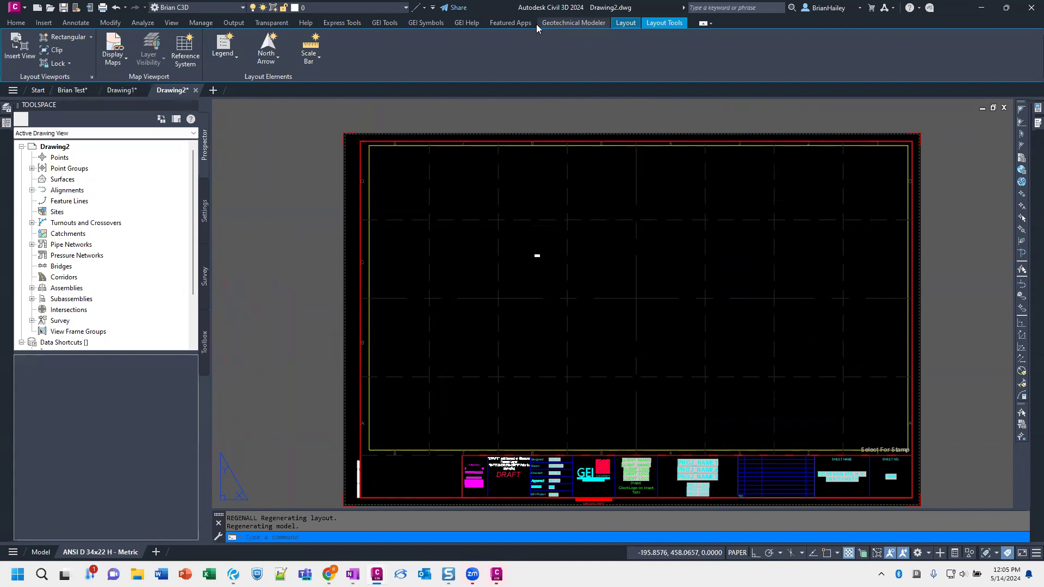
Insert the ANSI D 34x22 H - Imperial layout from the GEI plan-set layouts and regenerate all viewports
{"action": "left_click", "coordinate": [388, 23]}
{"action": "left_click", "coordinate": [80, 54]}
{"action": "left_click", "coordinate": [84, 67]}
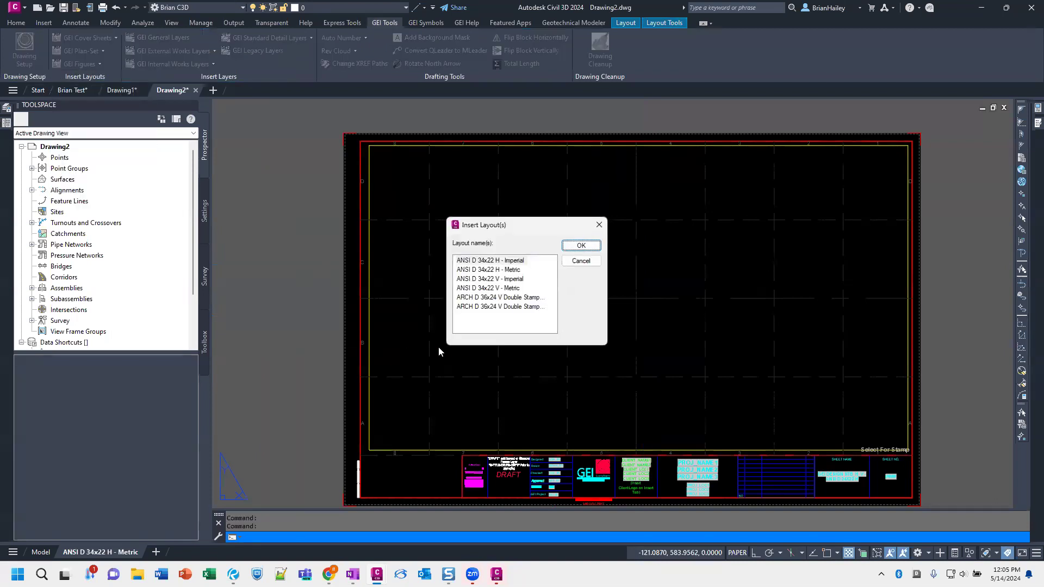
{"action": "double_click", "coordinate": [512, 262]}
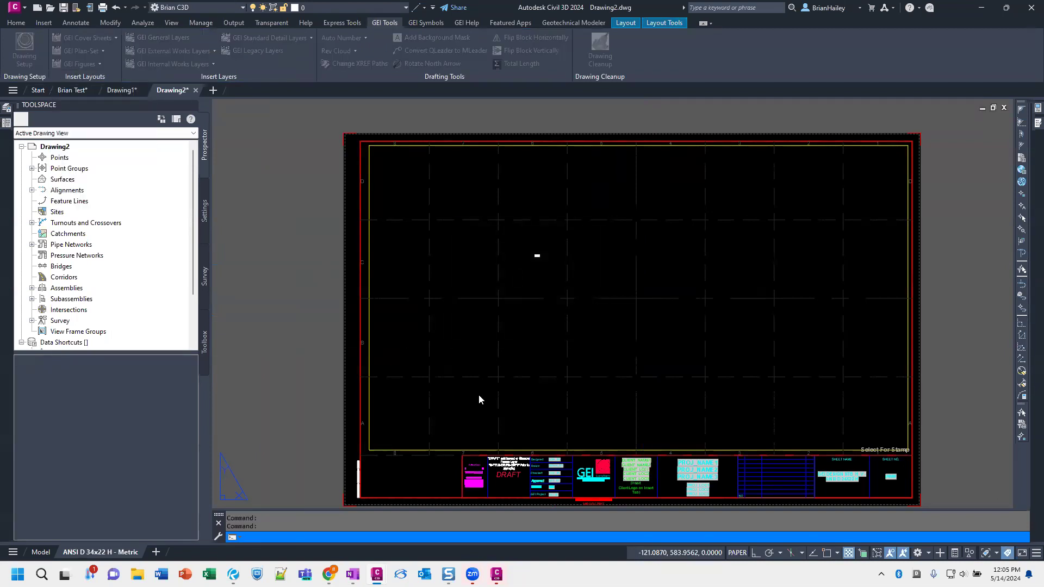
{"action": "type", "text": "rea"}
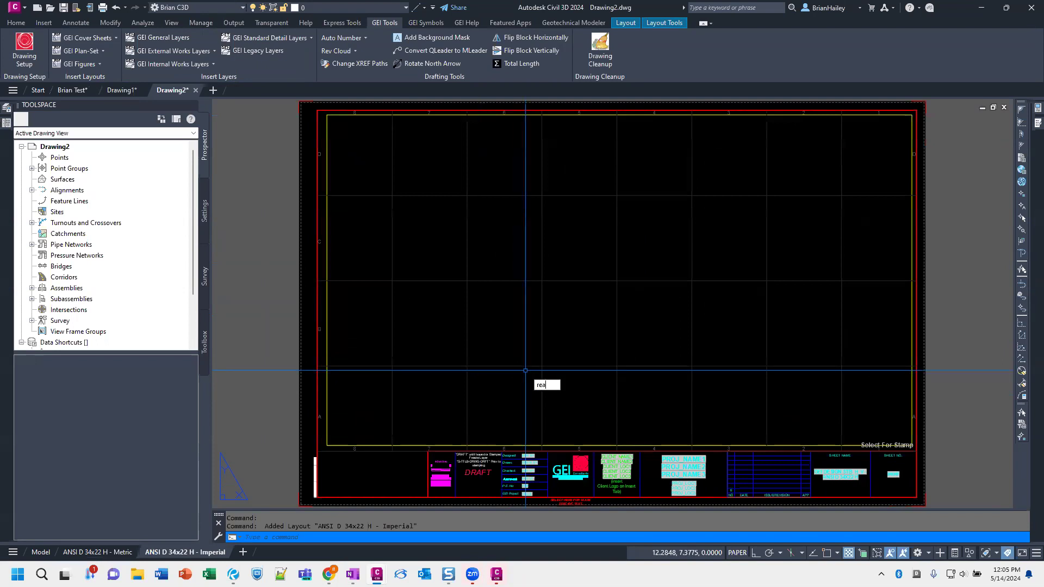
{"action": "key", "text": "Return"}
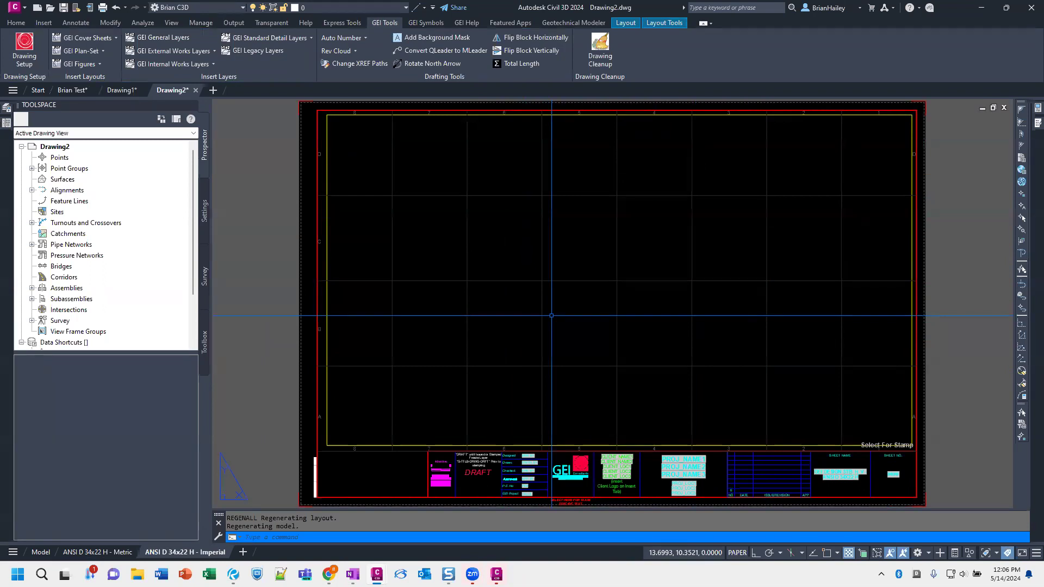
Run the GEI Drawing Setup on the new Imperial layout with its default settings
{"action": "left_click", "coordinate": [25, 48]}
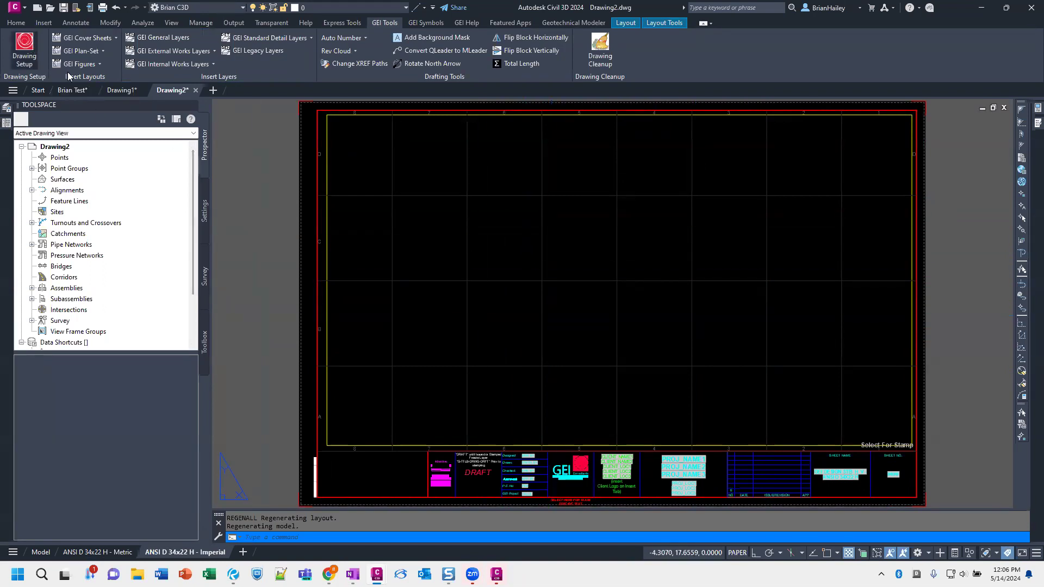
{"action": "left_click", "coordinate": [499, 378]}
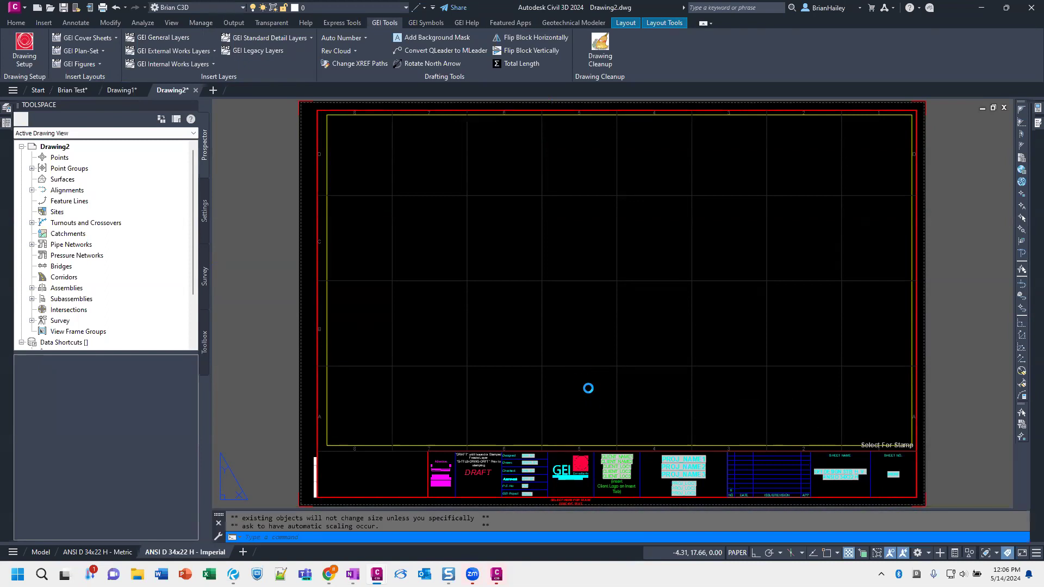
{"action": "left_click", "coordinate": [567, 362]}
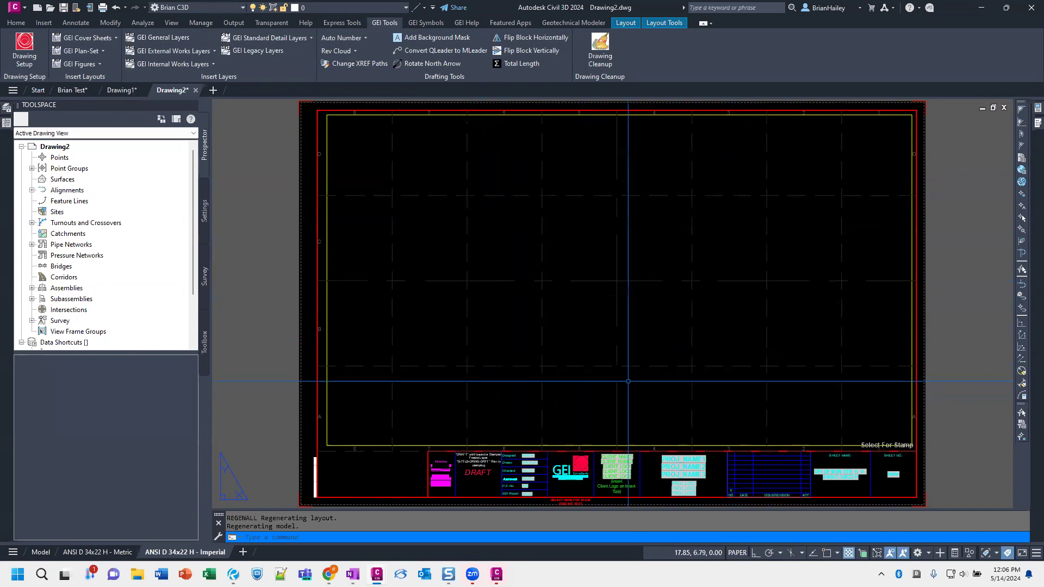
Run the GEI Drawing Setup from the ANSI D 34x22 H - Metric layout with Meters as the unit and Design as the drawing type
{"action": "left_click", "coordinate": [82, 552]}
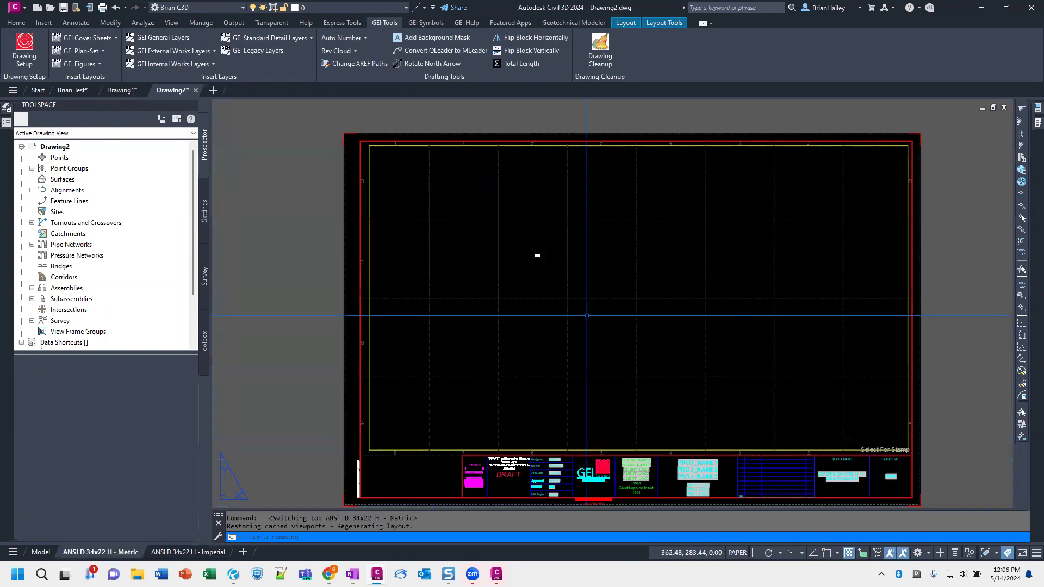
{"action": "scroll", "coordinate": [643, 298], "scroll_direction": "up", "scroll_amount": 8}
{"action": "scroll", "coordinate": [555, 282], "scroll_direction": "down", "scroll_amount": 8}
{"action": "scroll", "coordinate": [614, 275], "scroll_direction": "up", "scroll_amount": 3}
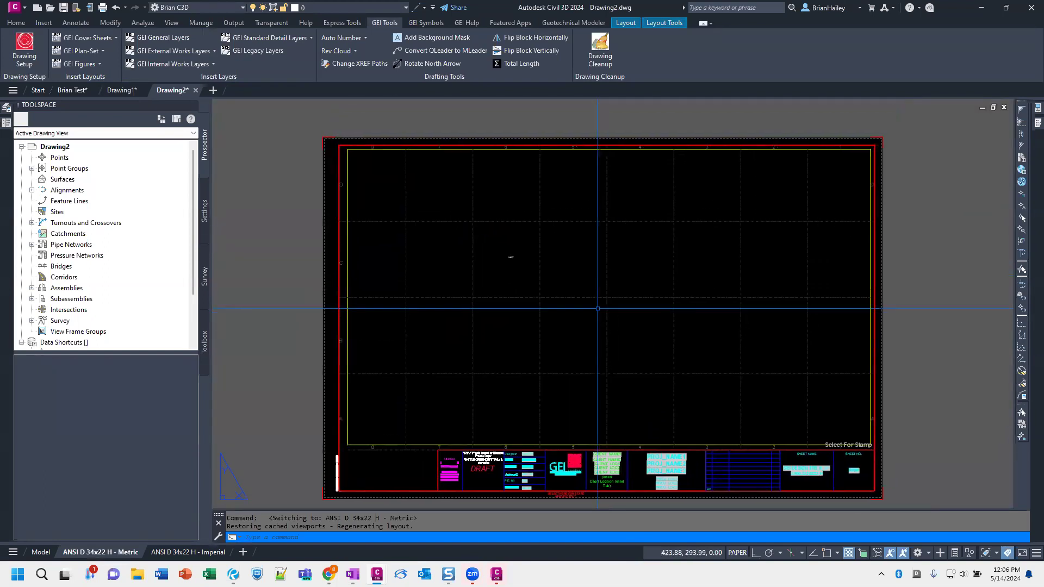
{"action": "left_click", "coordinate": [24, 48]}
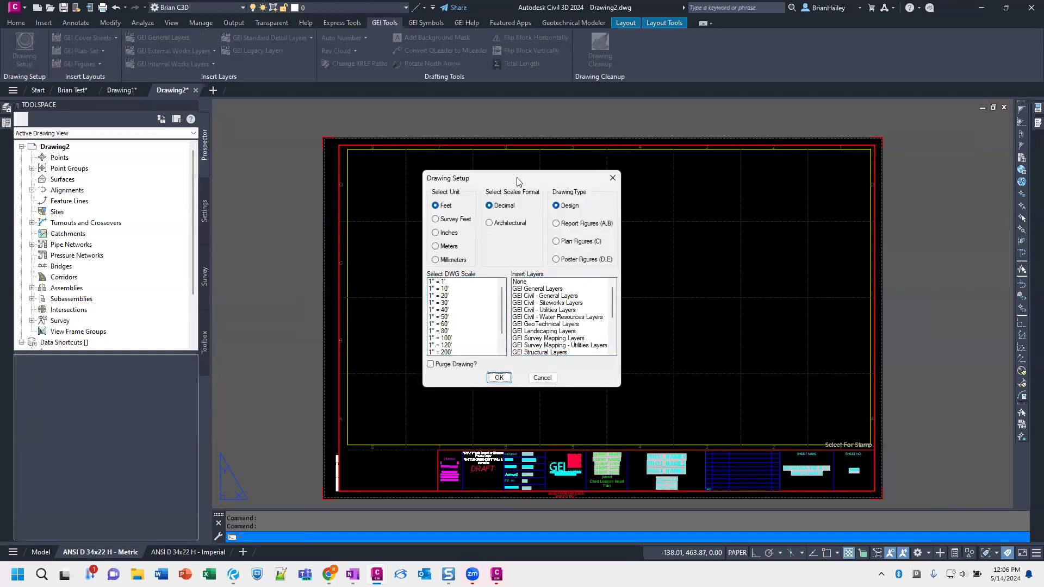
{"action": "left_click_drag", "start_coordinate": [517, 181], "coordinate": [618, 157]}
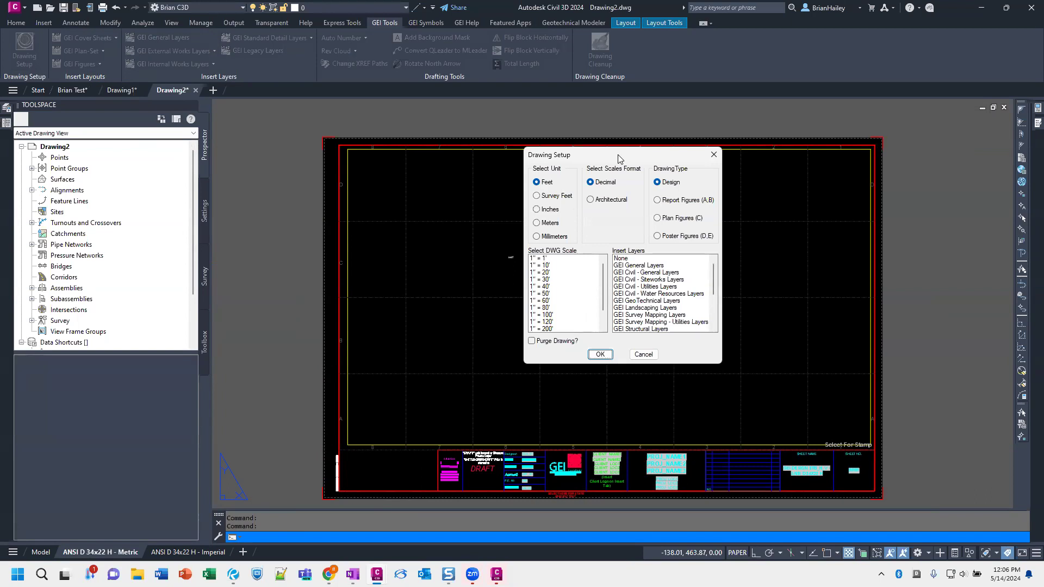
{"action": "left_click", "coordinate": [550, 223]}
{"action": "left_click", "coordinate": [552, 237]}
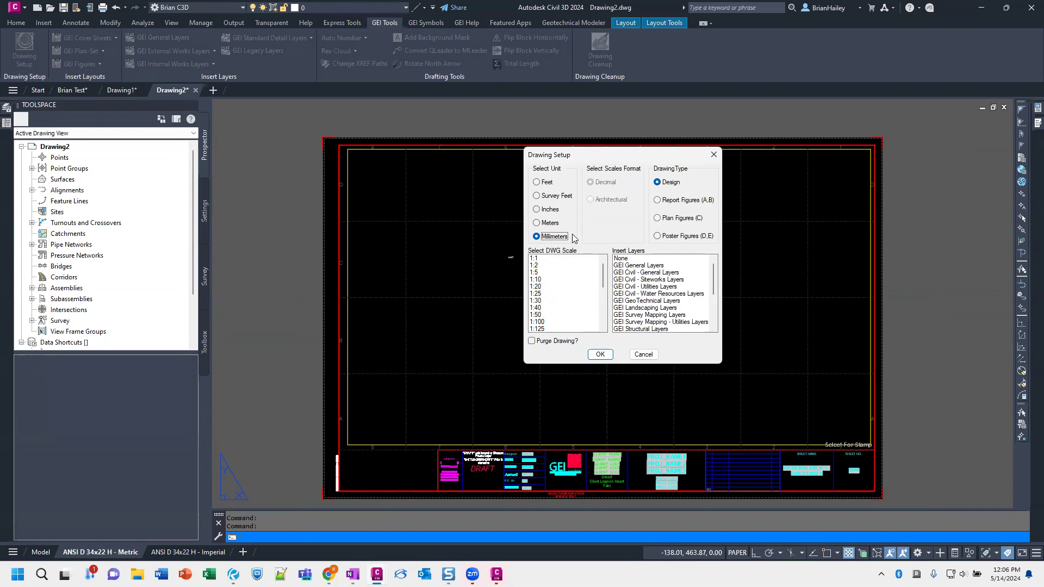
{"action": "left_click", "coordinate": [553, 223]}
{"action": "left_click", "coordinate": [598, 354]}
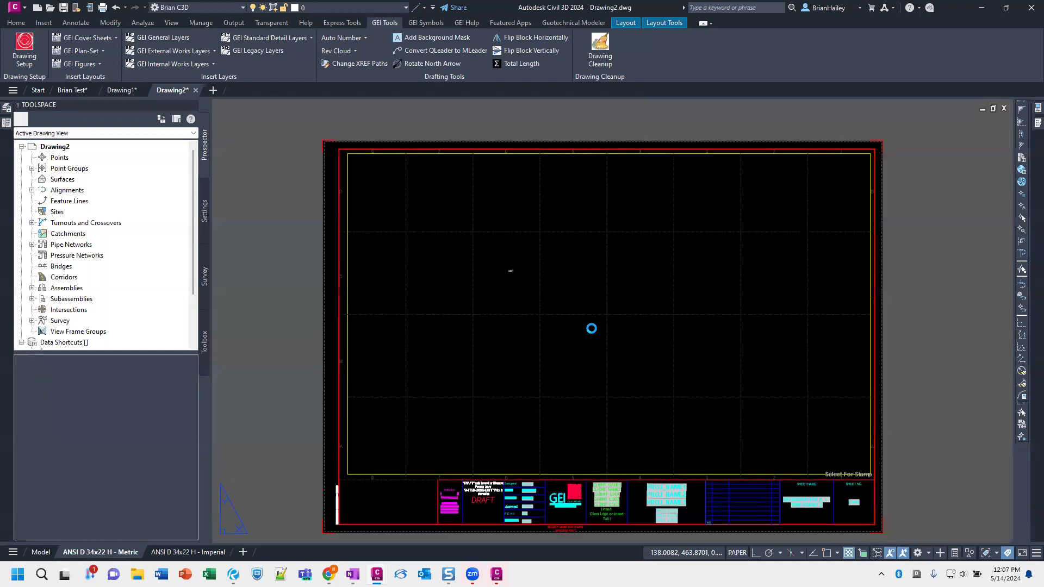
{"action": "key", "text": "Return"}
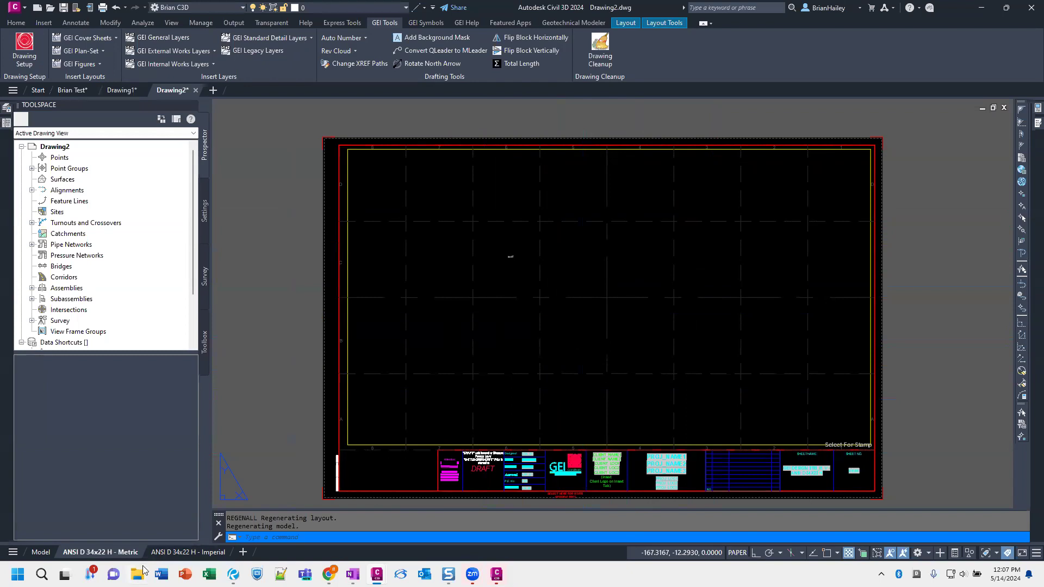
Run the GEI Drawing Setup from the ANSI D 34x22 H - Imperial layout with Feet, Decimal scales and the Design drawing type
{"action": "left_click", "coordinate": [187, 552]}
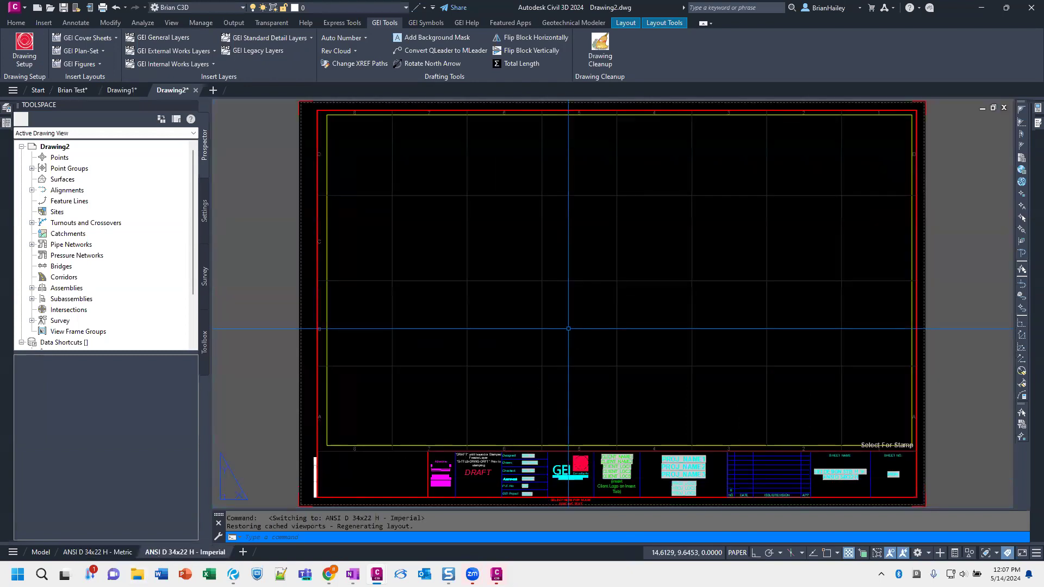
{"action": "left_click", "coordinate": [24, 48]}
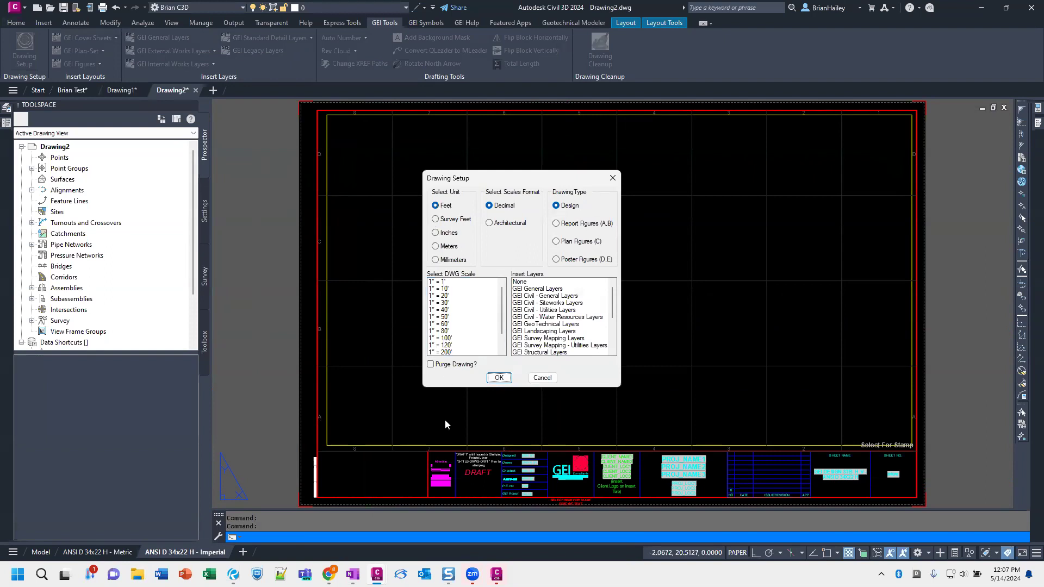
{"action": "left_click", "coordinate": [498, 378]}
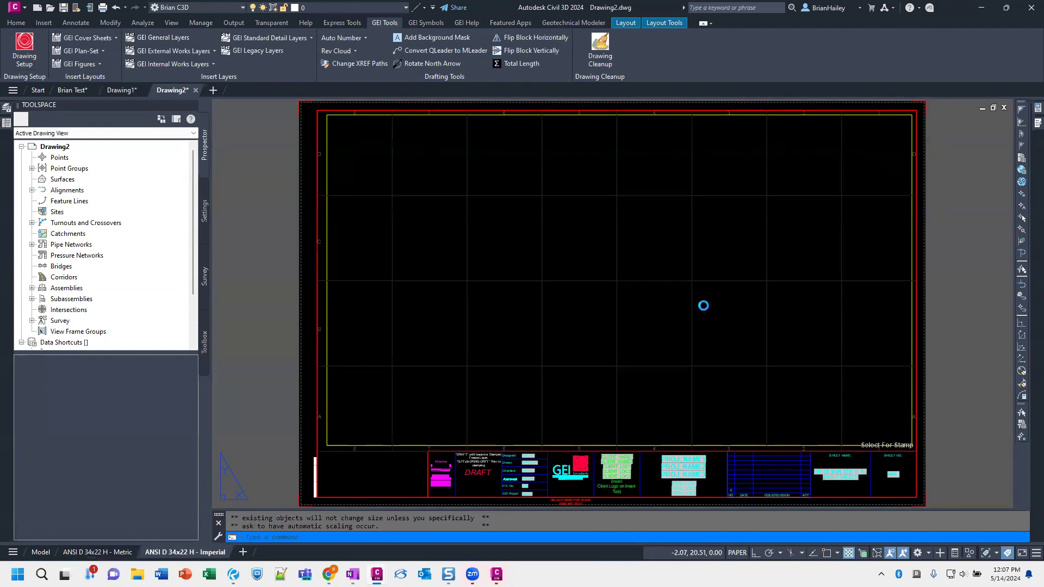
{"action": "key", "text": "Return"}
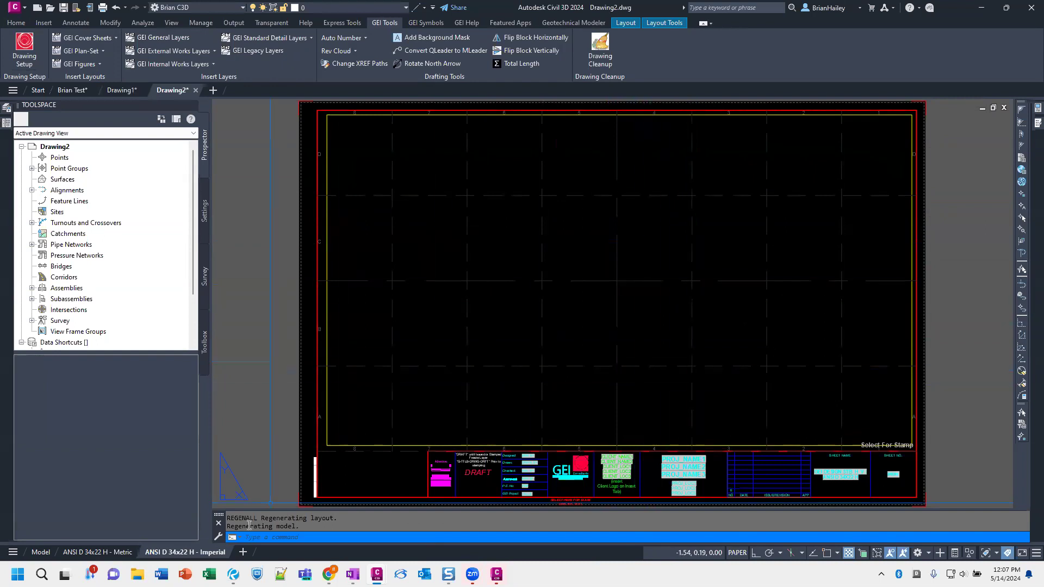
Return to the Metric layout and examine the text height in the GEI-DES_Bathymetric surface contour label style
{"action": "left_click", "coordinate": [99, 552]}
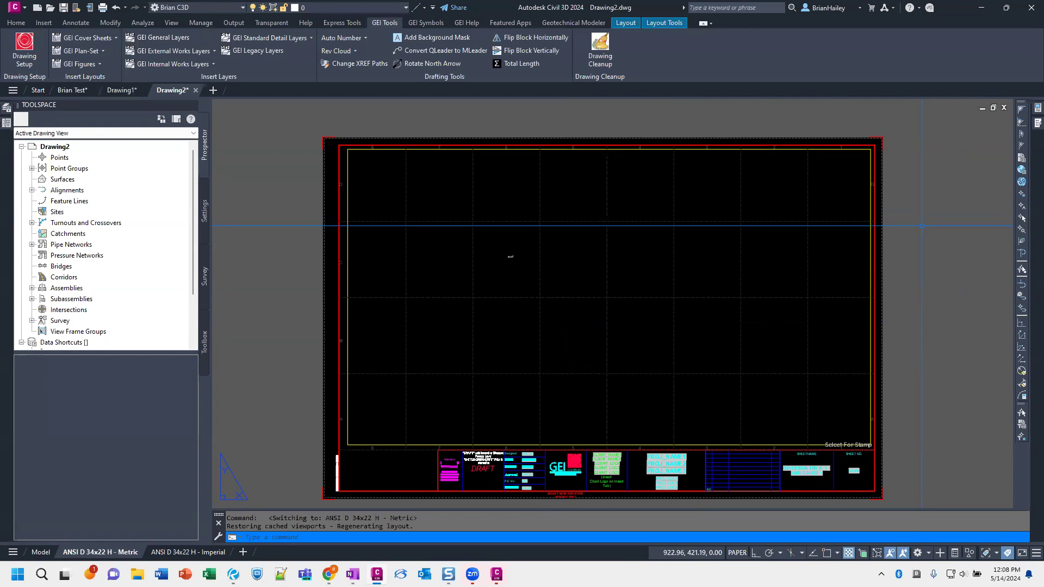
{"action": "left_click", "coordinate": [202, 234]}
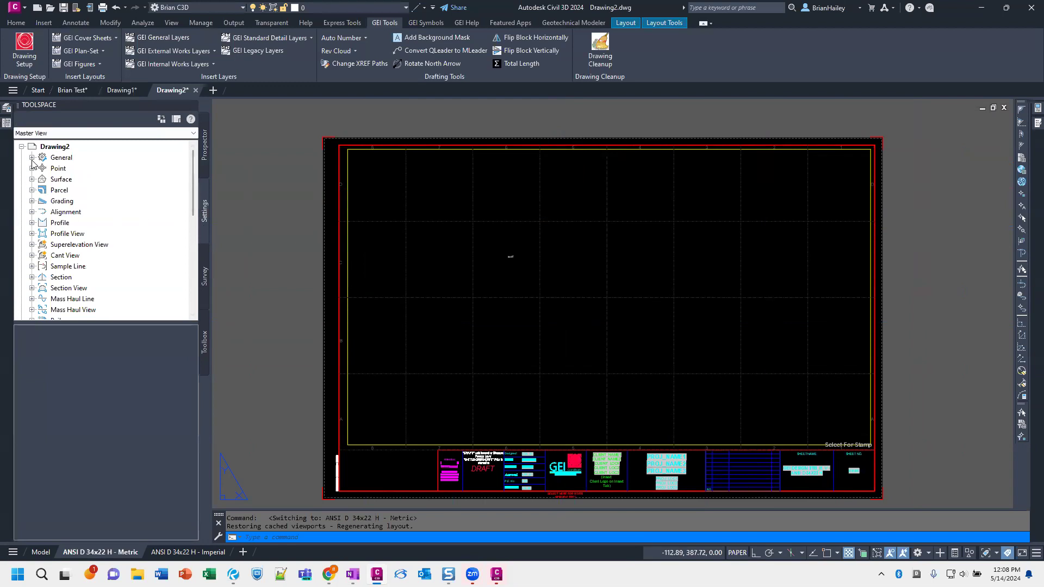
{"action": "left_click", "coordinate": [32, 179]}
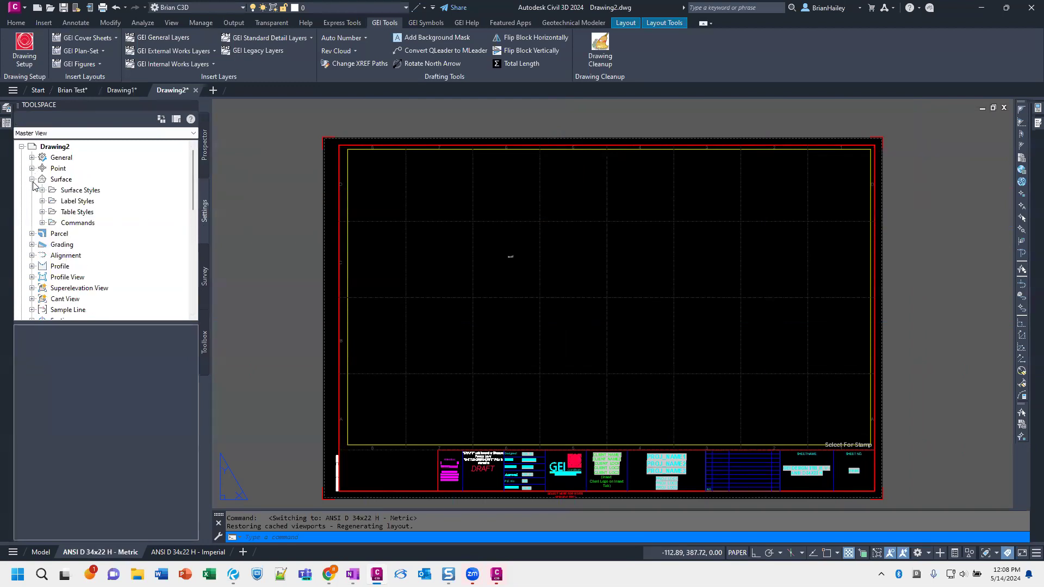
{"action": "left_click", "coordinate": [42, 201]}
{"action": "left_click", "coordinate": [52, 211]}
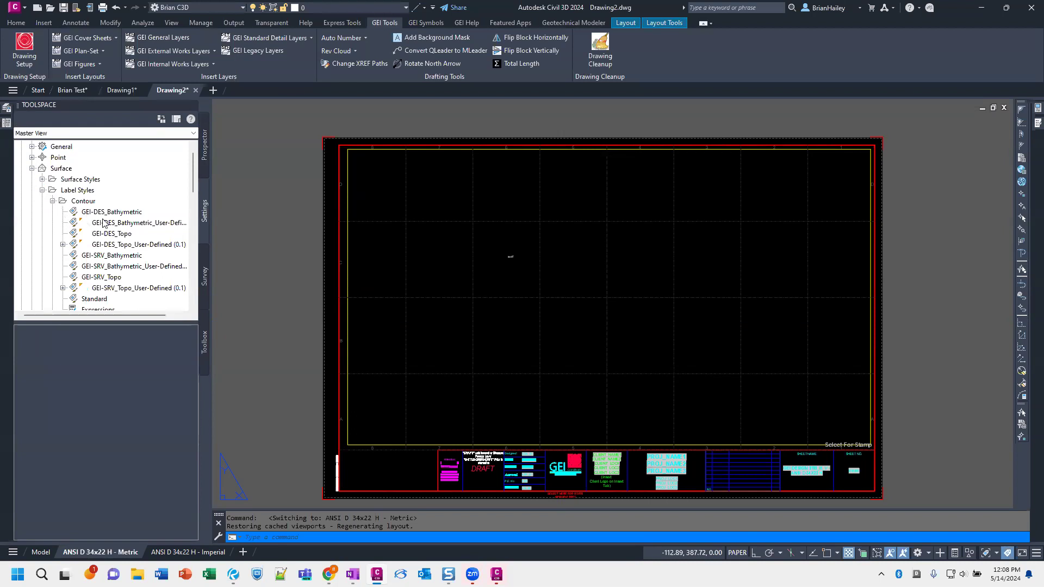
{"action": "double_click", "coordinate": [121, 213]}
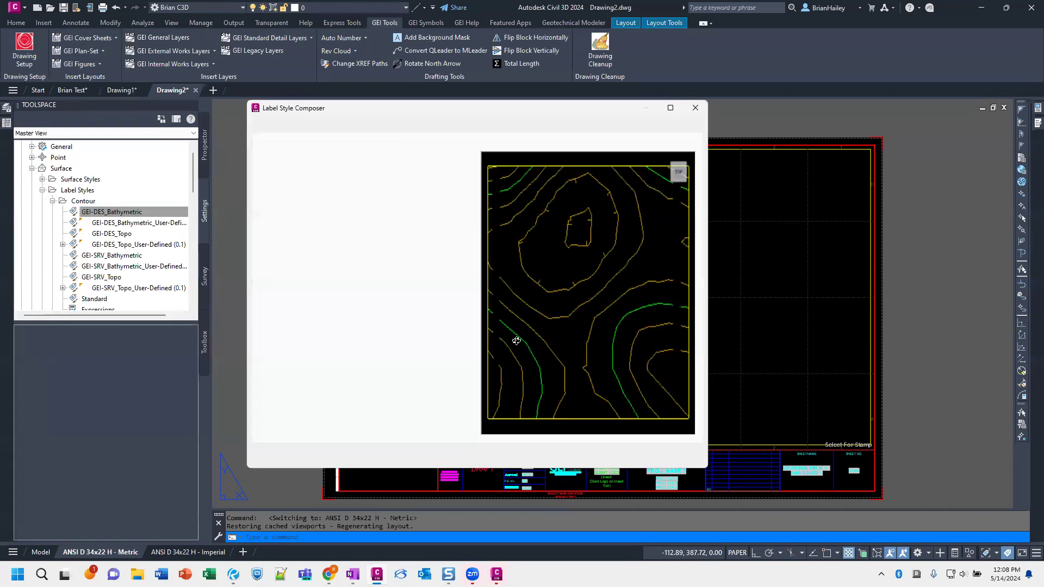
{"action": "left_click", "coordinate": [428, 252]}
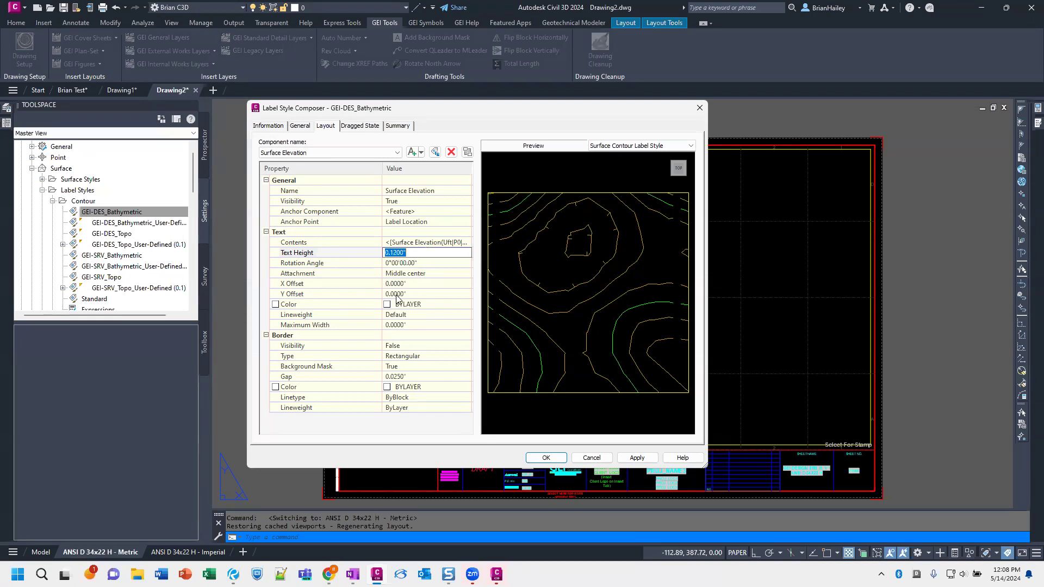
{"action": "key", "text": "Escape"}
{"action": "key", "text": "Escape"}
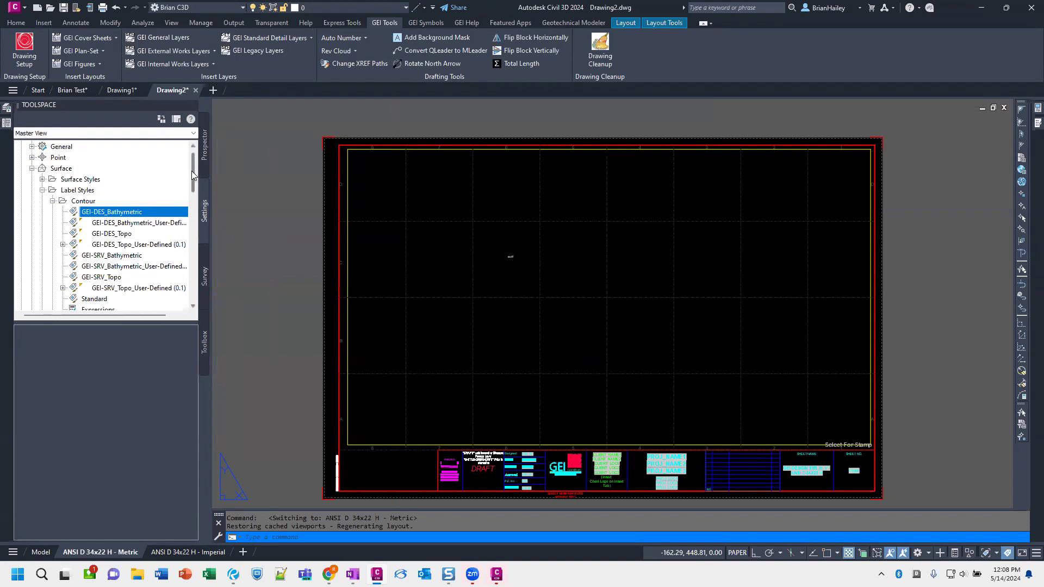
Set Drawing2's drawing units to Meters in the Civil 3D drawing settings
{"action": "scroll", "coordinate": [191, 171], "scroll_direction": "up", "scroll_amount": 1}
{"action": "right_click", "coordinate": [75, 148]}
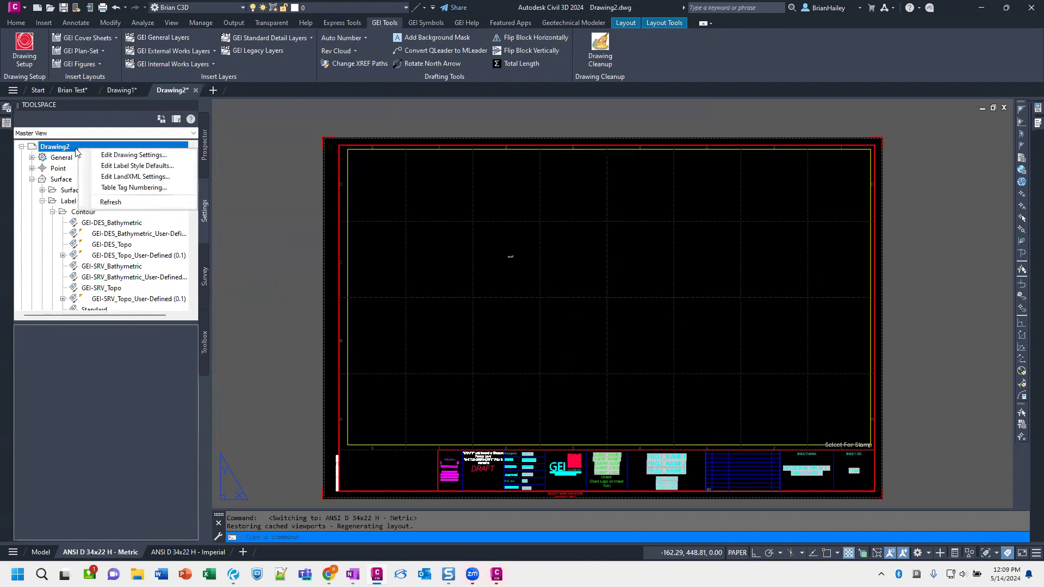
{"action": "left_click", "coordinate": [117, 153]}
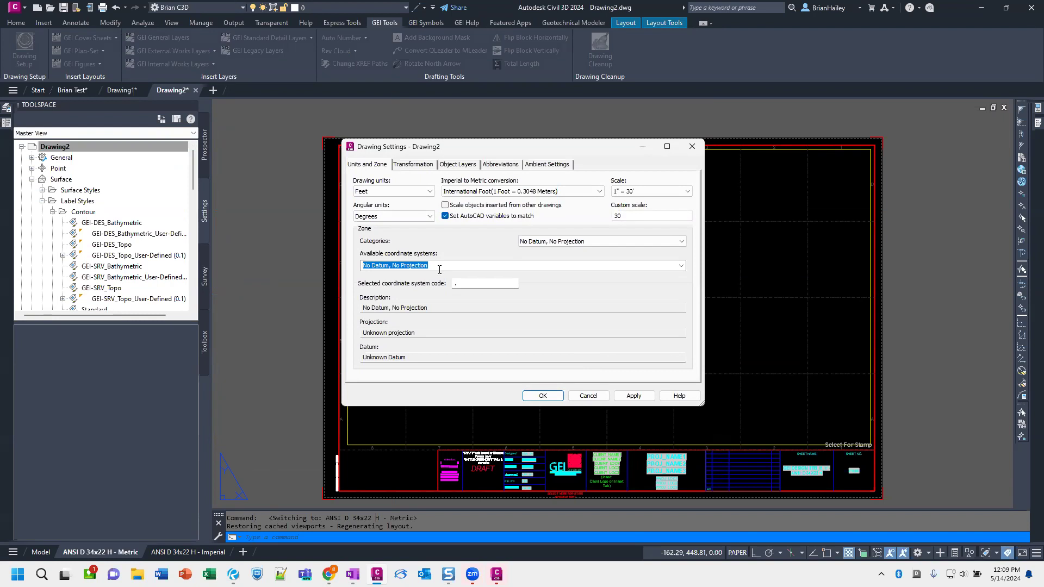
{"action": "left_click", "coordinate": [398, 191]}
{"action": "left_click", "coordinate": [381, 209]}
{"action": "left_click", "coordinate": [555, 396]}
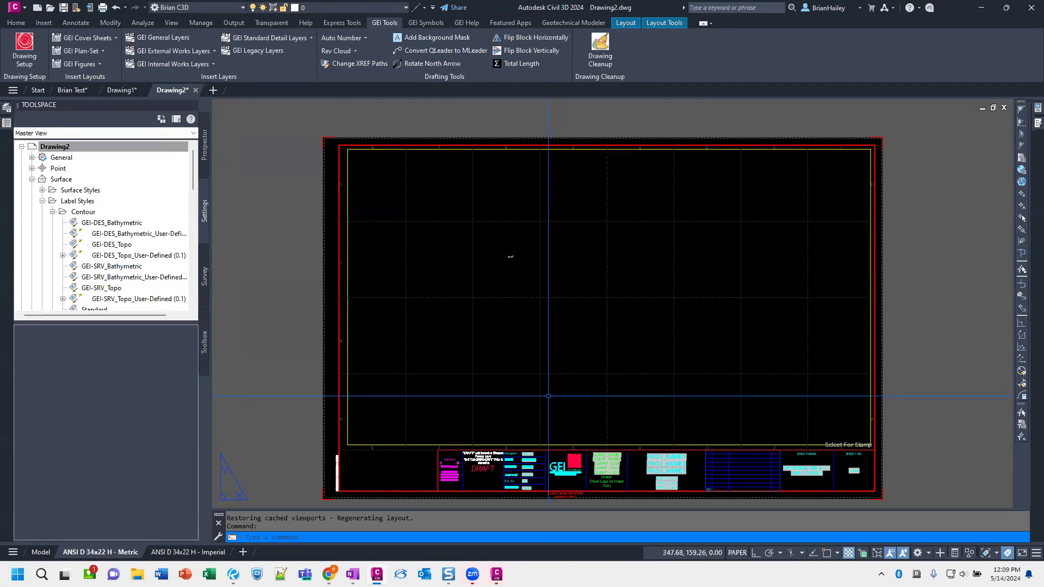
Examine the text height in the GEI-DES_Bathymetric contour label style with the metric drawing units, leaving the style unedited
{"action": "right_click", "coordinate": [135, 223]}
{"action": "left_click", "coordinate": [163, 233]}
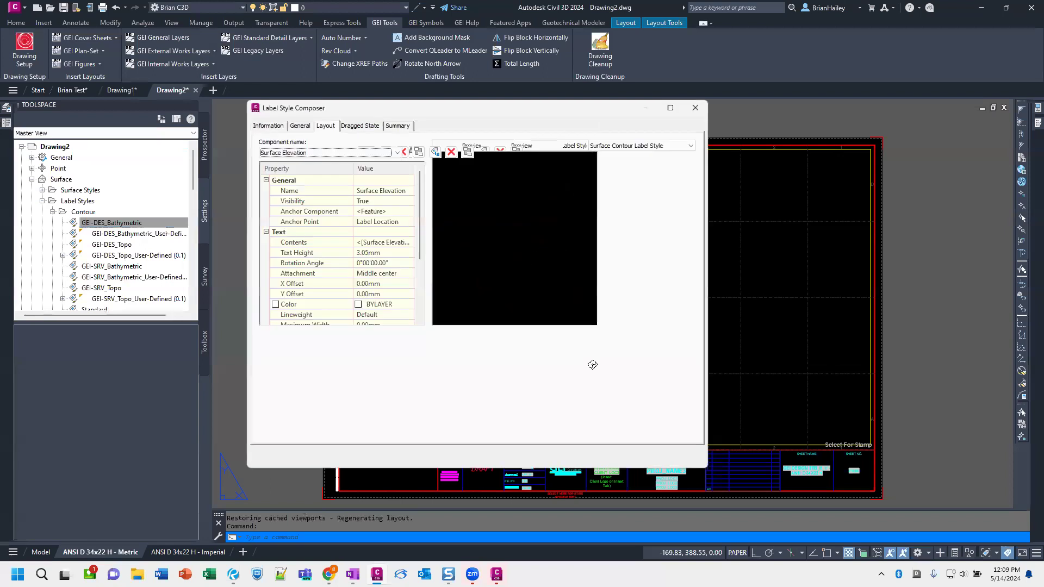
{"action": "left_click", "coordinate": [420, 254]}
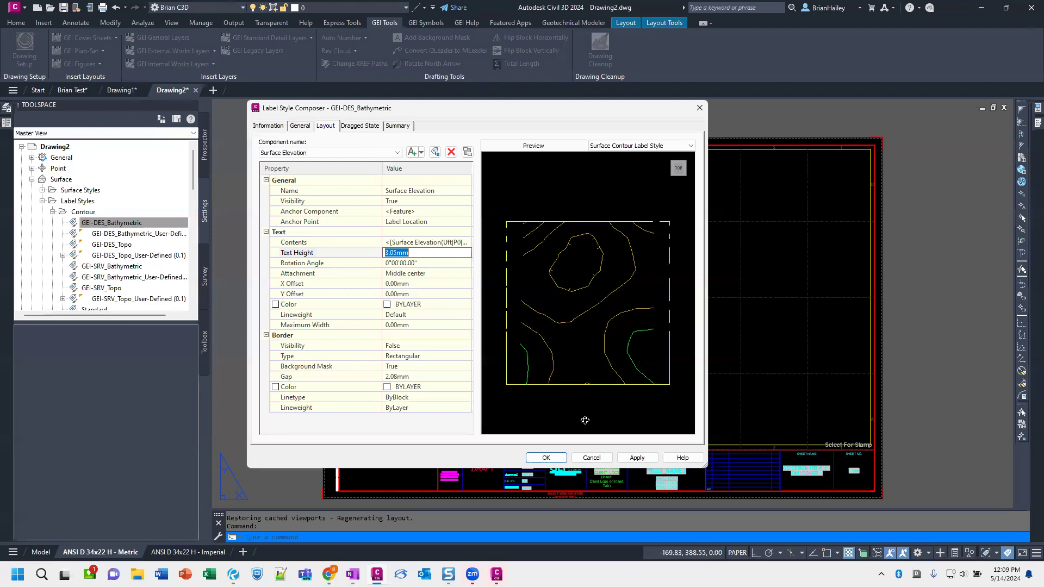
{"action": "left_click", "coordinate": [591, 458]}
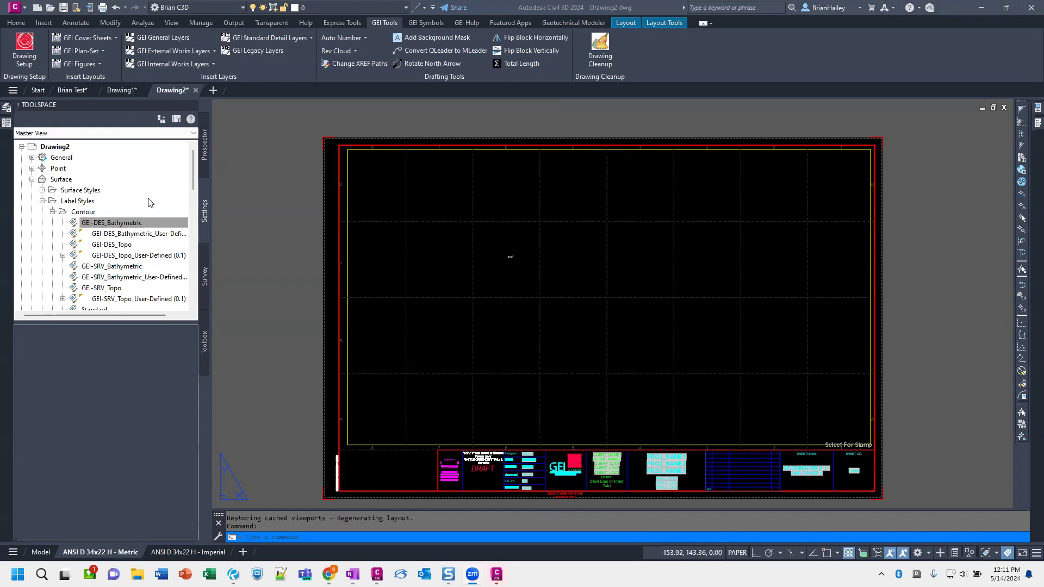
Look up the SSMDETECTMODE system variable and check its value without entering a new one
{"action": "left_click", "coordinate": [388, 220]}
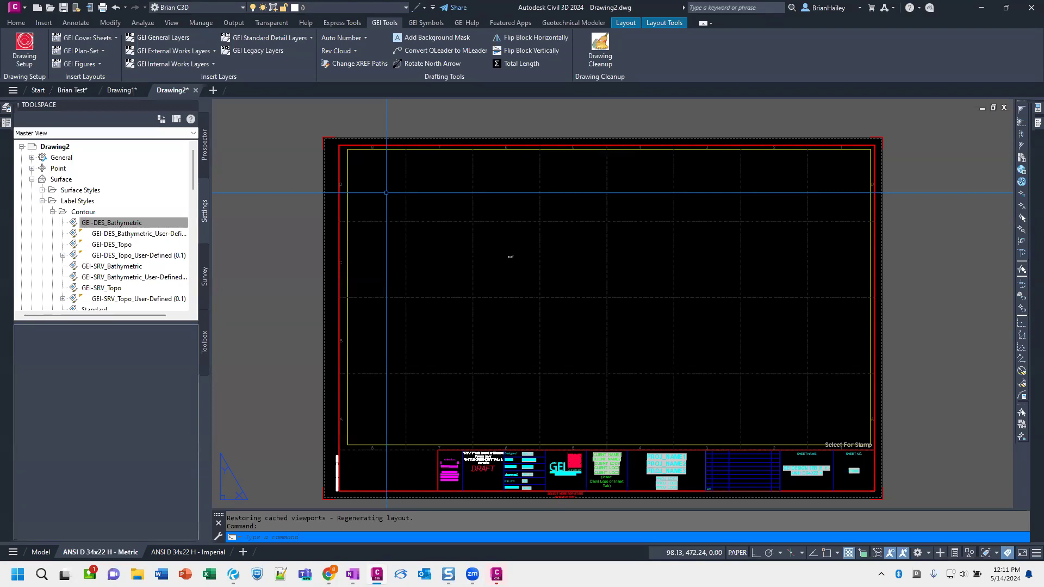
{"action": "type", "text": "SHEETSETdetect"}
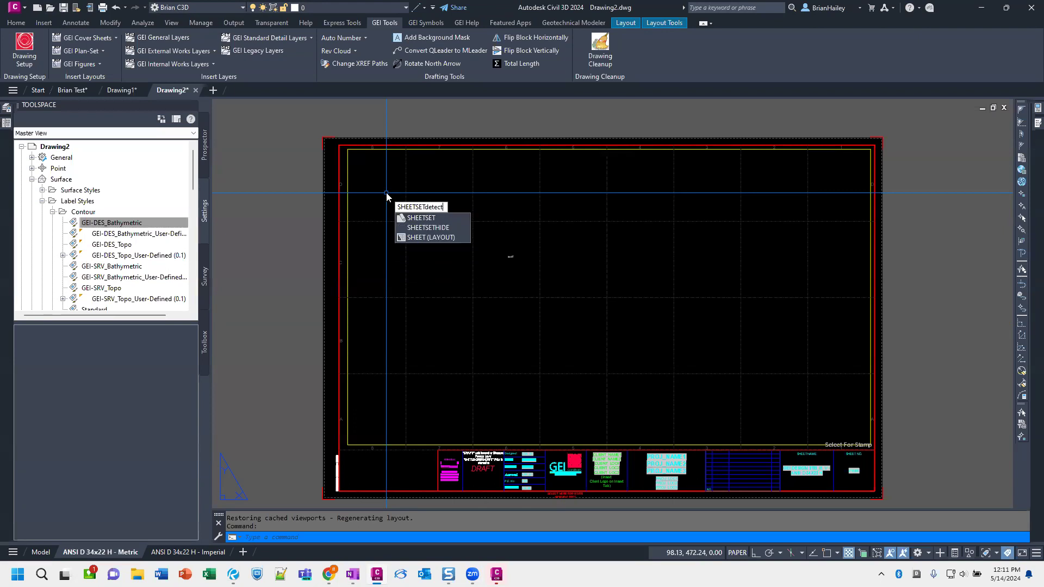
{"action": "key", "text": "BackSpace"}
{"action": "key", "text": "BackSpace"}
{"action": "key", "text": "BackSpace"}
{"action": "key", "text": "BackSpace"}
{"action": "key", "text": "BackSpace"}
{"action": "key", "text": "BackSpace"}
{"action": "key", "text": "BackSpace"}
{"action": "key", "text": "BackSpace"}
{"action": "key", "text": "BackSpace"}
{"action": "key", "text": "BackSpace"}
{"action": "key", "text": "BackSpace"}
{"action": "key", "text": "BackSpace"}
{"action": "key", "text": "BackSpace"}
{"action": "key", "text": "BackSpace"}
{"action": "type", "text": "detectm"}
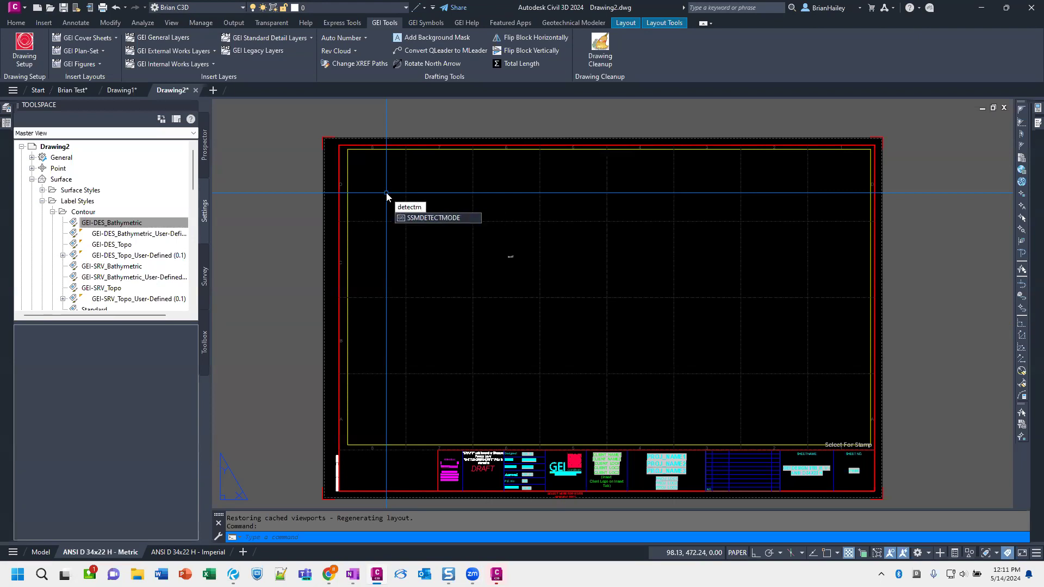
{"action": "left_click", "coordinate": [424, 218]}
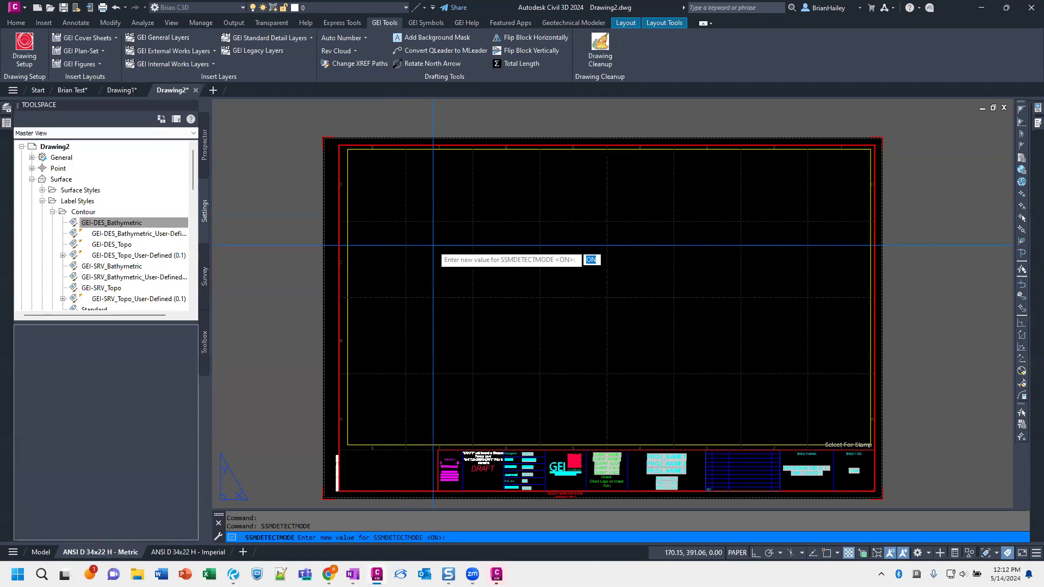
{"action": "key", "text": "Escape"}
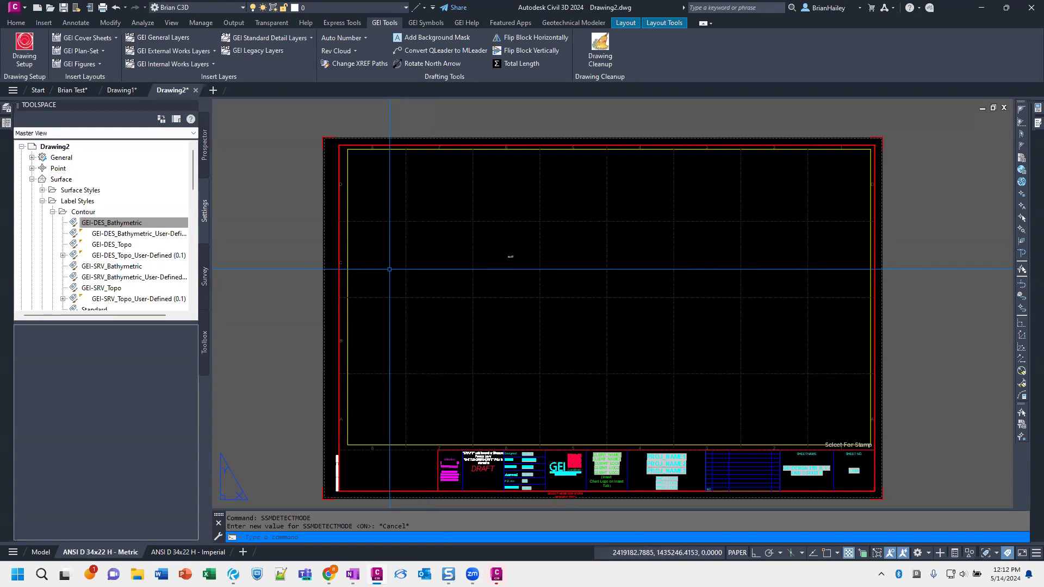
Open the Sheet Set Manager with SSM and load the recent Kalamazoo River - Area 2 sheet set
{"action": "type", "text": "SSM"}
{"action": "key", "text": "Return"}
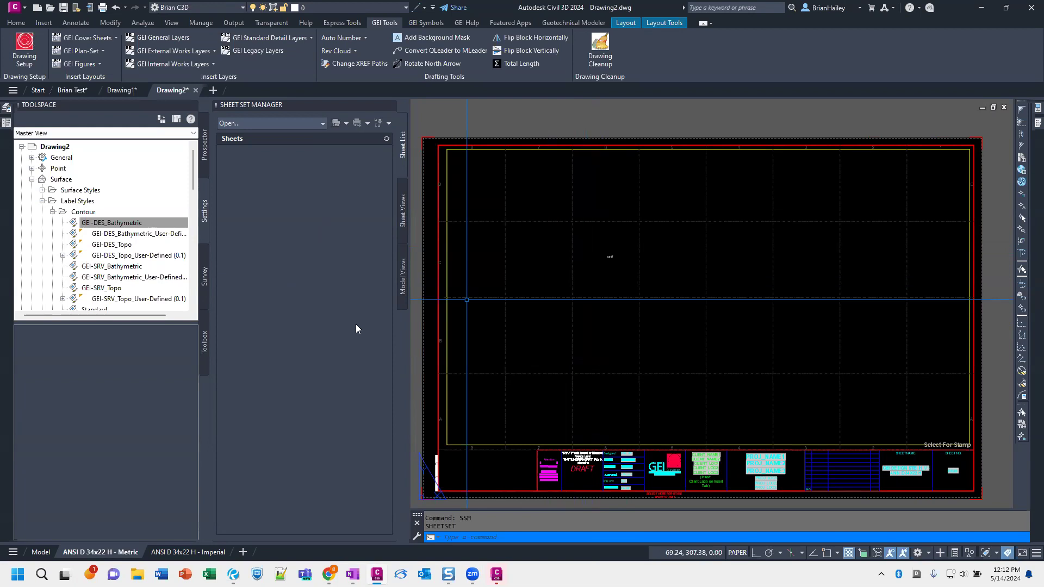
{"action": "left_click", "coordinate": [286, 122]}
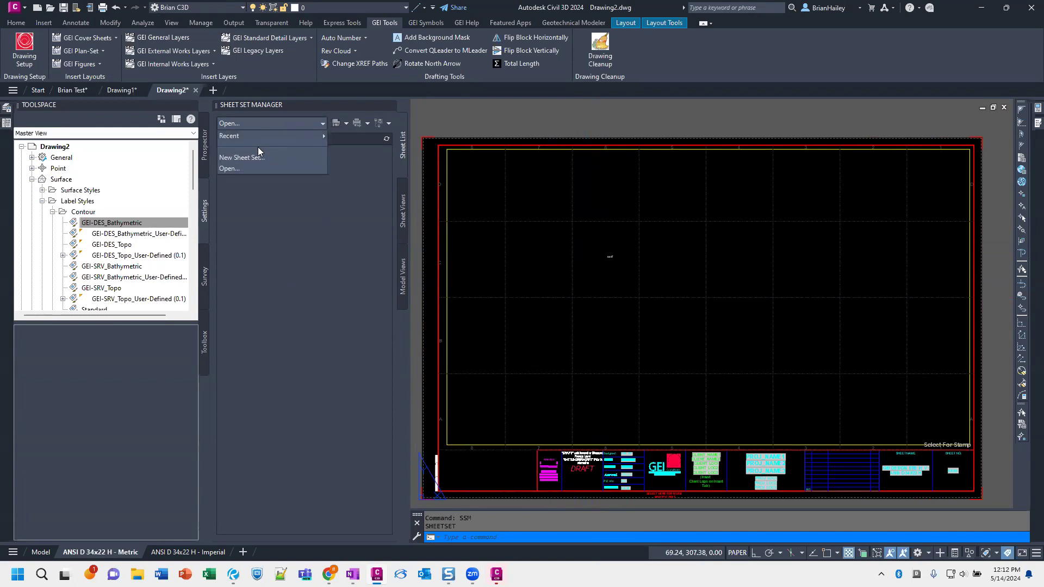
{"action": "mouse_move", "coordinate": [262, 142]}
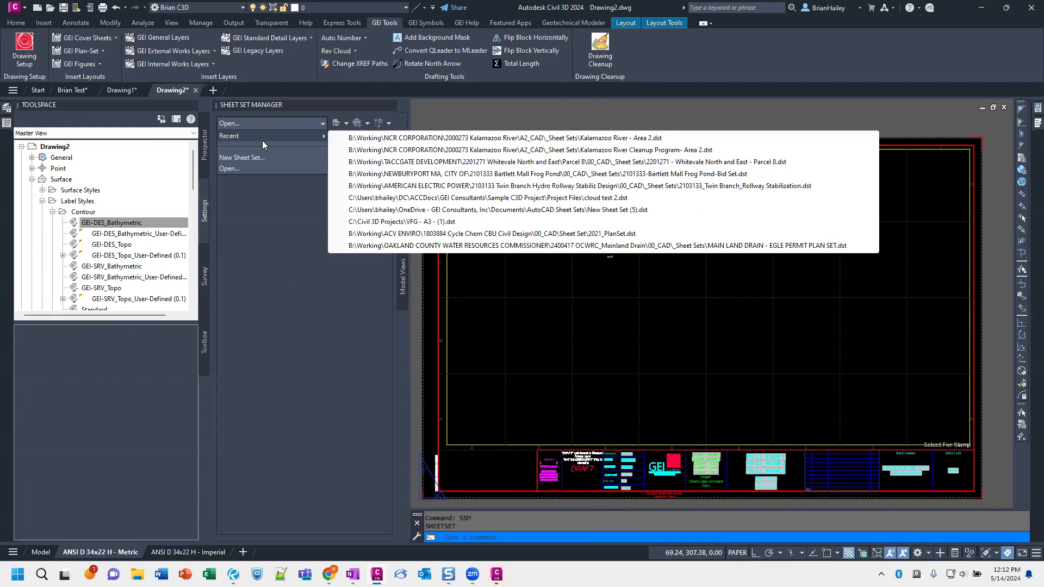
{"action": "left_click", "coordinate": [483, 141]}
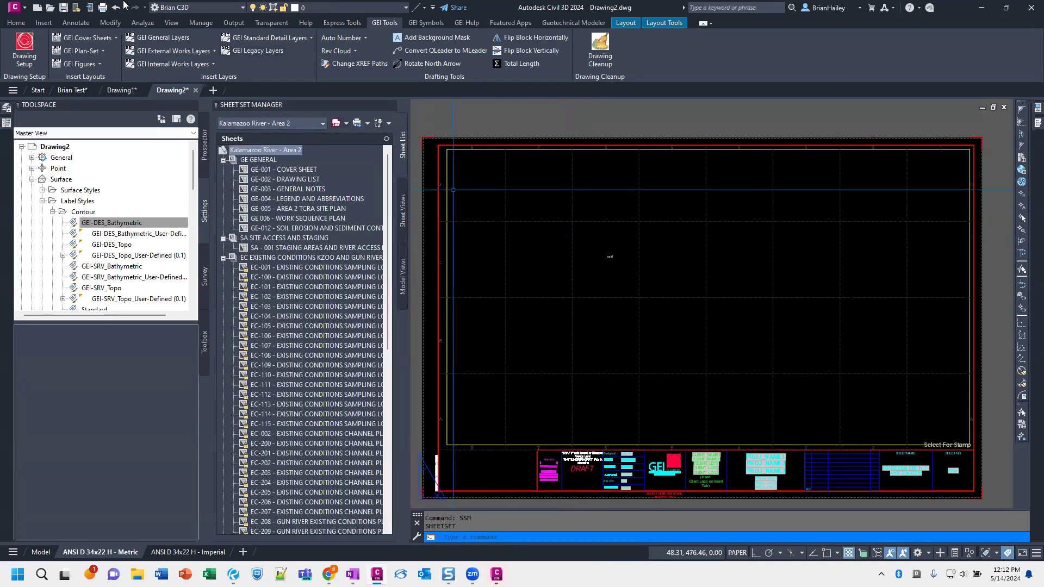
Review the events logged in the Event Viewer palette and close it
{"action": "left_click", "coordinate": [171, 23]}
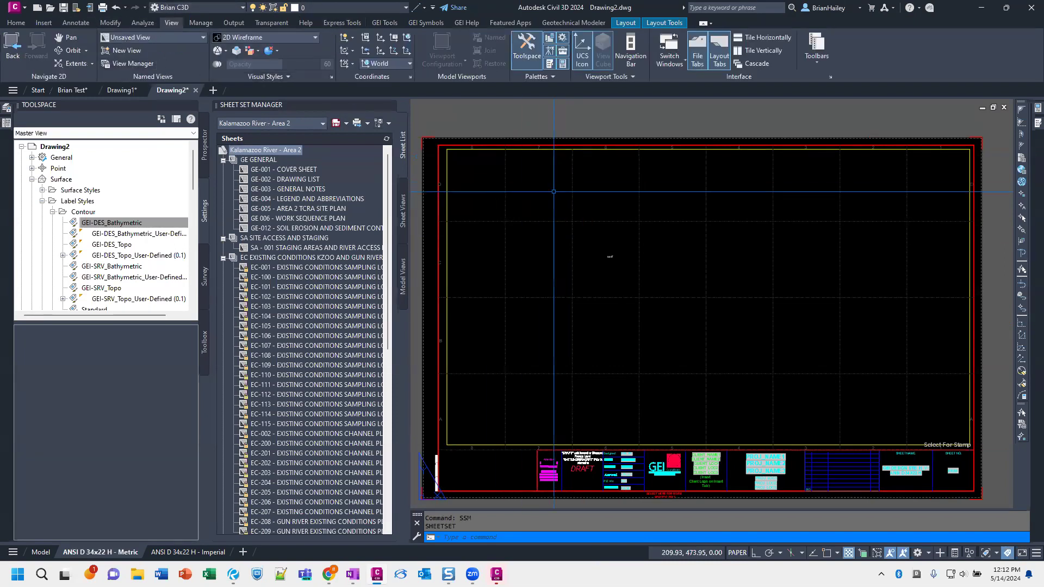
{"action": "left_click", "coordinate": [546, 77]}
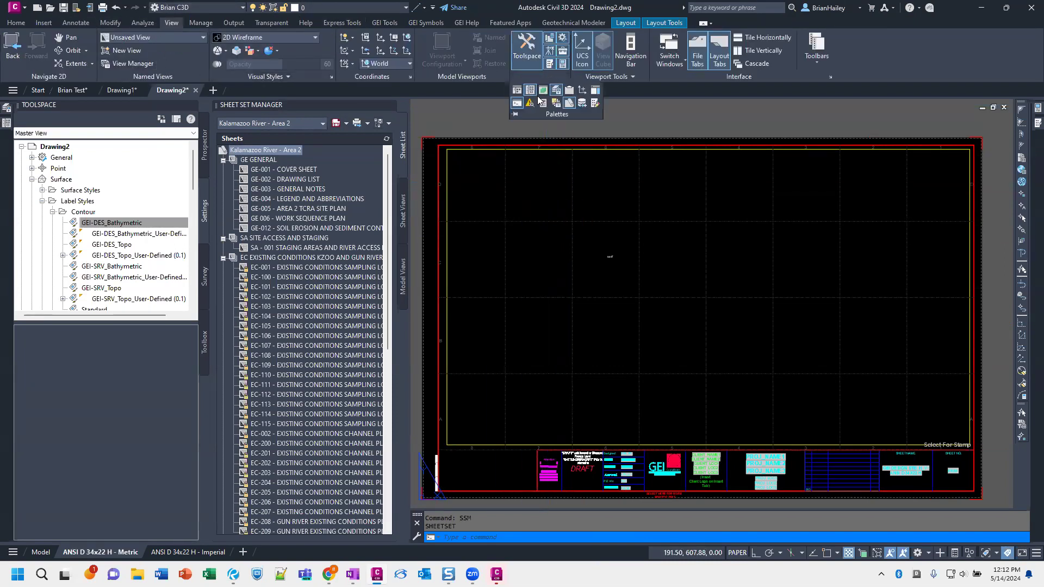
{"action": "left_click", "coordinate": [530, 104]}
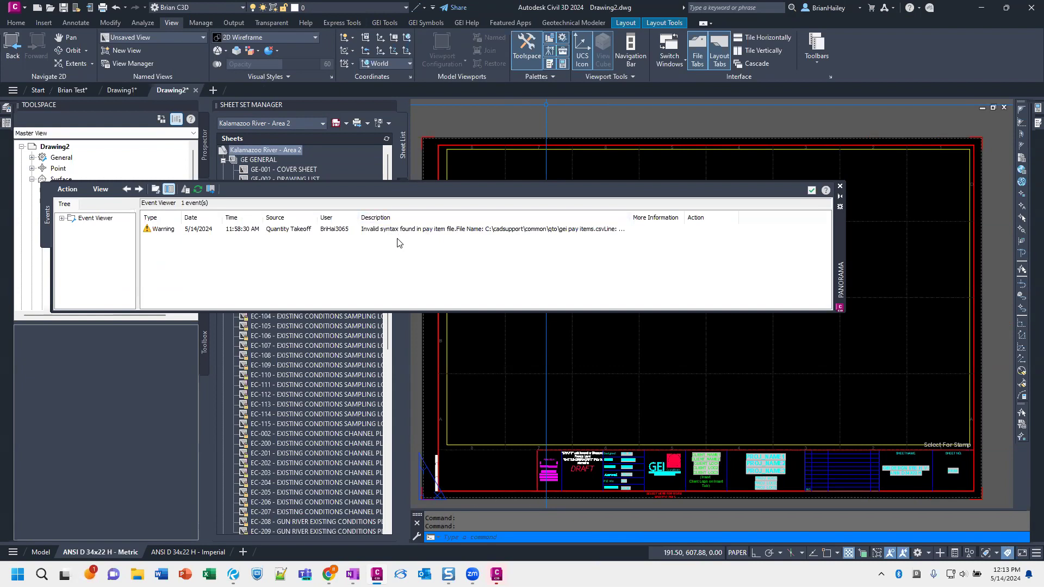
{"action": "left_click", "coordinate": [812, 190]}
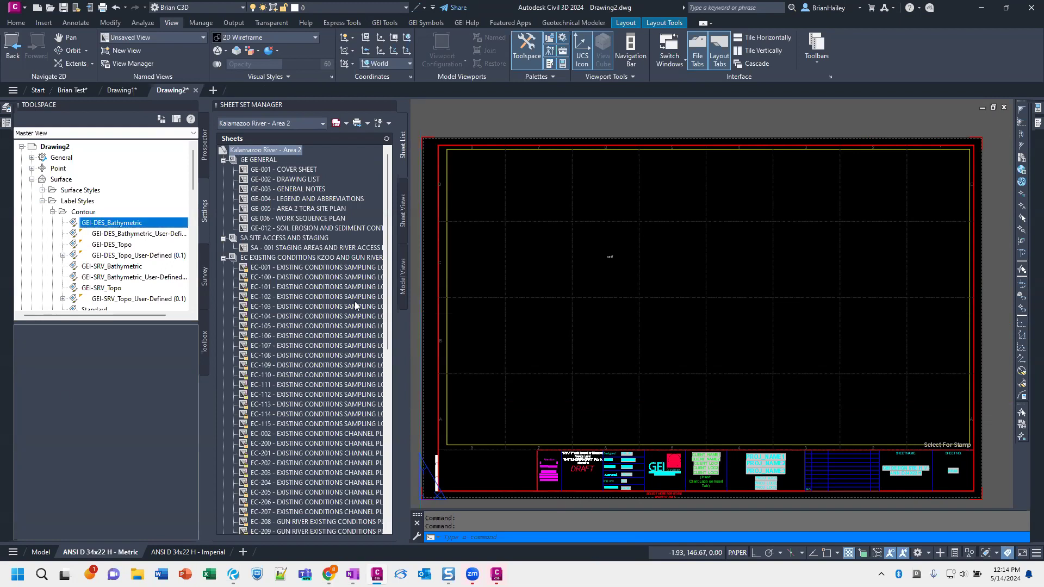
{"action": "left_click", "coordinate": [533, 244]}
{"action": "key", "text": "Escape"}
{"action": "key", "text": "Escape"}
{"action": "key", "text": "Escape"}
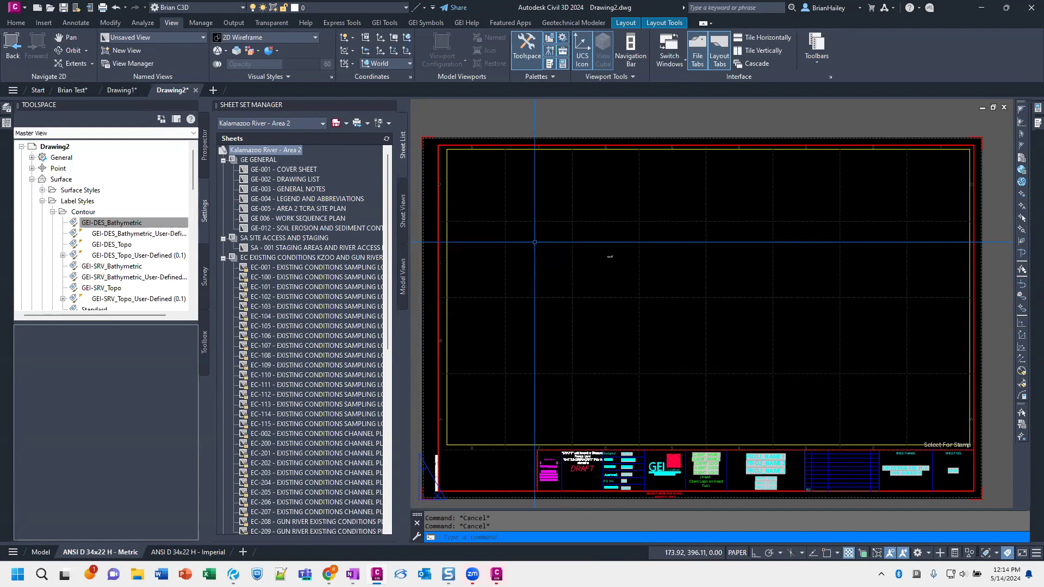
Start a new drawing and browse for a template from the C: drive into the user profile's AppData folder
{"action": "key", "text": "ctrl+n"}
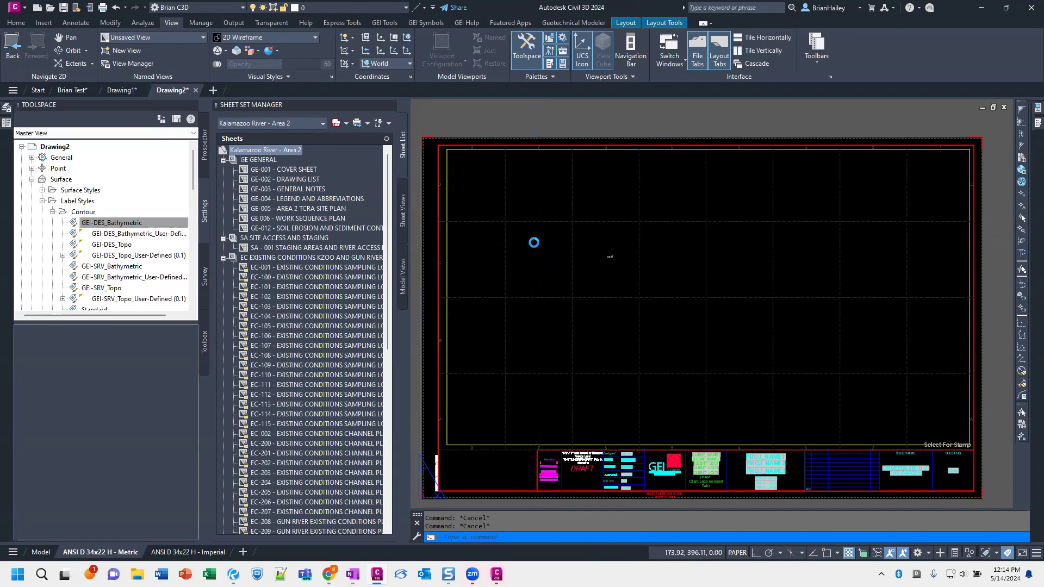
{"action": "left_click", "coordinate": [513, 183]}
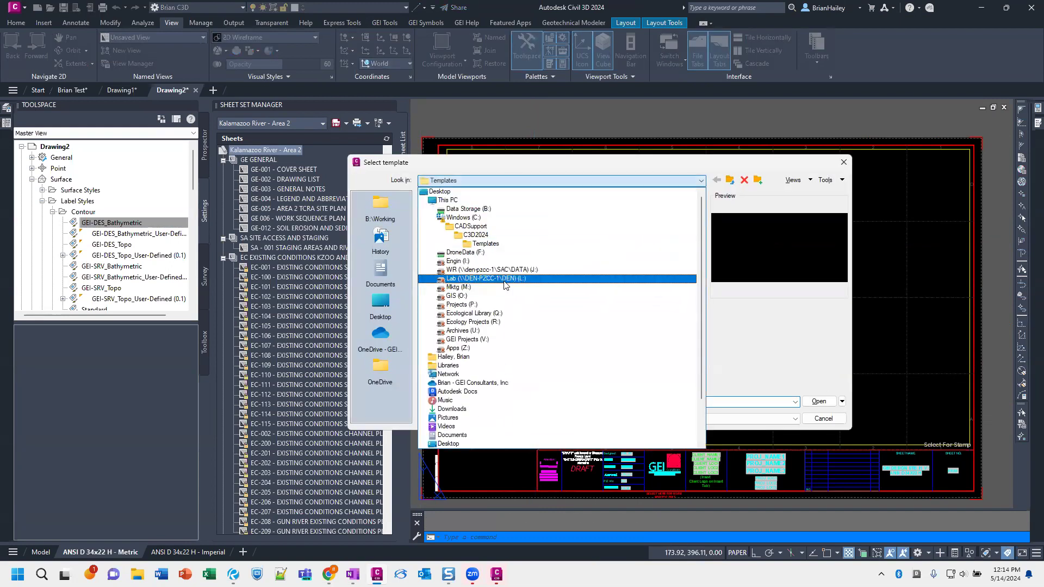
{"action": "left_click", "coordinate": [488, 219]}
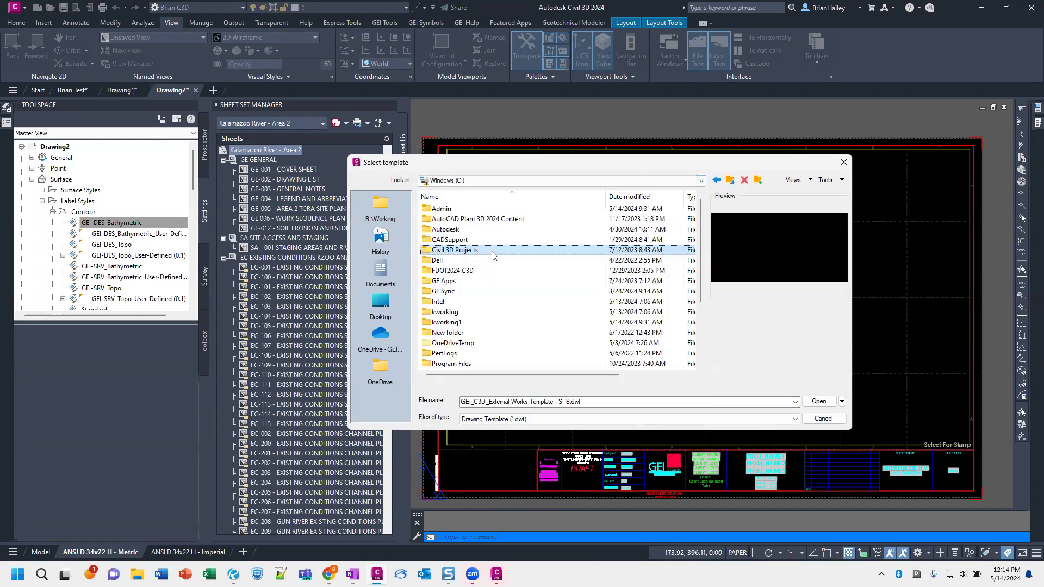
{"action": "key", "text": "Return"}
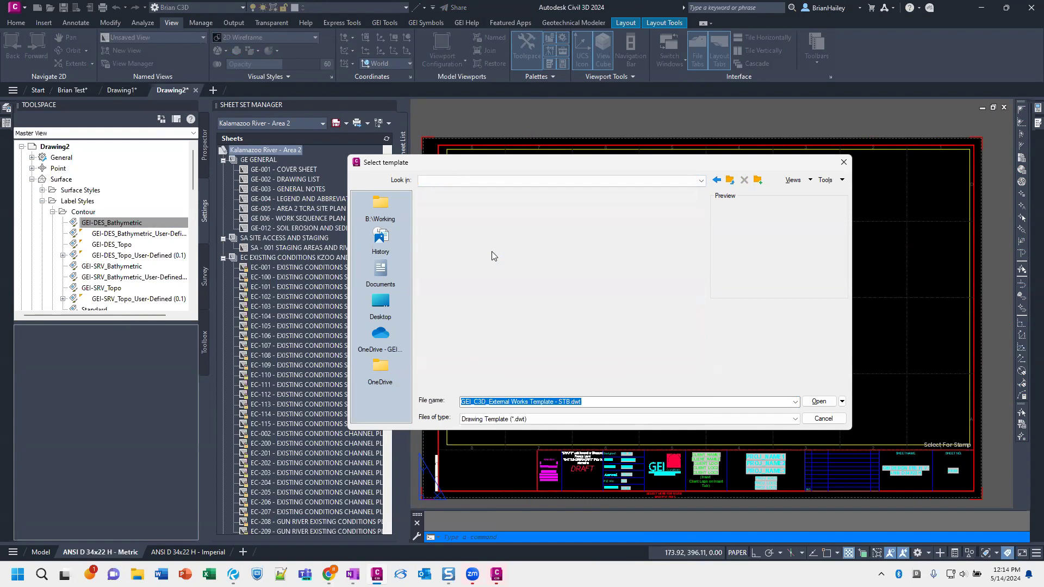
{"action": "key", "text": "BackSpace"}
{"action": "key", "text": "u"}
{"action": "key", "text": "Return"}
{"action": "key", "text": "b"}
{"action": "key", "text": "Return"}
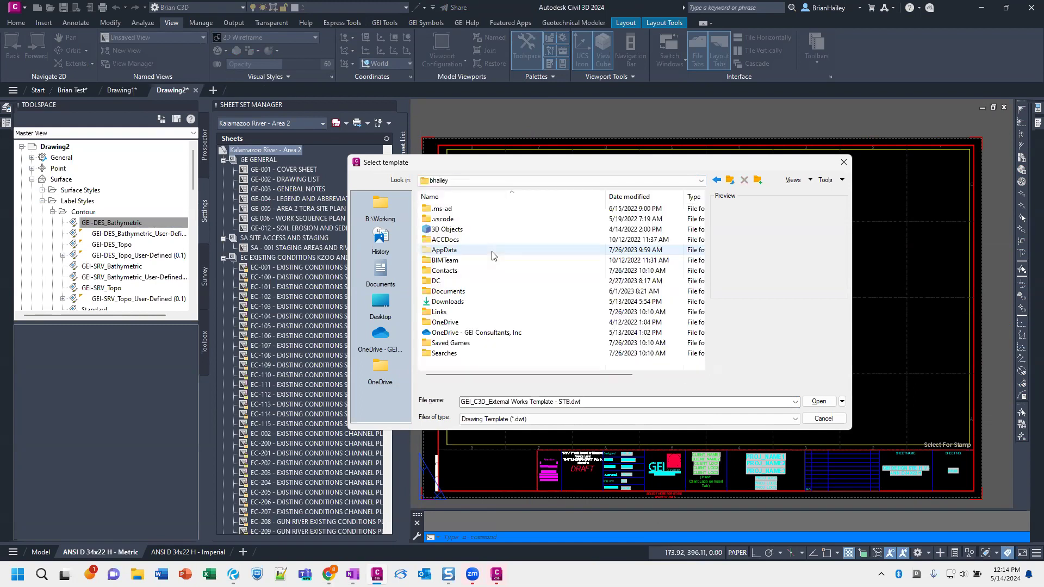
{"action": "left_click", "coordinate": [493, 255]}
{"action": "double_click", "coordinate": [493, 256]}
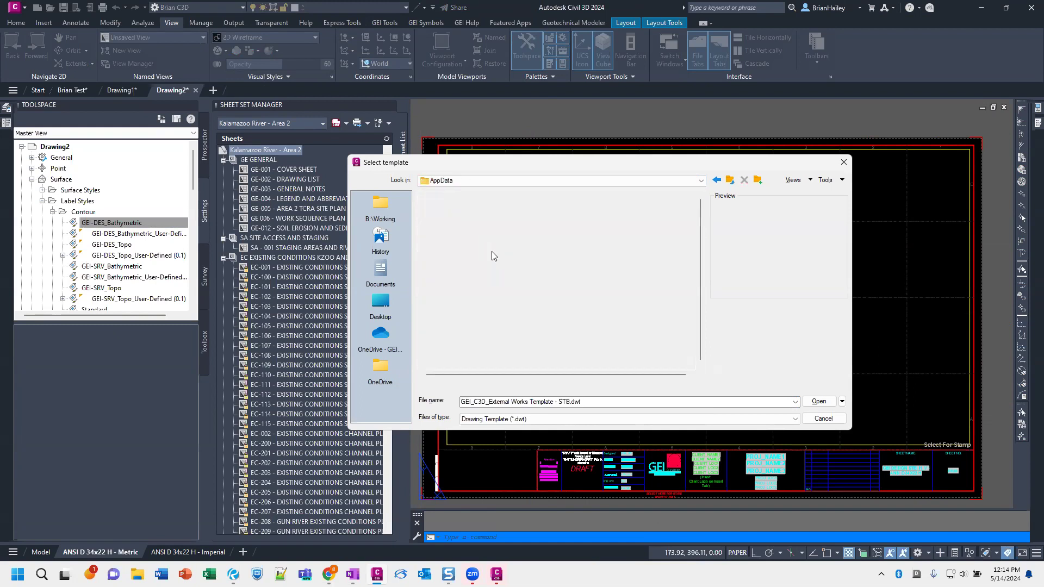
Browse from AppData through the Autodesk and C3D 2024 folders to the Template folder
{"action": "key", "text": "r"}
{"action": "key", "text": "Return"}
{"action": "type", "text": "au"}
{"action": "key", "text": "Return"}
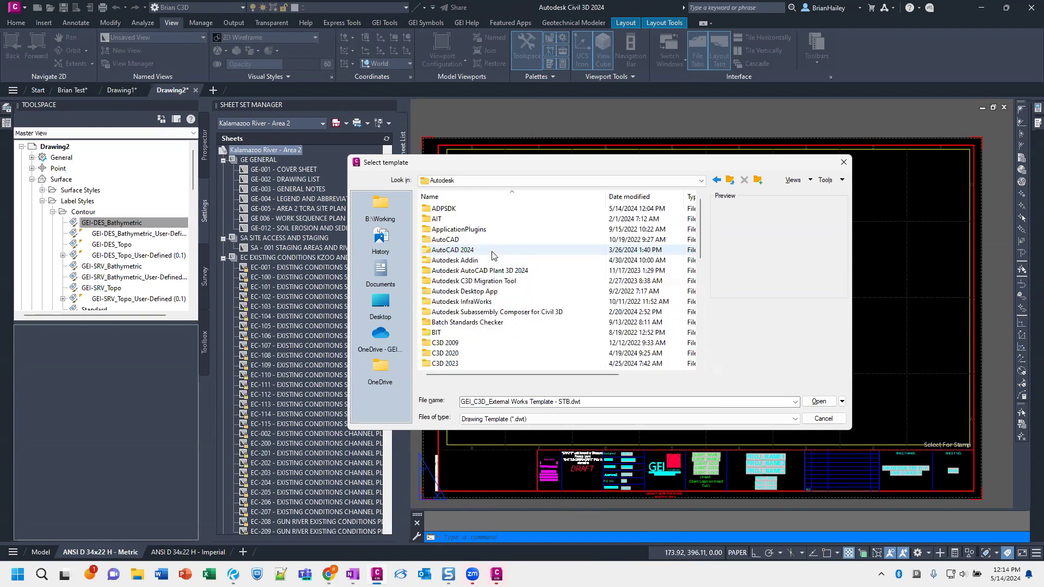
{"action": "key", "text": "c"}
{"action": "key", "text": "c"}
{"action": "key", "text": "c"}
{"action": "key", "text": "c"}
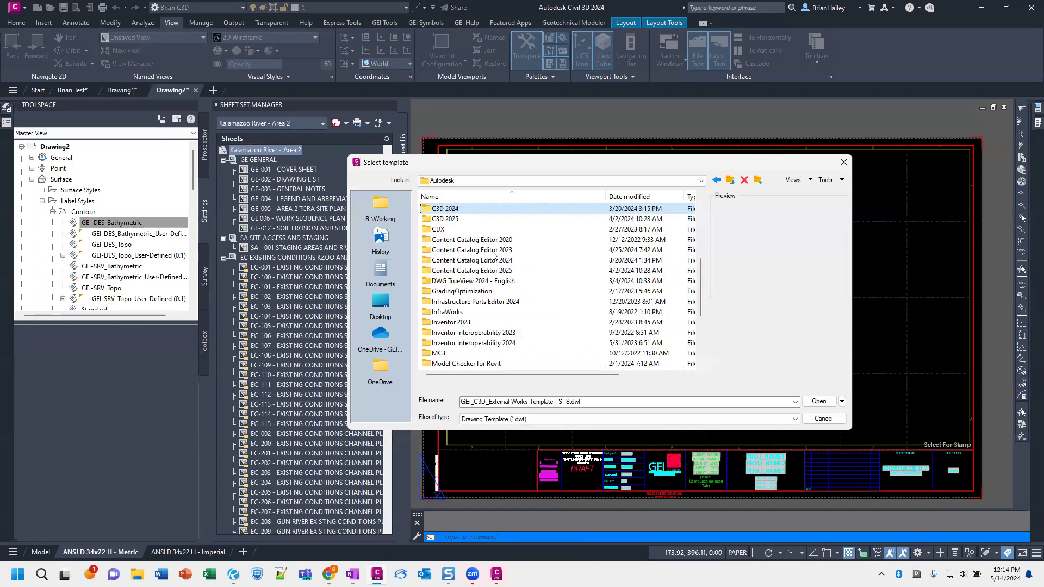
{"action": "key", "text": "Return"}
{"action": "key", "text": "e"}
{"action": "key", "text": "Return"}
{"action": "key", "text": "t"}
{"action": "key", "text": "Return"}
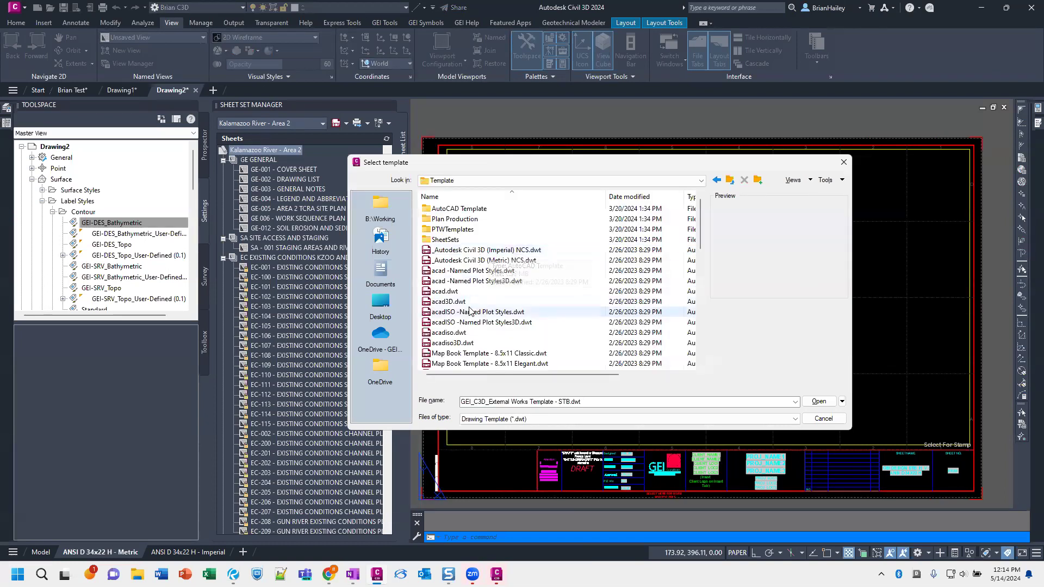
Compare the _Autodesk Civil 3D (Imperial) NCS and (Metric) NCS templates and cancel the template selection
{"action": "left_click", "coordinate": [499, 261]}
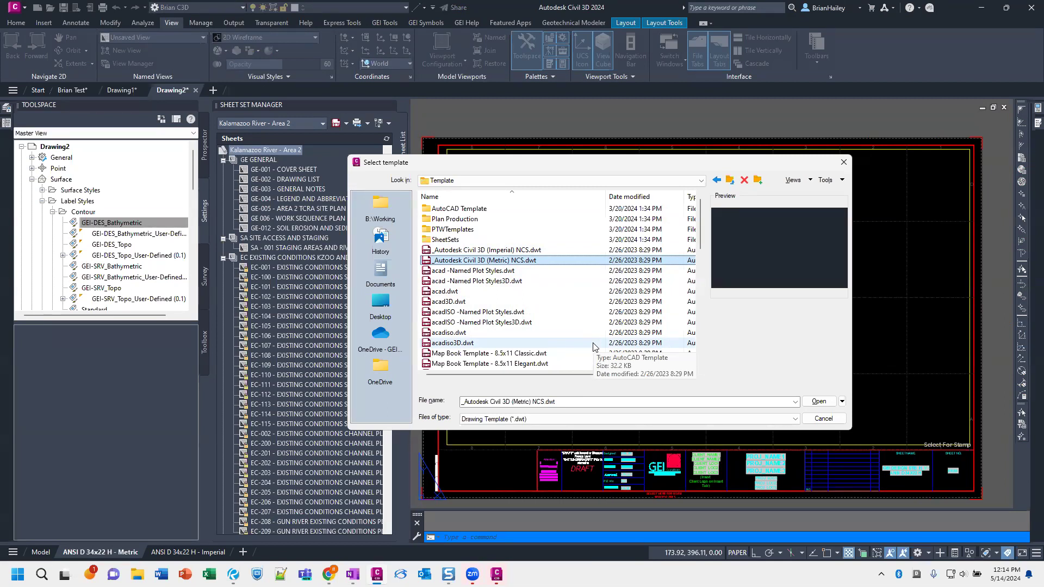
{"action": "left_click", "coordinate": [526, 250]}
{"action": "left_click", "coordinate": [536, 261]}
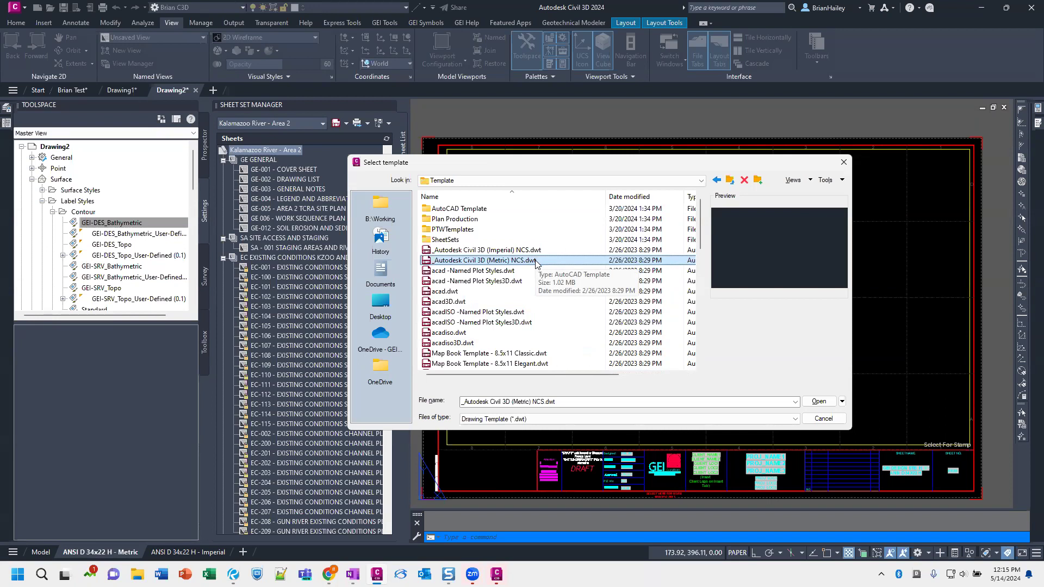
{"action": "left_click", "coordinate": [829, 424]}
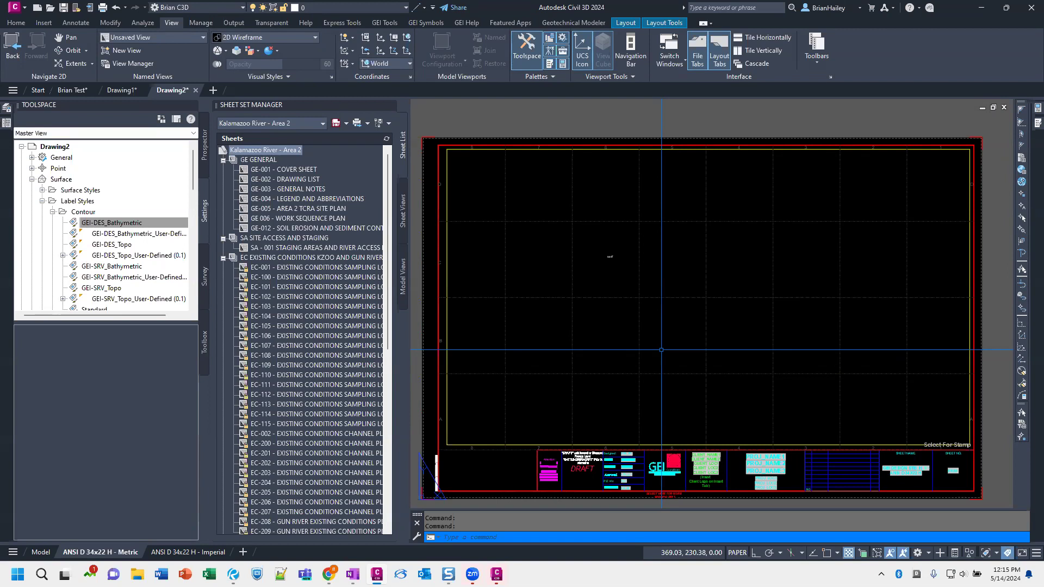
In Chrome, search for "bentley geotech modeler" and open Bentley's Geotechnical Engineering Software page
{"action": "left_click", "coordinate": [329, 574]}
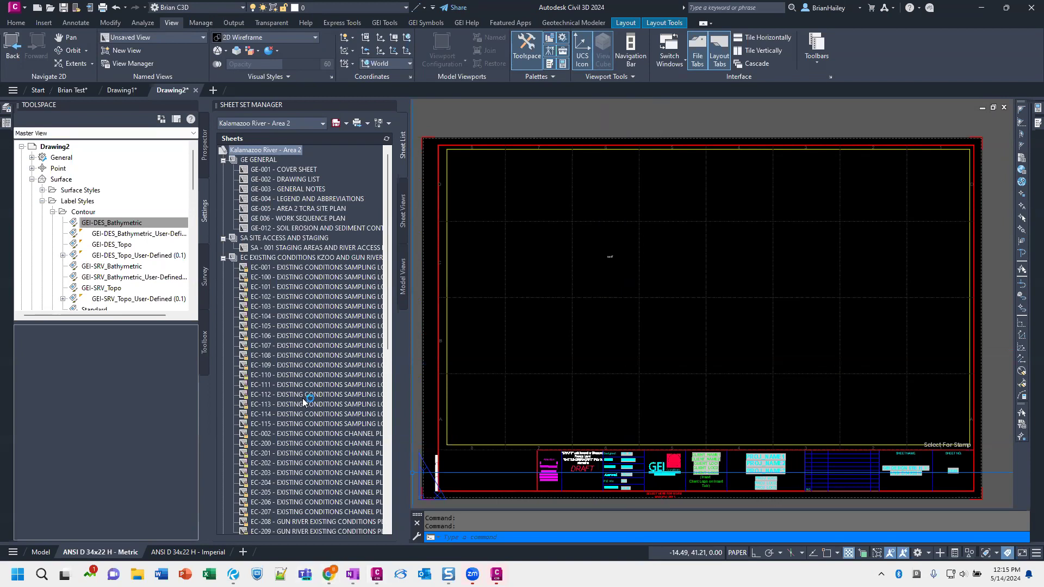
{"action": "type", "text": "bentl"}
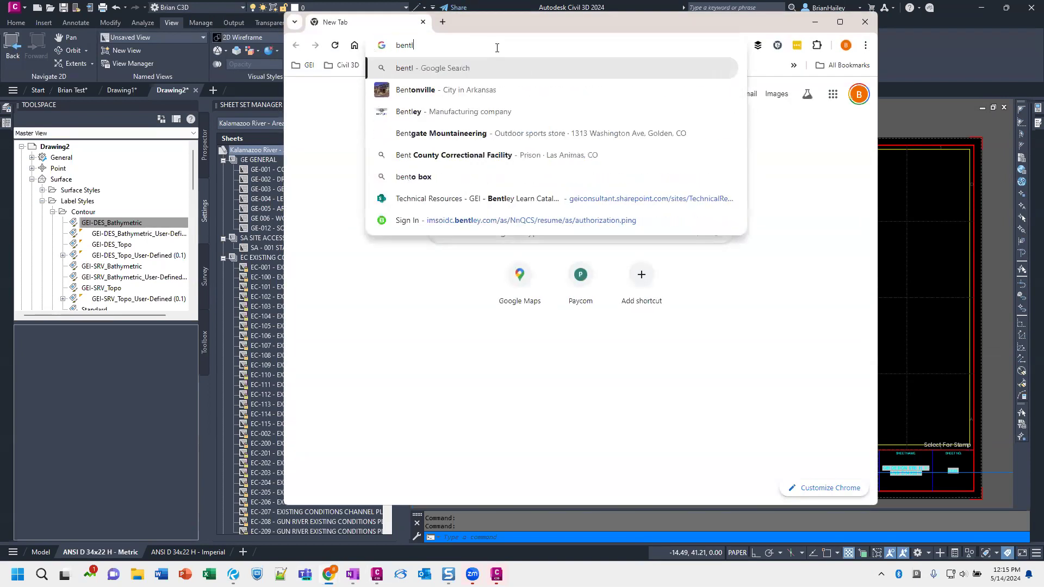
{"action": "type", "text": "ey geotech"}
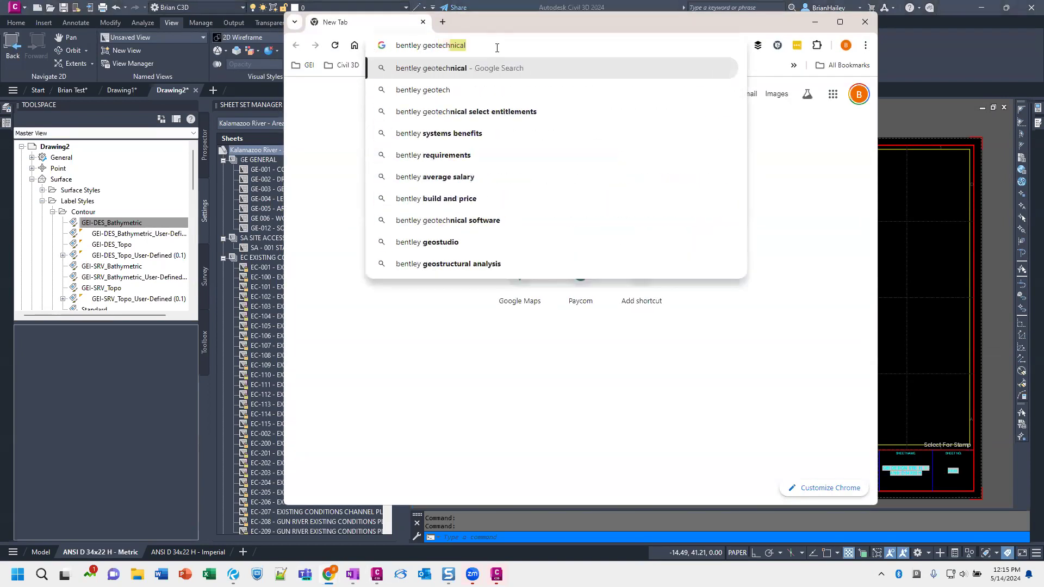
{"action": "type", "text": " modeler"}
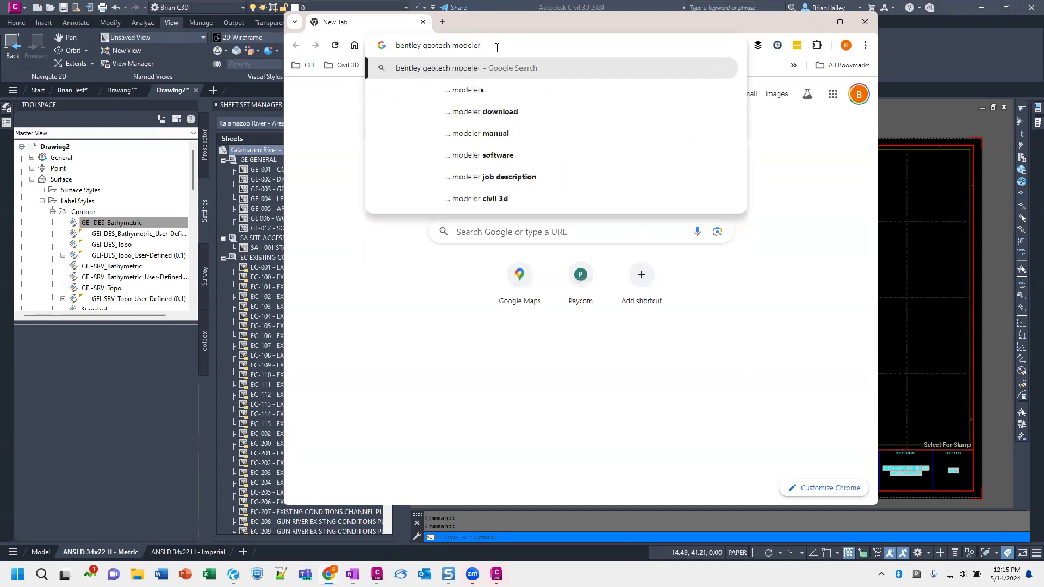
{"action": "key", "text": "Return"}
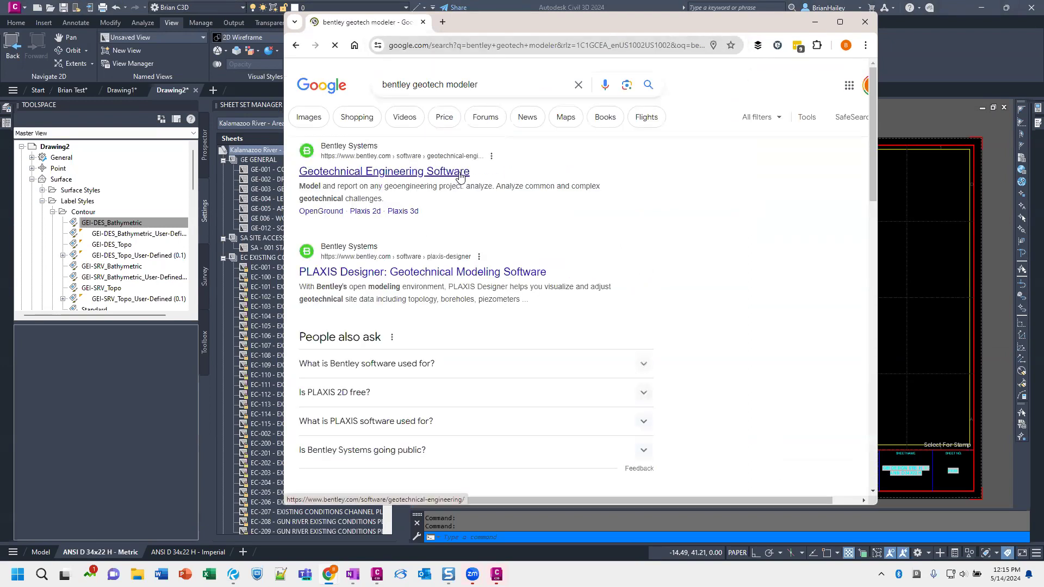
{"action": "left_click", "coordinate": [493, 189]}
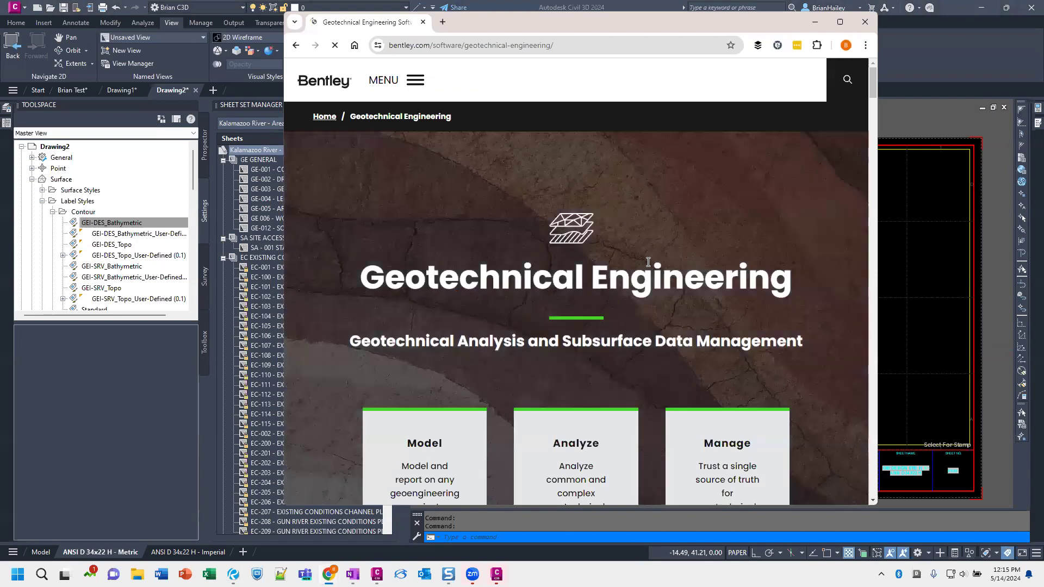
Review the geotechnical products on Bentley's page, including the PLAXIS, GeoStudio and OpenGround entries, then close the browser and return to Civil 3D
{"action": "scroll", "coordinate": [642, 266], "scroll_direction": "down", "scroll_amount": 3}
{"action": "scroll", "coordinate": [643, 264], "scroll_direction": "down", "scroll_amount": 4}
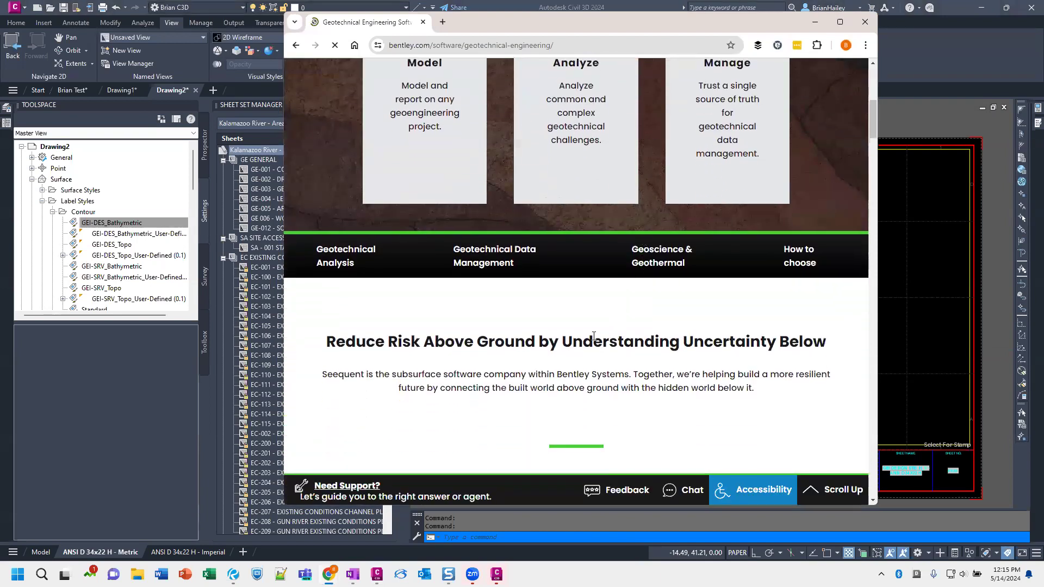
{"action": "scroll", "coordinate": [591, 331], "scroll_direction": "down", "scroll_amount": 3}
{"action": "scroll", "coordinate": [590, 332], "scroll_direction": "down", "scroll_amount": 6}
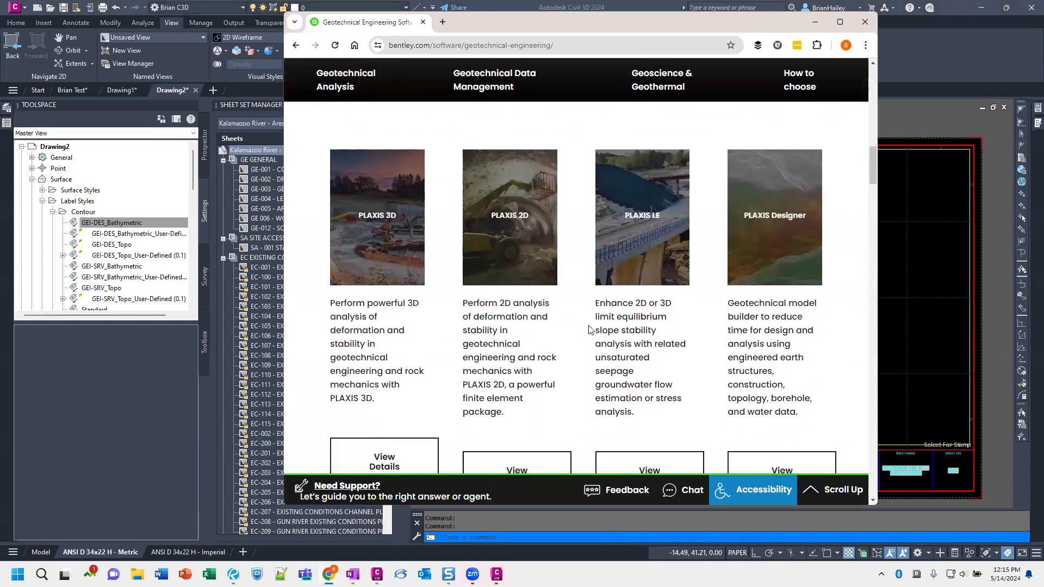
{"action": "scroll", "coordinate": [590, 330], "scroll_direction": "down", "scroll_amount": 6}
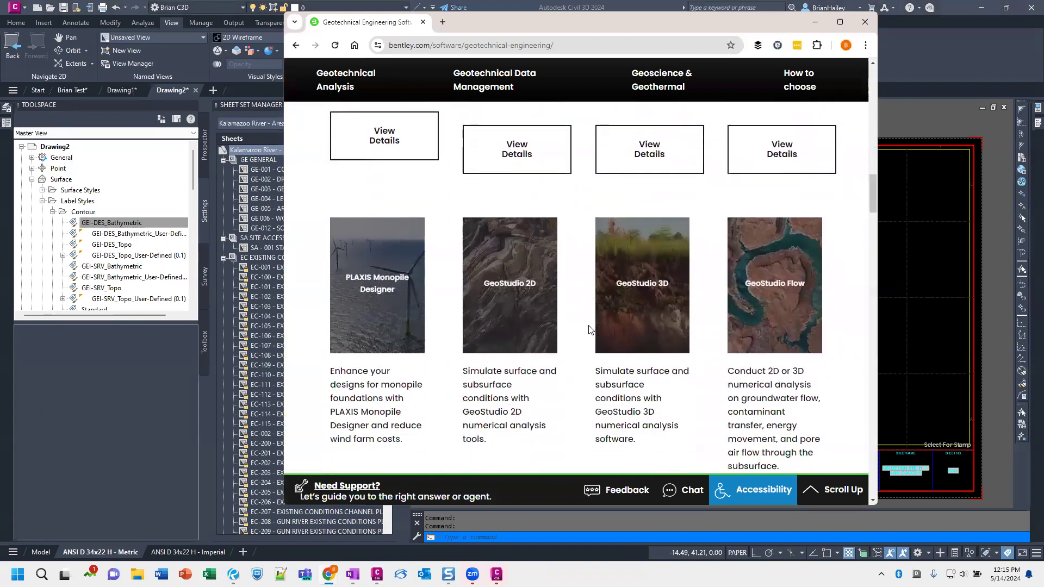
{"action": "scroll", "coordinate": [589, 329], "scroll_direction": "down", "scroll_amount": 6}
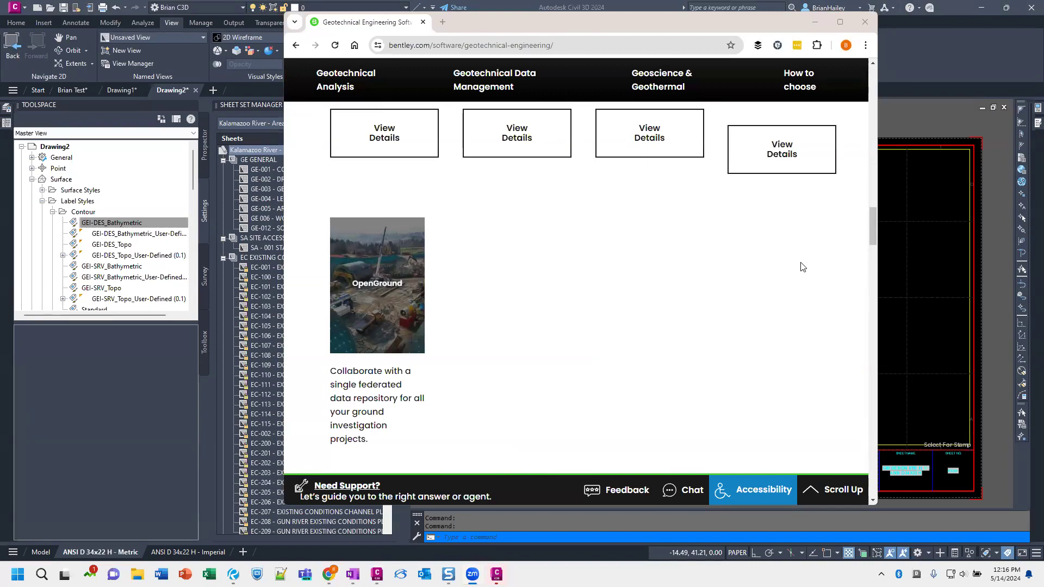
{"action": "left_click", "coordinate": [864, 21]}
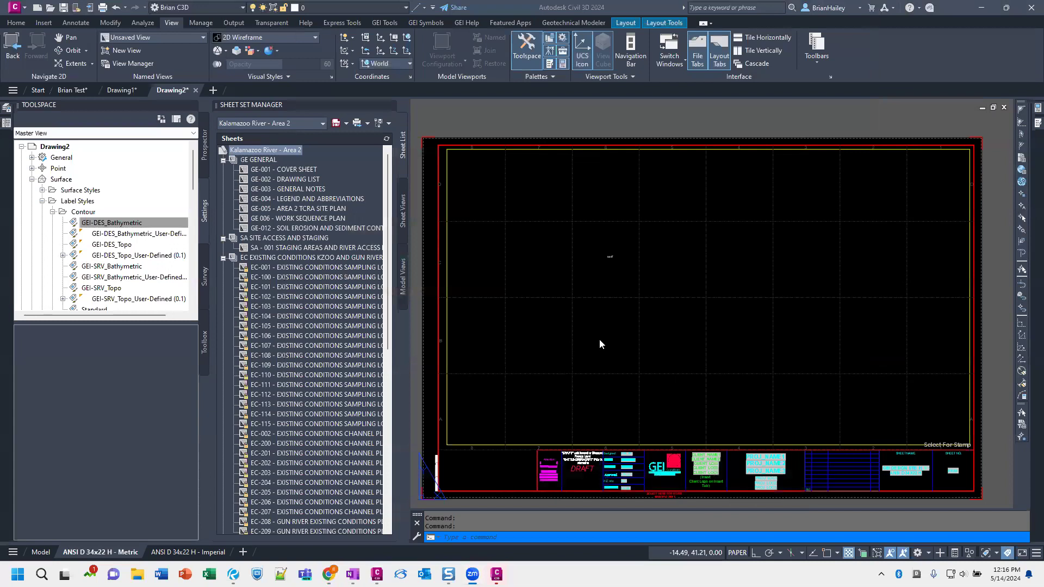
{"action": "left_click", "coordinate": [599, 338]}
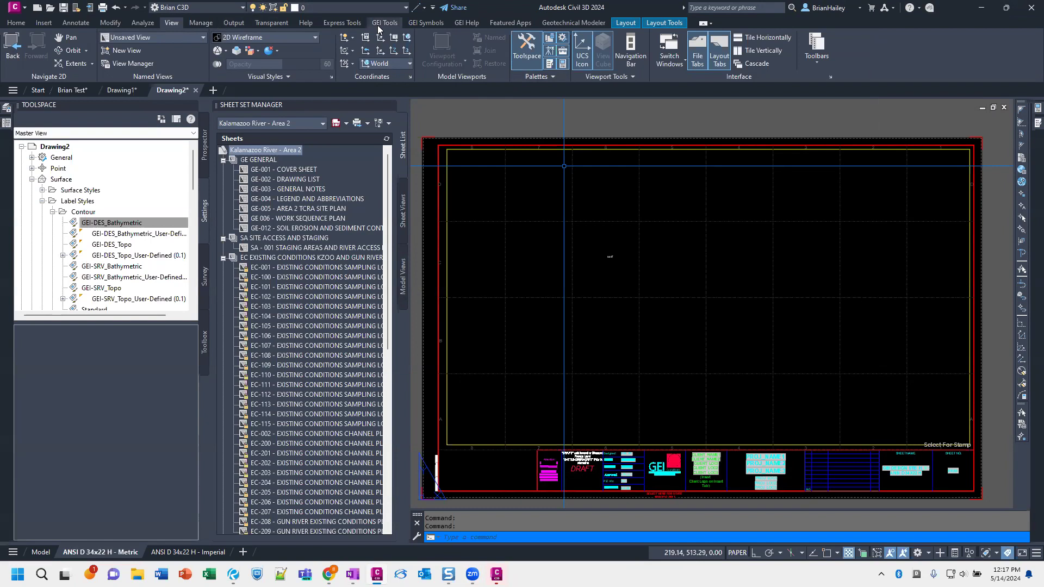
Switch to the GEI Civil 3D workspace and open the Vehicle Tracking library explorer
{"action": "left_click", "coordinate": [203, 7]}
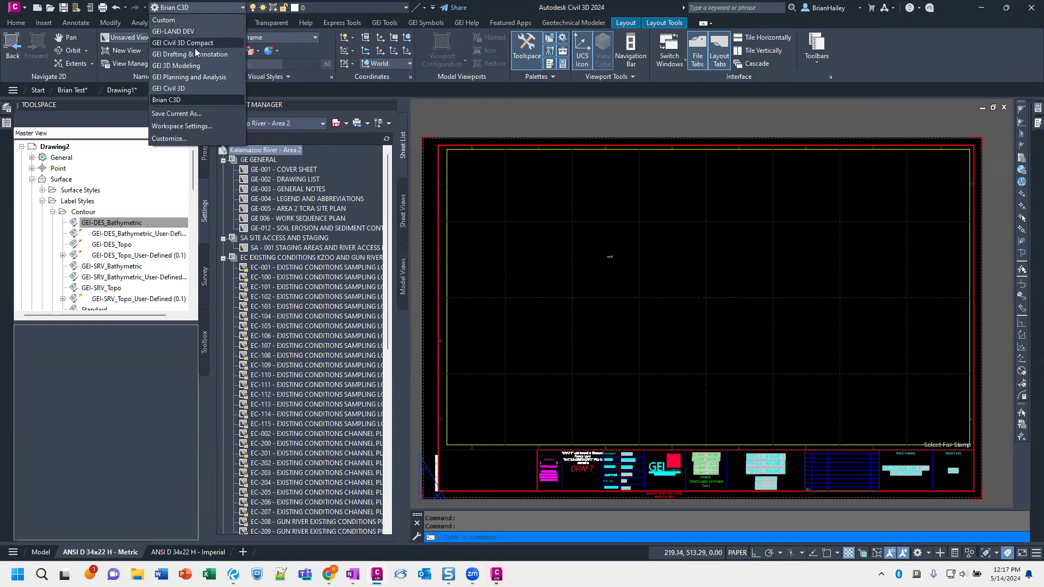
{"action": "left_click", "coordinate": [186, 87]}
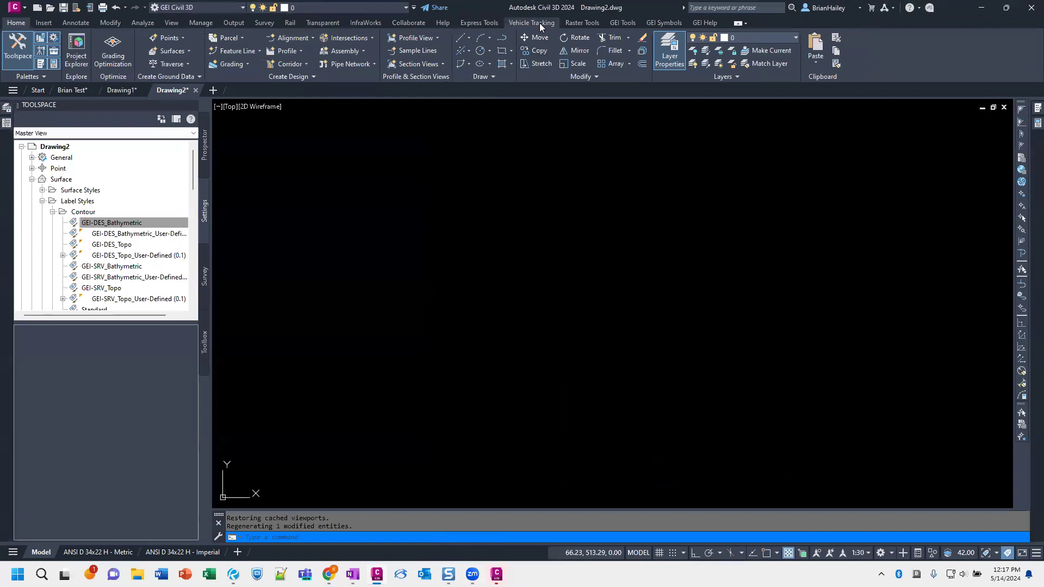
{"action": "left_click", "coordinate": [540, 23]}
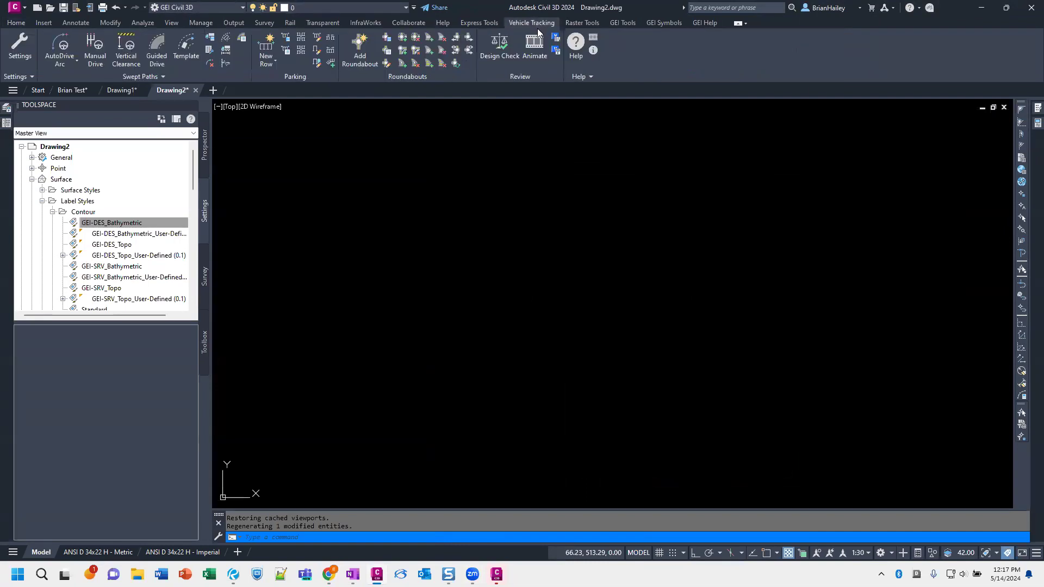
{"action": "left_click", "coordinate": [143, 78]}
{"action": "left_click", "coordinate": [352, 174]}
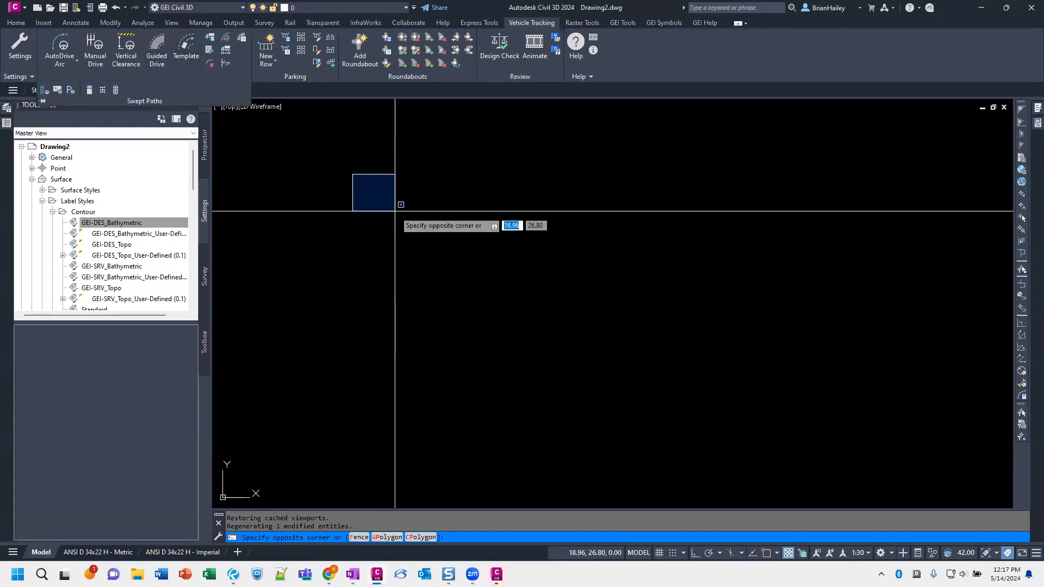
{"action": "left_click", "coordinate": [209, 39]}
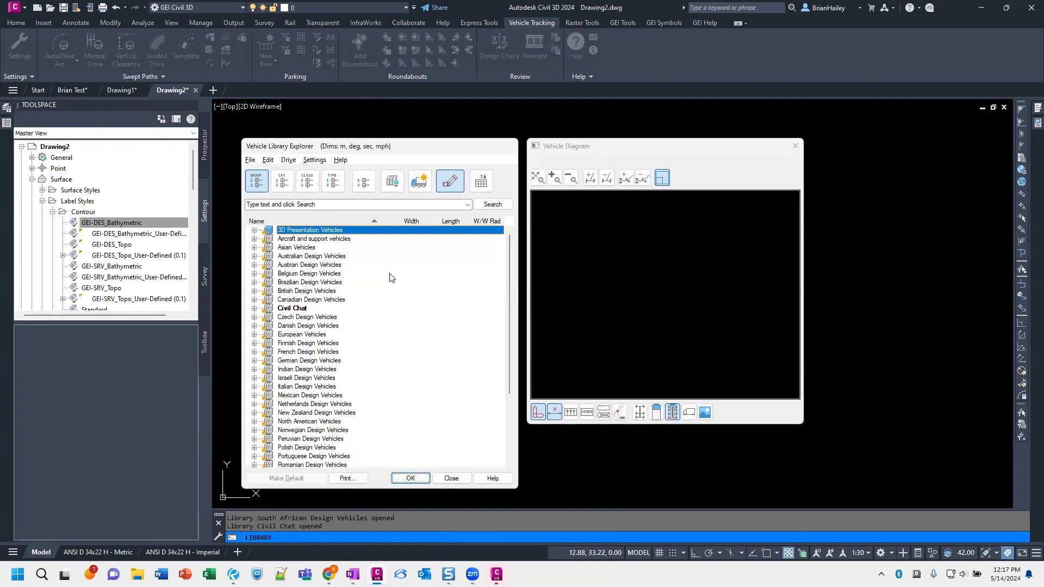
{"action": "left_click_drag", "start_coordinate": [391, 146], "coordinate": [405, 105]}
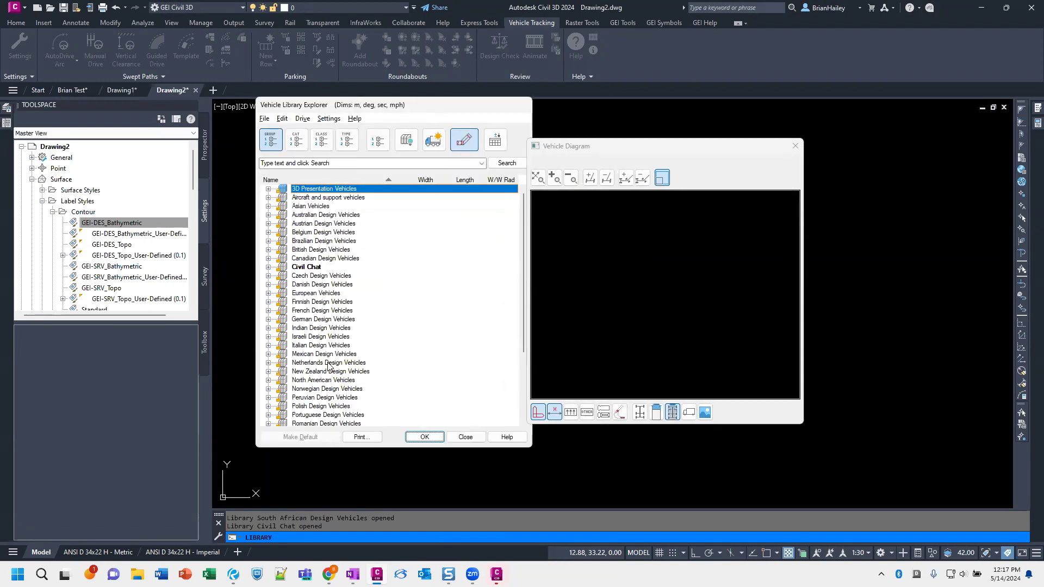
Inspect the vehicles in the Civil Chat library and the commands available for the British Design Vehicles library
{"action": "left_click", "coordinate": [304, 267]}
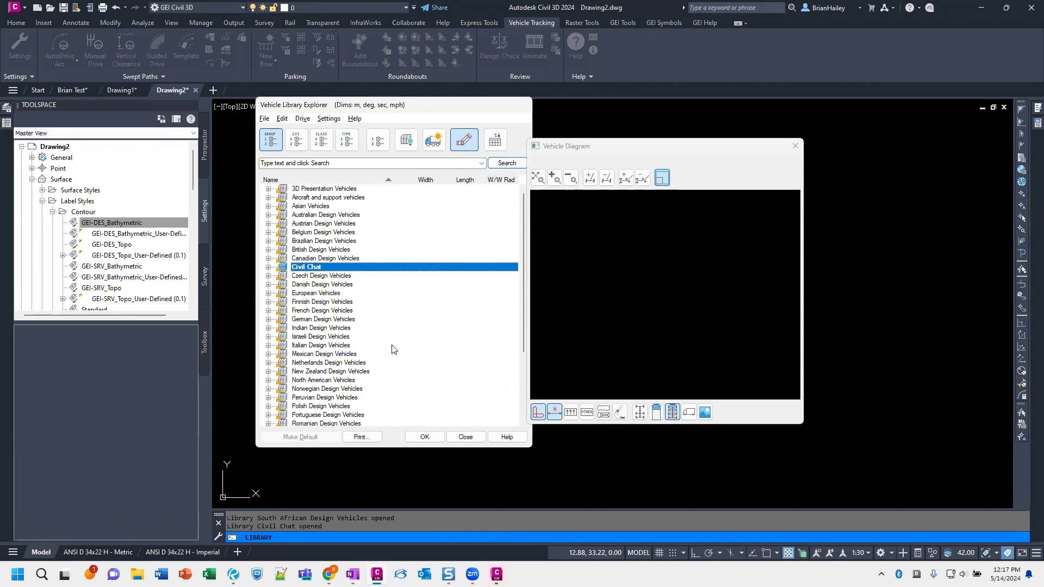
{"action": "left_click", "coordinate": [268, 267]}
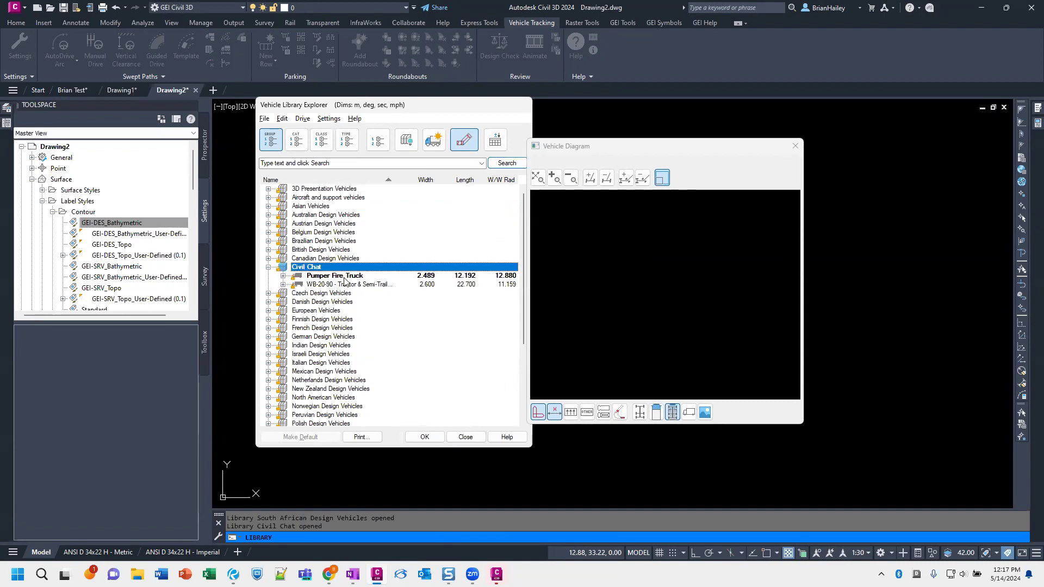
{"action": "left_click", "coordinate": [268, 267]}
{"action": "left_click", "coordinate": [314, 251]}
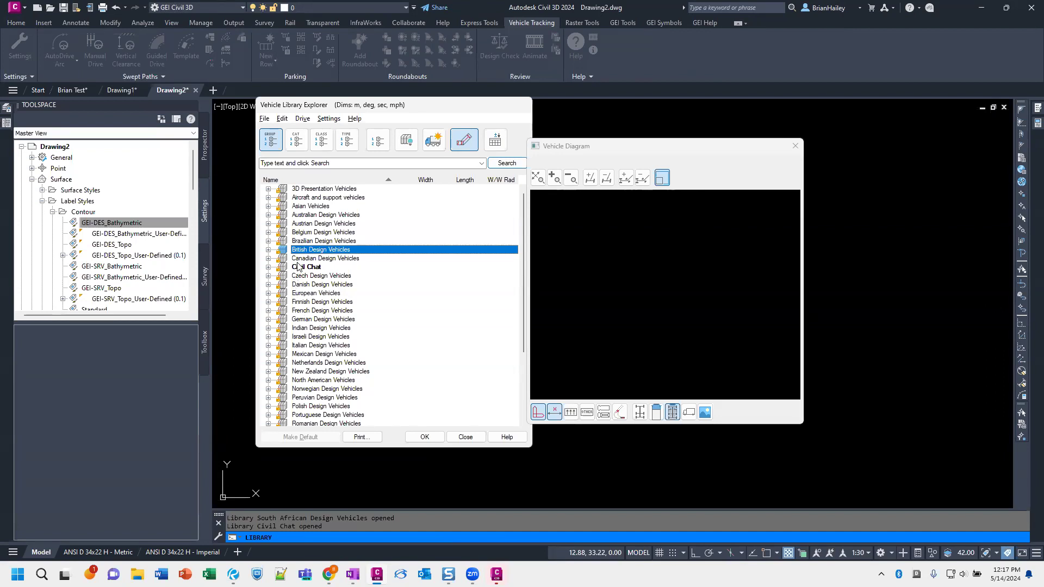
{"action": "right_click", "coordinate": [307, 251]}
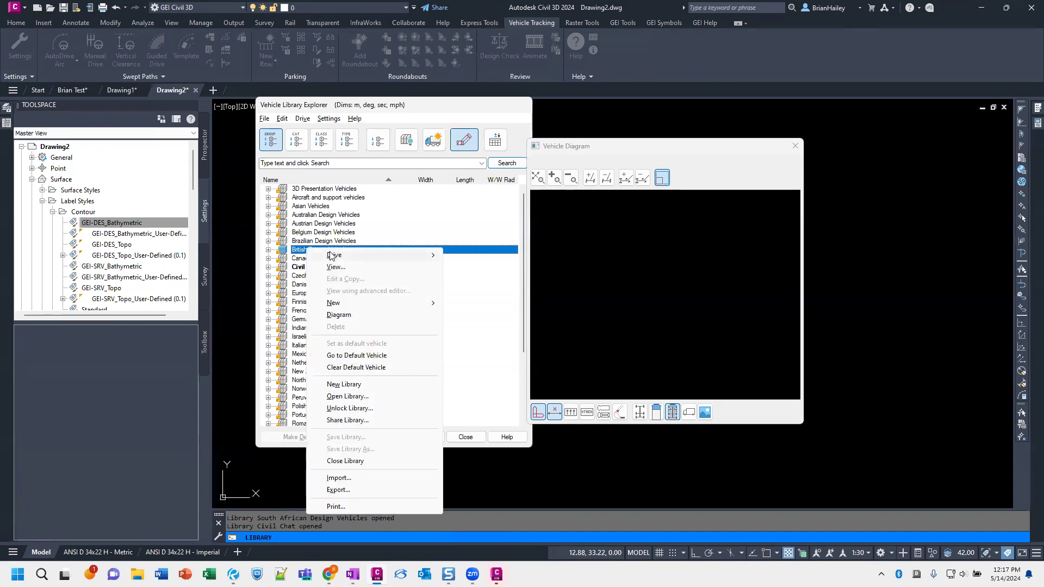
{"action": "left_click", "coordinate": [282, 219]}
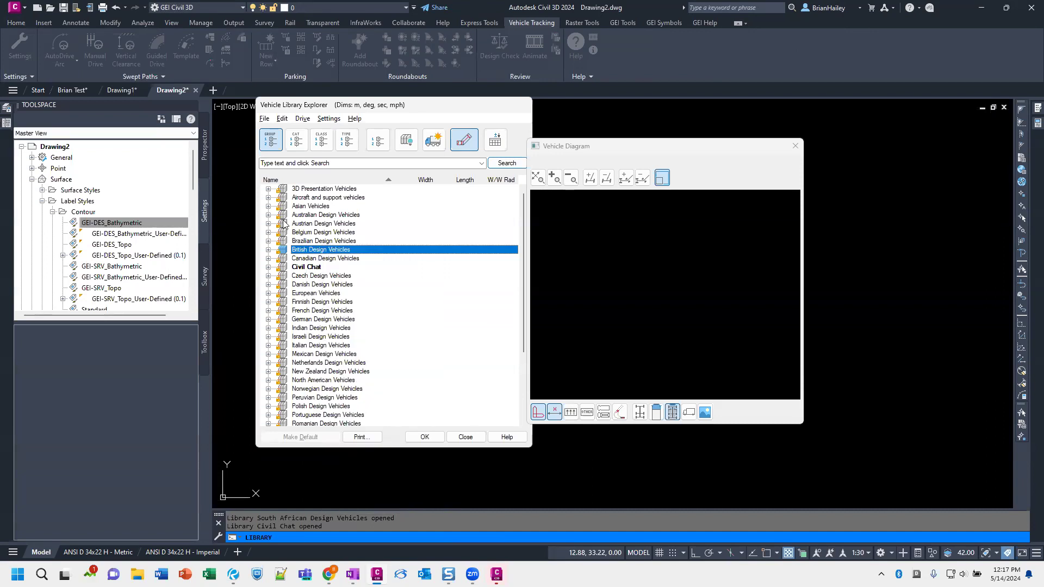
Find the current drawing's vehicle pool among the libraries and close the Vehicle Library Explorer
{"action": "scroll", "coordinate": [312, 259], "scroll_direction": "down", "scroll_amount": 4}
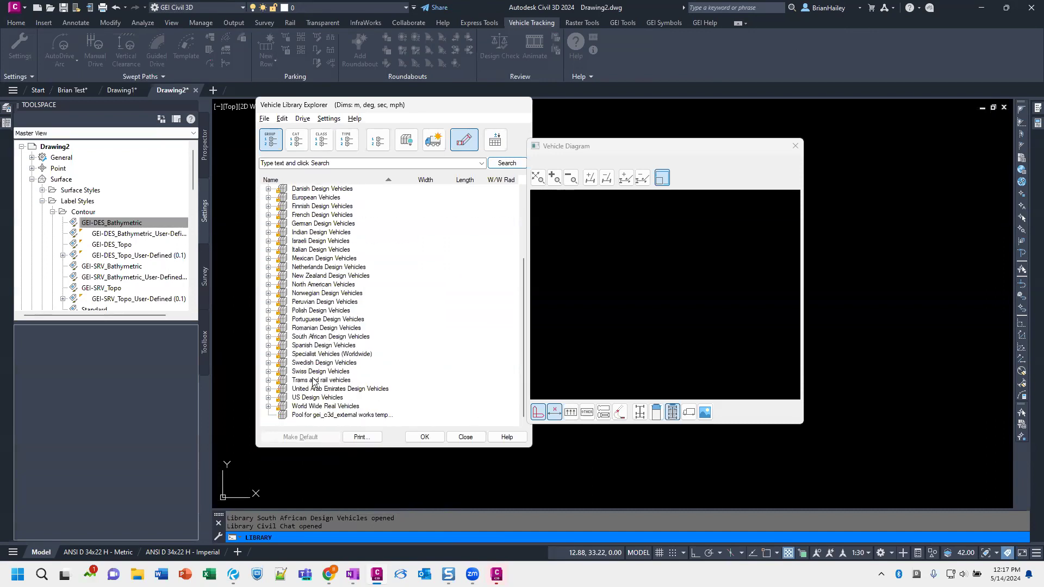
{"action": "left_click", "coordinate": [319, 416]}
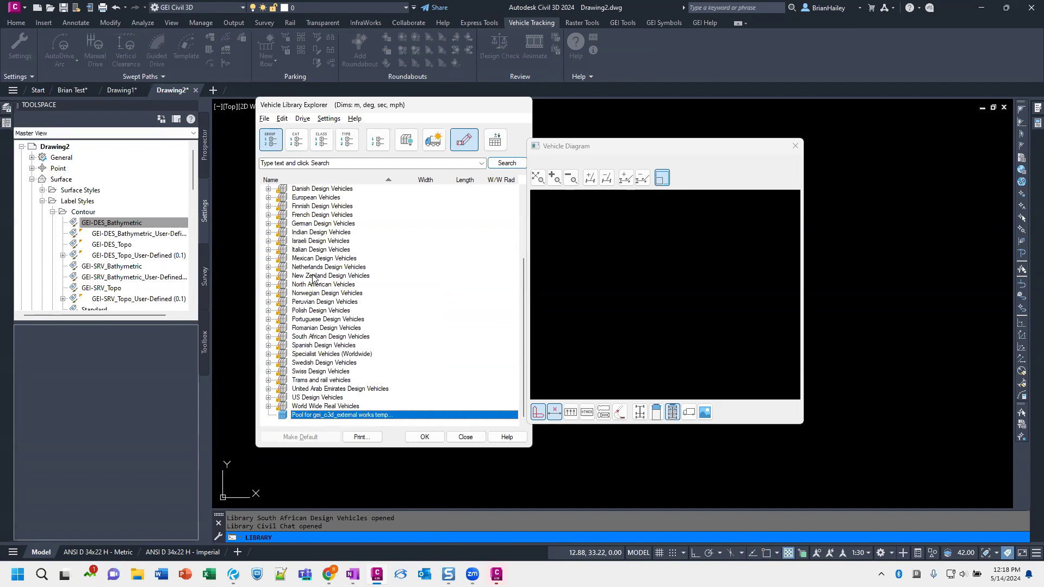
{"action": "key", "text": "Escape"}
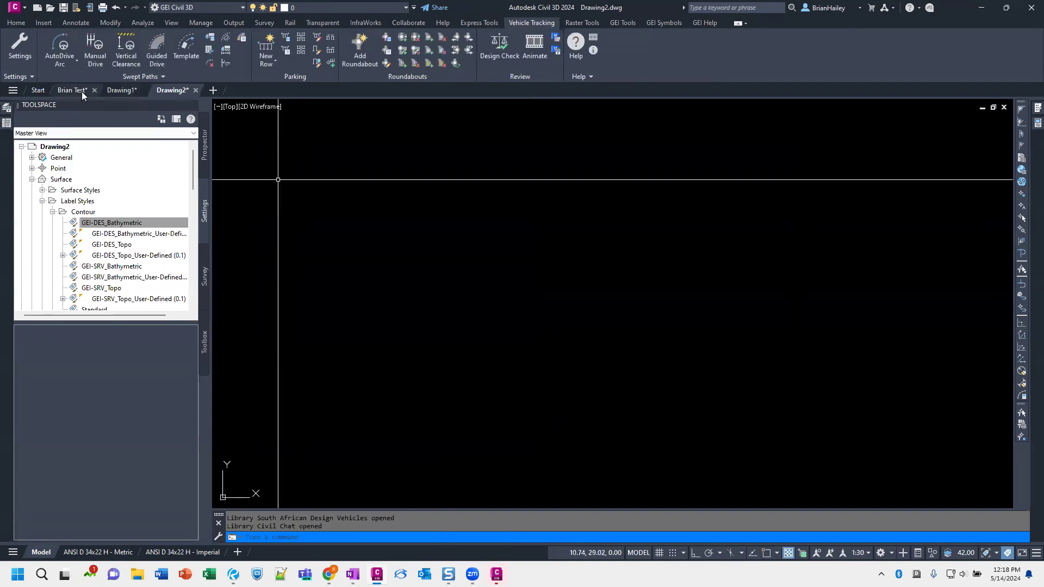
Save the drawing under the file name Vehicle Tracking
{"action": "type", "text": "save"}
{"action": "key", "text": "Return"}
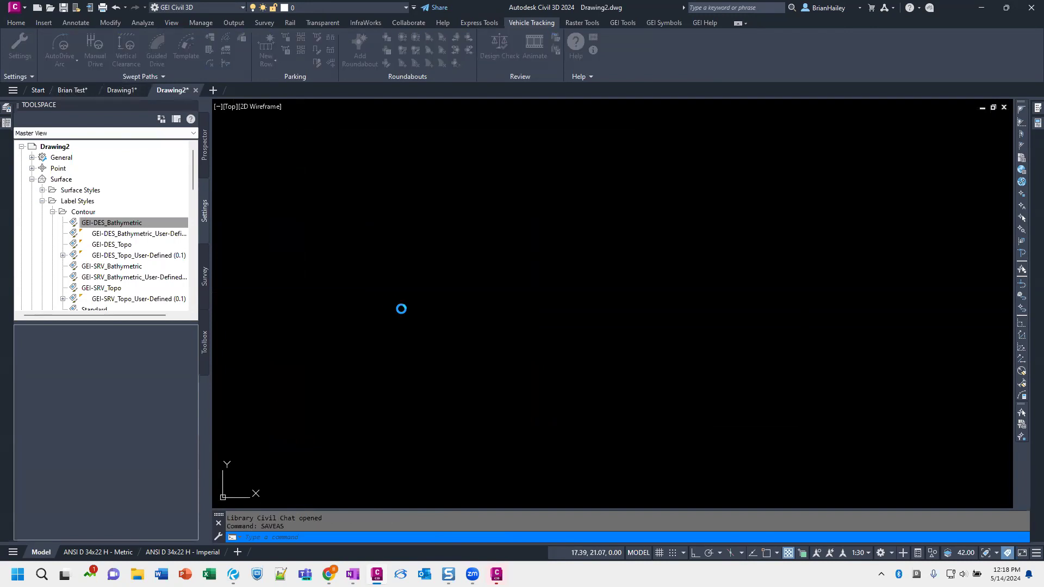
{"action": "left_click", "coordinate": [419, 155]}
{"action": "left_click", "coordinate": [421, 401]}
{"action": "type", "text": "Veh"}
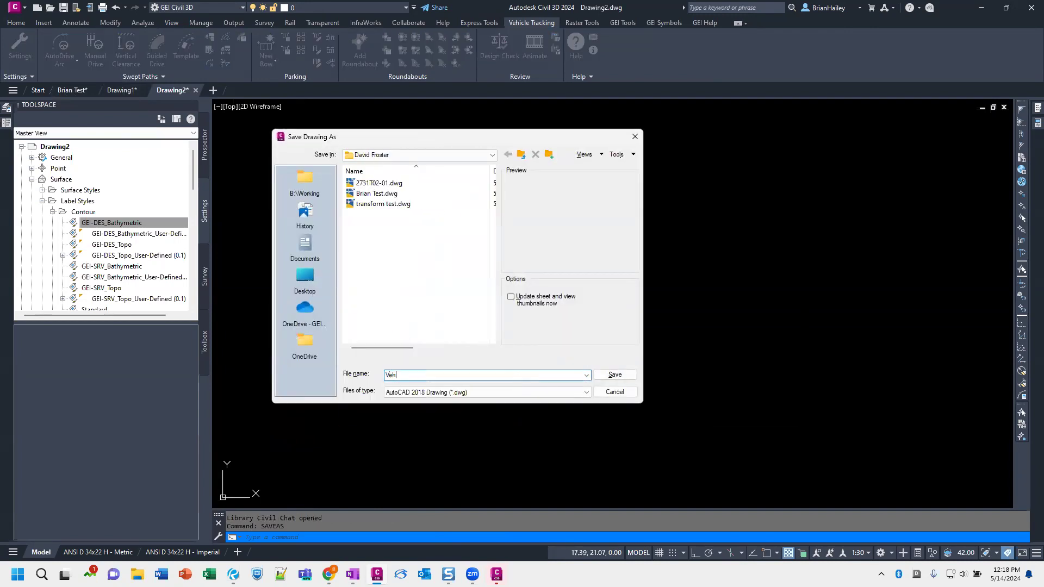
{"action": "type", "text": "icle Tracking"}
{"action": "key", "text": "Return"}
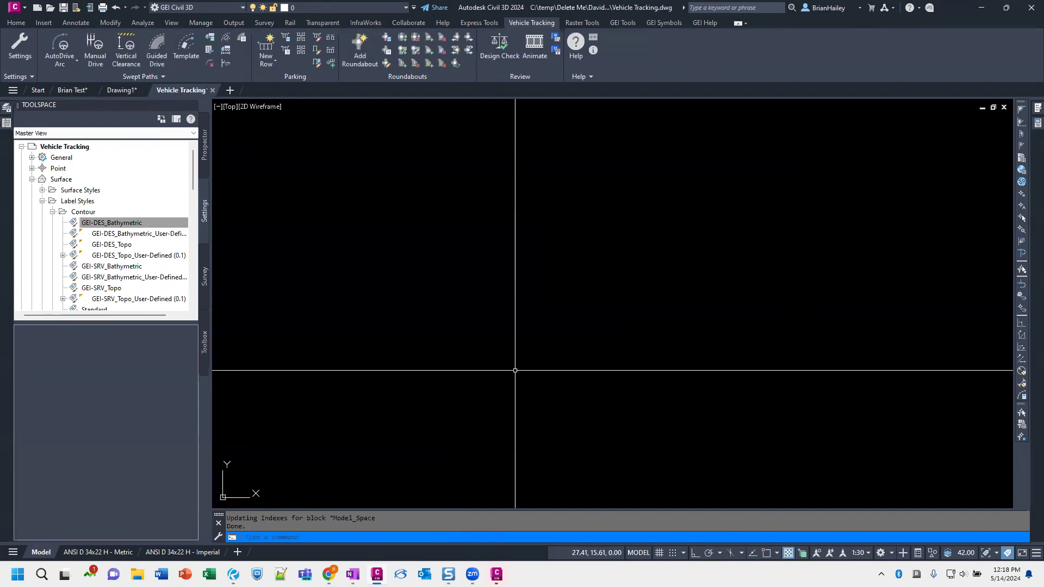
Reopen the Vehicle Library Explorer and compare the Civil Chat library with the pool for Vehicle Tracking.dwg
{"action": "left_click", "coordinate": [210, 37]}
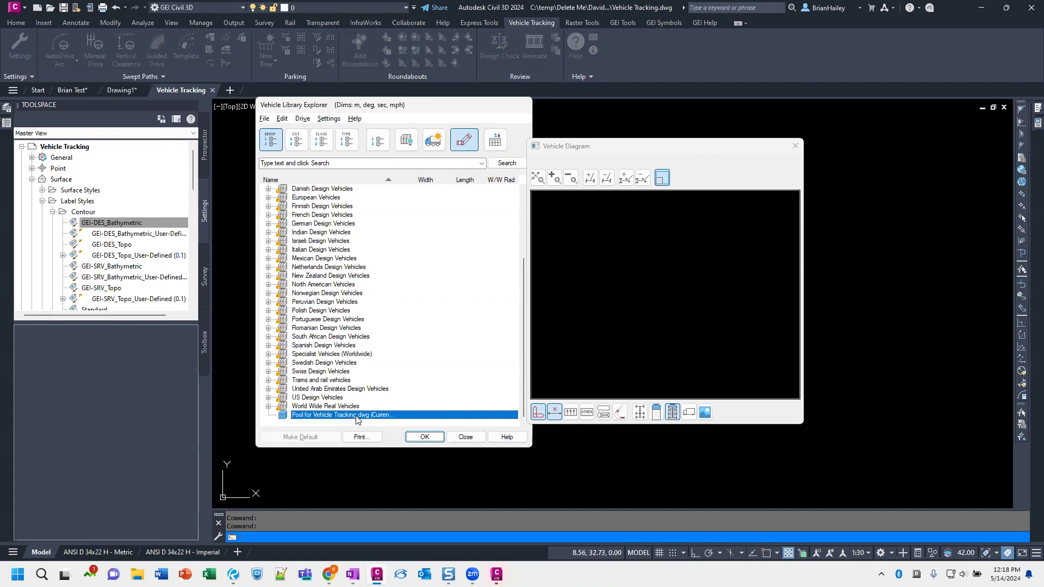
{"action": "scroll", "coordinate": [321, 256], "scroll_direction": "up", "scroll_amount": 4}
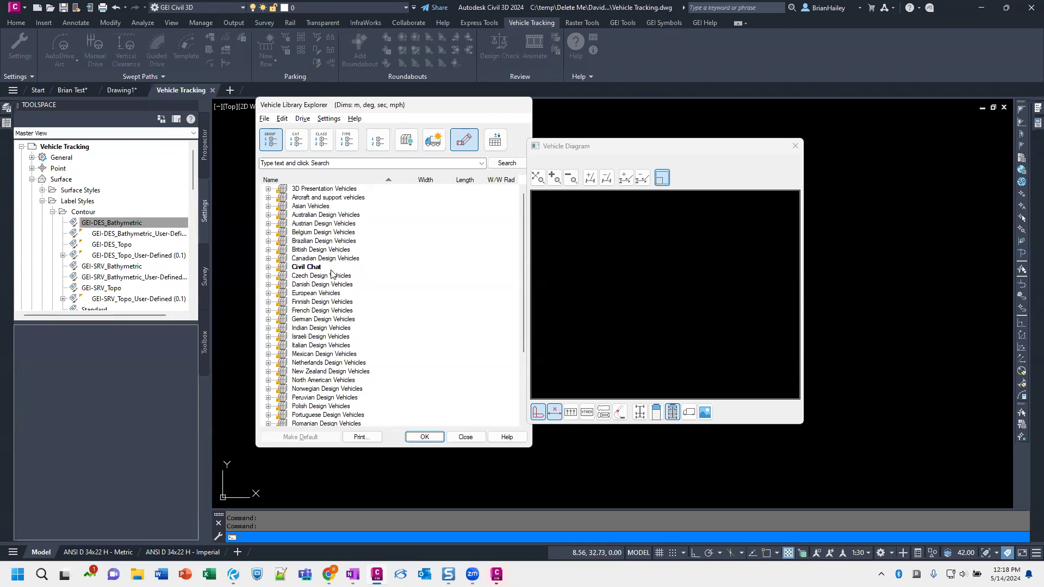
{"action": "scroll", "coordinate": [359, 359], "scroll_direction": "down", "scroll_amount": 4}
{"action": "scroll", "coordinate": [350, 356], "scroll_direction": "up", "scroll_amount": 4}
{"action": "scroll", "coordinate": [351, 348], "scroll_direction": "down", "scroll_amount": 4}
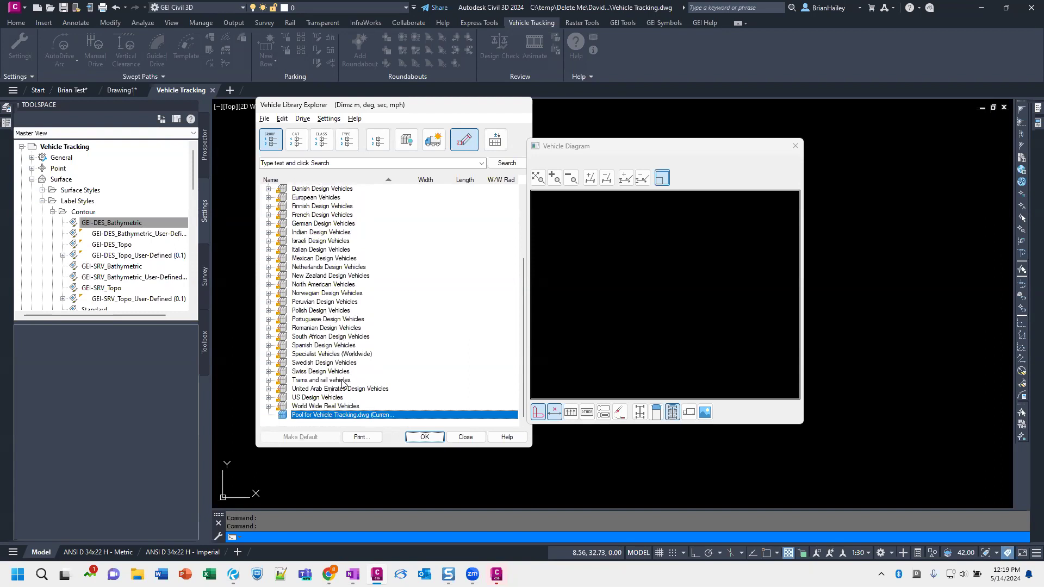
Expand World Wide Real Vehicles through Construction Vehicles and Articulated Dump Trucks to list the JCB models
{"action": "left_click", "coordinate": [268, 406]}
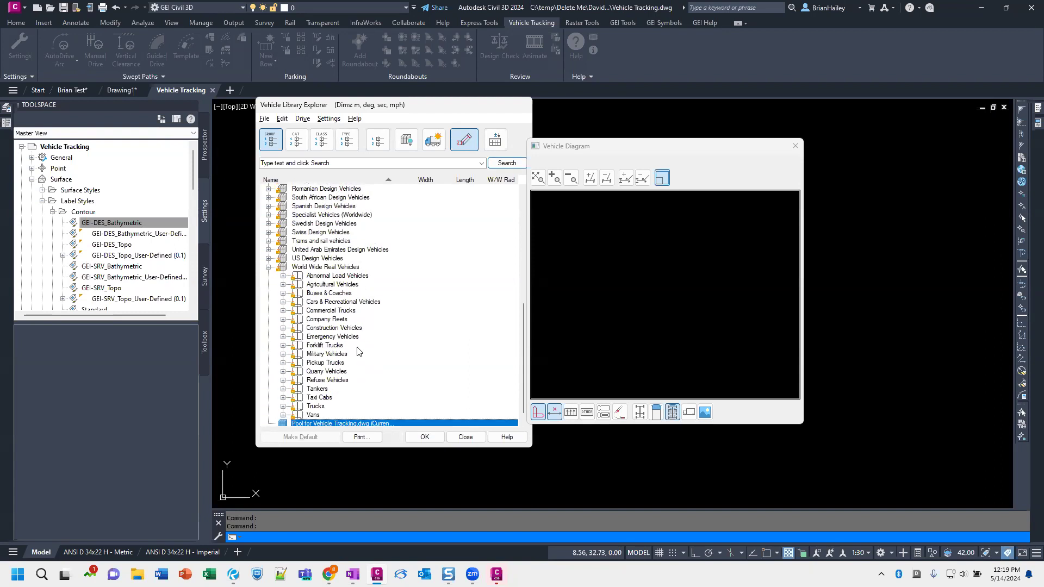
{"action": "left_click", "coordinate": [283, 328]}
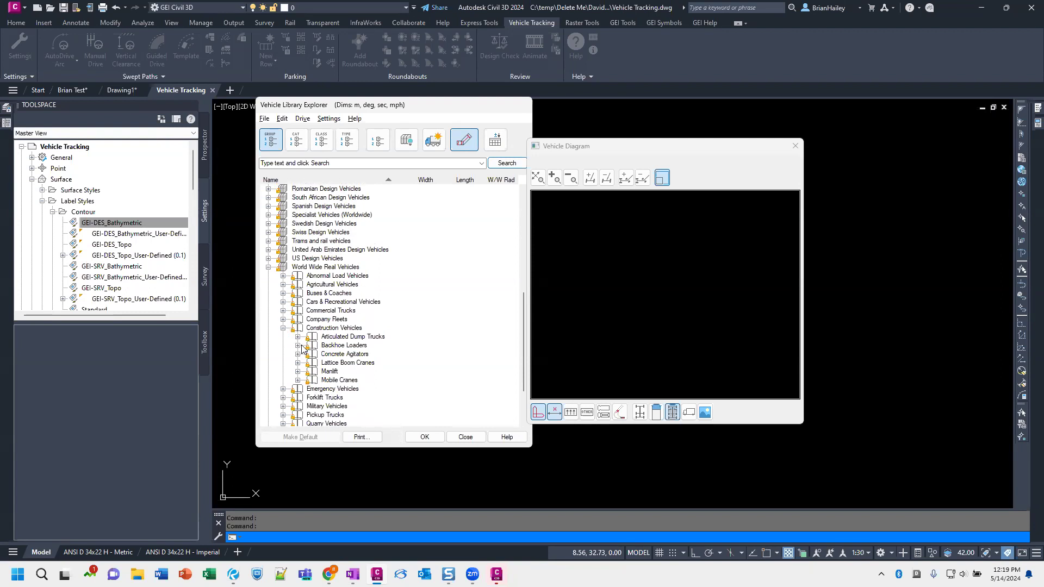
{"action": "left_click", "coordinate": [297, 337]}
{"action": "left_click", "coordinate": [312, 346]}
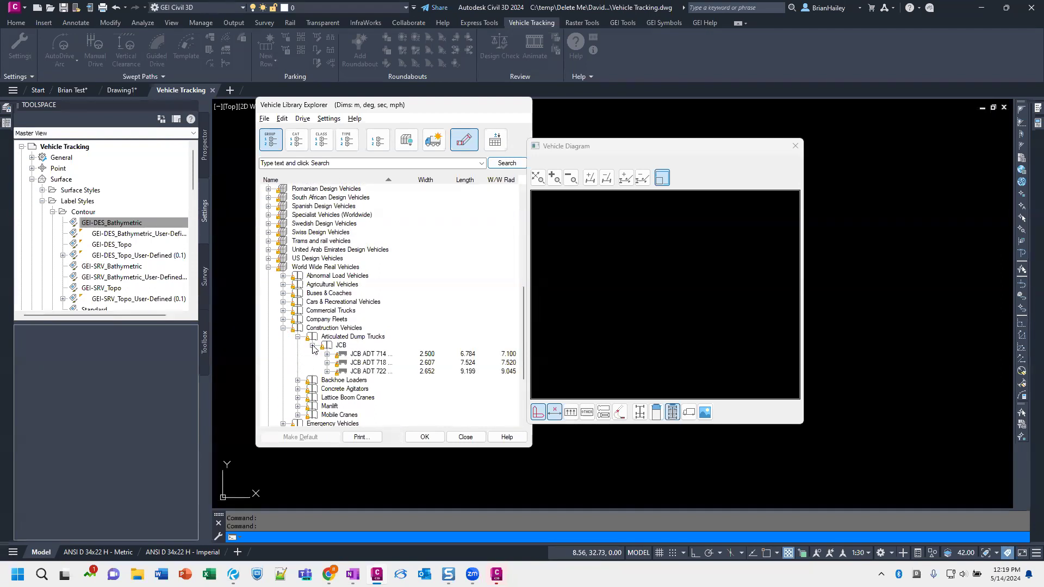
View the vehicle diagrams of the JCB ADT 714, 718 and 722 articulated dump trucks
{"action": "left_click", "coordinate": [328, 347]}
{"action": "left_click", "coordinate": [348, 355]}
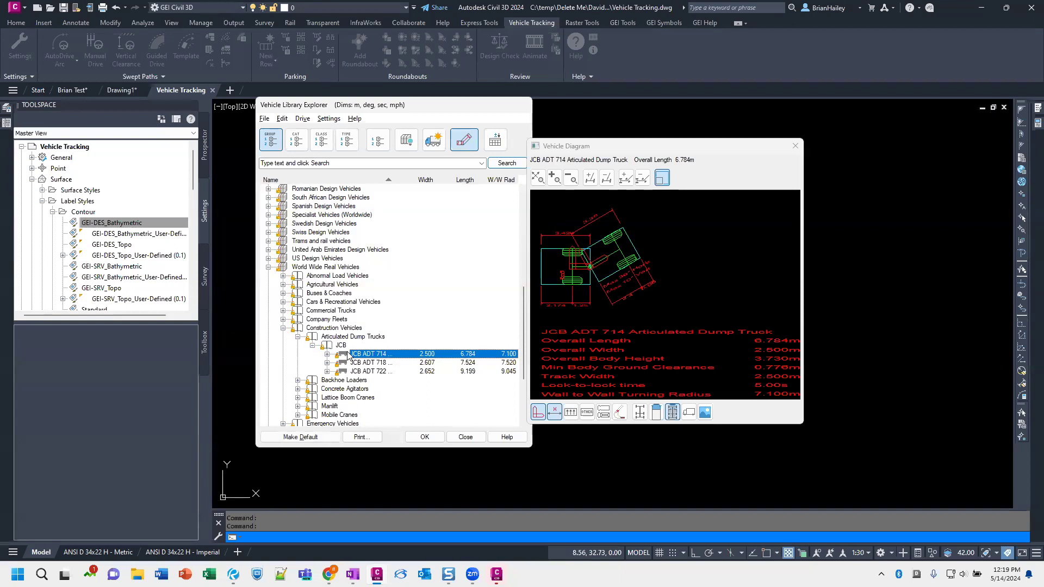
{"action": "left_click", "coordinate": [356, 363]}
{"action": "left_click", "coordinate": [360, 371]}
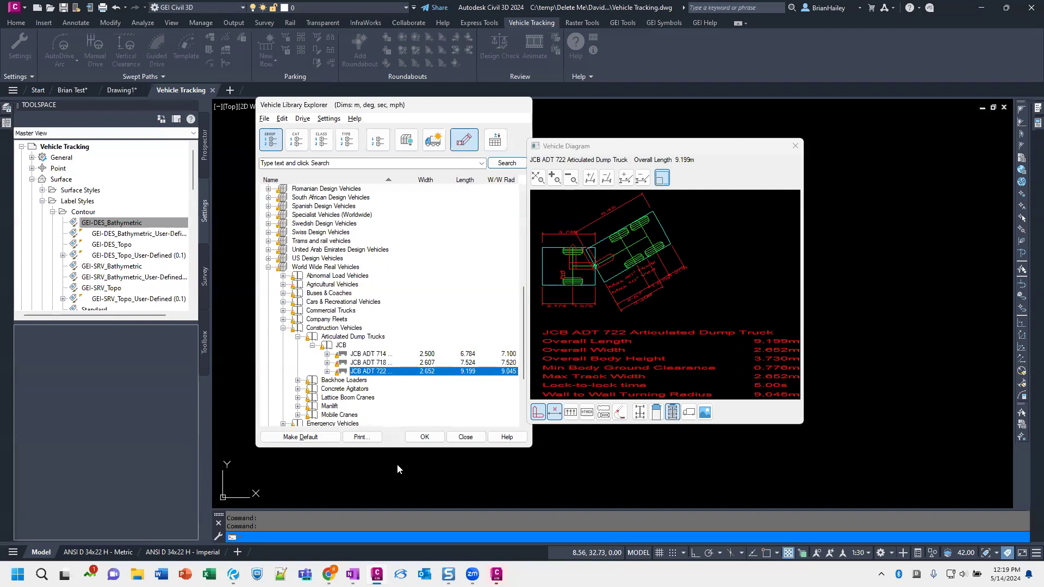
Search the vehicle libraries for "low boy" and view the 5 axle Expandable Deck Lowboy under Wisconsin in US Design Vehicles
{"action": "left_click", "coordinate": [332, 163]}
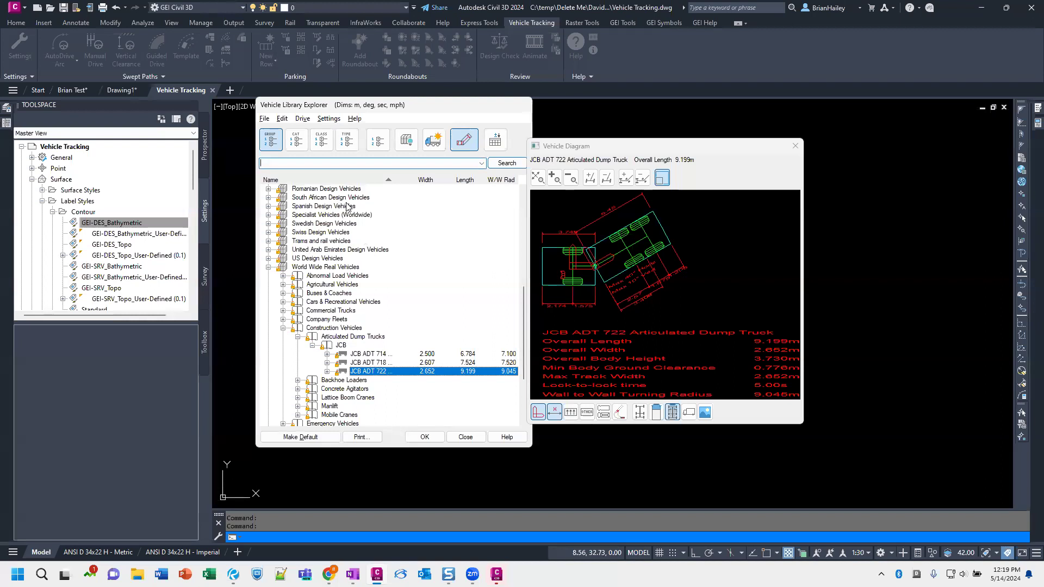
{"action": "type", "text": "low boy"}
{"action": "key", "text": "Return"}
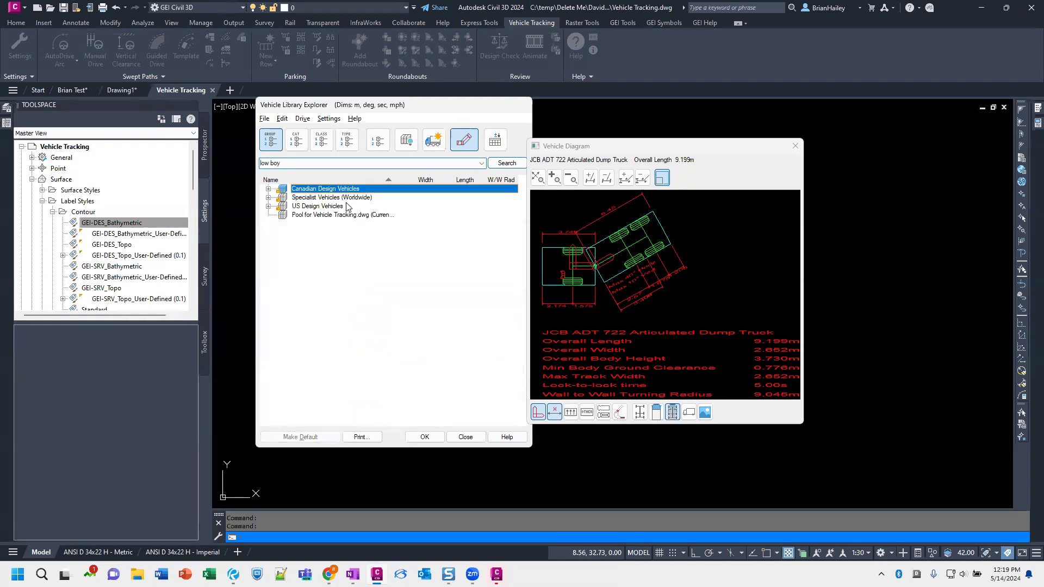
{"action": "left_click", "coordinate": [268, 206]}
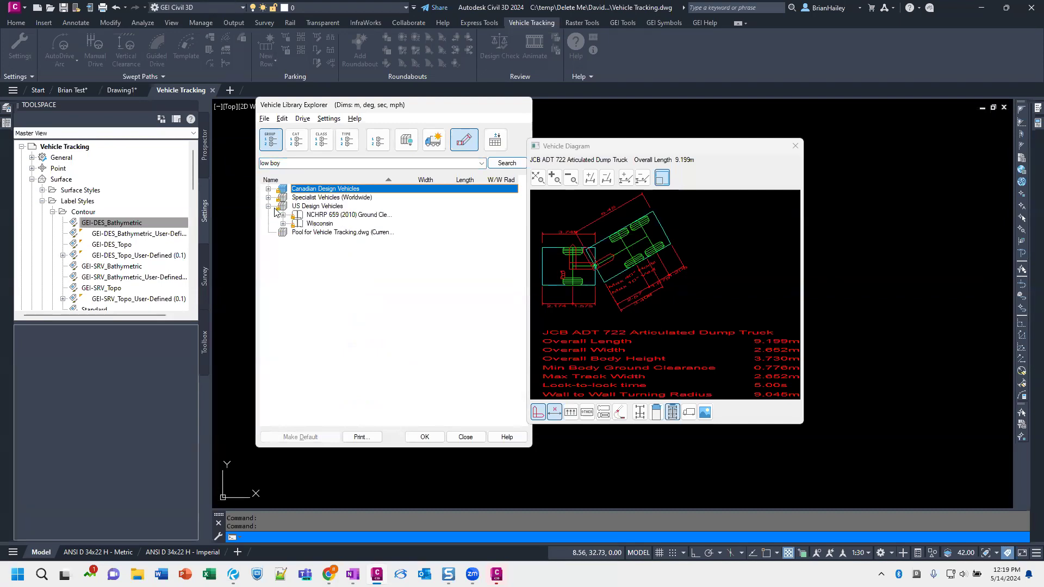
{"action": "left_click", "coordinate": [283, 224]}
{"action": "left_click", "coordinate": [313, 233]}
{"action": "left_click", "coordinate": [298, 232]}
{"action": "left_click", "coordinate": [337, 242]}
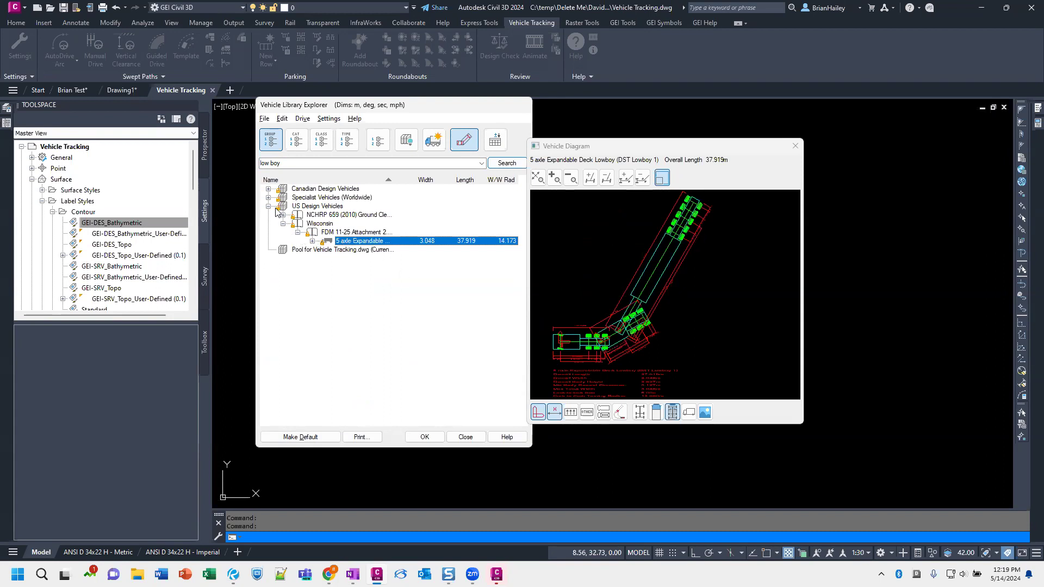
Search the vehicle libraries for "dump" and accept the JCB ADT 722 articulated dump truck as the selected vehicle
{"action": "left_click", "coordinate": [311, 164]}
{"action": "type", "text": "du"}
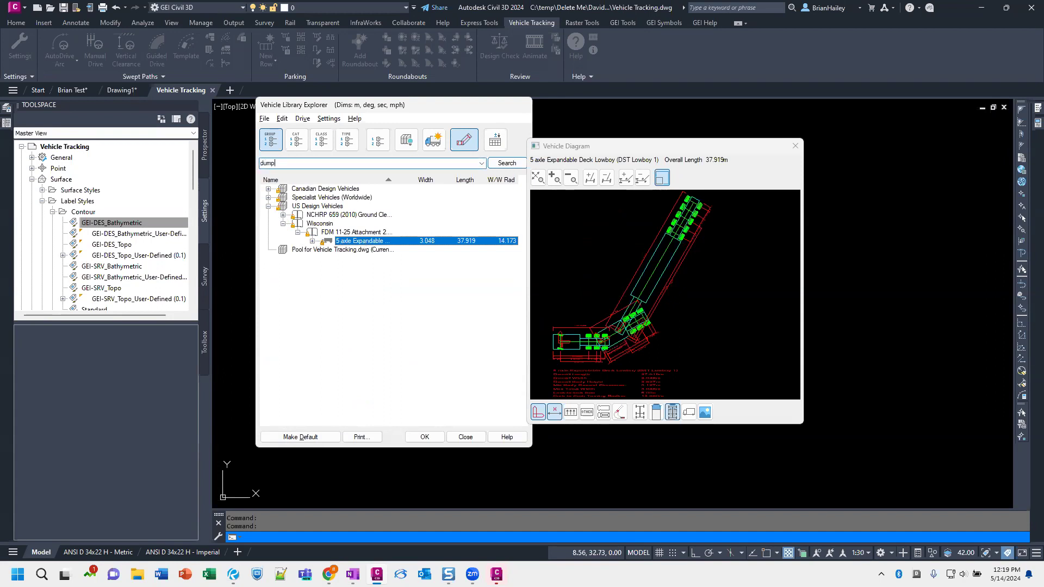
{"action": "type", "text": "mp"}
{"action": "key", "text": "Return"}
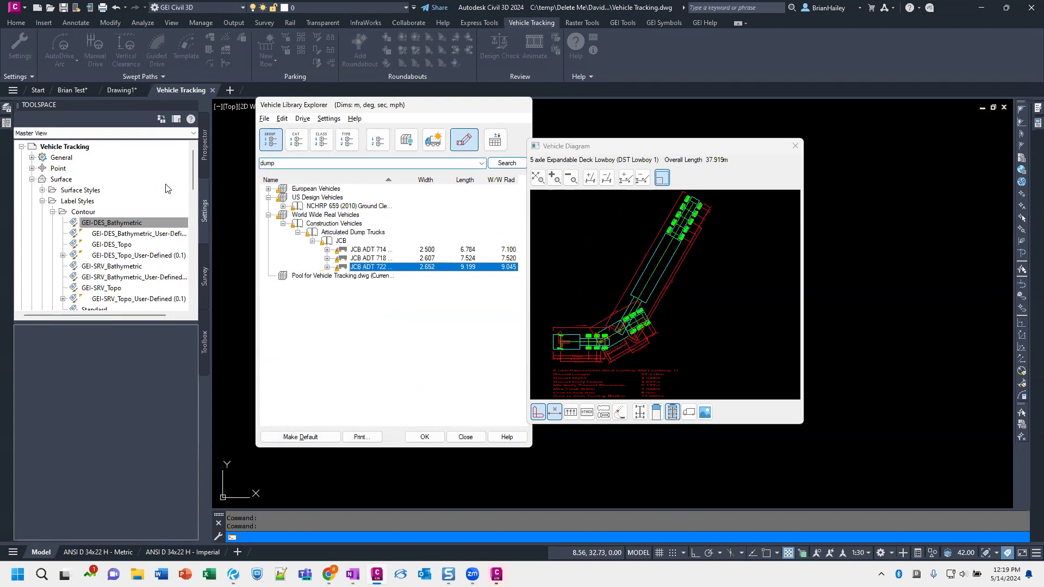
{"action": "left_click", "coordinate": [364, 260]}
{"action": "left_click", "coordinate": [364, 267]}
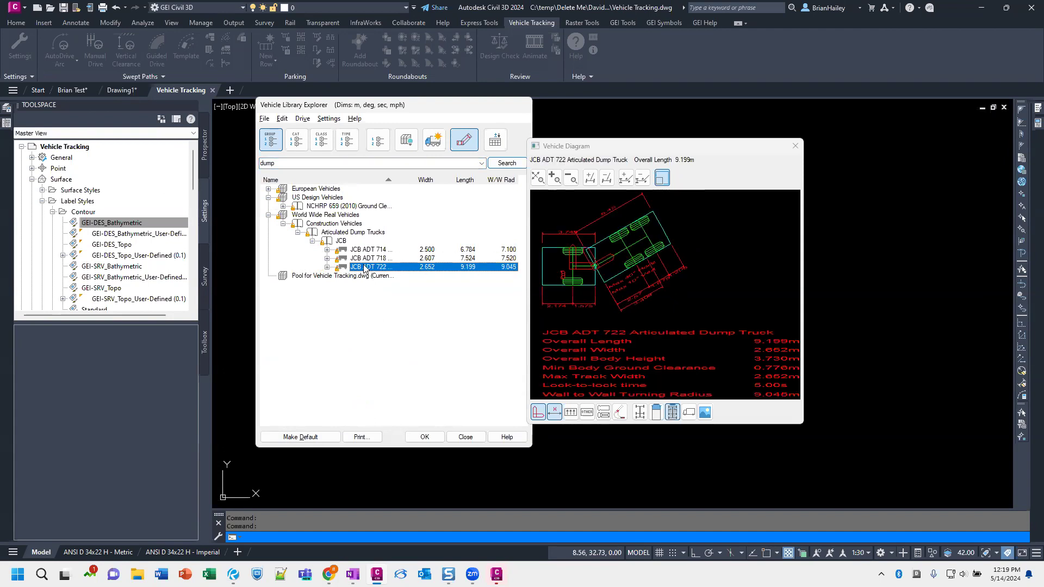
{"action": "left_click", "coordinate": [422, 437]}
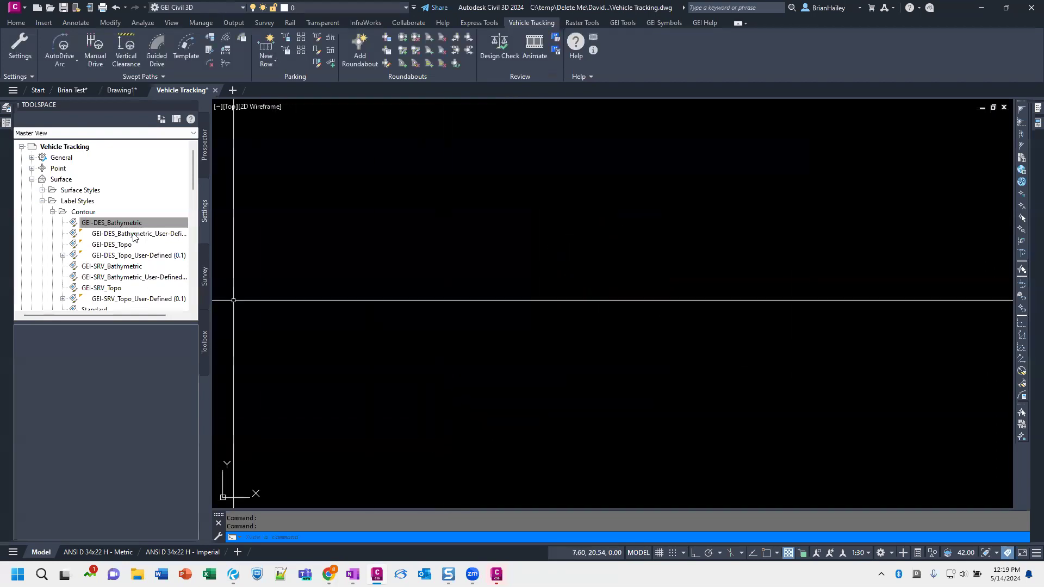
Reopen the Vehicle Library Explorer and check the vehicle pool of the Vehicle Tracking drawing
{"action": "left_click", "coordinate": [212, 39]}
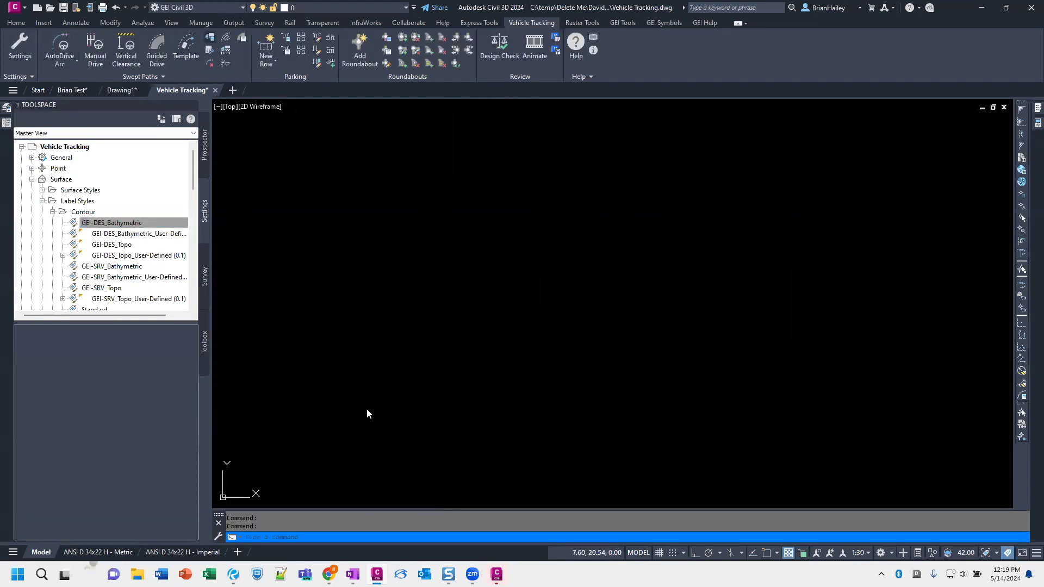
{"action": "left_click", "coordinate": [300, 277]}
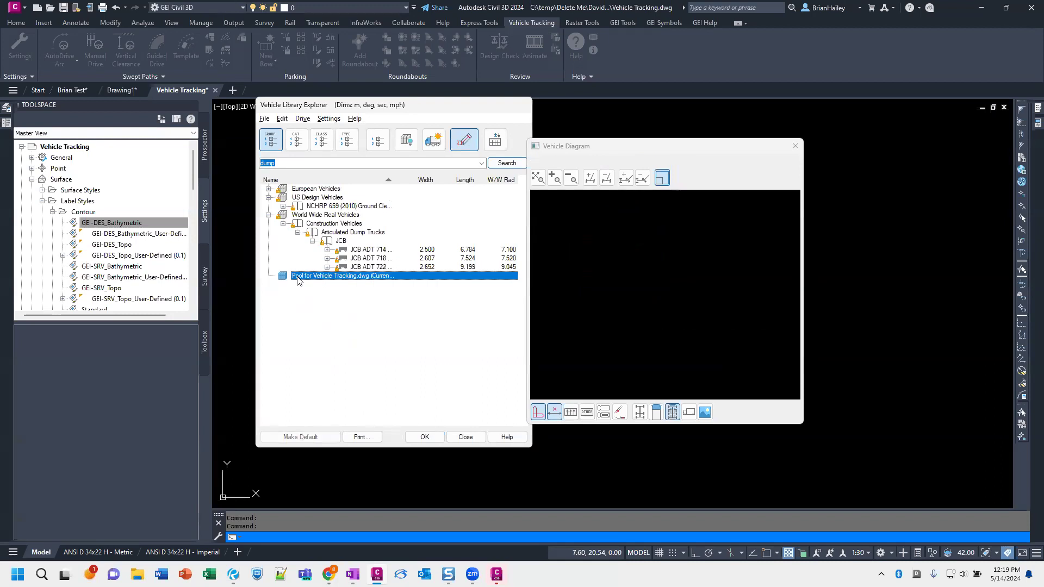
{"action": "left_click", "coordinate": [315, 278]}
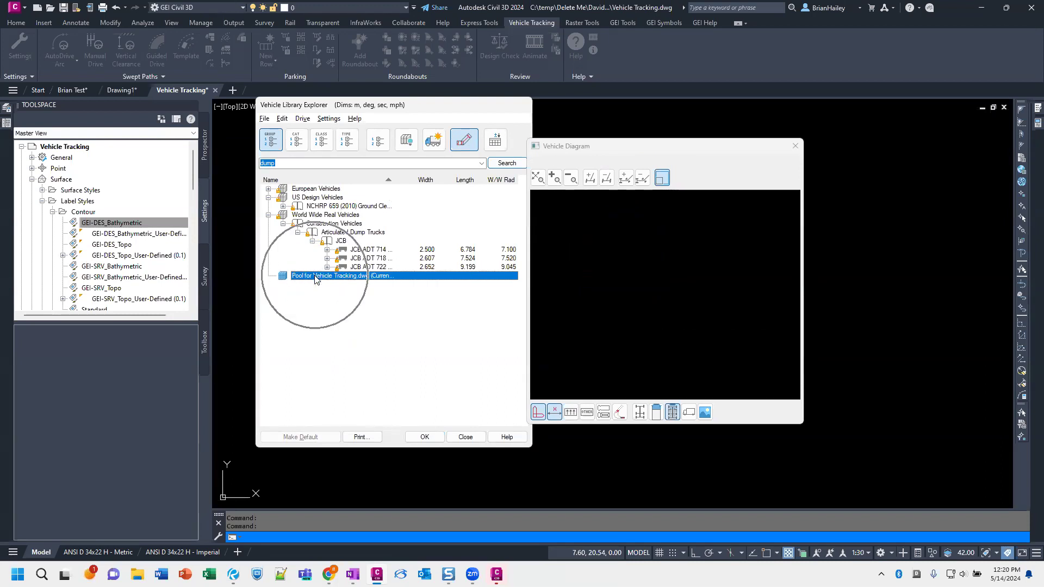
Start editing a copy of the JCB ADT 722 dump truck and move the wizard clear of the vehicle pool
{"action": "left_click", "coordinate": [356, 268]}
{"action": "right_click", "coordinate": [357, 270]}
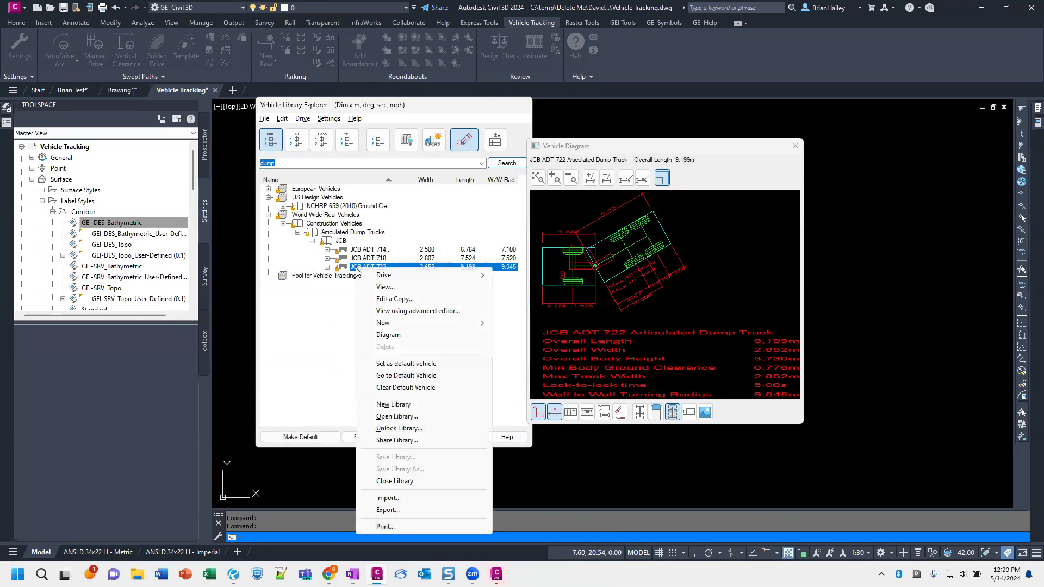
{"action": "left_click", "coordinate": [396, 300]}
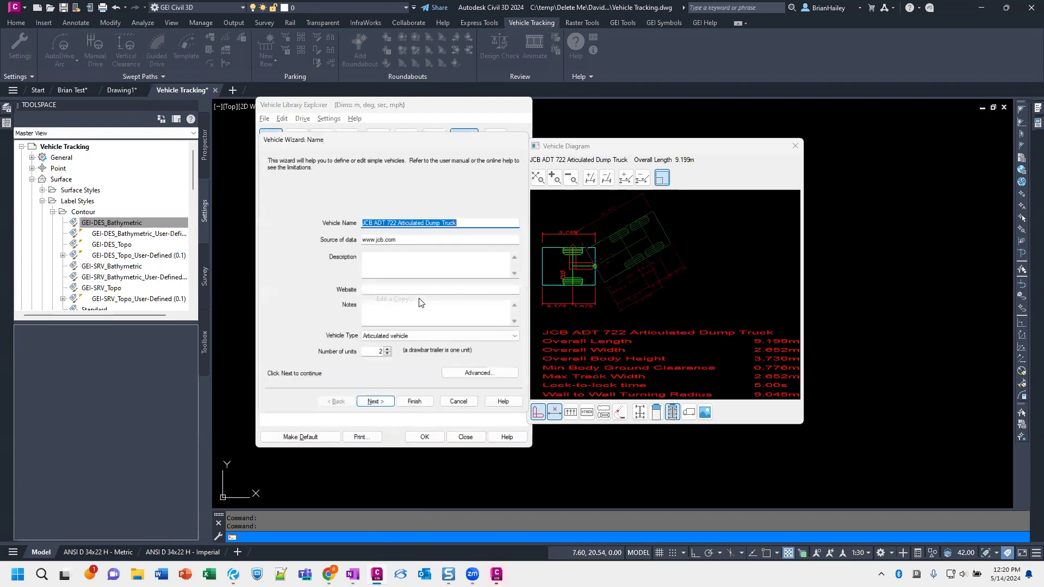
{"action": "left_click_drag", "start_coordinate": [411, 135], "coordinate": [664, 113]}
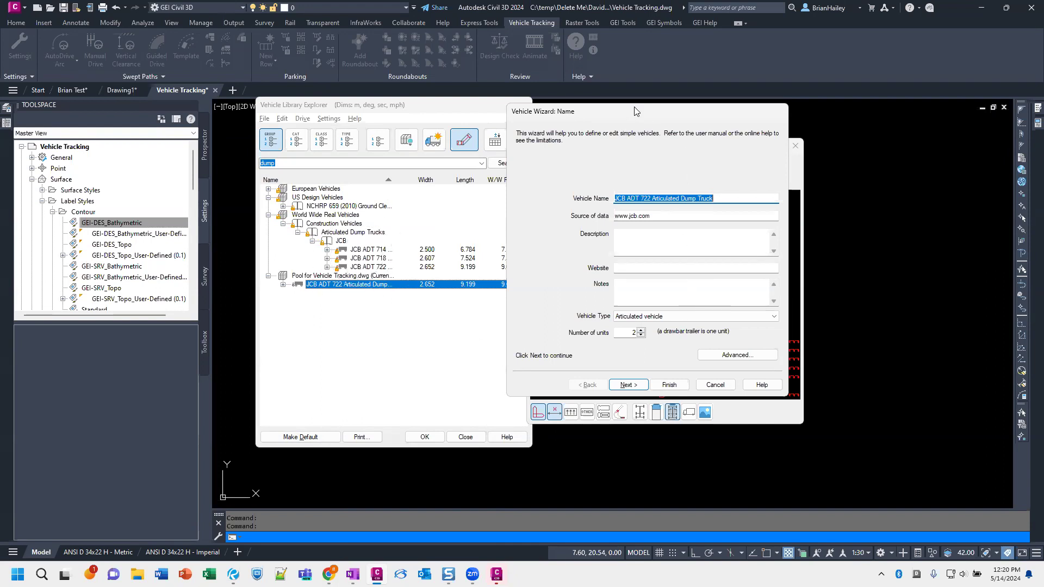
{"action": "left_click_drag", "start_coordinate": [636, 111], "coordinate": [515, 115]}
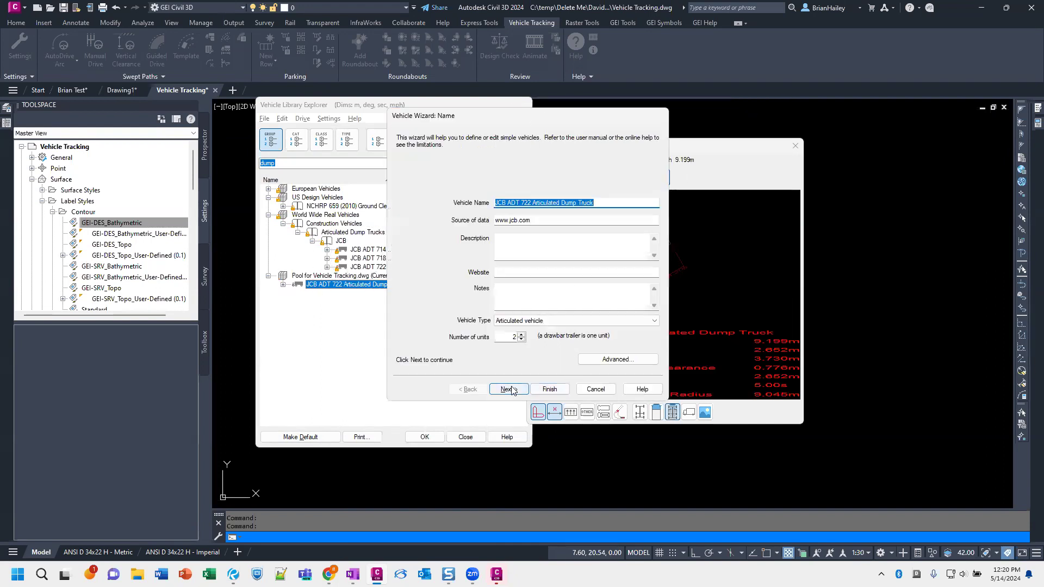
Name the copied vehicle Civil Chat Dump Truck, replace its source of data with a personal reference, and continue to the tractor axles
{"action": "left_click_drag", "start_coordinate": [604, 202], "coordinate": [374, 217]}
{"action": "type", "text": "Civil Chat Dum"}
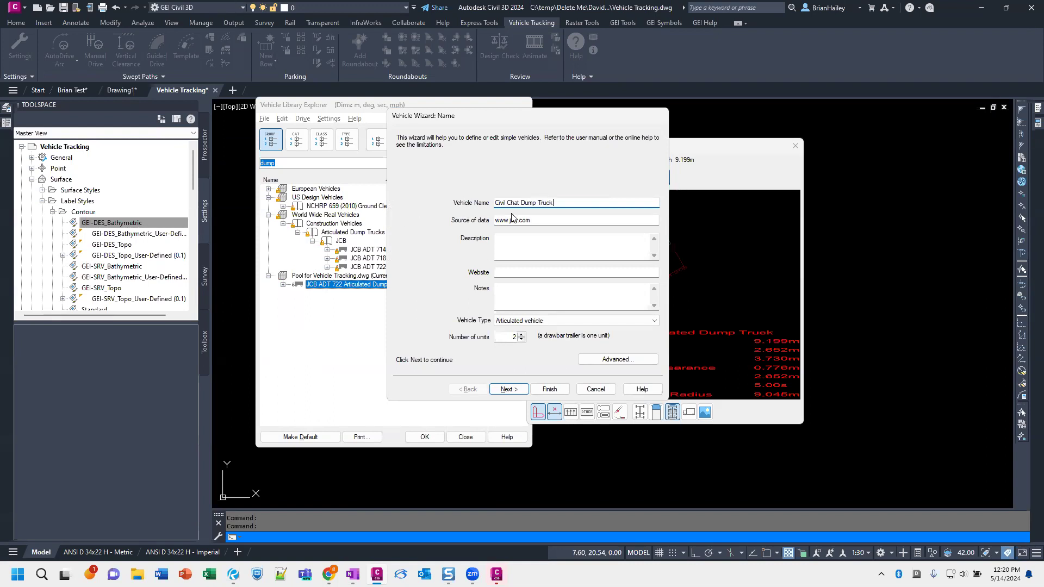
{"action": "key", "text": "Tab"}
{"action": "type", "text": "Brian"}
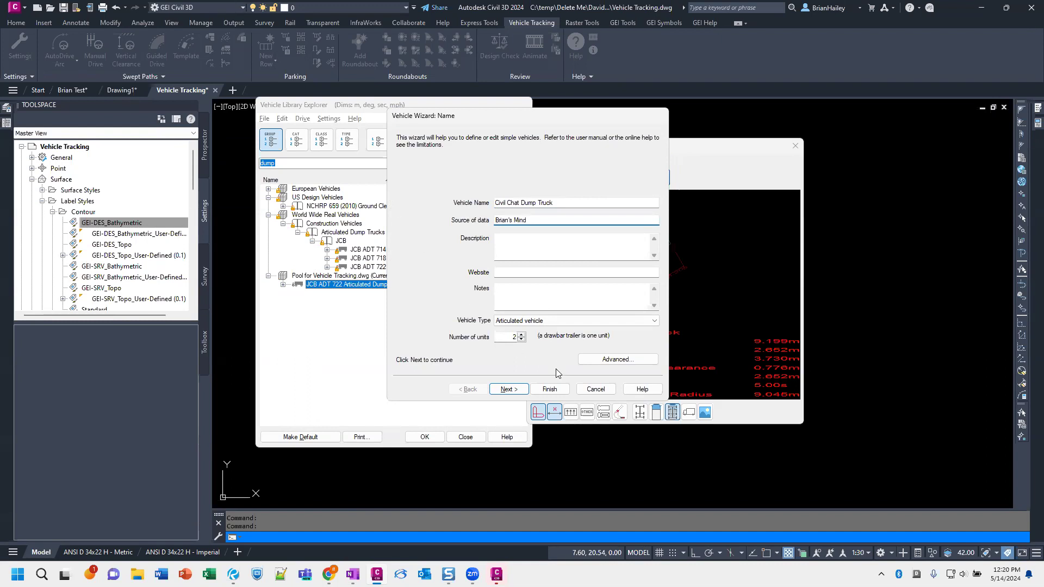
{"action": "left_click", "coordinate": [508, 389]}
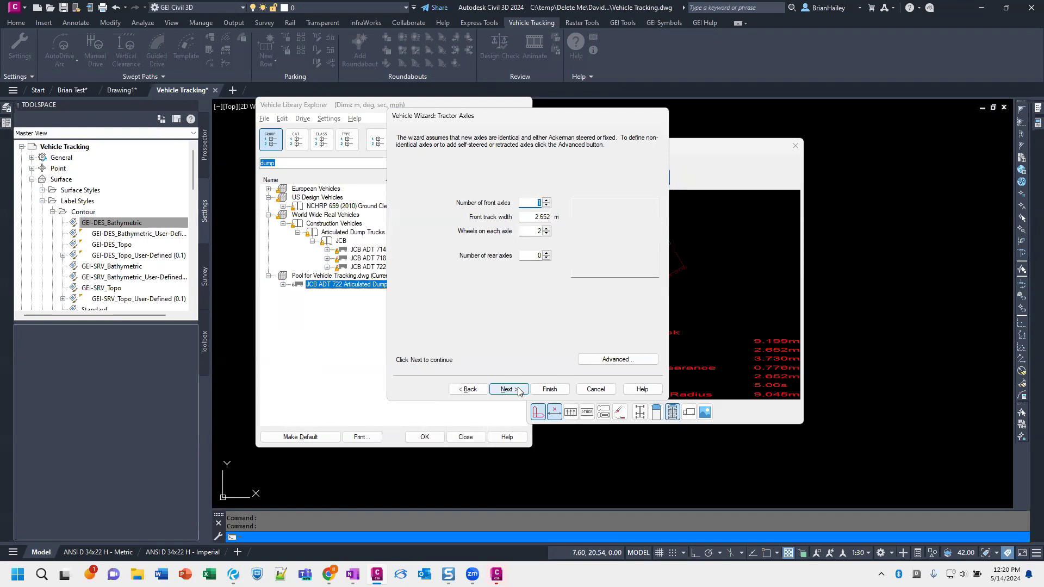
Examine the tractor's advanced unit details for axles, steering, body outlines and couplings, and close them without changes
{"action": "left_click", "coordinate": [618, 361]}
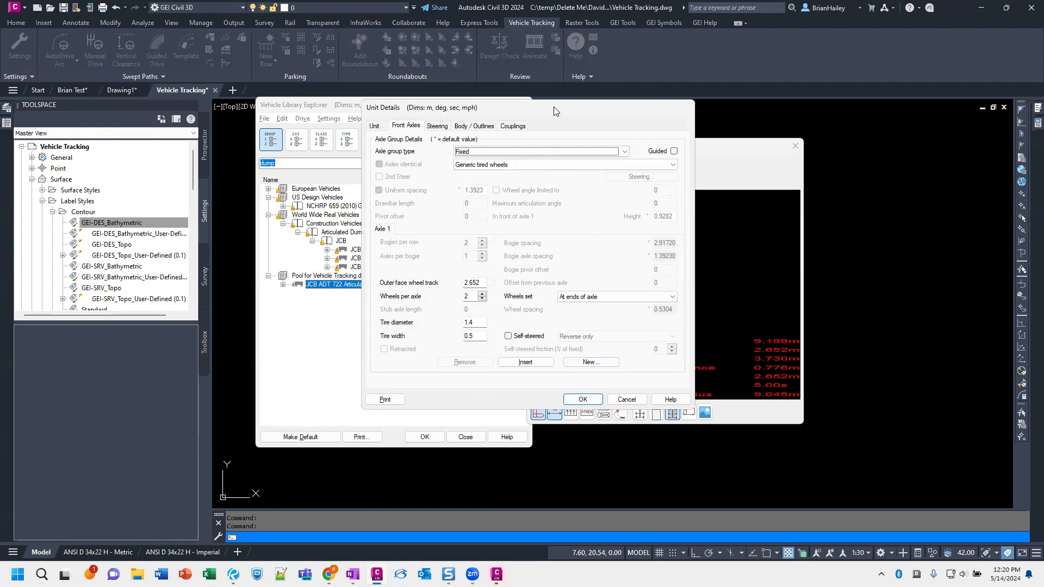
{"action": "left_click_drag", "start_coordinate": [554, 110], "coordinate": [229, 117]}
{"action": "left_click", "coordinate": [114, 134]}
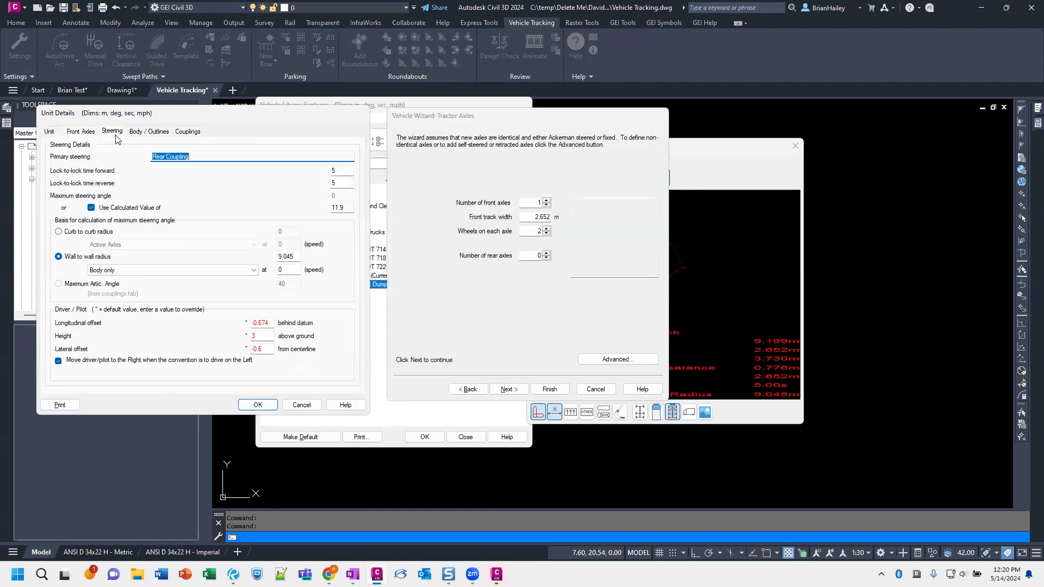
{"action": "left_click", "coordinate": [148, 133]}
{"action": "left_click", "coordinate": [179, 135]}
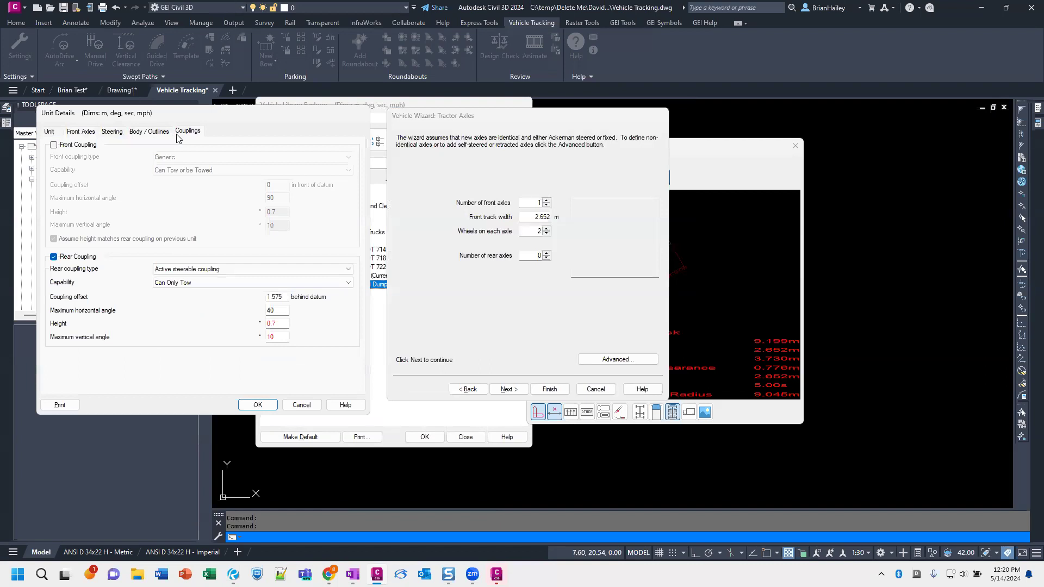
{"action": "left_click", "coordinate": [82, 133]}
{"action": "left_click", "coordinate": [52, 133]}
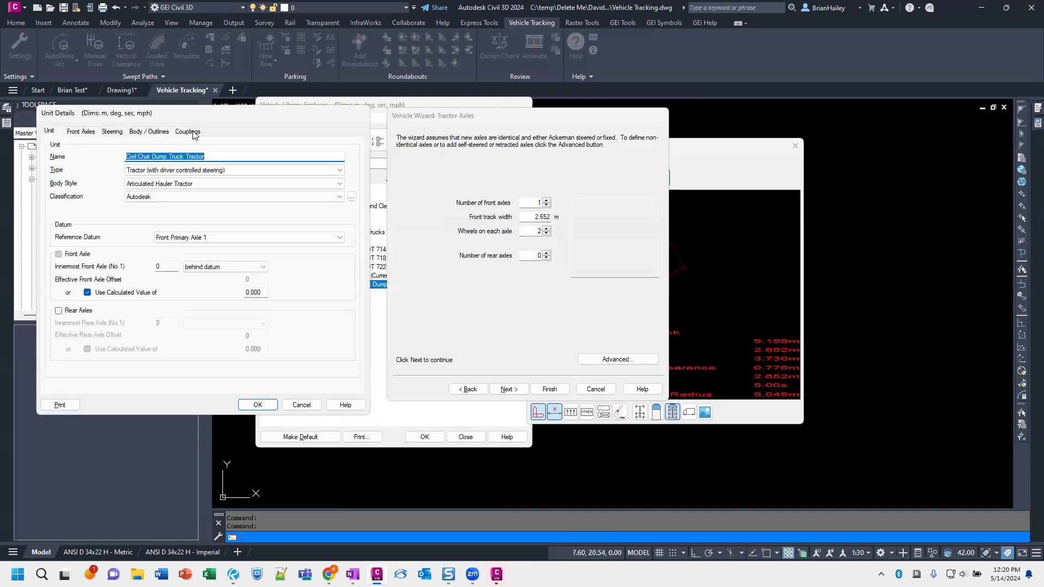
{"action": "left_click", "coordinate": [316, 405]}
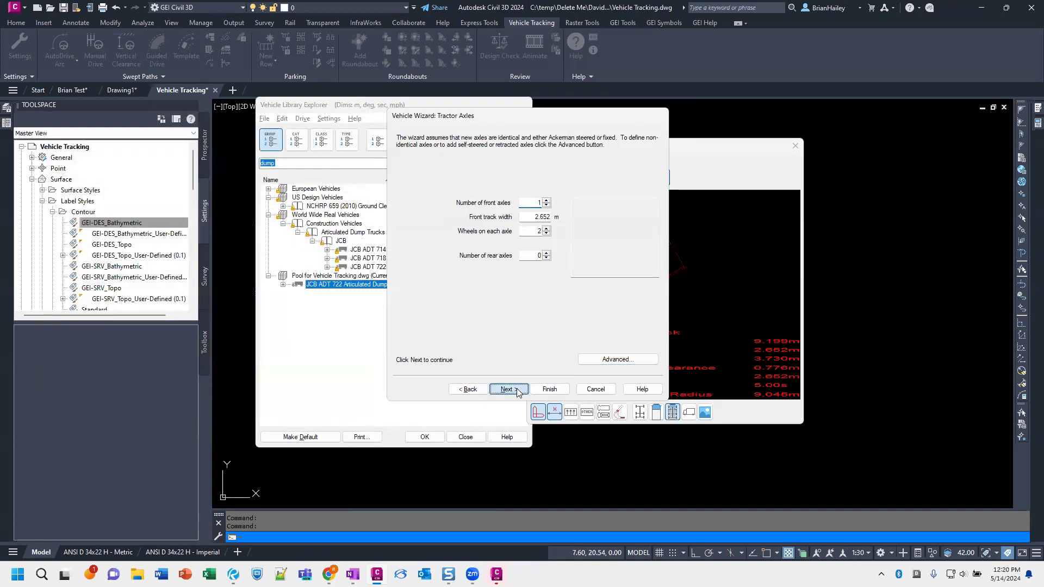
Review the tractor's wheelbase, steering and maneuverability settings in the wizard and return to the wheelbase
{"action": "left_click", "coordinate": [507, 389]}
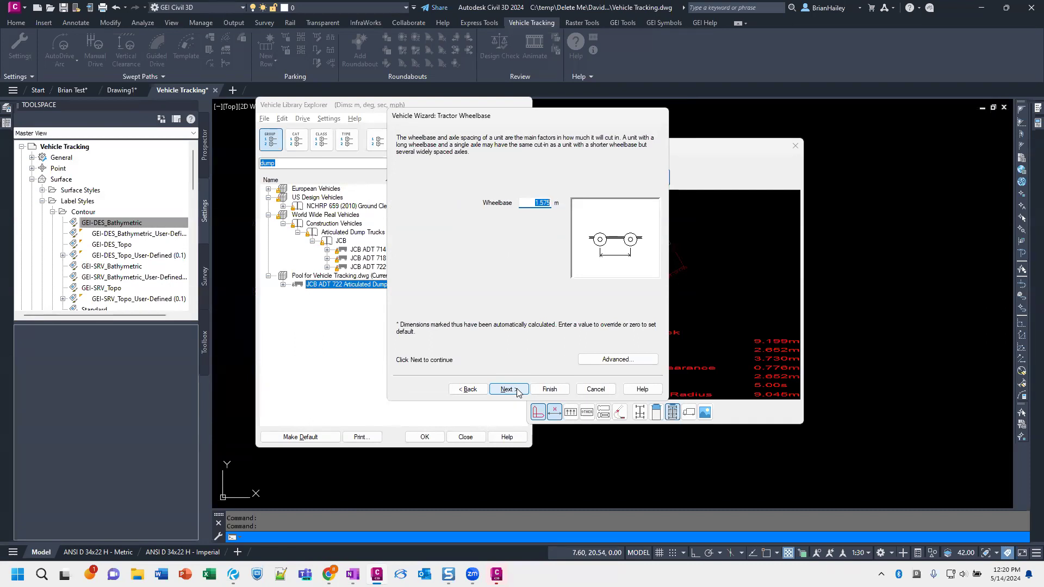
{"action": "left_click", "coordinate": [518, 391]}
{"action": "left_click", "coordinate": [520, 391]}
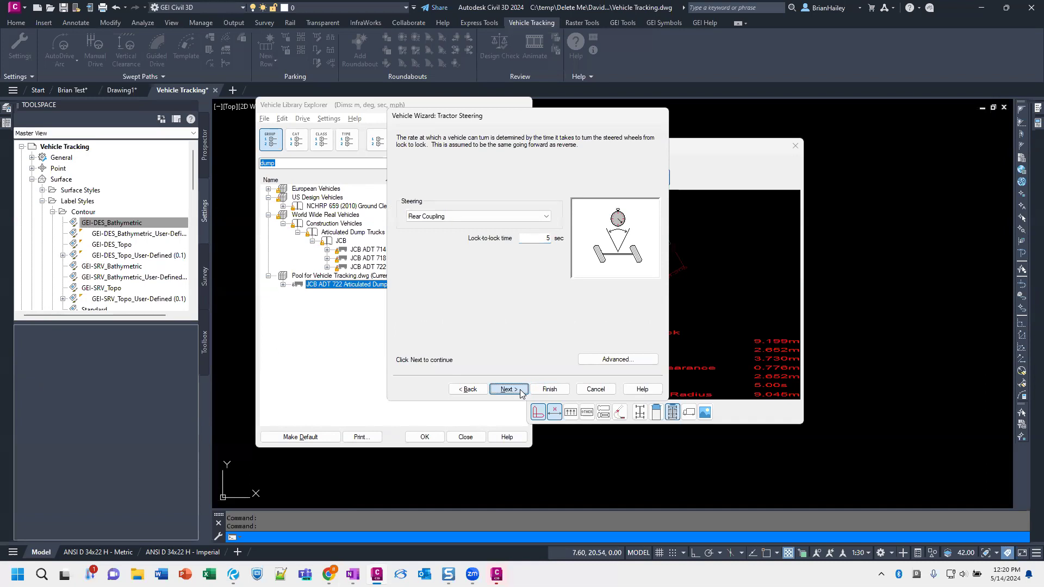
{"action": "left_click", "coordinate": [520, 391]}
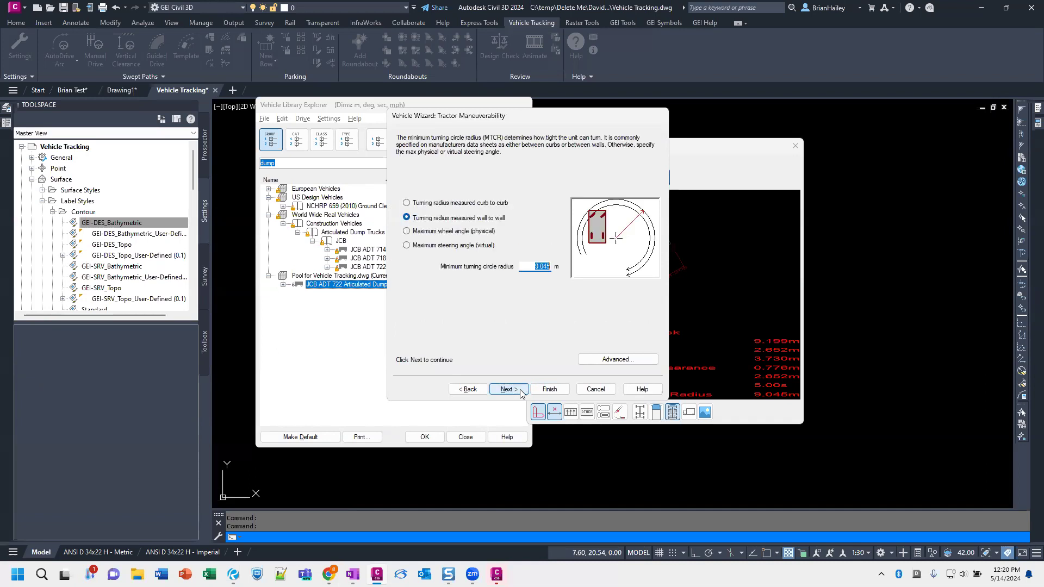
{"action": "left_click", "coordinate": [472, 393]}
{"action": "left_click", "coordinate": [472, 396]}
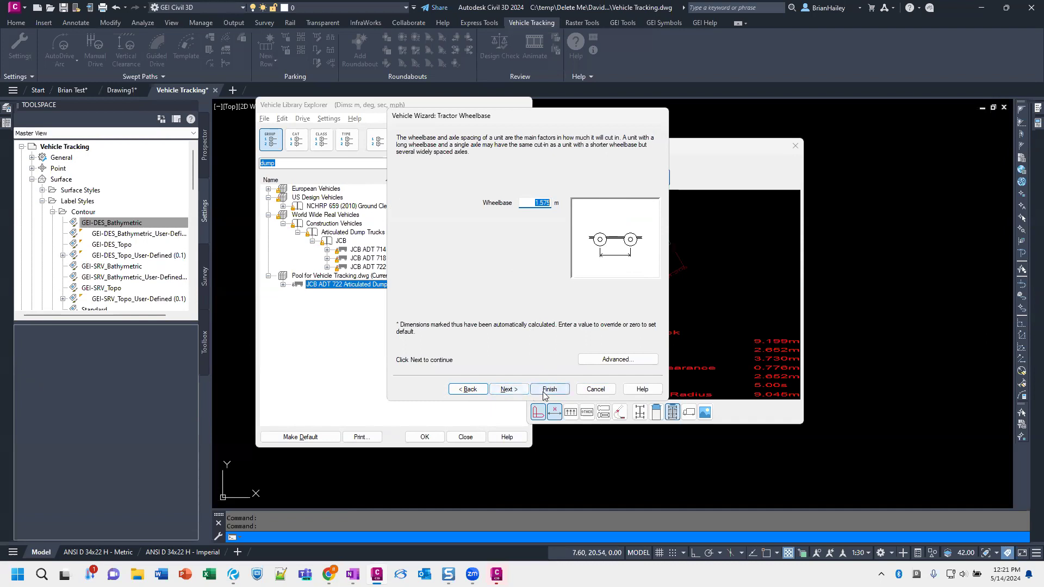
Continue through the tractor's couplings and body to the trailer wheelbase, keeping all values, and finish the Civil Chat Dump Truck
{"action": "left_click", "coordinate": [507, 390]}
{"action": "left_click", "coordinate": [508, 389]}
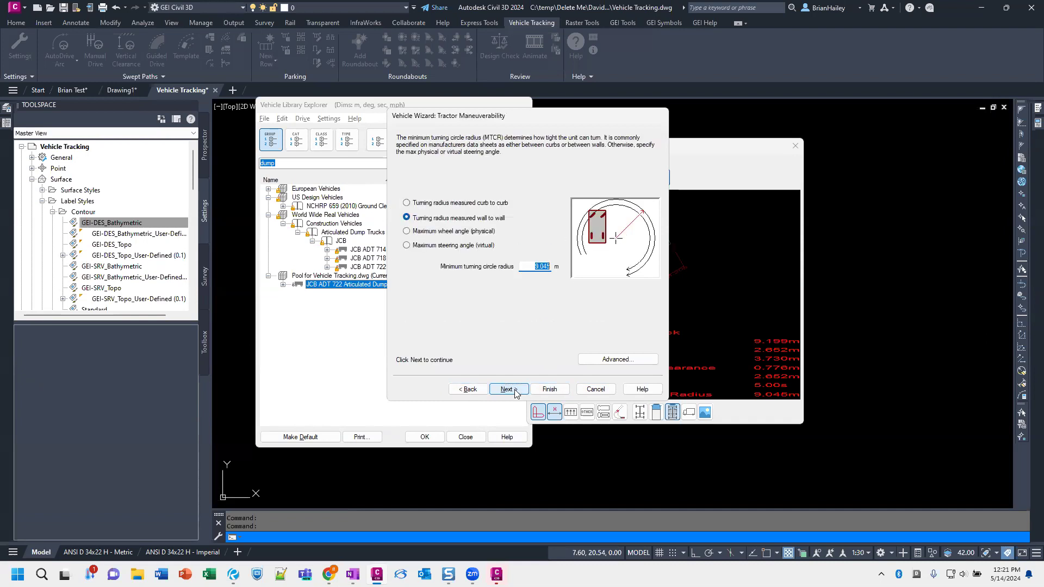
{"action": "left_click", "coordinate": [508, 389]}
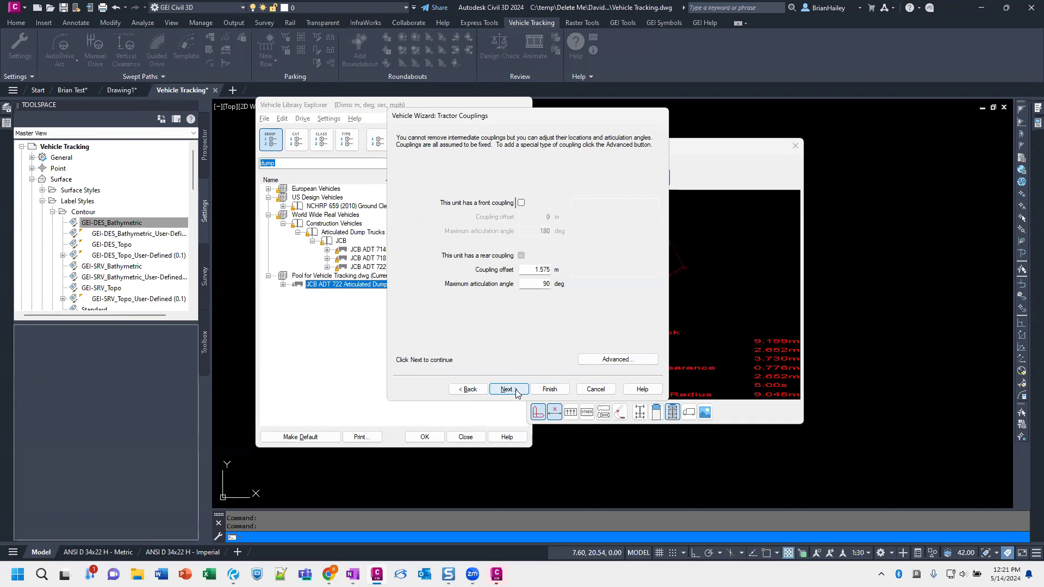
{"action": "left_click", "coordinate": [507, 389]}
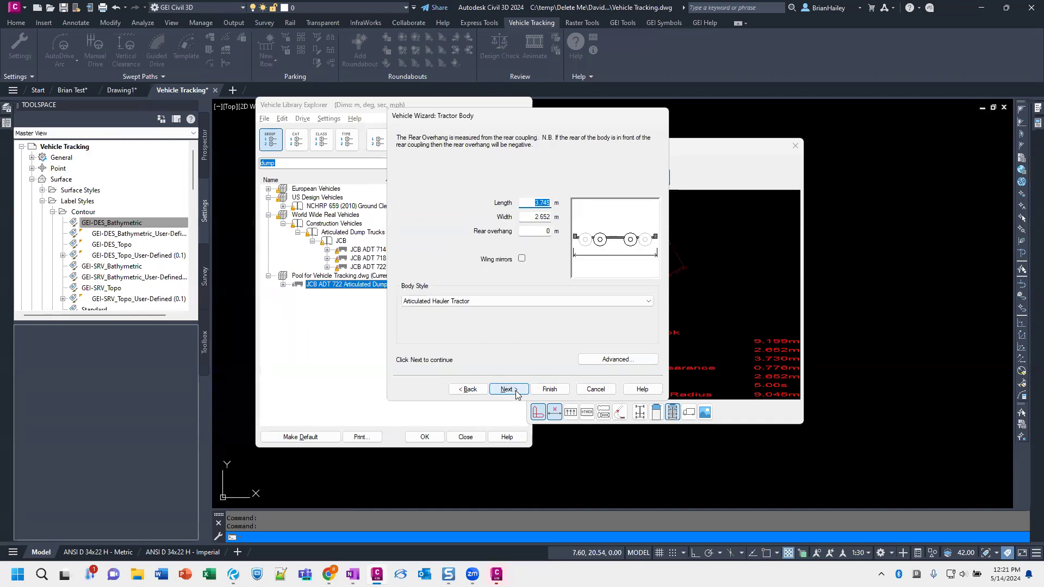
{"action": "left_click", "coordinate": [516, 396]}
{"action": "left_click", "coordinate": [517, 394]}
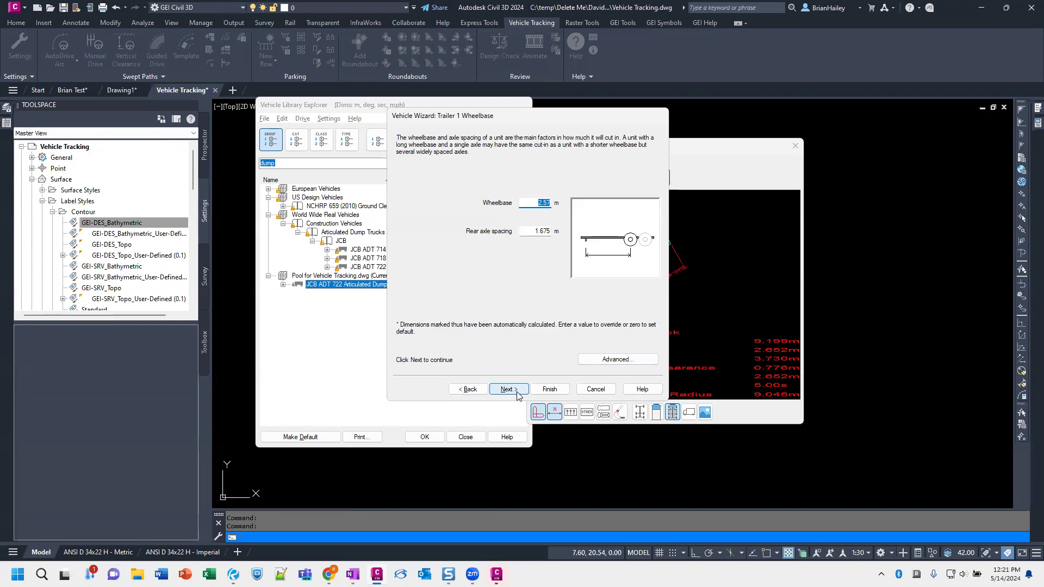
{"action": "left_click", "coordinate": [549, 389]}
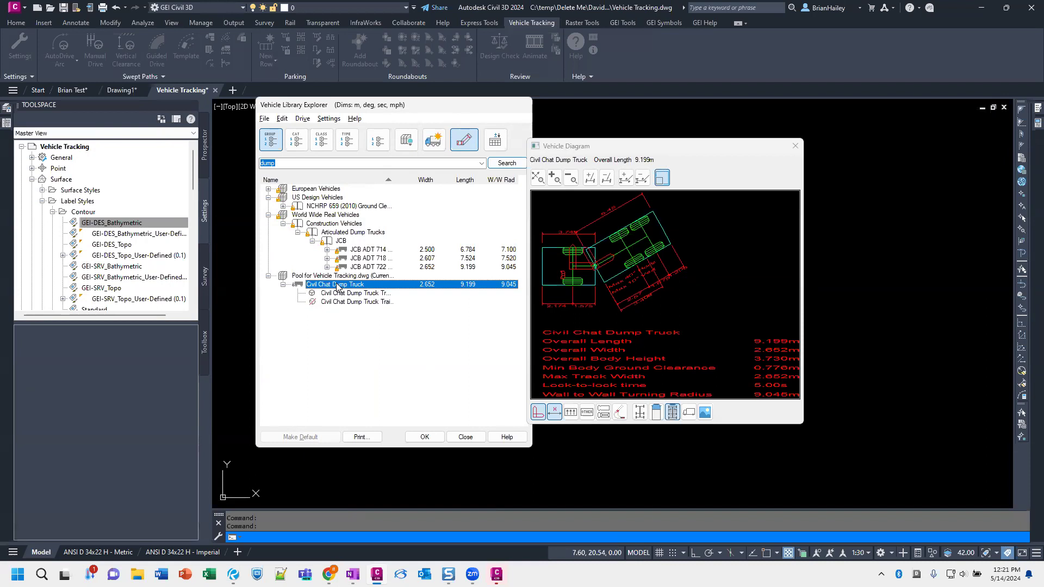
Try to create a new user-defined vehicle library, naming it as the presenter's own collection of fun vehicles
{"action": "left_click", "coordinate": [266, 121]}
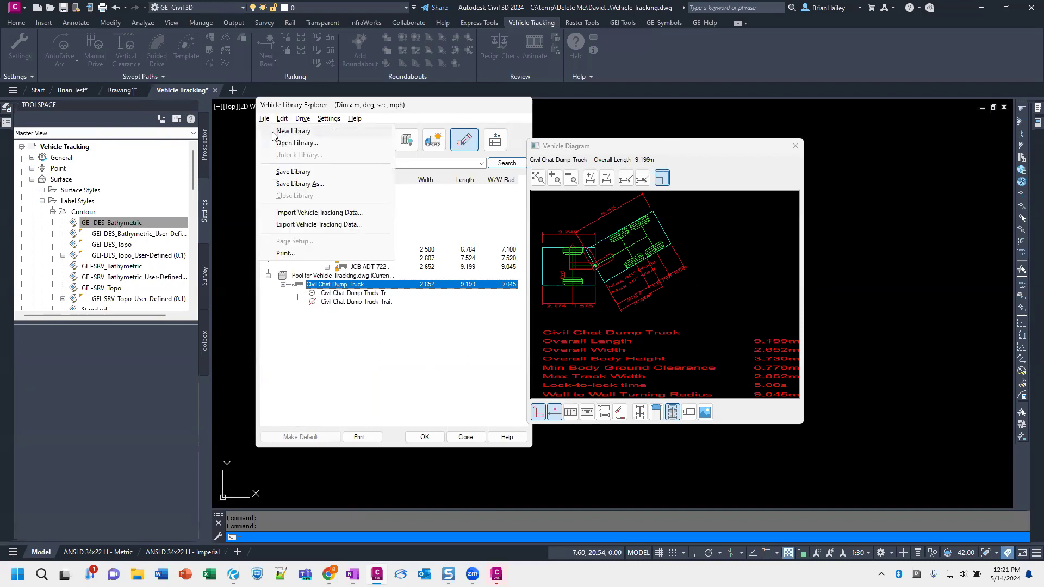
{"action": "left_click", "coordinate": [292, 131]}
{"action": "type", "text": "Brian's Fun Vehicles"}
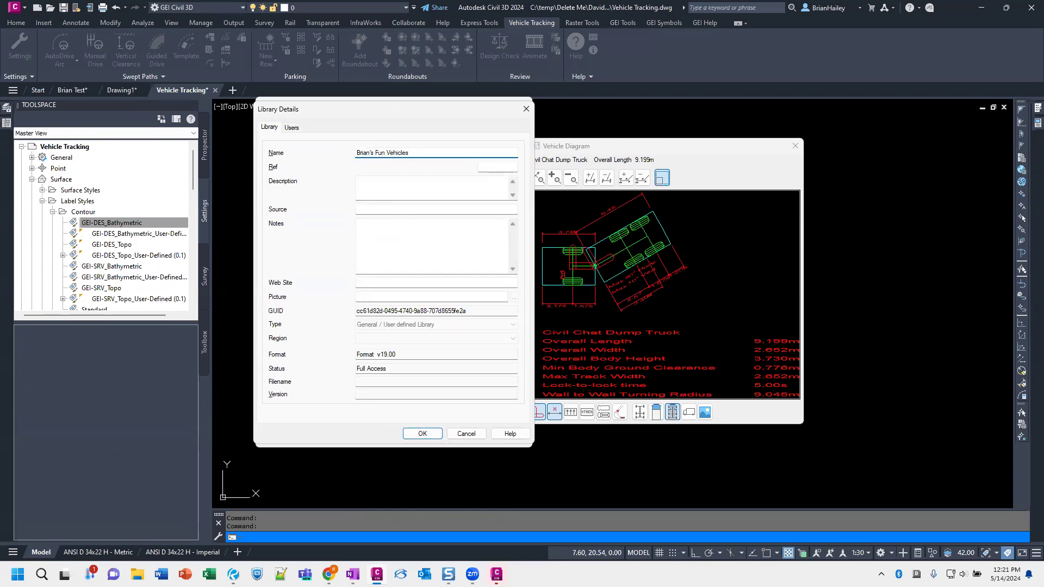
{"action": "left_click", "coordinate": [422, 433]}
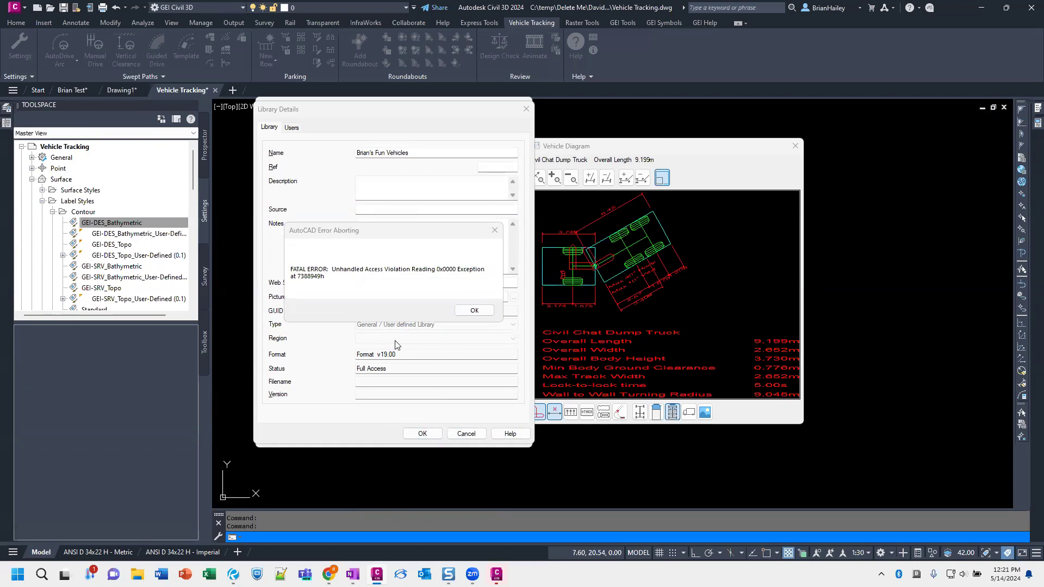
Dismiss the fatal error and decline to save the changes to a recovery file
{"action": "left_click", "coordinate": [475, 311]}
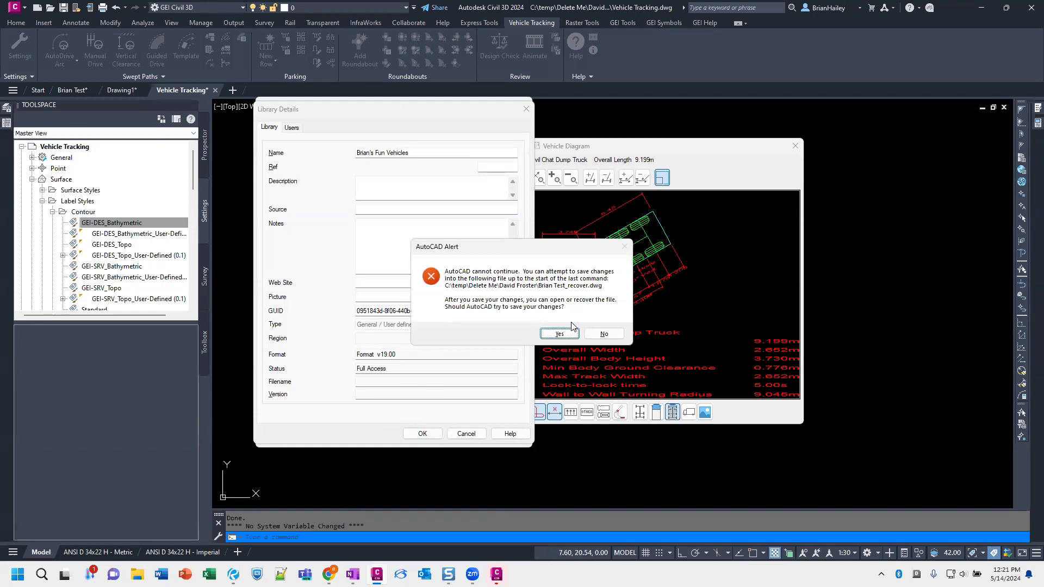
{"action": "left_click", "coordinate": [606, 334]}
{"action": "left_click", "coordinate": [605, 334]}
{"action": "left_click", "coordinate": [605, 334]}
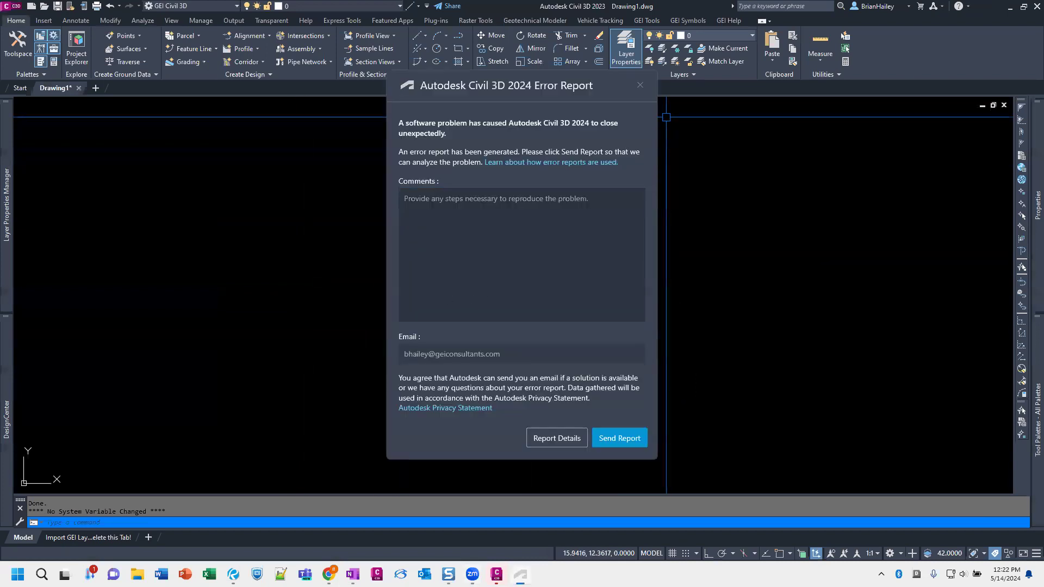
Close the Civil 3D 2024 error report without submitting it, and close the open Civil 3D 2023 session
{"action": "left_click", "coordinate": [641, 85]}
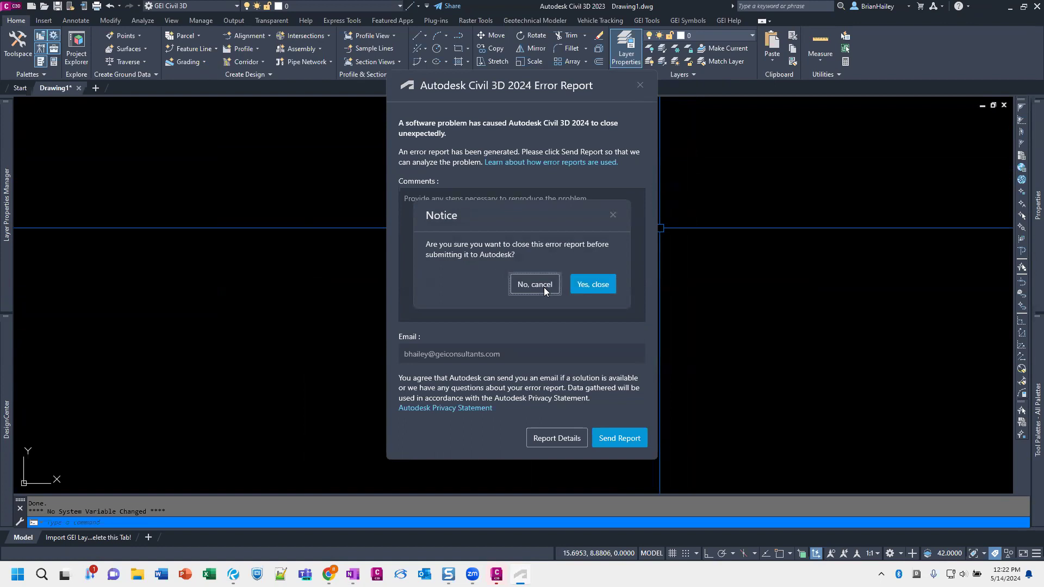
{"action": "left_click", "coordinate": [594, 284]}
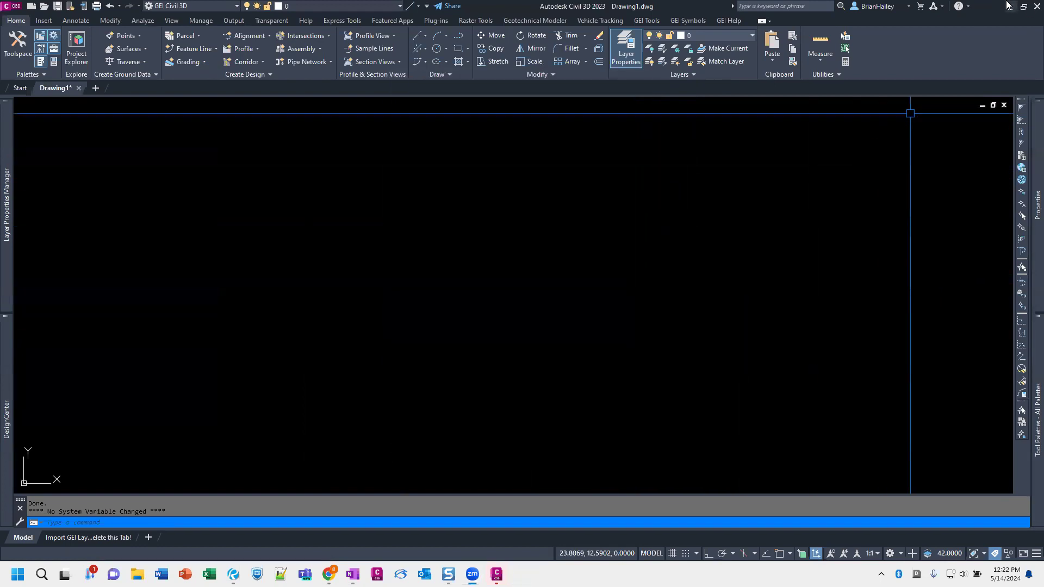
{"action": "left_click", "coordinate": [1037, 6]}
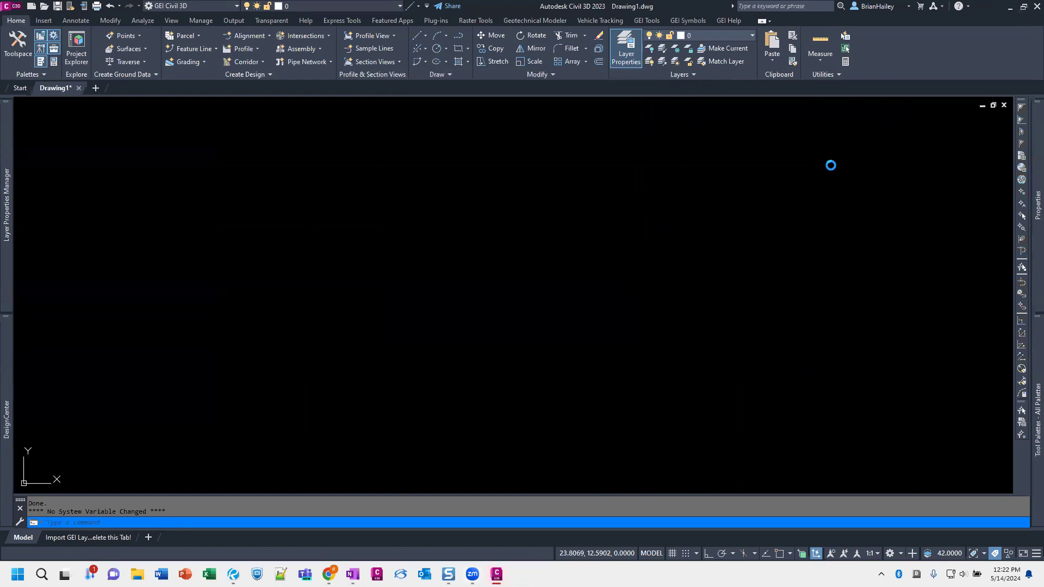
{"action": "left_click", "coordinate": [527, 308]}
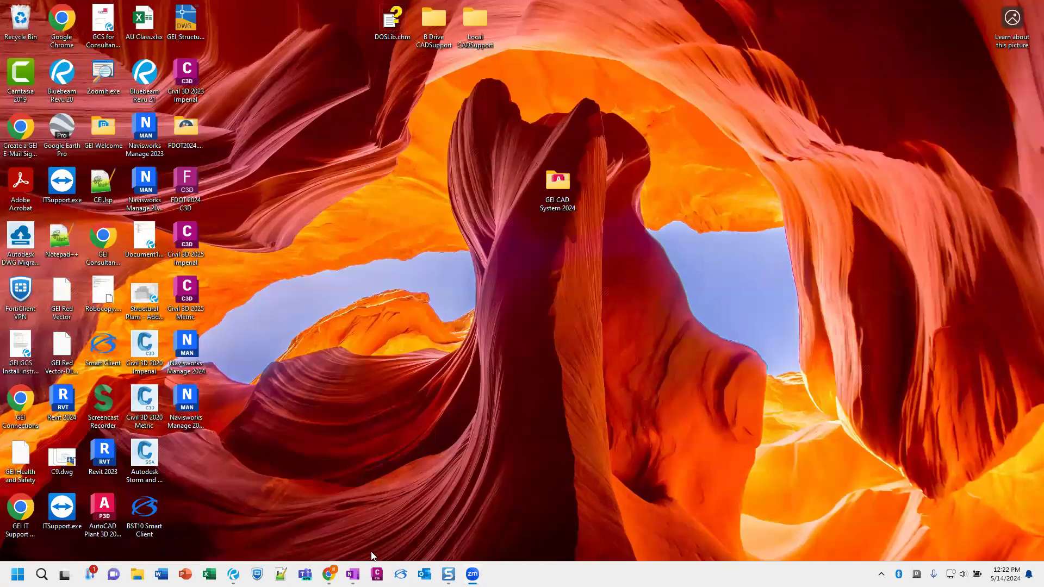
Restart Civil 3D 2024, dismiss the drawing recovery notice and start a new drawing
{"action": "left_click", "coordinate": [377, 575]}
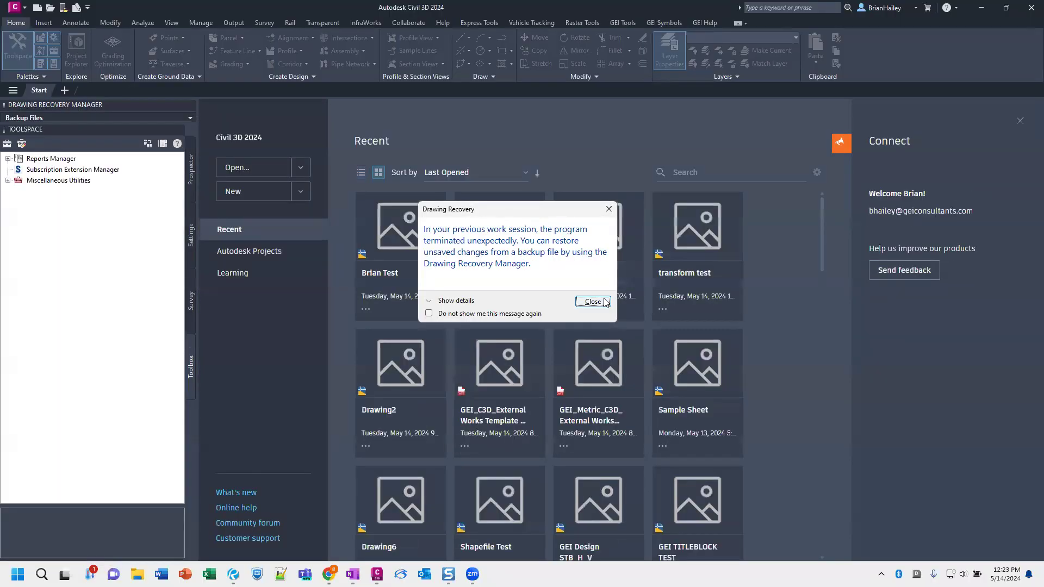
{"action": "left_click", "coordinate": [604, 301]}
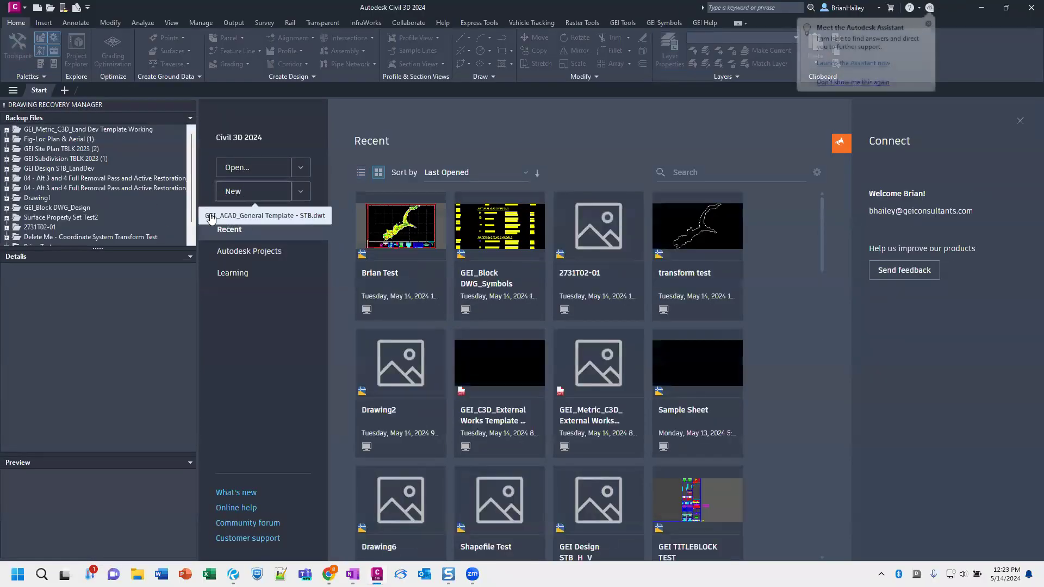
{"action": "left_click", "coordinate": [242, 191]}
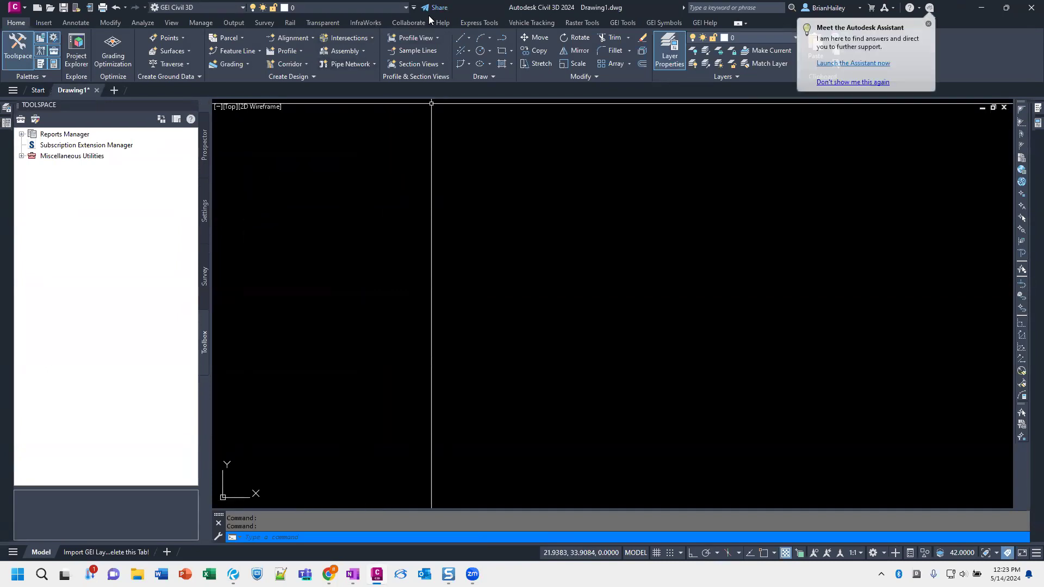
Open the Vehicle Library Explorer, search for dump and expand World Wide Real Vehicles to the JCB articulated dump trucks
{"action": "left_click", "coordinate": [519, 23]}
{"action": "left_click", "coordinate": [153, 52]}
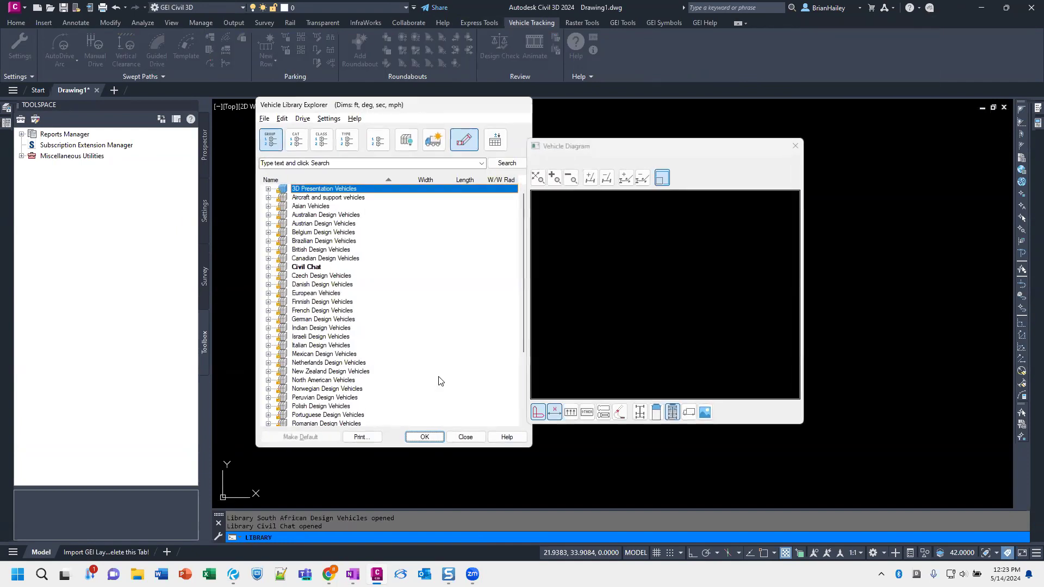
{"action": "left_click", "coordinate": [332, 163]}
{"action": "type", "text": "dump"}
{"action": "left_click", "coordinate": [268, 206]}
{"action": "left_click", "coordinate": [283, 215]}
{"action": "left_click", "coordinate": [297, 223]}
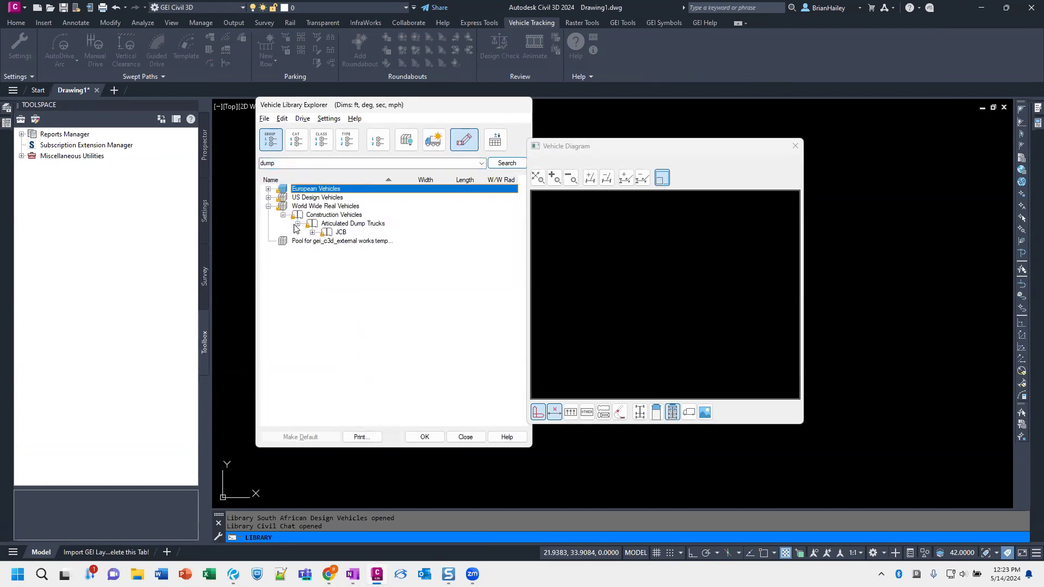
{"action": "left_click", "coordinate": [312, 233]}
Add an editable copy of the JCB ADT 722 Articulated Dump Truck to the drawing's vehicle pool, keeping its name and settings
{"action": "left_click", "coordinate": [351, 258]}
{"action": "right_click", "coordinate": [351, 258]}
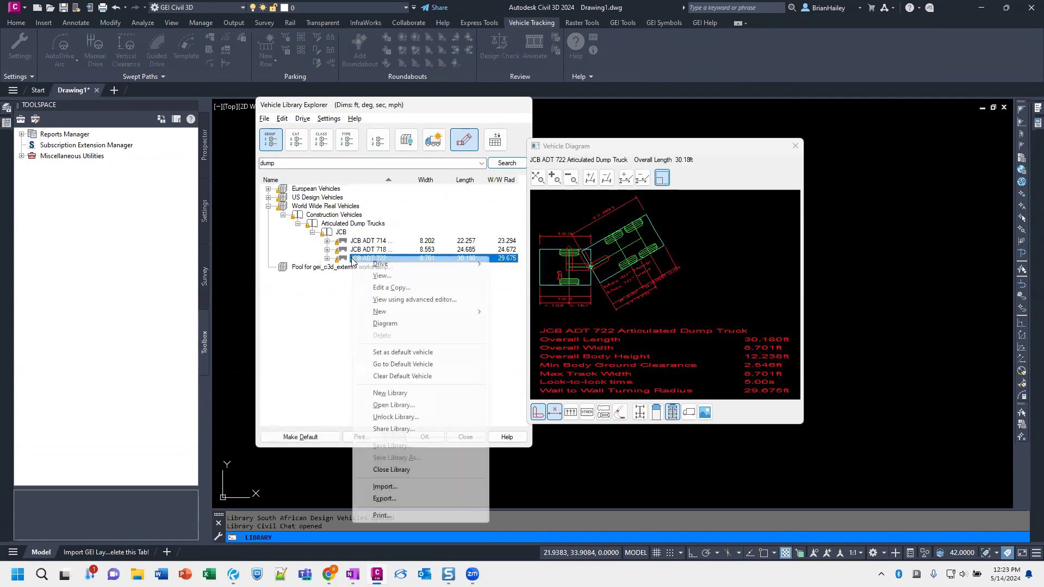
{"action": "left_click", "coordinate": [393, 288]}
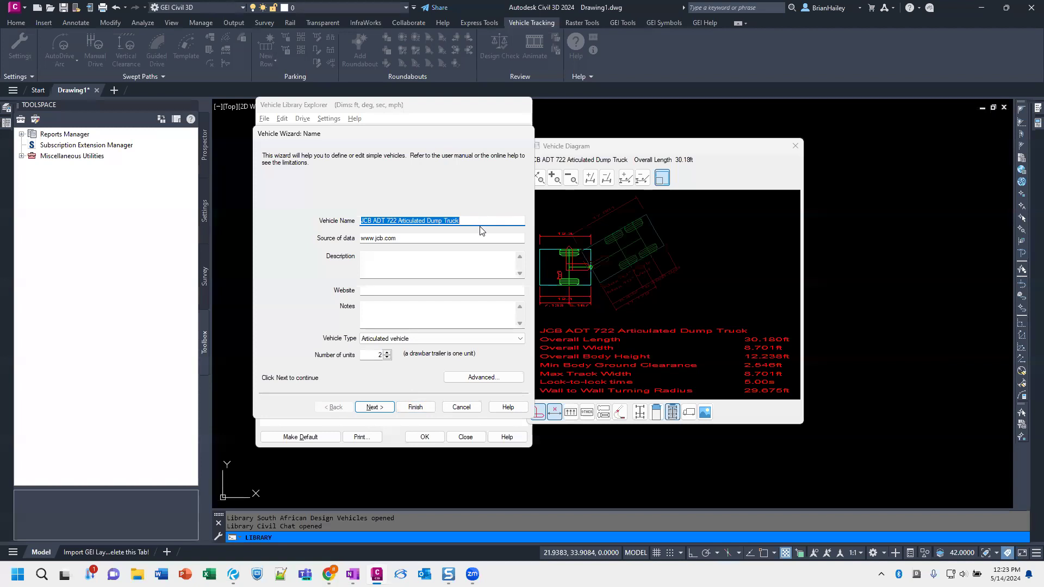
{"action": "left_click", "coordinate": [416, 407]}
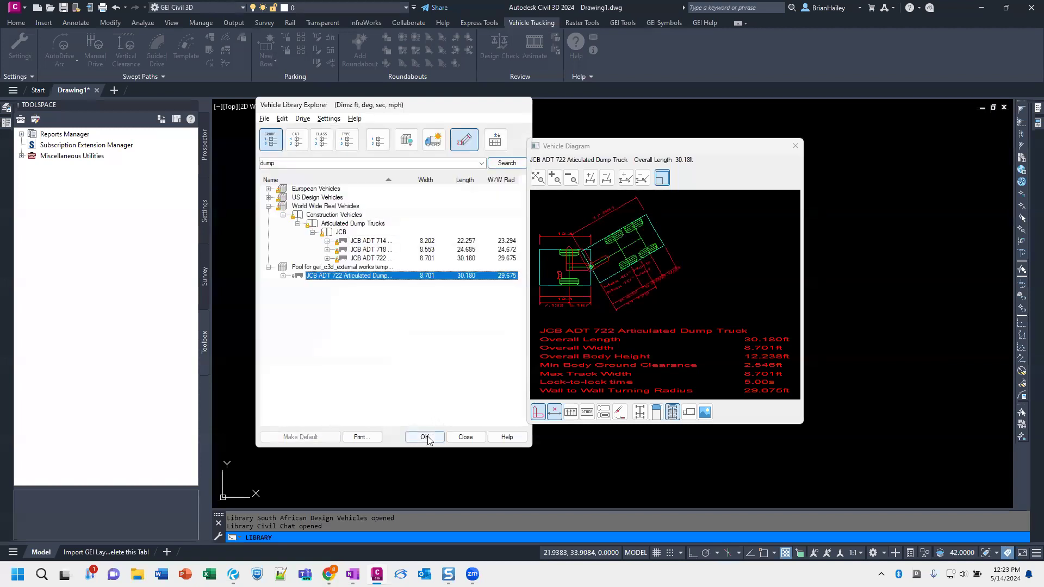
{"action": "right_click", "coordinate": [332, 278]}
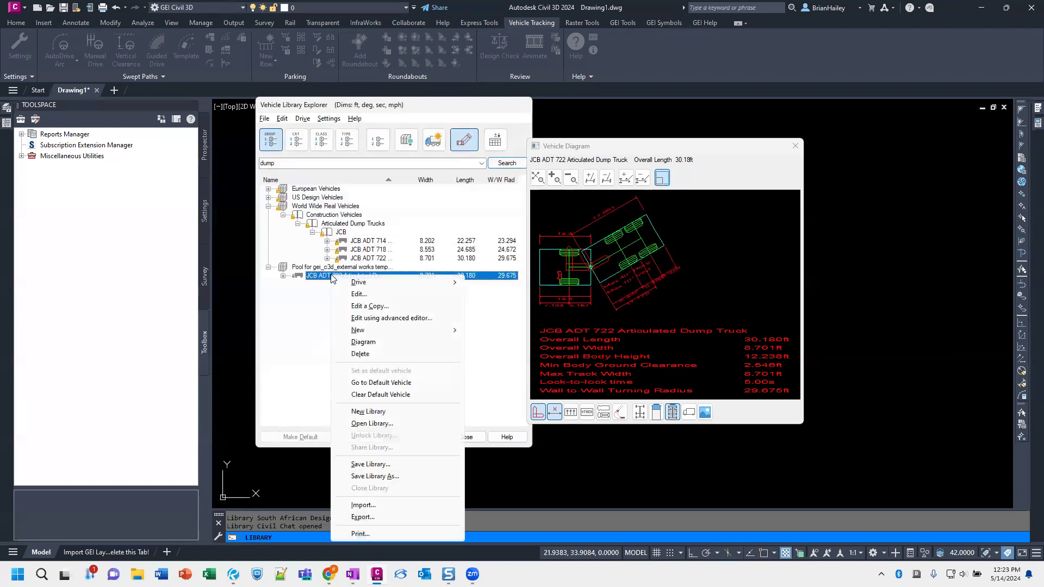
{"action": "key", "text": "Escape"}
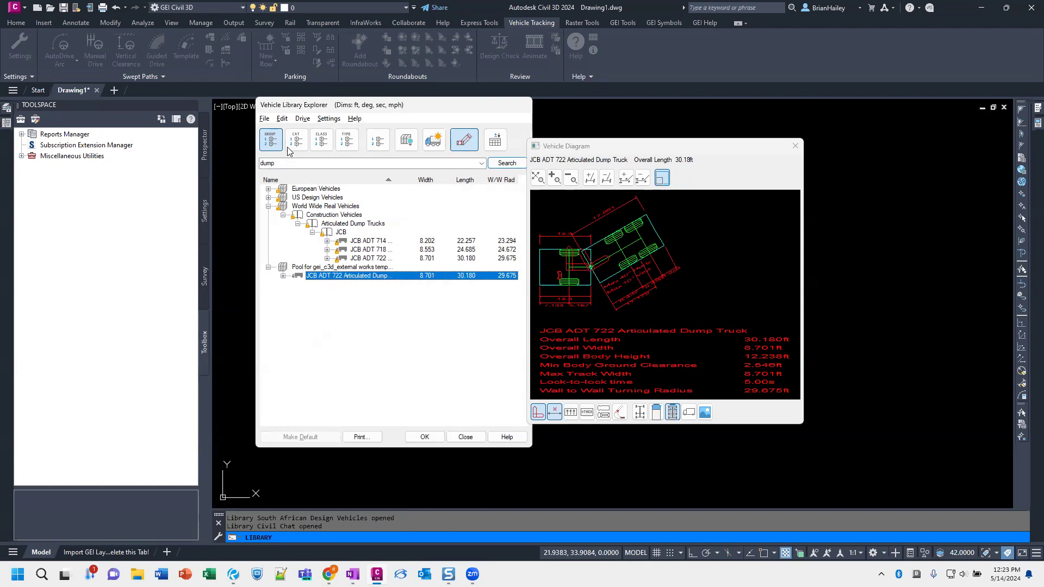
Try again to create a new vehicle library, giving it a name about having fun vehicles
{"action": "left_click", "coordinate": [264, 119]}
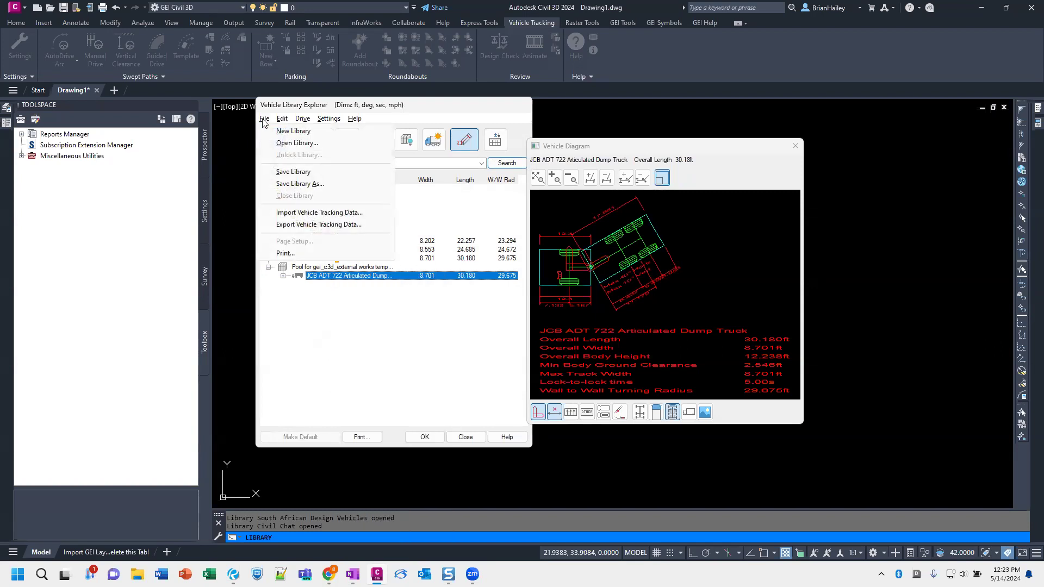
{"action": "left_click", "coordinate": [294, 131]}
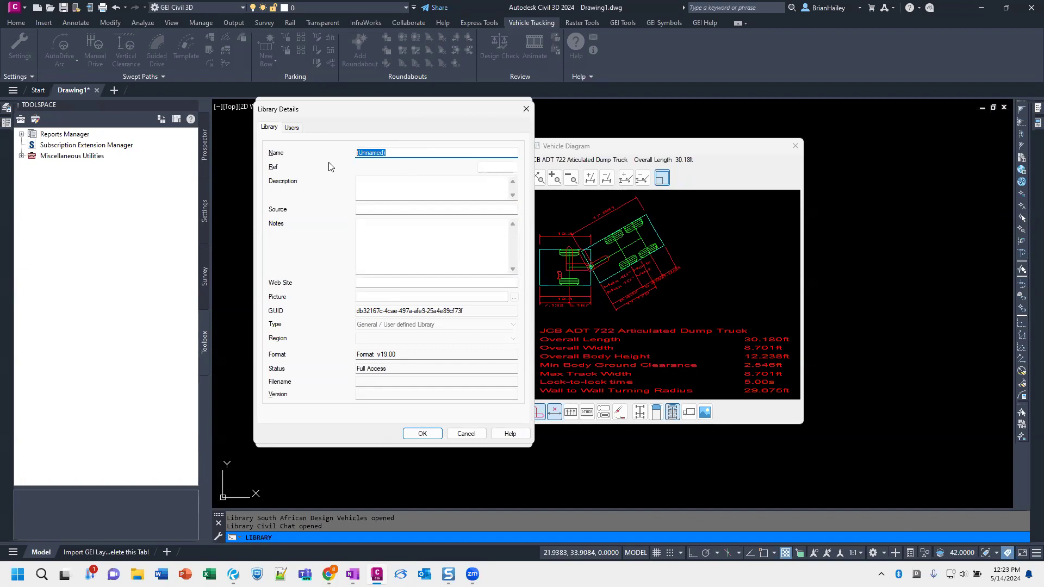
{"action": "type", "text": "Bri"}
{"action": "left_click", "coordinate": [433, 434]}
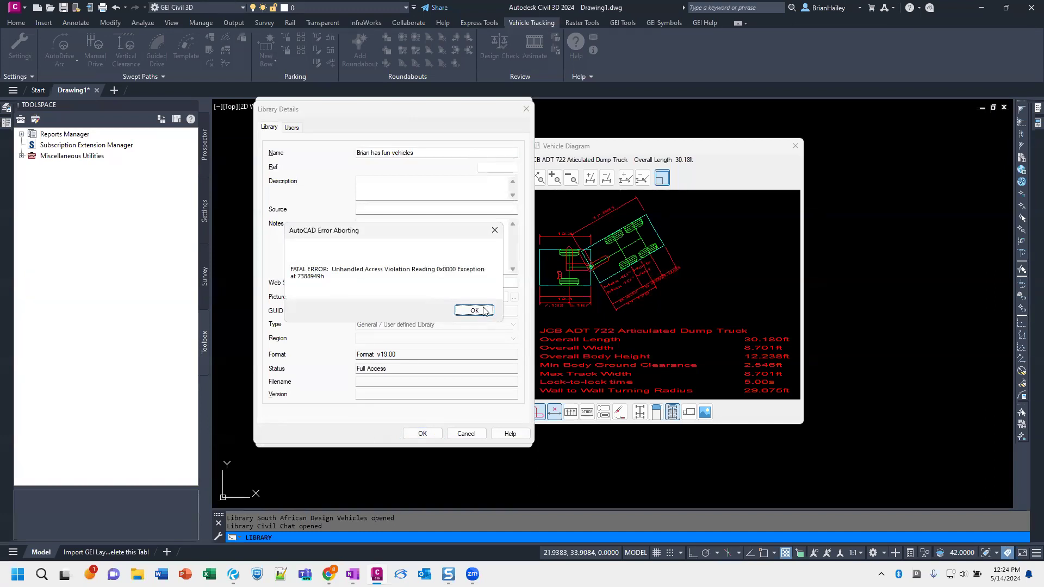
Dismiss the fatal error, restart Civil 3D 2024 and submit the error report to Autodesk
{"action": "left_click", "coordinate": [474, 311]}
{"action": "left_click", "coordinate": [475, 311]}
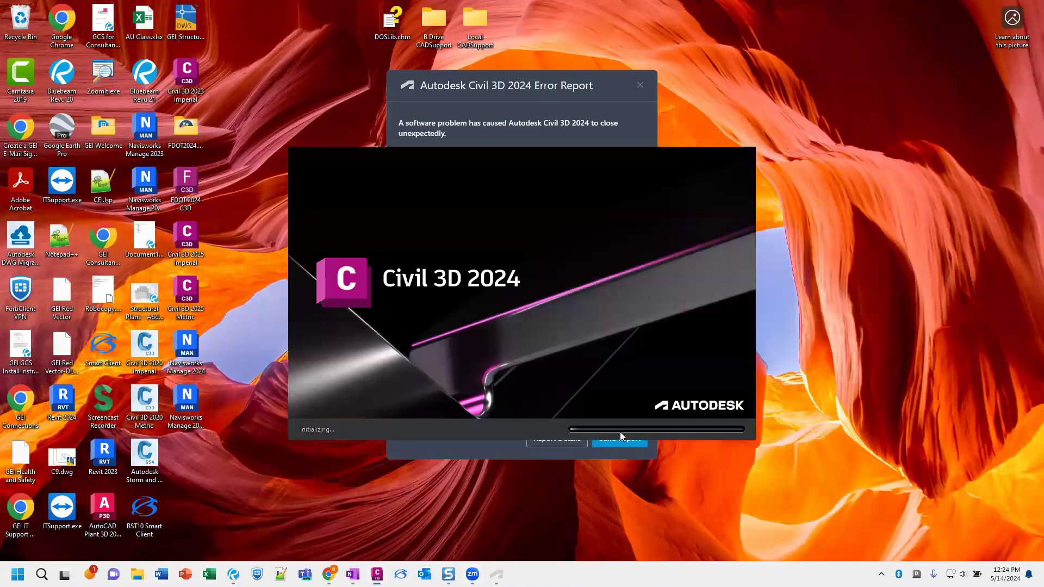
{"action": "left_click", "coordinate": [497, 453]}
{"action": "left_click", "coordinate": [606, 438]}
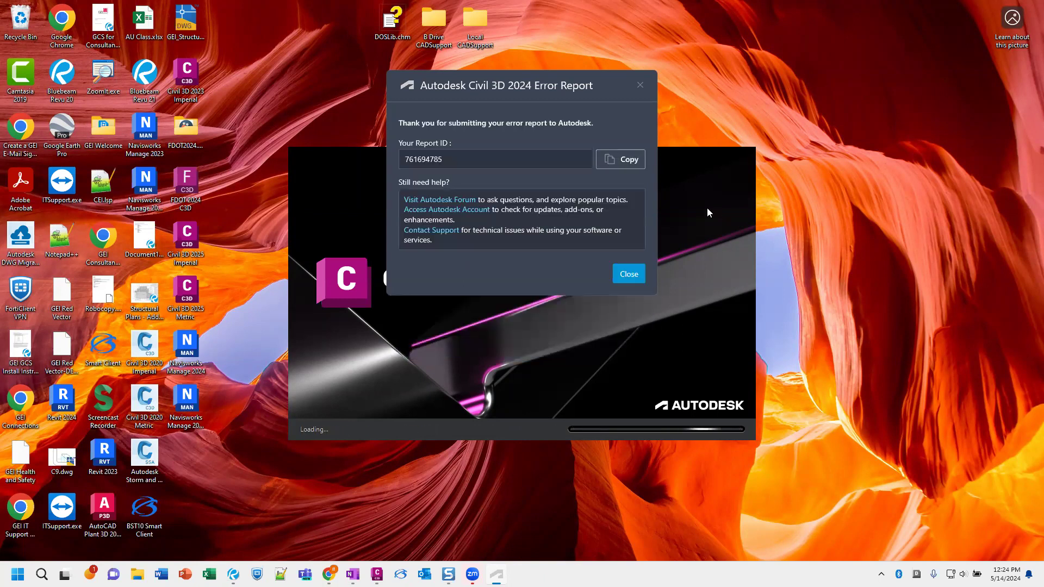
{"action": "left_click", "coordinate": [628, 271]}
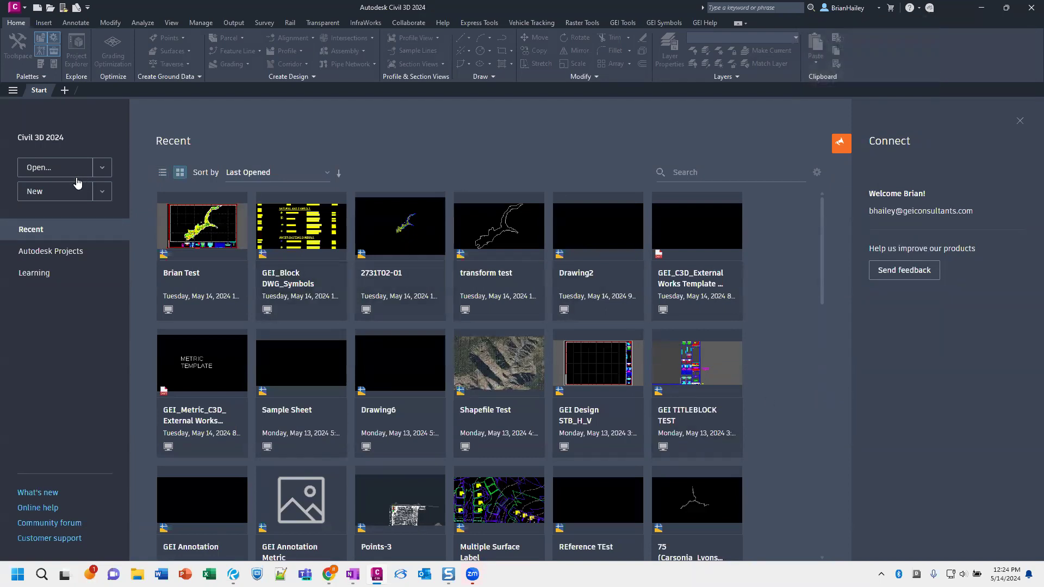
Start a new drawing, open the Vehicle Library Explorer and align the Vehicle Diagram window beside it
{"action": "left_click", "coordinate": [62, 195]}
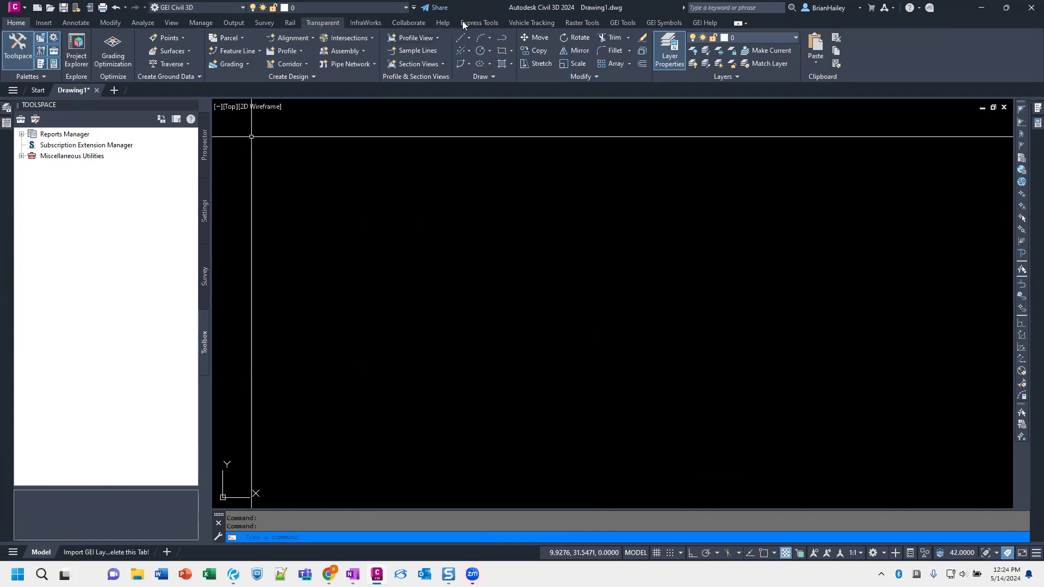
{"action": "left_click", "coordinate": [534, 23]}
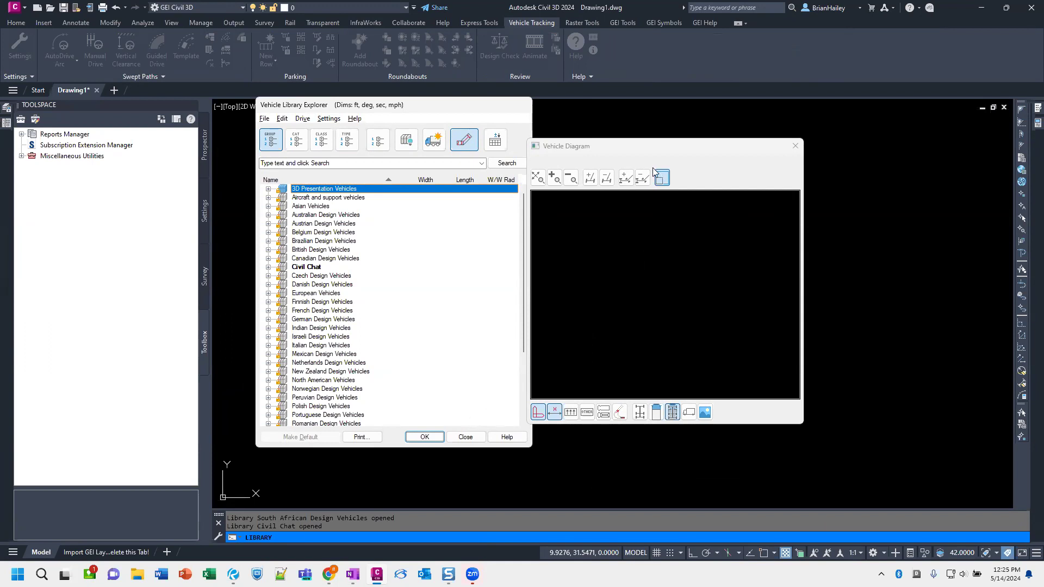
{"action": "left_click", "coordinate": [648, 147]}
{"action": "left_click_drag", "start_coordinate": [667, 145], "coordinate": [672, 104]}
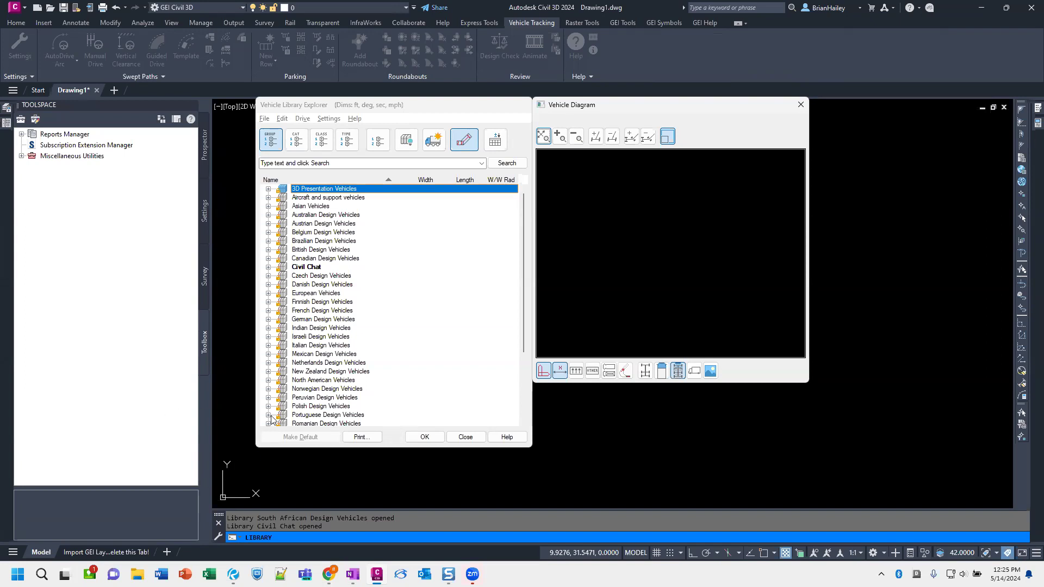
Examine the list of available vehicle libraries and the explorer's settings and editing commands
{"action": "scroll", "coordinate": [301, 384], "scroll_direction": "down", "scroll_amount": 4}
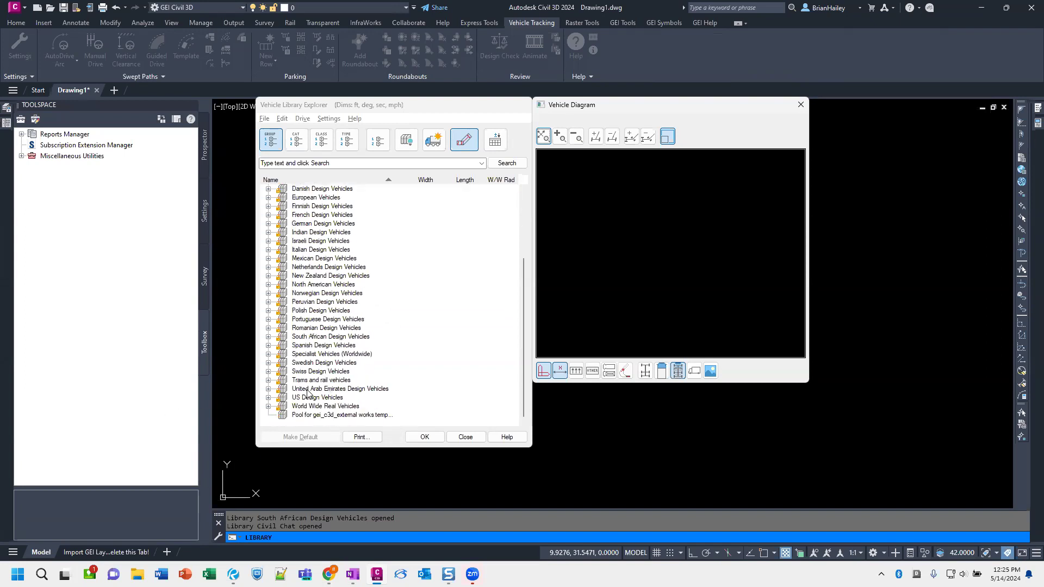
{"action": "scroll", "coordinate": [337, 327], "scroll_direction": "up", "scroll_amount": 4}
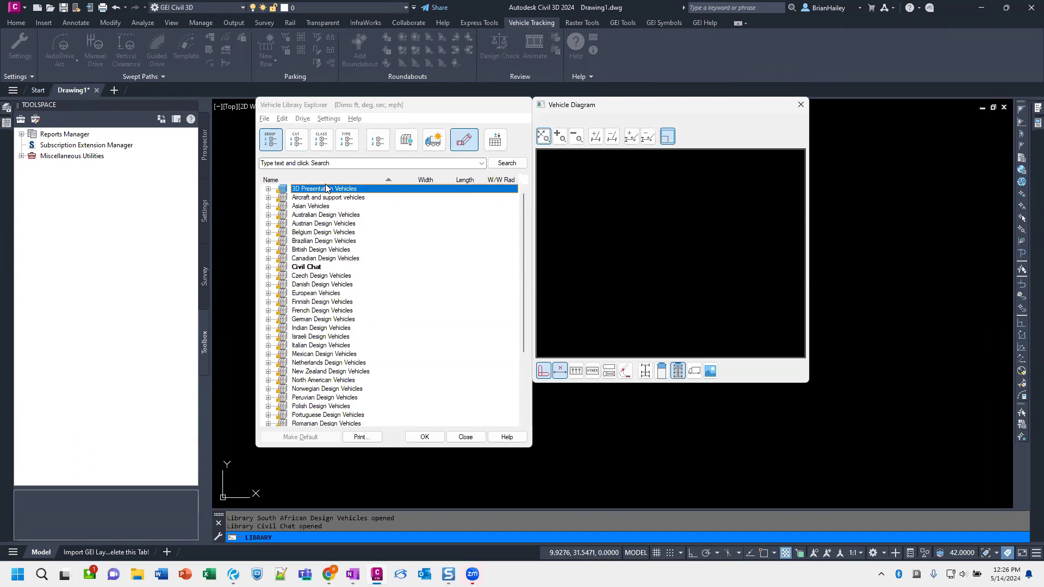
{"action": "left_click", "coordinate": [329, 120]}
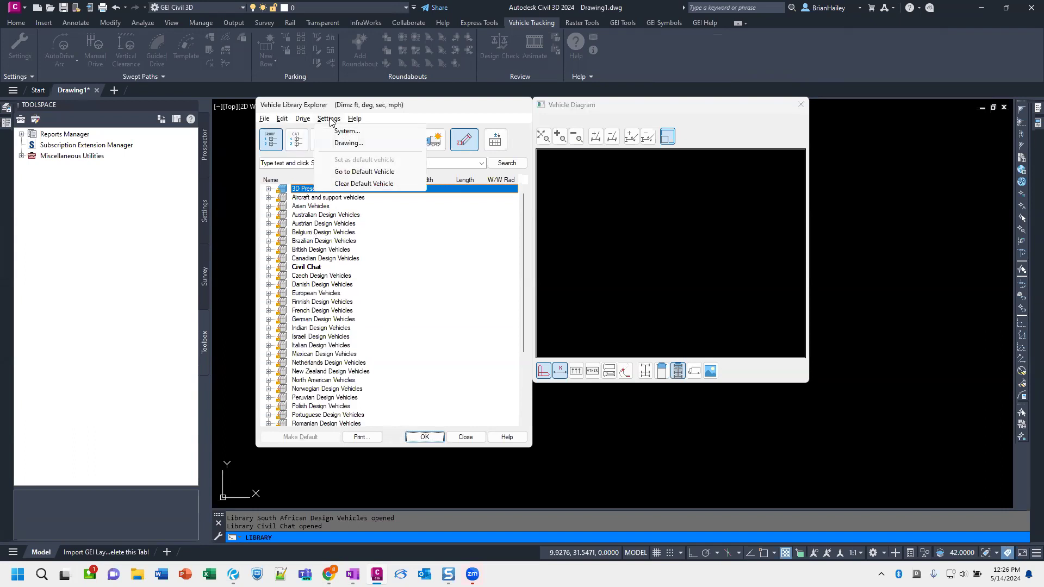
{"action": "mouse_move", "coordinate": [265, 121]}
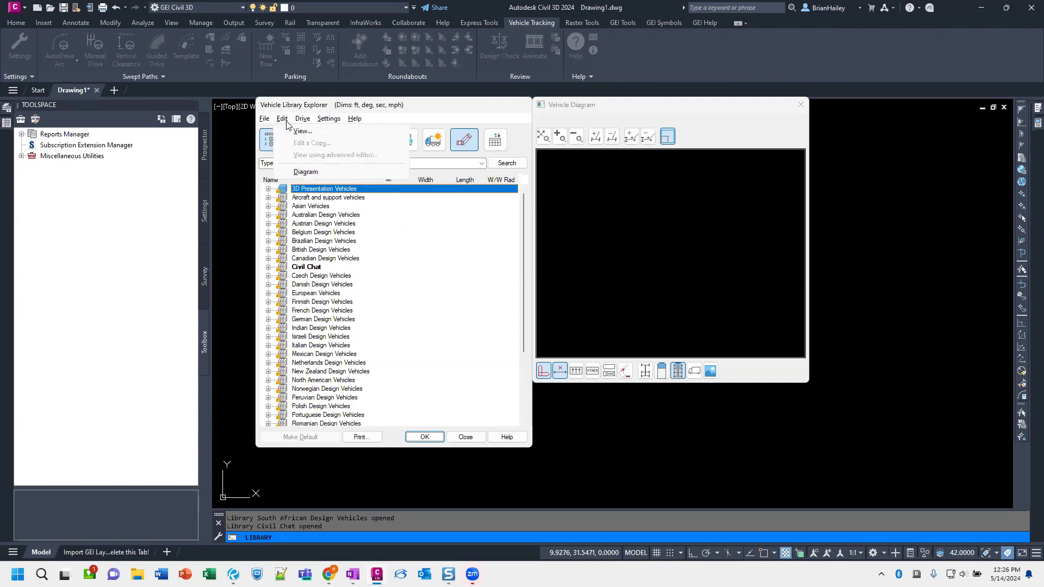
{"action": "left_click", "coordinate": [356, 323]}
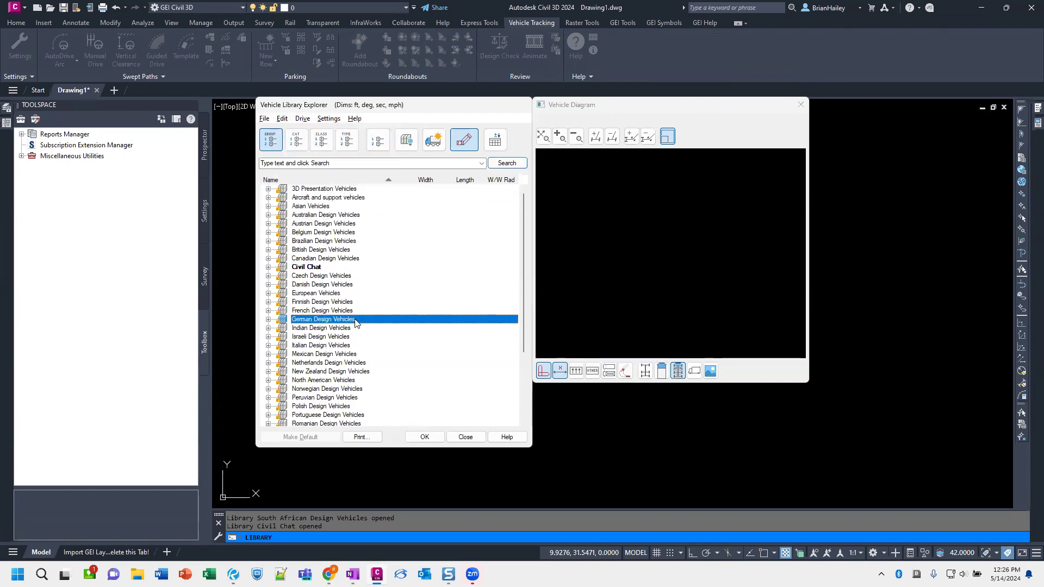
Examine the export filename and purge option for Vehicle Tracking data, cancel the export and close the Vehicle Library Explorer
{"action": "left_click", "coordinate": [265, 119]}
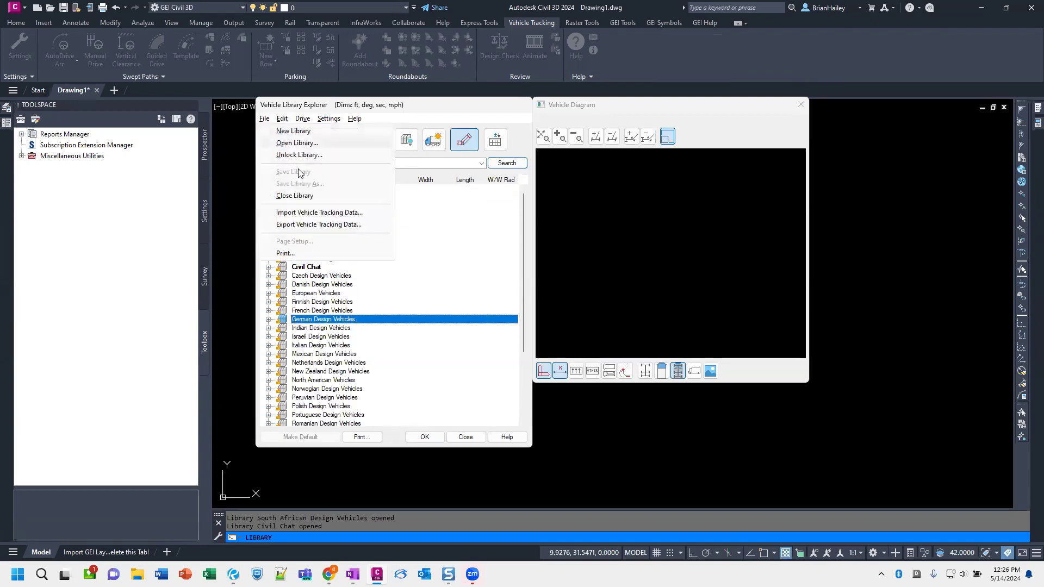
{"action": "left_click", "coordinate": [308, 224]}
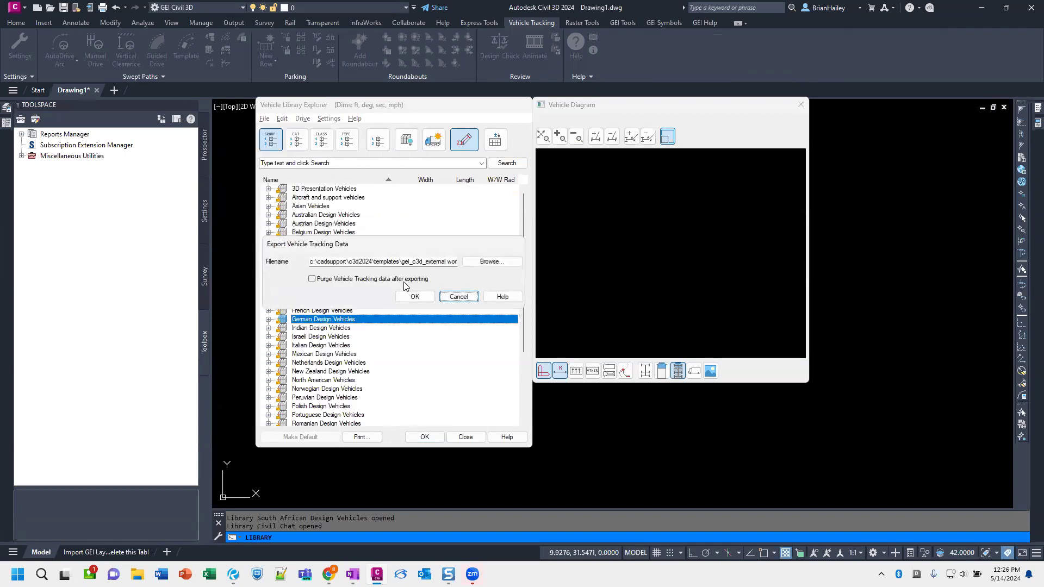
{"action": "left_click_drag", "start_coordinate": [432, 262], "coordinate": [468, 266]}
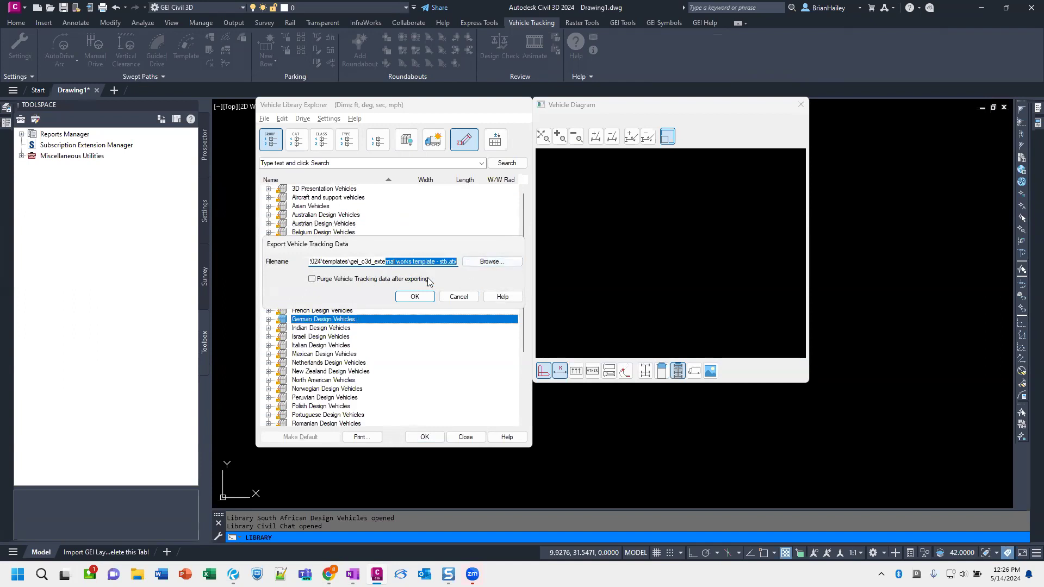
{"action": "left_click", "coordinate": [457, 296]}
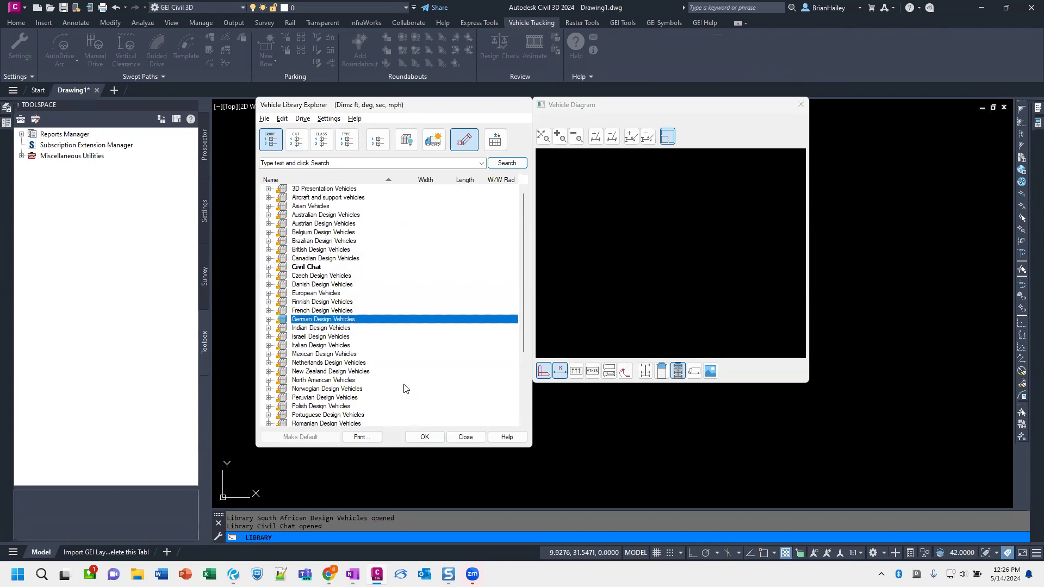
{"action": "left_click", "coordinate": [466, 437]}
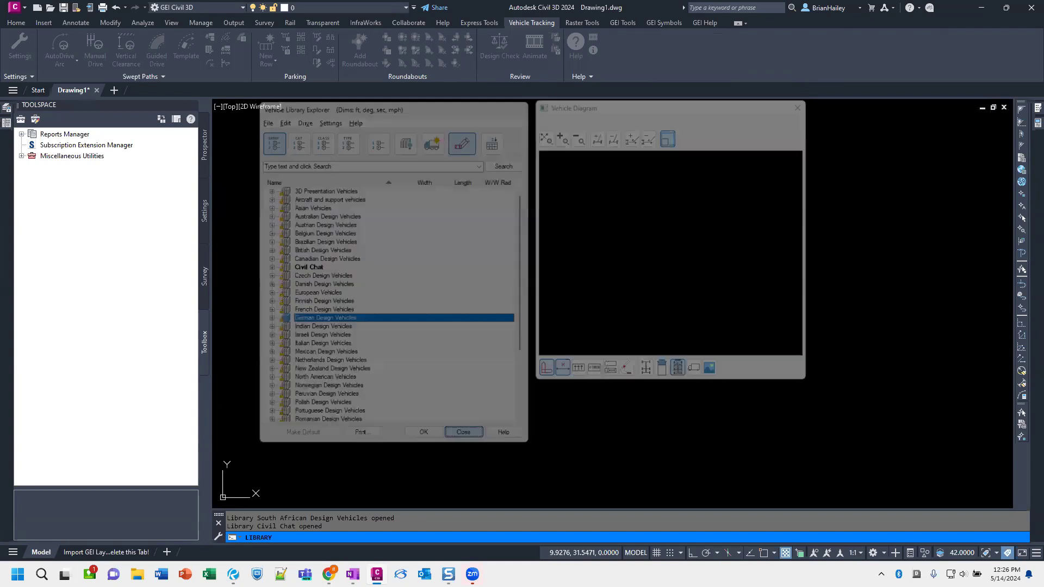